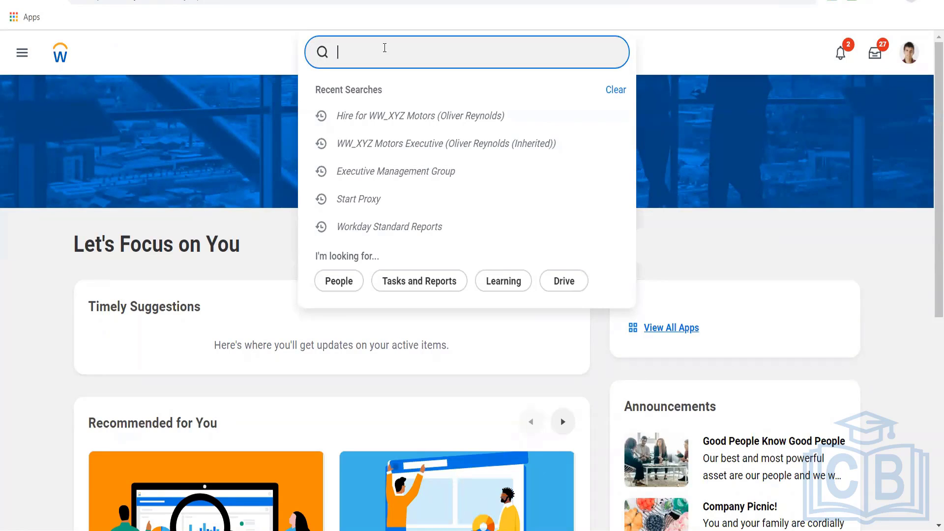
Search for "create time off plan" and open the Create Time Off Plan task
{"action": "type", "text": "crea"}
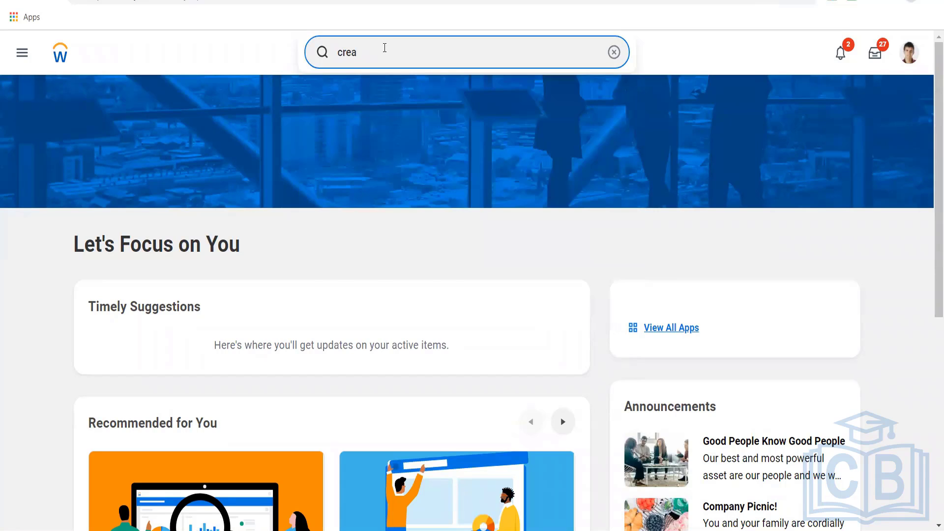
{"action": "type", "text": "ete ti"}
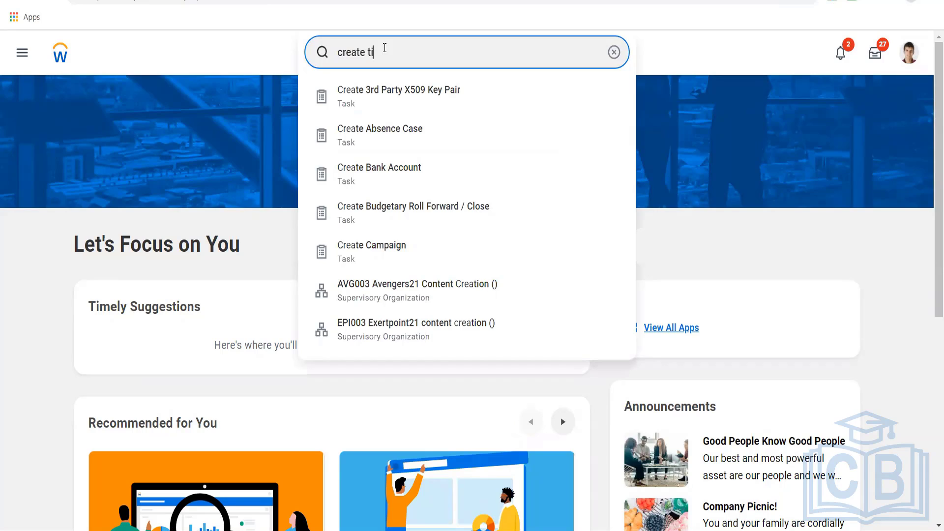
{"action": "type", "text": "me off "}
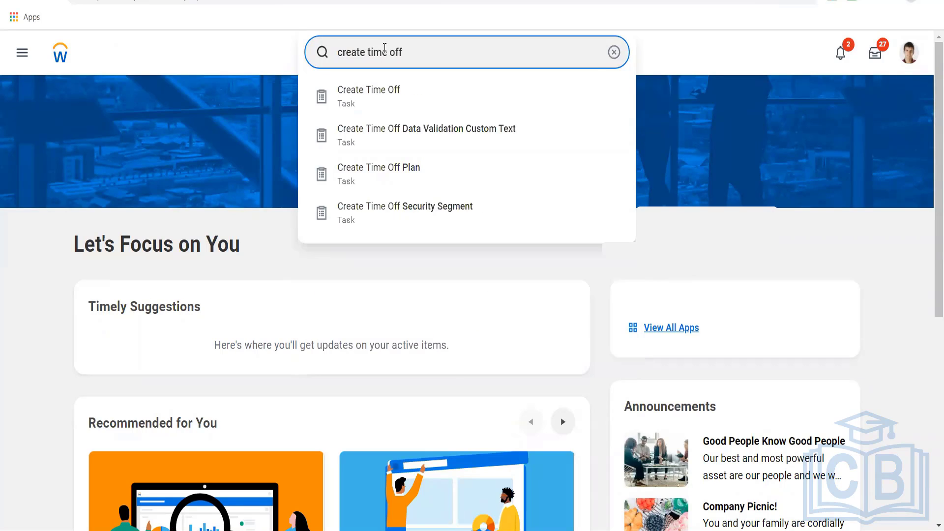
{"action": "type", "text": "plan"}
{"action": "key", "text": "Return"}
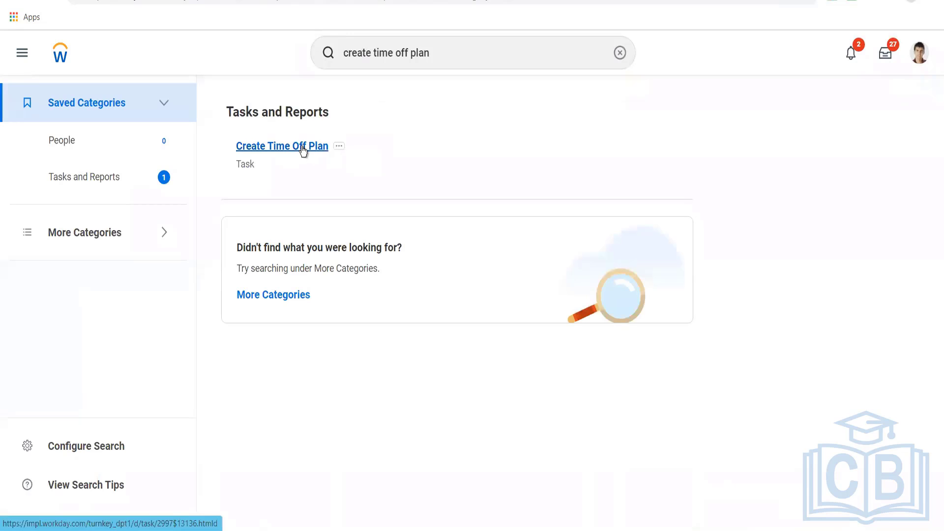
{"action": "left_click", "coordinate": [303, 148]}
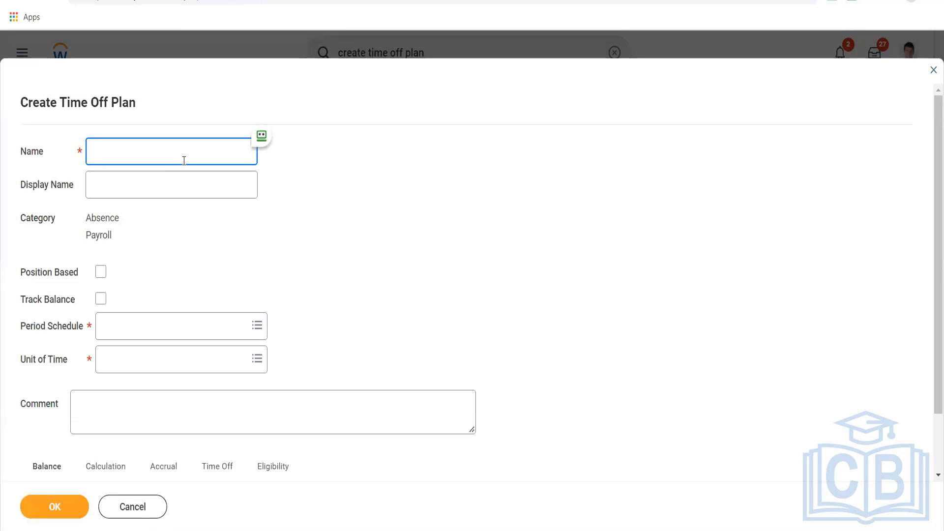
Name the plan "FMLA Time off Plan" with display name "FMLA" and enable balance tracking
{"action": "type", "text": "FMLA Time off Plan"}
{"action": "key", "text": "Tab"}
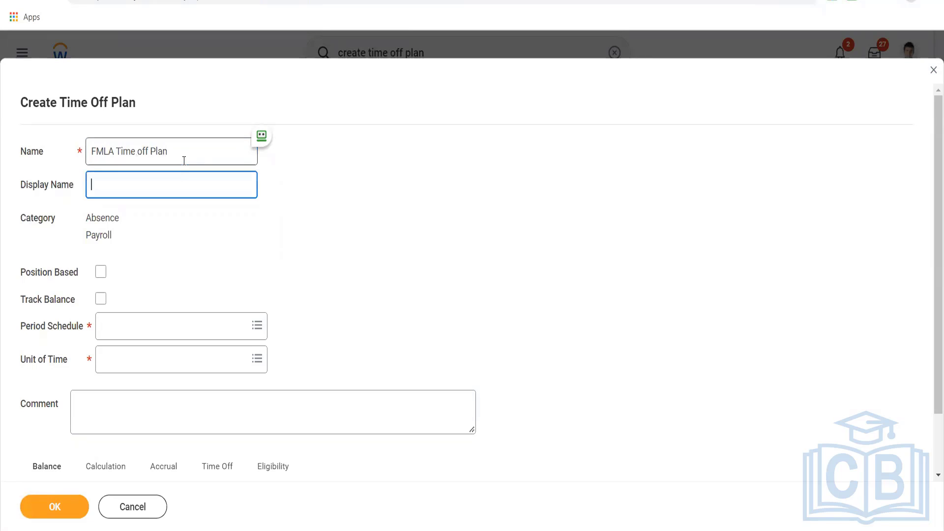
{"action": "type", "text": "FMLA"}
{"action": "left_click", "coordinate": [100, 298]}
{"action": "scroll", "coordinate": [170, 282], "scroll_direction": "down", "scroll_amount": 1}
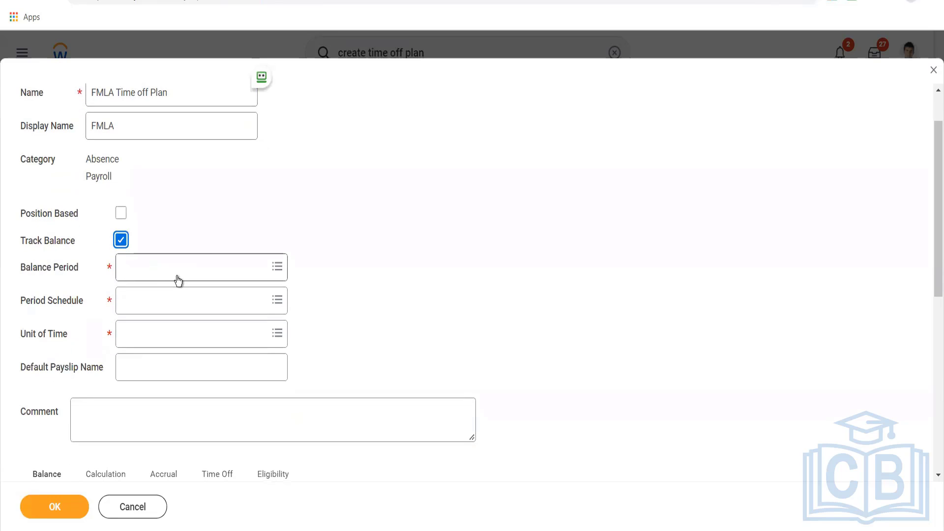
{"action": "left_click", "coordinate": [178, 276]}
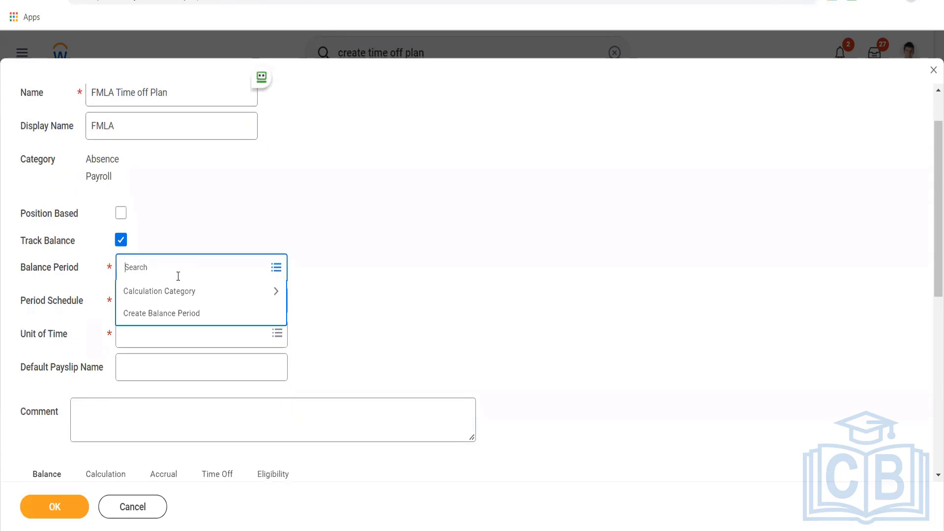
{"action": "type", "text": "monthly"}
{"action": "key", "text": "Return"}
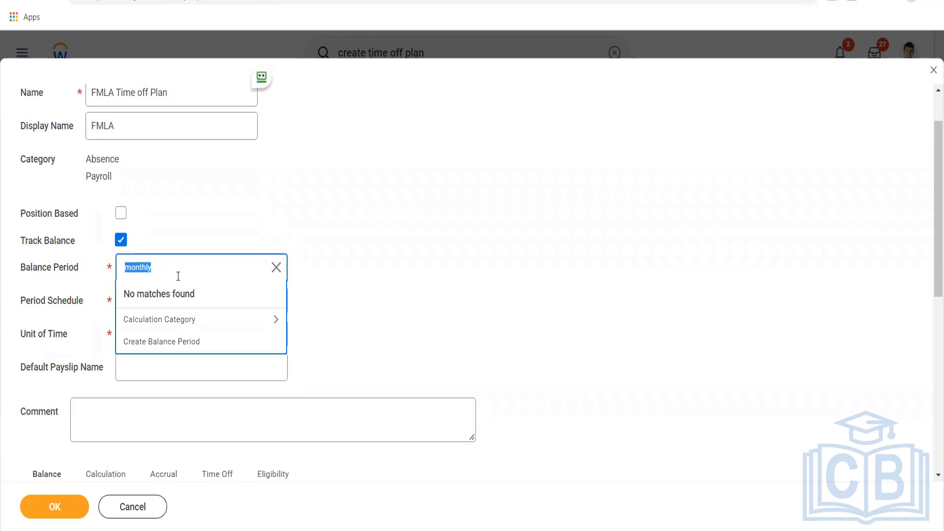
{"action": "key", "text": "BackSpace"}
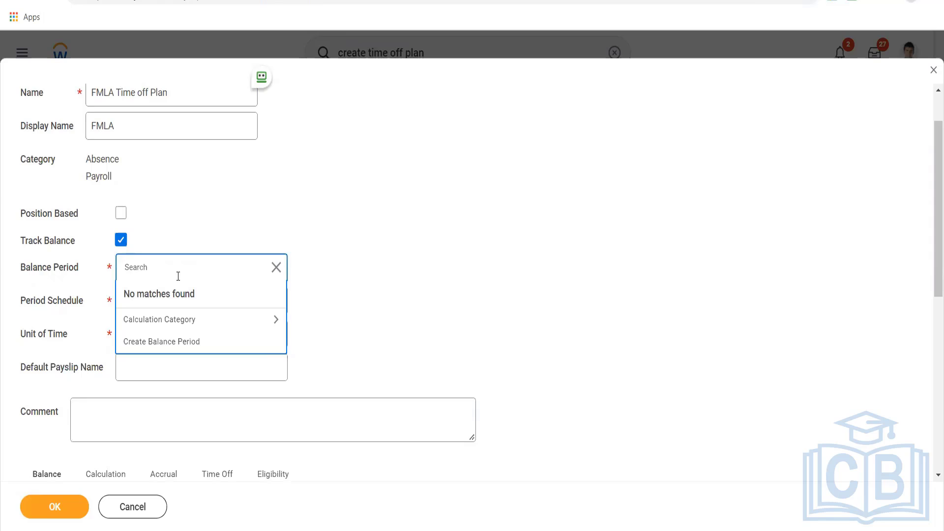
Search the balance periods for "YTD current calendar" and choose YTD - Current Calendar Year (based on Period End Date)
{"action": "type", "text": "YTD current calendar"}
{"action": "key", "text": "Return"}
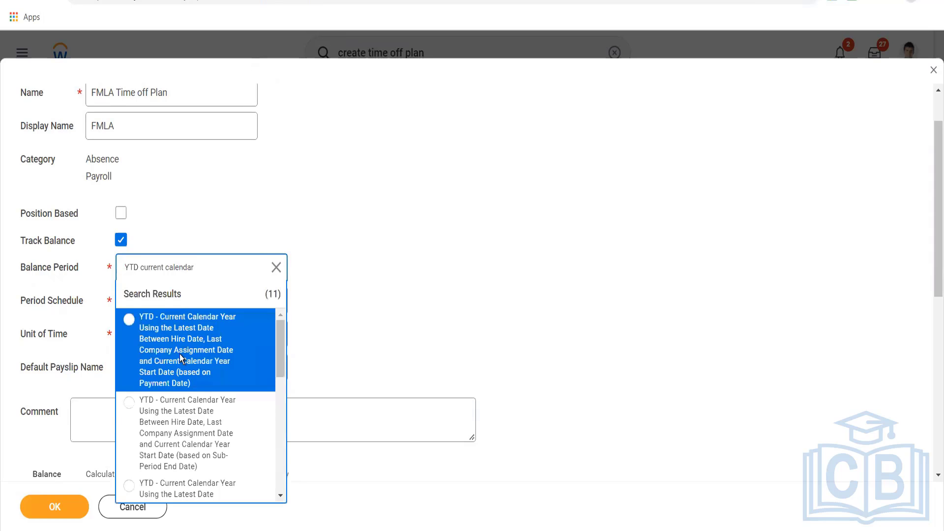
{"action": "scroll", "coordinate": [176, 444], "scroll_direction": "down", "scroll_amount": 8}
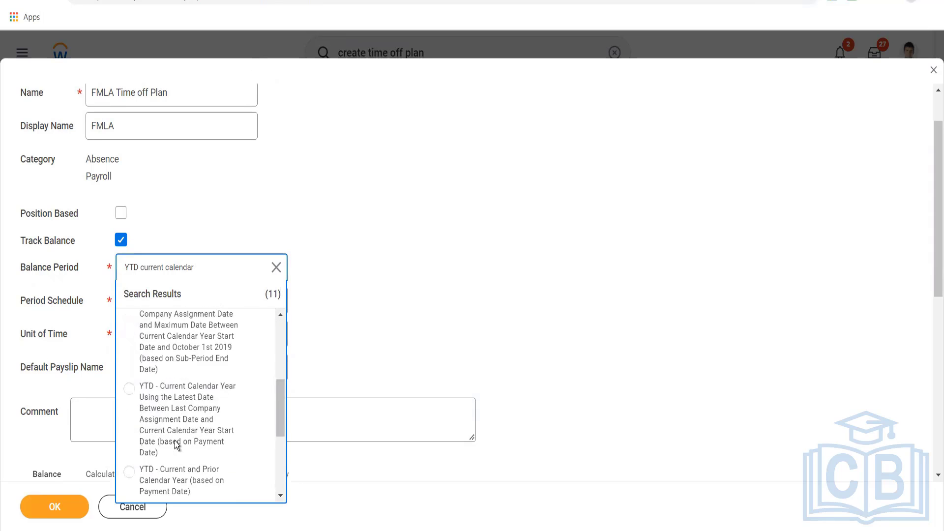
{"action": "scroll", "coordinate": [176, 444], "scroll_direction": "down", "scroll_amount": 3}
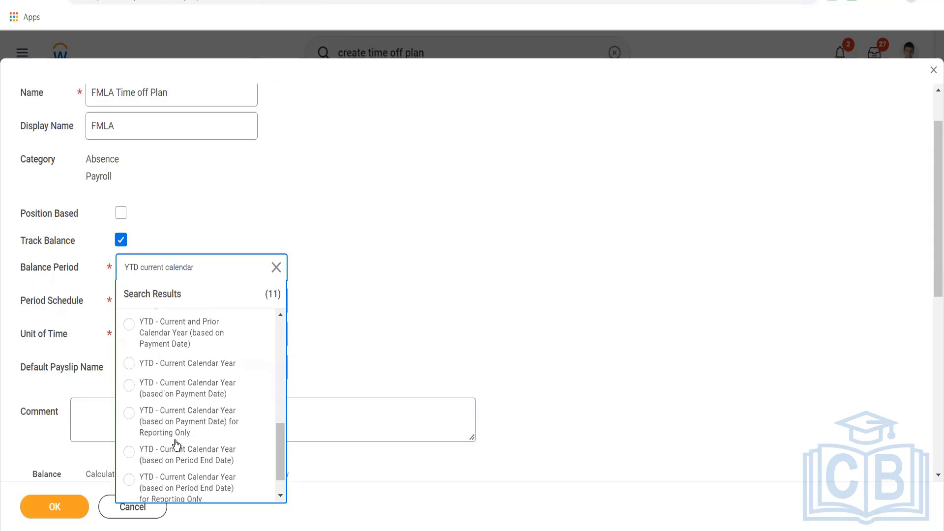
{"action": "scroll", "coordinate": [172, 452], "scroll_direction": "down", "scroll_amount": 1}
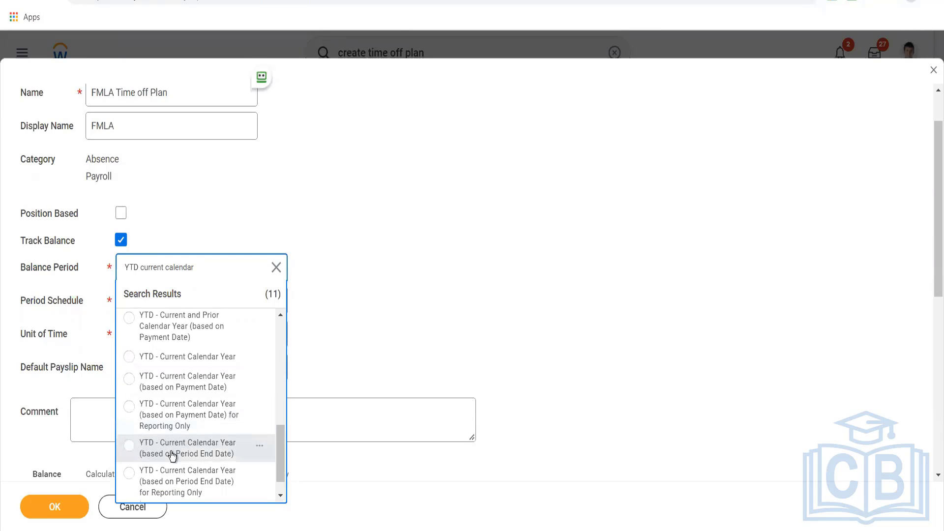
{"action": "left_click", "coordinate": [129, 445]}
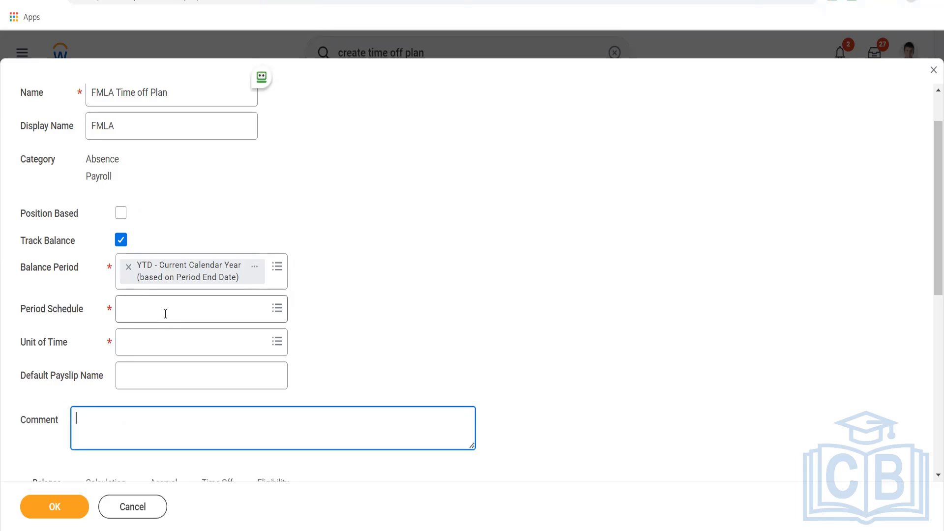
Set the plan's period schedule to Monthly and its unit of time to Days
{"action": "left_click", "coordinate": [165, 314]}
{"action": "type", "text": "month"}
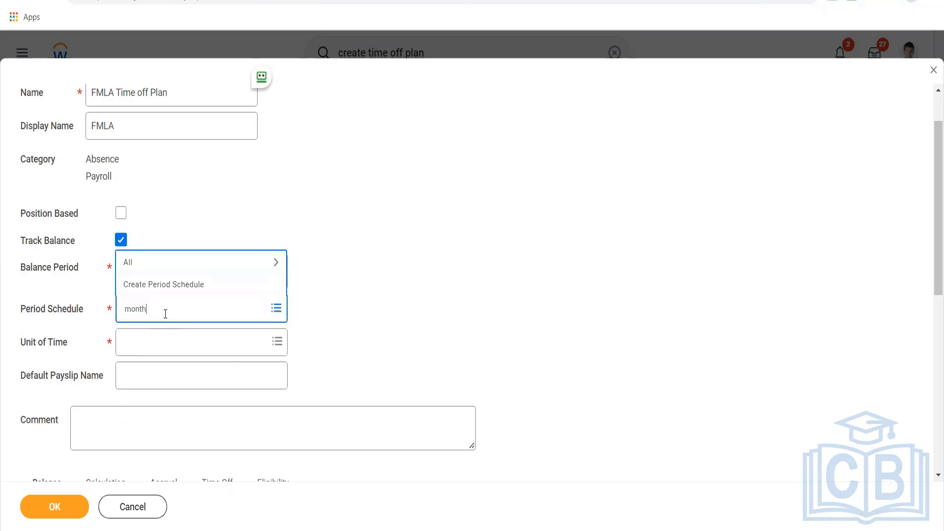
{"action": "type", "text": "ly"}
{"action": "key", "text": "Return"}
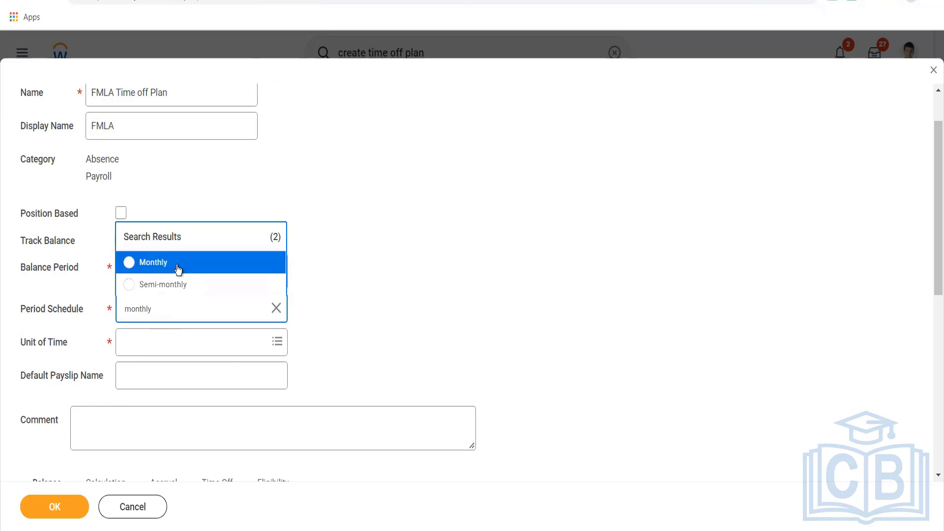
{"action": "key", "text": "Return"}
{"action": "left_click", "coordinate": [149, 346]}
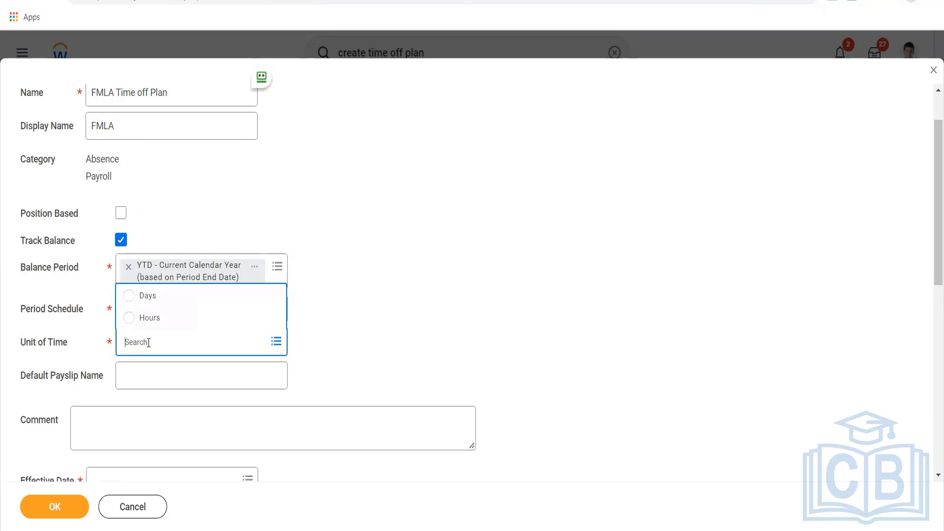
{"action": "left_click", "coordinate": [160, 300]}
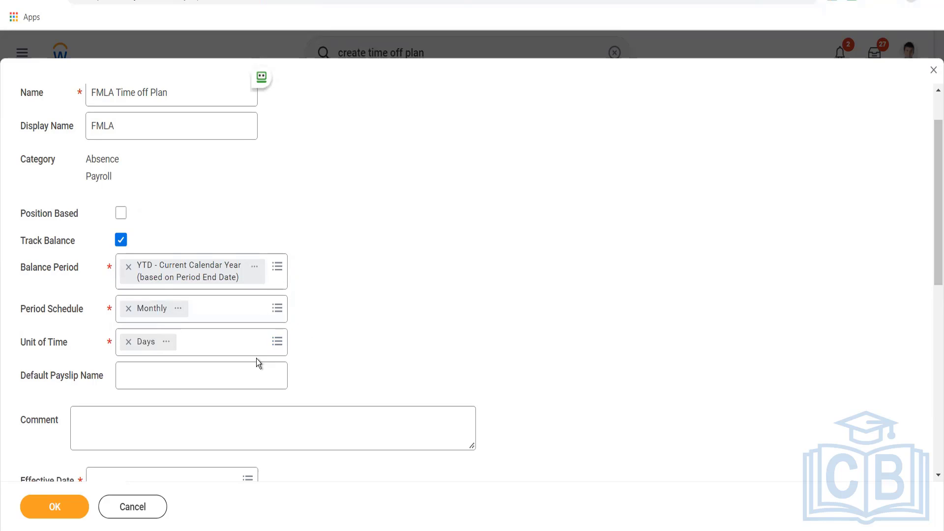
Configure the balance settings with visibility "Eligible in period (based on As of Date)", calendar display Plan and Type, and overrides allowed
{"action": "scroll", "coordinate": [356, 343], "scroll_direction": "down", "scroll_amount": 1}
{"action": "scroll", "coordinate": [356, 343], "scroll_direction": "down", "scroll_amount": 6}
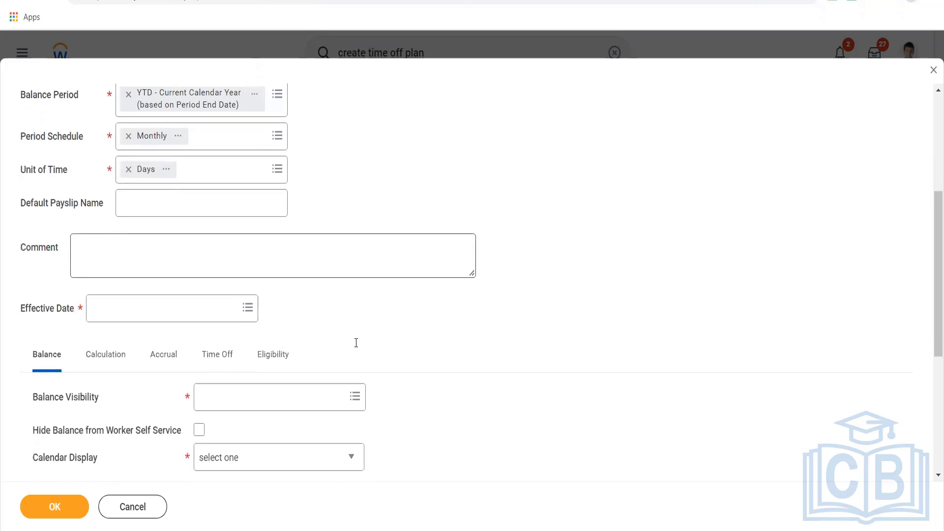
{"action": "left_click", "coordinate": [290, 278]}
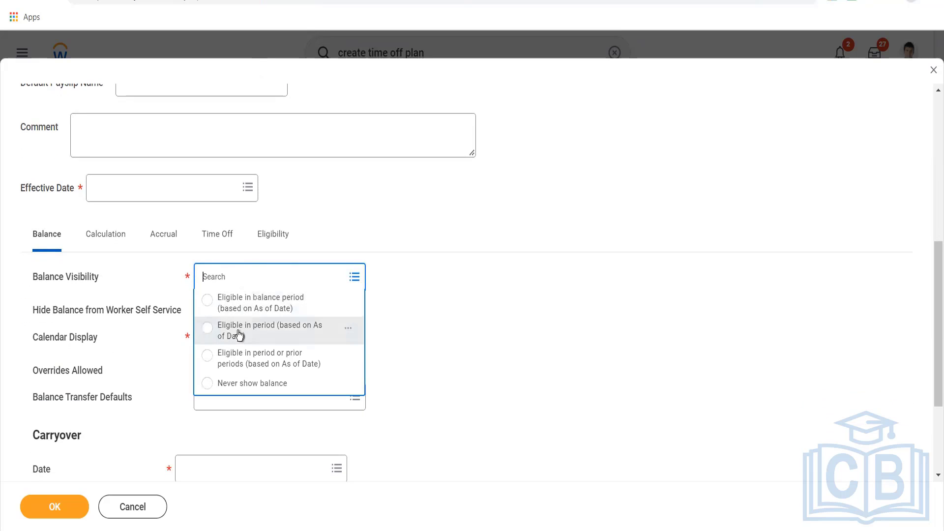
{"action": "left_click", "coordinate": [299, 338]}
{"action": "left_click", "coordinate": [240, 347]}
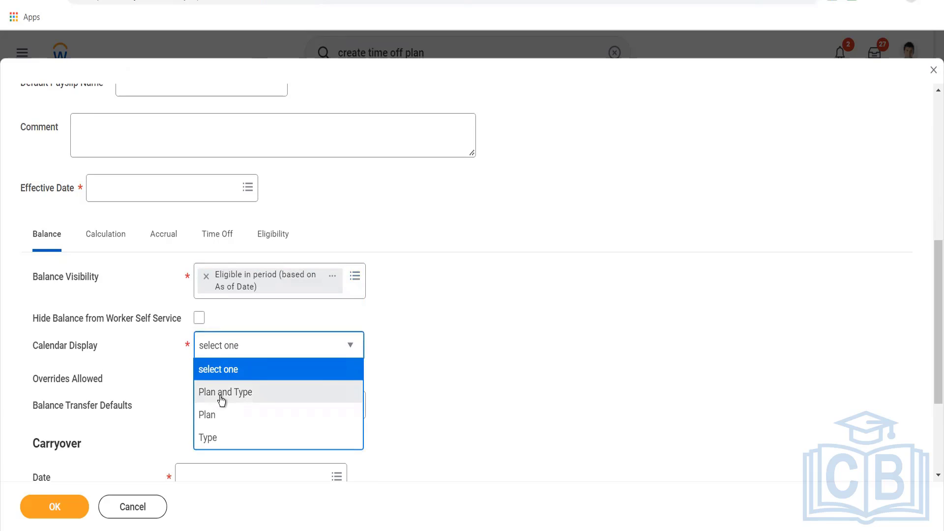
{"action": "left_click", "coordinate": [221, 396]}
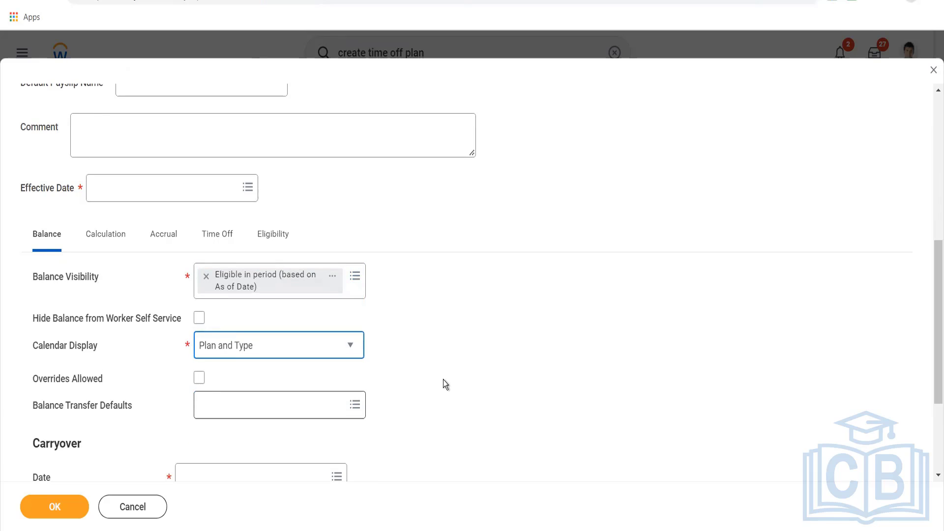
{"action": "left_click", "coordinate": [199, 377]}
Set the carryover date to First Period of Balance Period Start Date
{"action": "scroll", "coordinate": [306, 378], "scroll_direction": "down", "scroll_amount": 1}
{"action": "scroll", "coordinate": [306, 378], "scroll_direction": "down", "scroll_amount": 2}
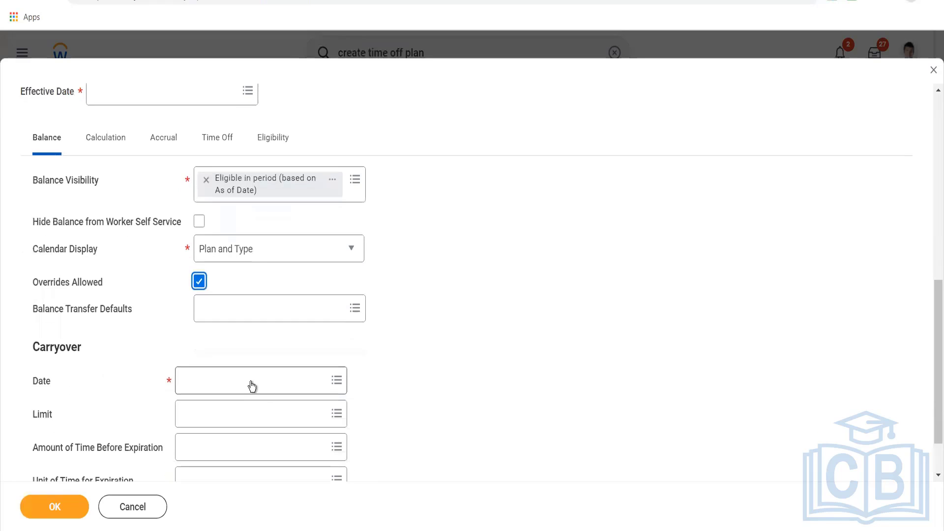
{"action": "left_click", "coordinate": [252, 381]}
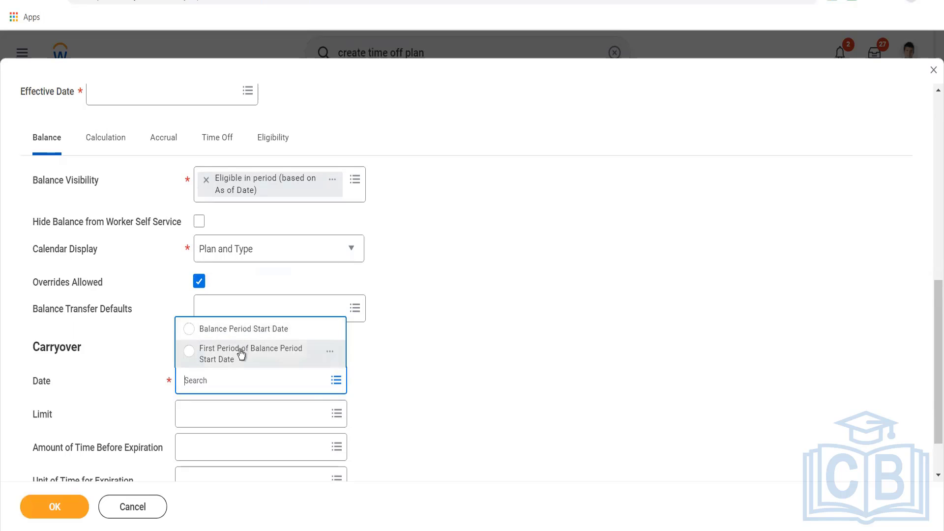
{"action": "left_click", "coordinate": [243, 353]}
Set the plan's carryover limit to 0
{"action": "scroll", "coordinate": [287, 375], "scroll_direction": "down", "scroll_amount": 2}
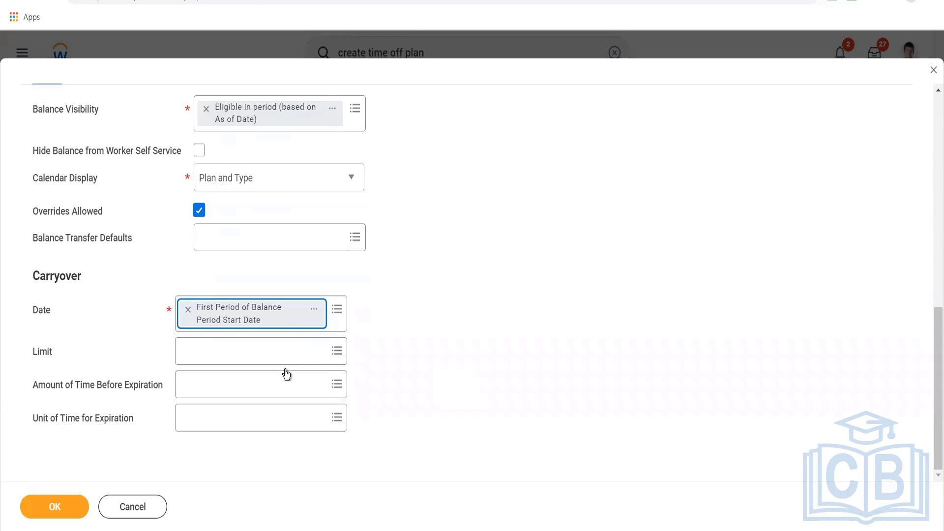
{"action": "left_click", "coordinate": [278, 352]}
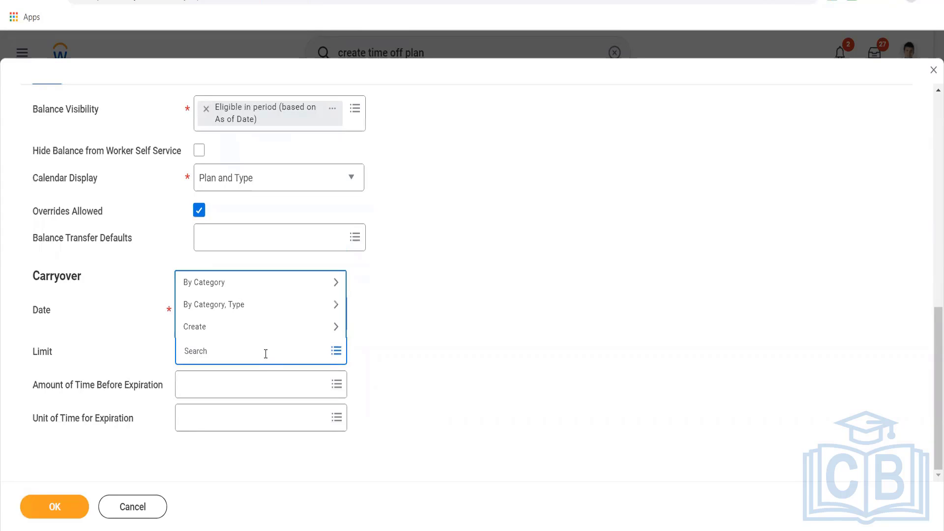
{"action": "type", "text": "1"}
{"action": "key", "text": "BackSpace"}
{"action": "type", "text": "0"}
{"action": "key", "text": "Return"}
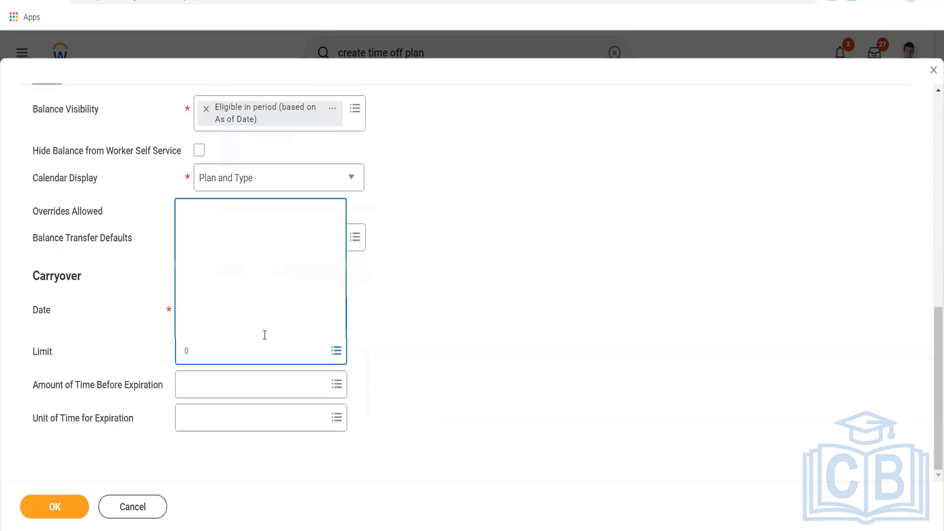
{"action": "left_click", "coordinate": [200, 98]}
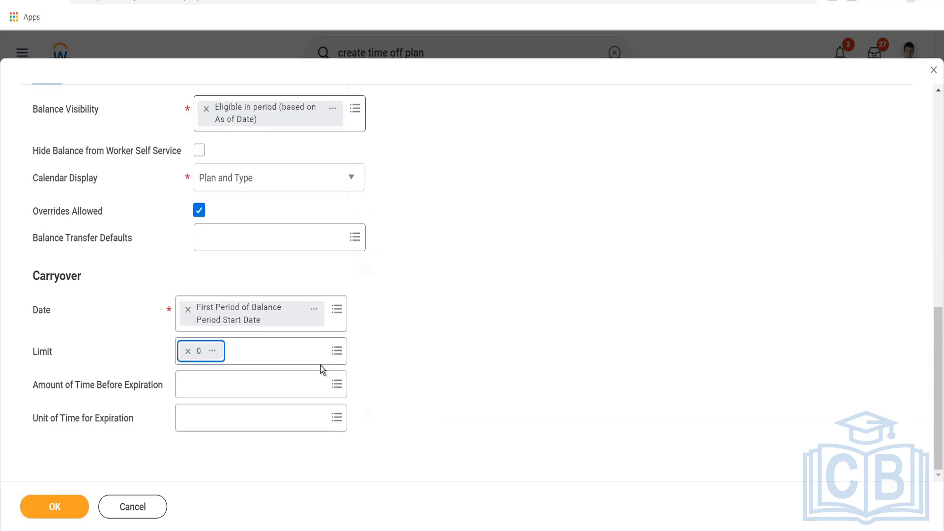
{"action": "left_click", "coordinate": [434, 366]}
{"action": "scroll", "coordinate": [434, 366], "scroll_direction": "up", "scroll_amount": 3}
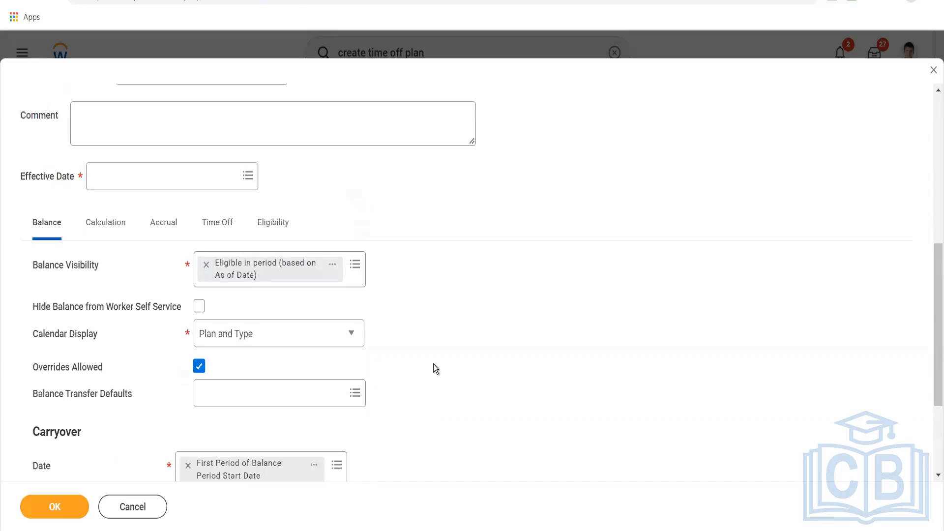
{"action": "scroll", "coordinate": [434, 367], "scroll_direction": "down", "scroll_amount": 2}
{"action": "left_click", "coordinate": [261, 441]}
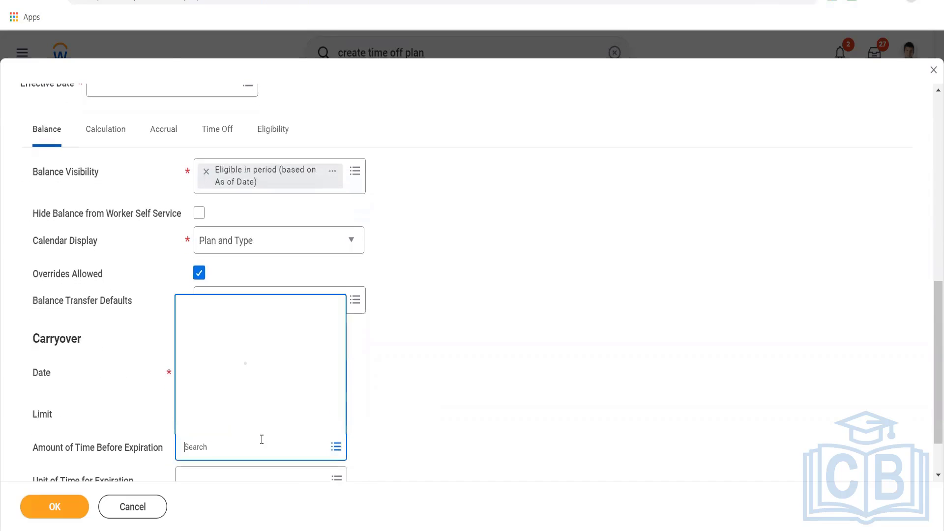
{"action": "left_click", "coordinate": [453, 353]}
{"action": "scroll", "coordinate": [453, 353], "scroll_direction": "down", "scroll_amount": 1}
In the plan's calculation settings, set the accrual frequency method to End of Period
{"action": "scroll", "coordinate": [453, 353], "scroll_direction": "up", "scroll_amount": 4}
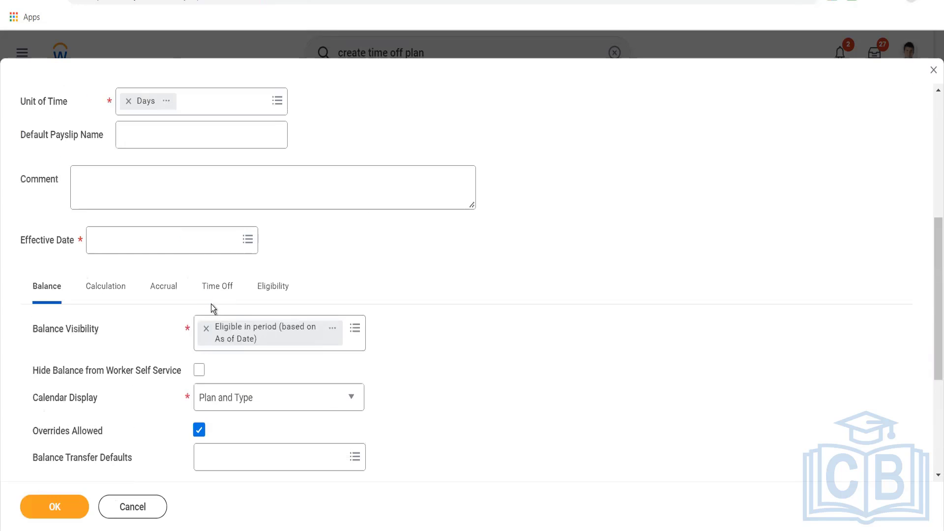
{"action": "left_click", "coordinate": [101, 286]}
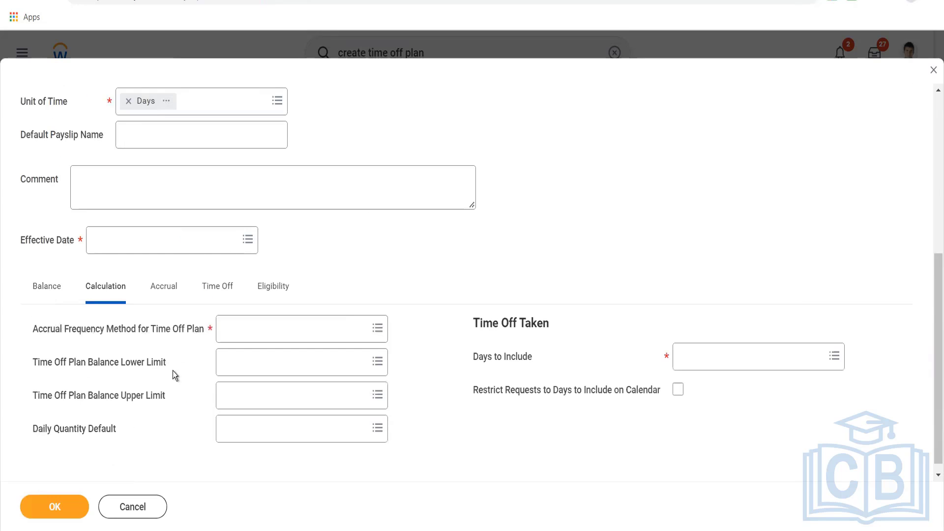
{"action": "left_click", "coordinate": [244, 328]}
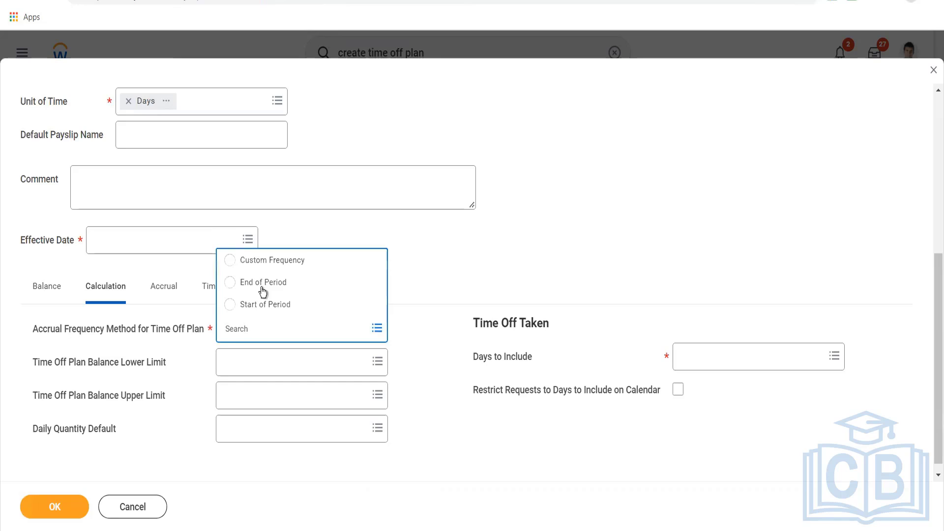
{"action": "left_click", "coordinate": [262, 288]}
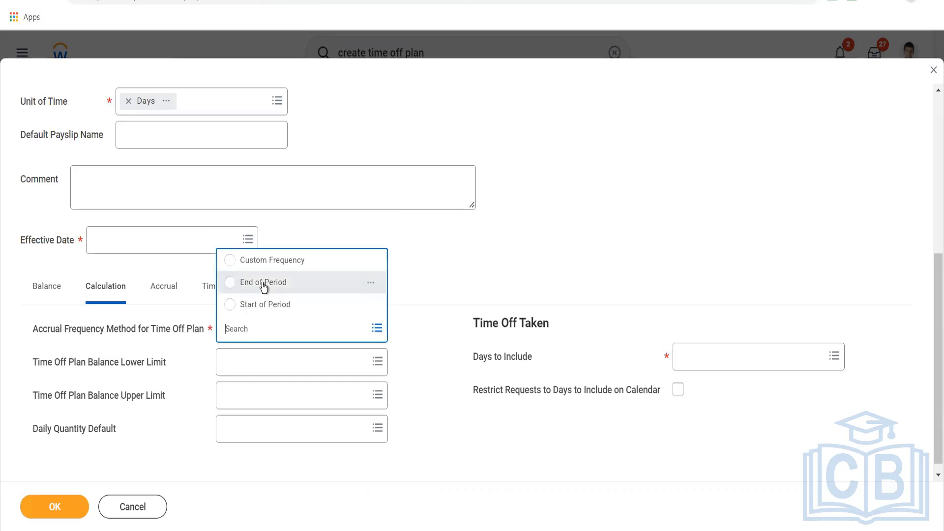
Set the days to include for time off taken to Weekdays (Mon - Fri) and the plan balance lower limit to 0
{"action": "left_click", "coordinate": [756, 366]}
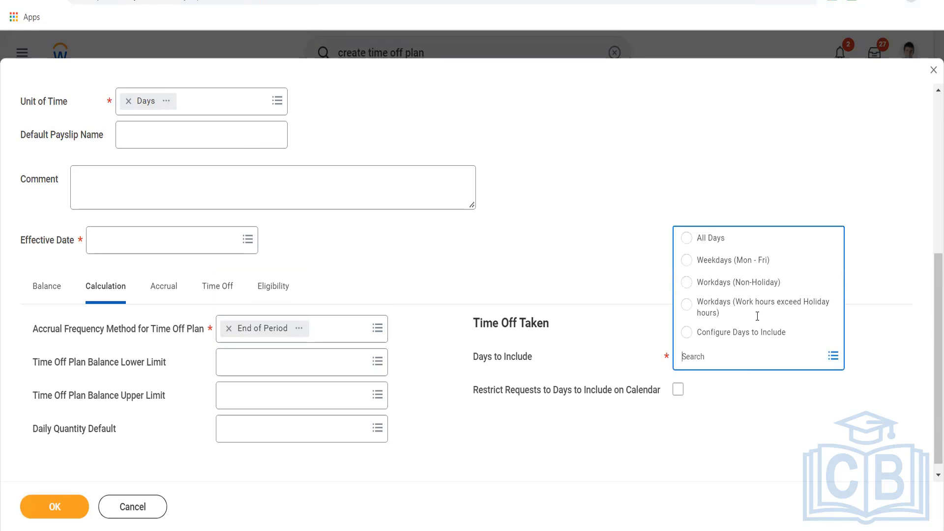
{"action": "left_click", "coordinate": [735, 259]}
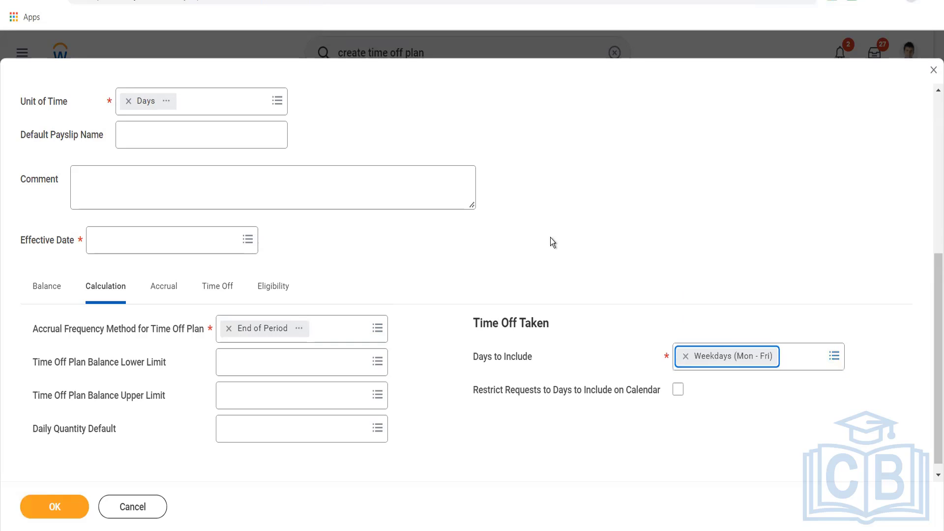
{"action": "left_click", "coordinate": [257, 366]}
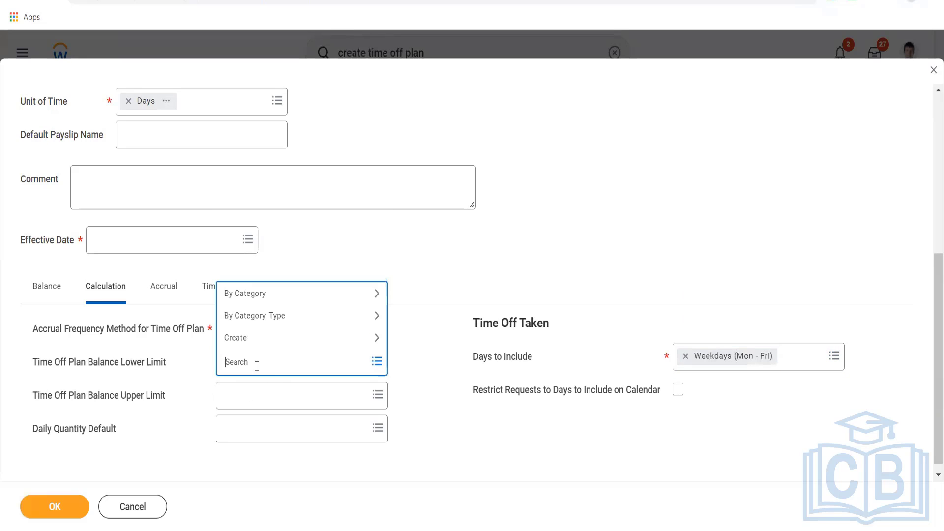
{"action": "type", "text": "0"}
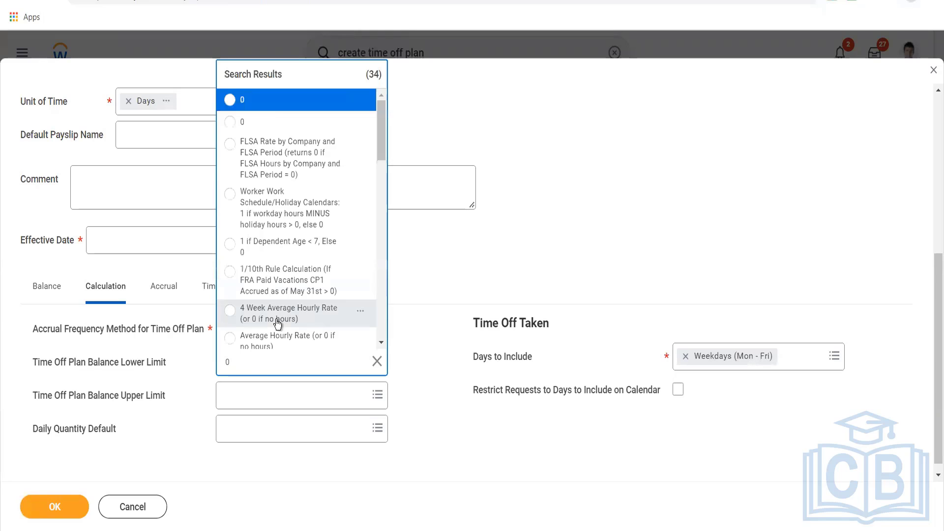
{"action": "left_click", "coordinate": [265, 111]}
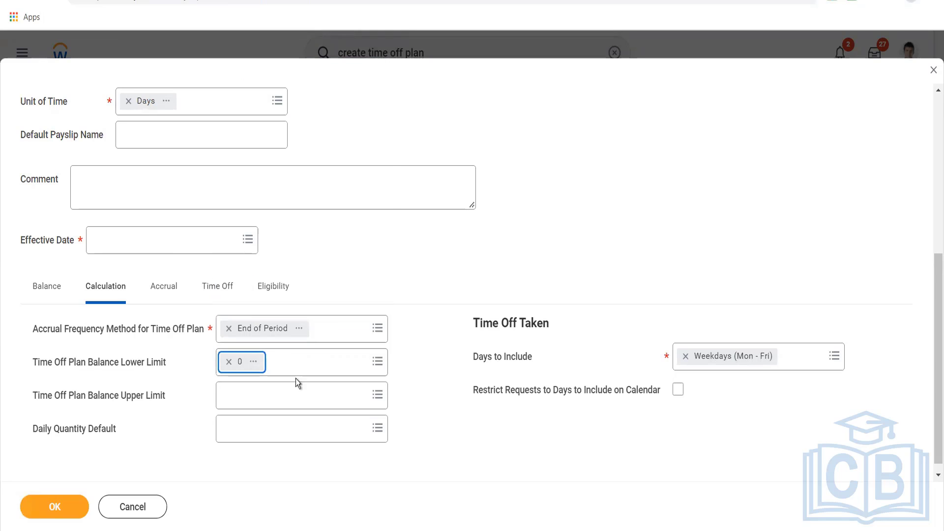
Set the plan's daily quantity default to 1
{"action": "scroll", "coordinate": [405, 291], "scroll_direction": "down", "scroll_amount": 1}
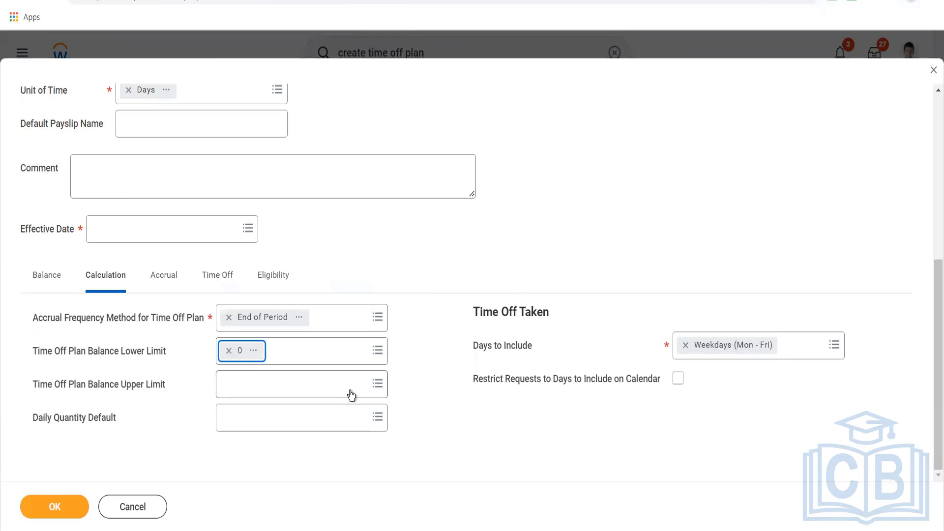
{"action": "left_click", "coordinate": [301, 416]}
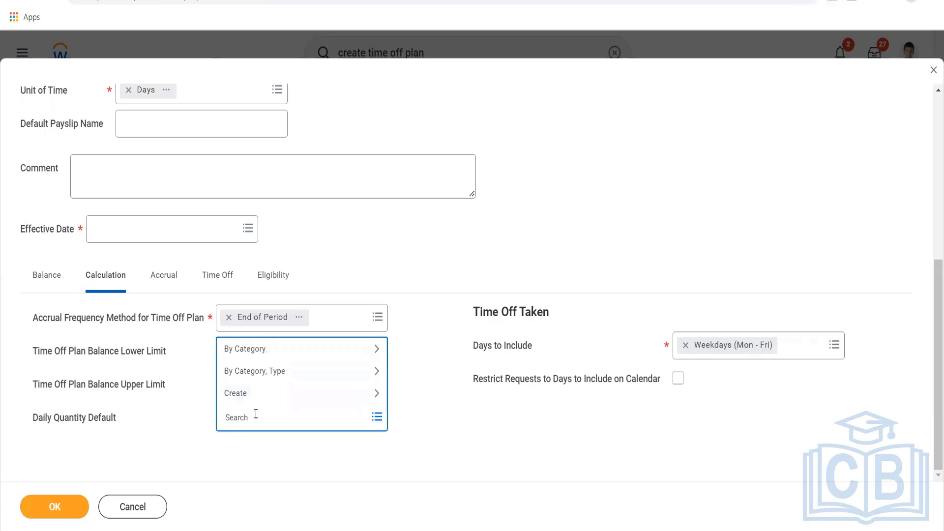
{"action": "type", "text": "1"}
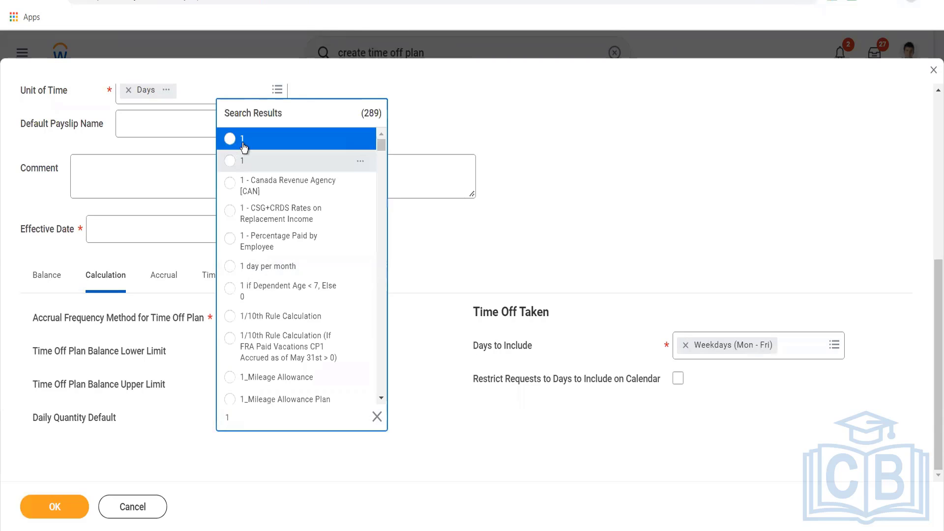
{"action": "left_click", "coordinate": [243, 143]}
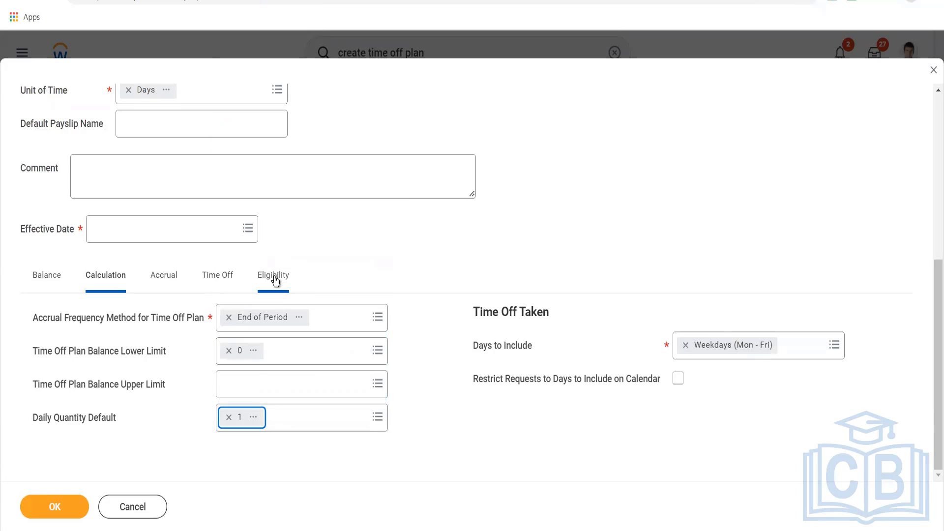
In the plan's eligibility settings, set the country or country region to India - Country
{"action": "left_click", "coordinate": [261, 351]}
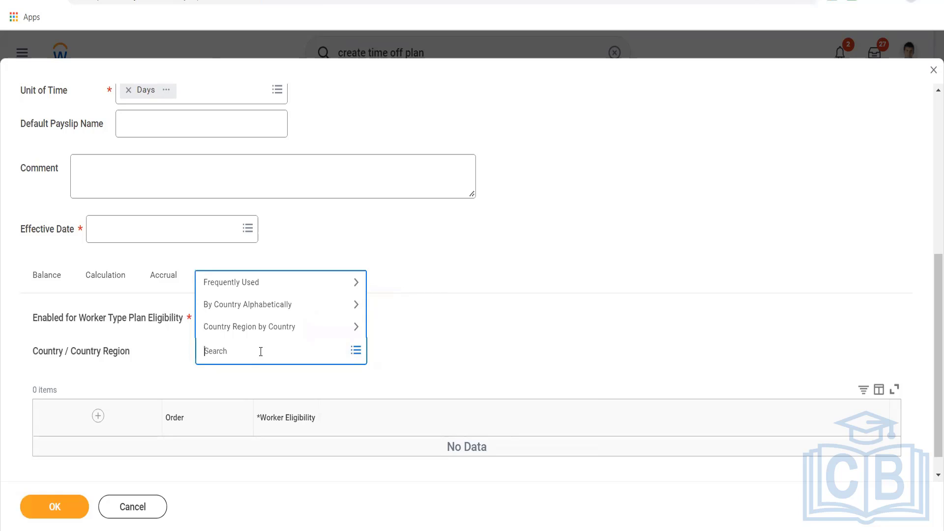
{"action": "type", "text": "India"}
{"action": "key", "text": "Return"}
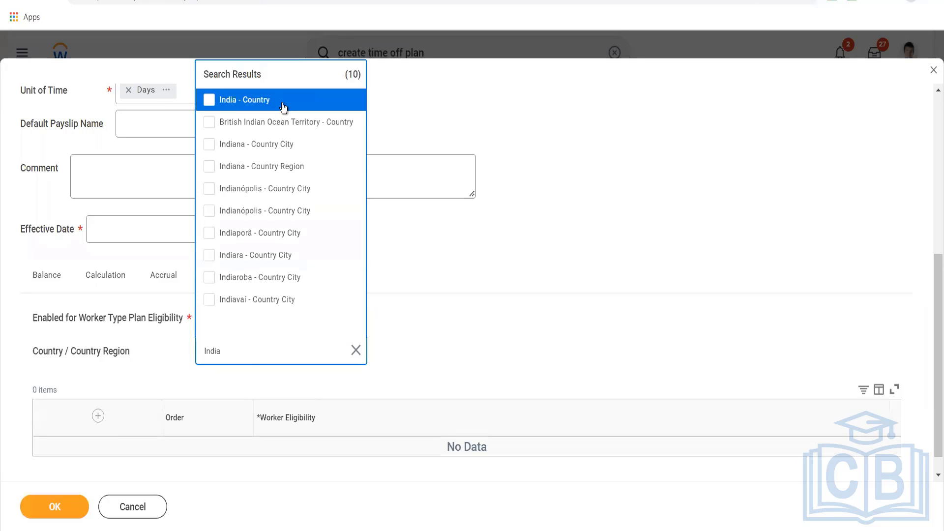
{"action": "key", "text": "Return"}
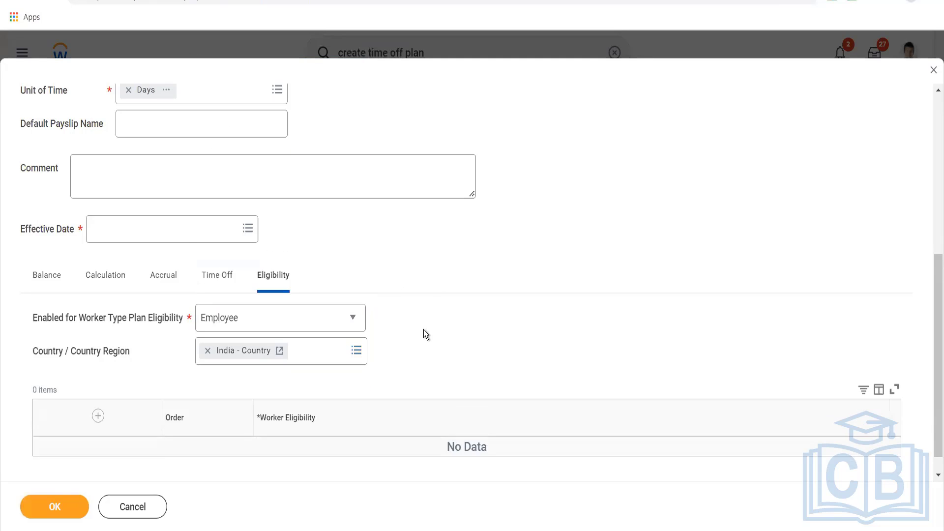
Add a row to the time offs that subtract from the balance and start creating a new time off for it
{"action": "left_click", "coordinate": [217, 290]}
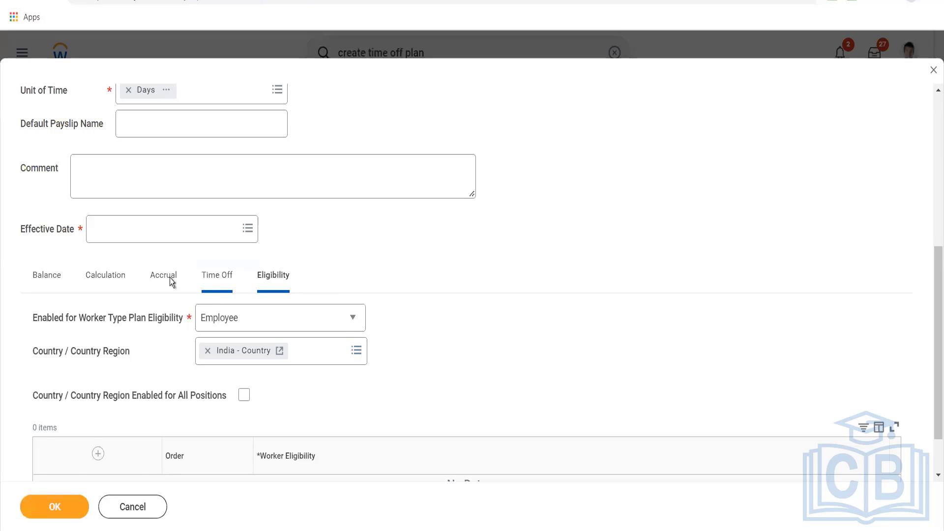
{"action": "left_click", "coordinate": [169, 281]}
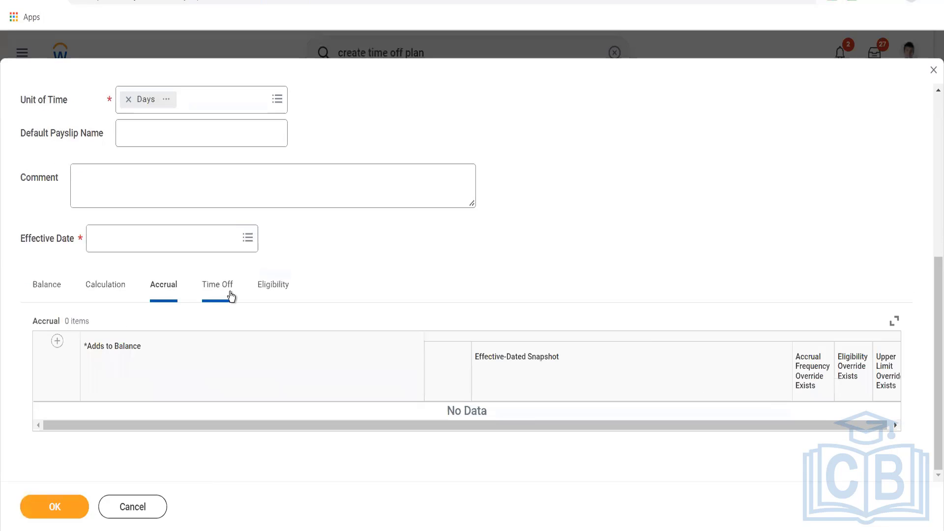
{"action": "left_click", "coordinate": [231, 293]}
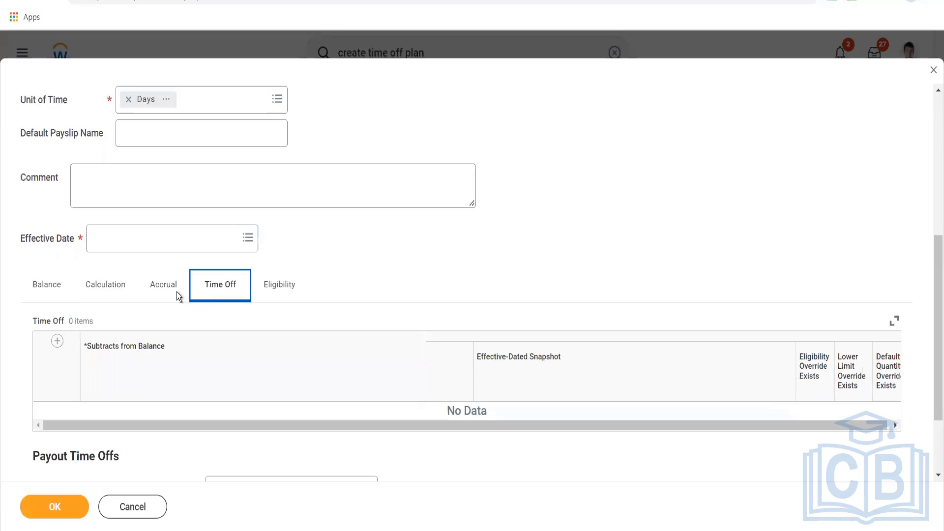
{"action": "left_click", "coordinate": [59, 341]}
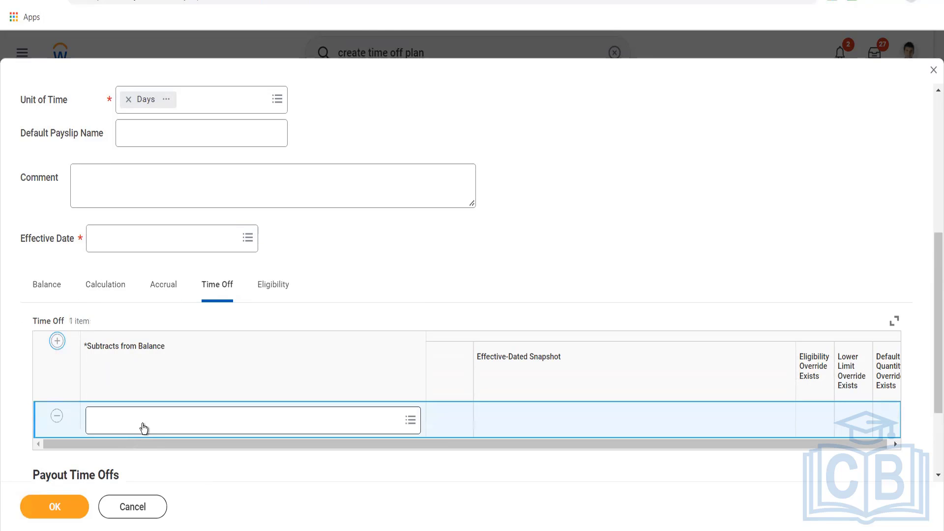
{"action": "left_click", "coordinate": [144, 425]}
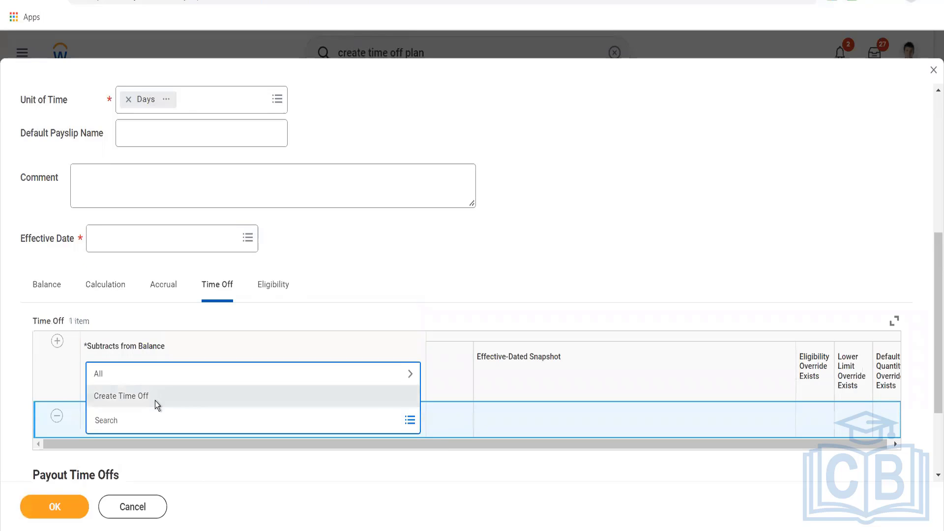
{"action": "left_click", "coordinate": [155, 400]}
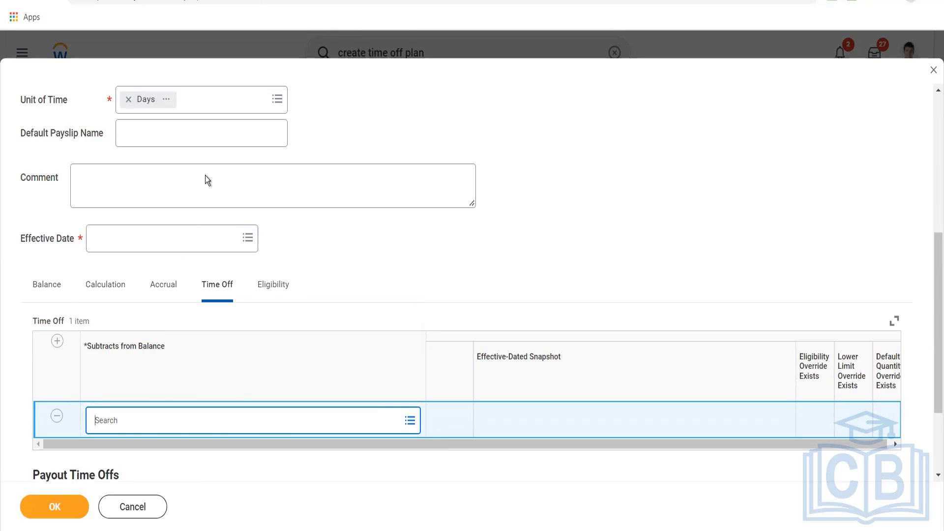
Enter "FMLA Time off" as both the name and the code of the new time off
{"action": "left_click", "coordinate": [274, 134]}
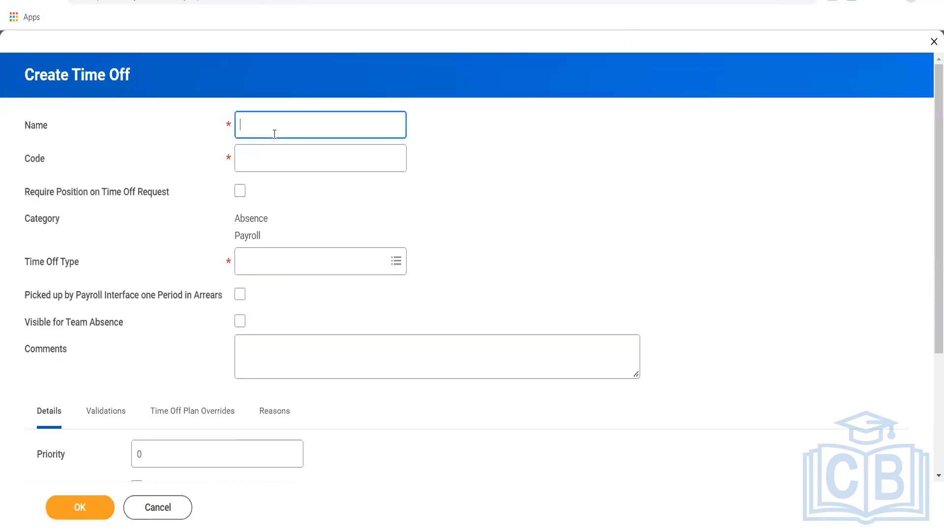
{"action": "type", "text": "FMLA Time off"}
{"action": "key", "text": "ctrl+a"}
{"action": "key", "text": "ctrl+c"}
{"action": "key", "text": "Tab"}
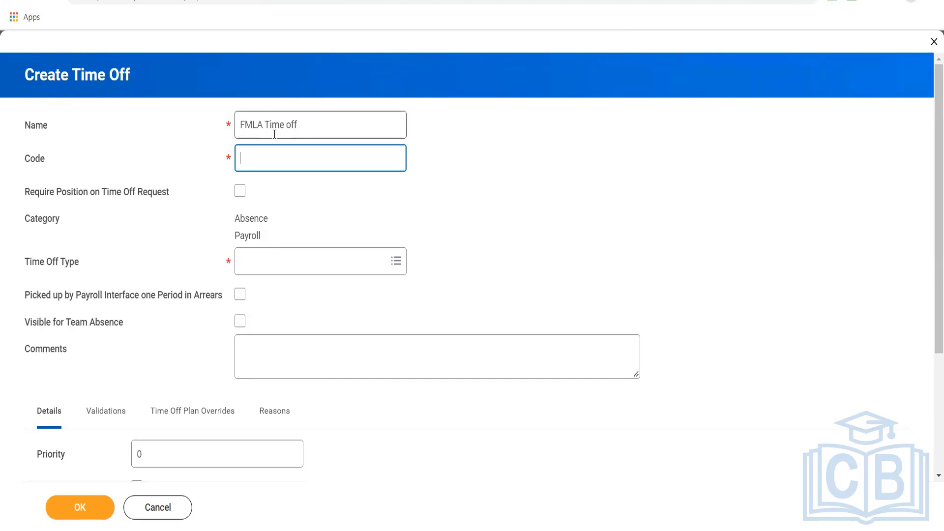
{"action": "key", "text": "ctrl+v"}
{"action": "left_click", "coordinate": [275, 254]}
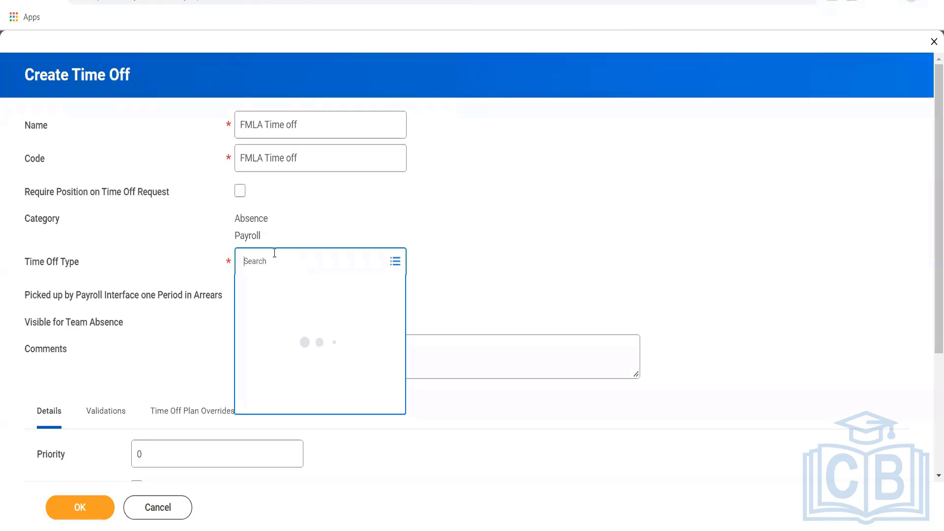
{"action": "left_click", "coordinate": [273, 285]}
{"action": "left_click", "coordinate": [279, 254]}
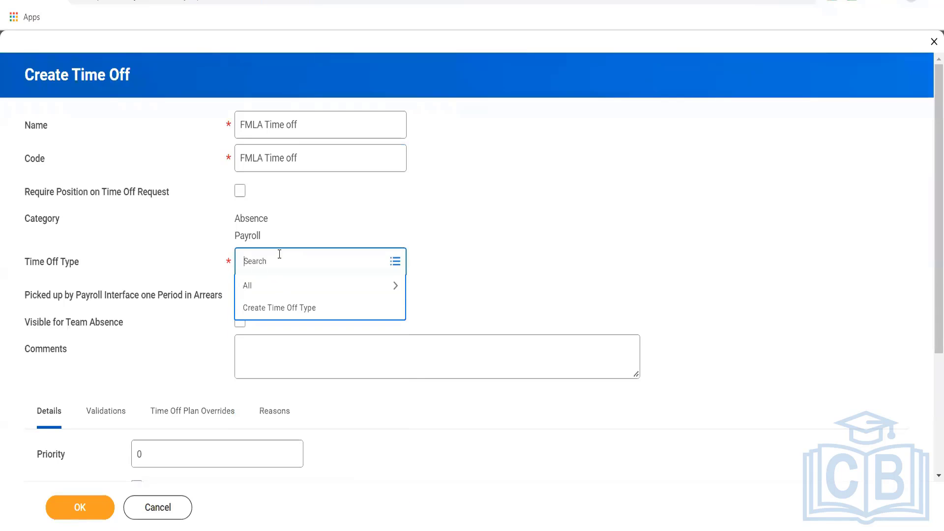
{"action": "type", "text": "FMLA"}
{"action": "key", "text": "Return"}
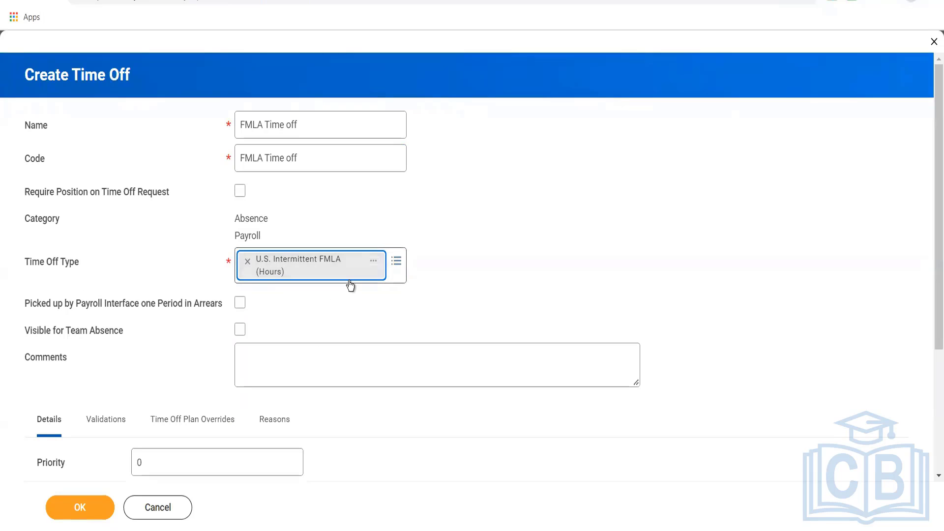
{"action": "left_click", "coordinate": [247, 261]}
Create a time off type with ID FMLA and name "FMLA Time off" for the new time off
{"action": "left_click", "coordinate": [377, 267]}
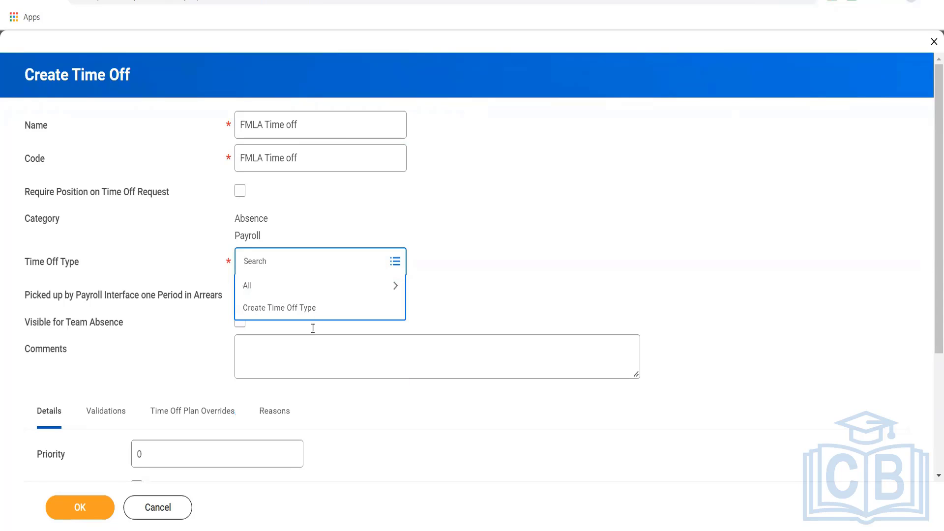
{"action": "left_click", "coordinate": [324, 309]}
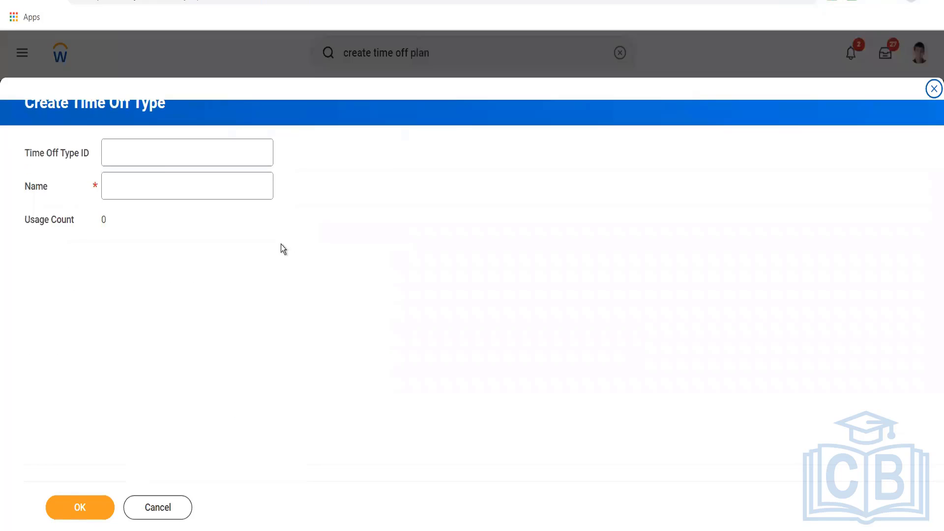
{"action": "left_click", "coordinate": [162, 154]}
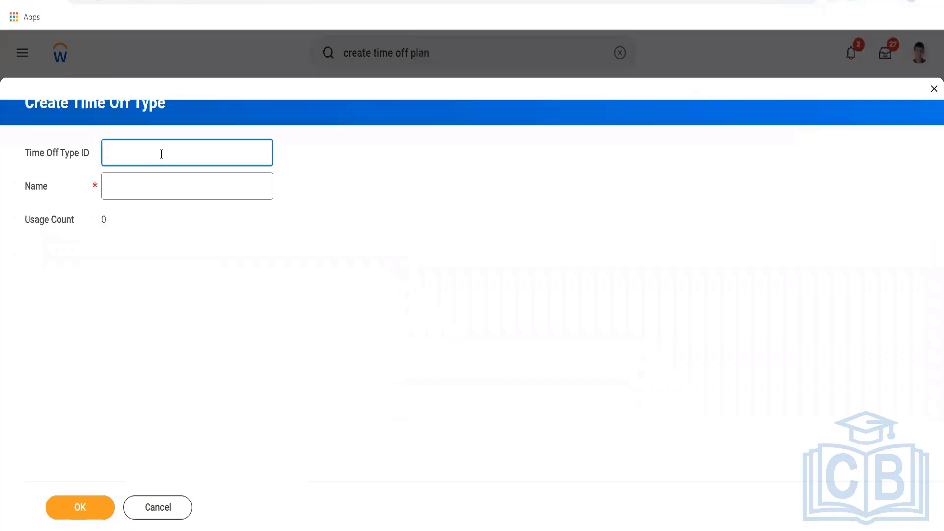
{"action": "type", "text": "FN"}
{"action": "key", "text": "BackSpace"}
{"action": "type", "text": "MLA"}
{"action": "key", "text": "ctrl+a"}
{"action": "key", "text": "ctrl+c"}
{"action": "key", "text": "Tab"}
{"action": "key", "text": "ctrl+v"}
{"action": "type", "text": "Time off"}
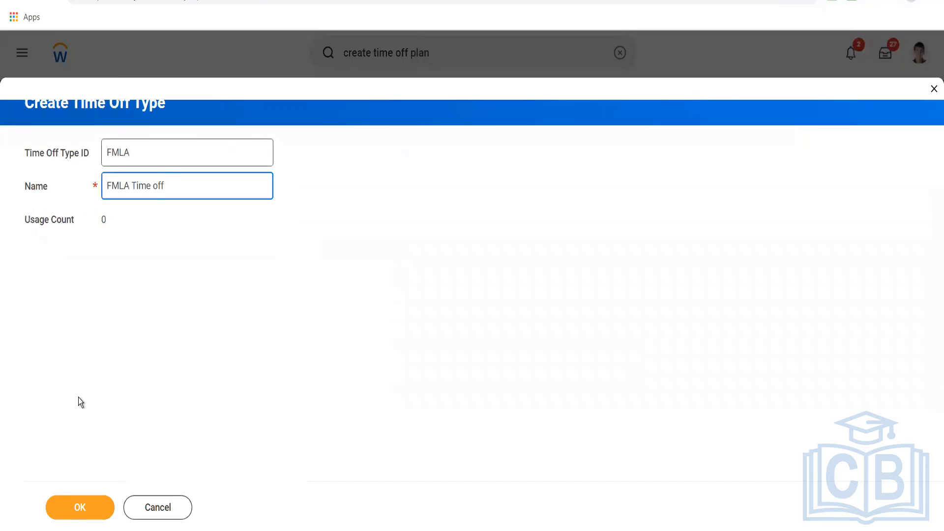
{"action": "left_click", "coordinate": [79, 507]}
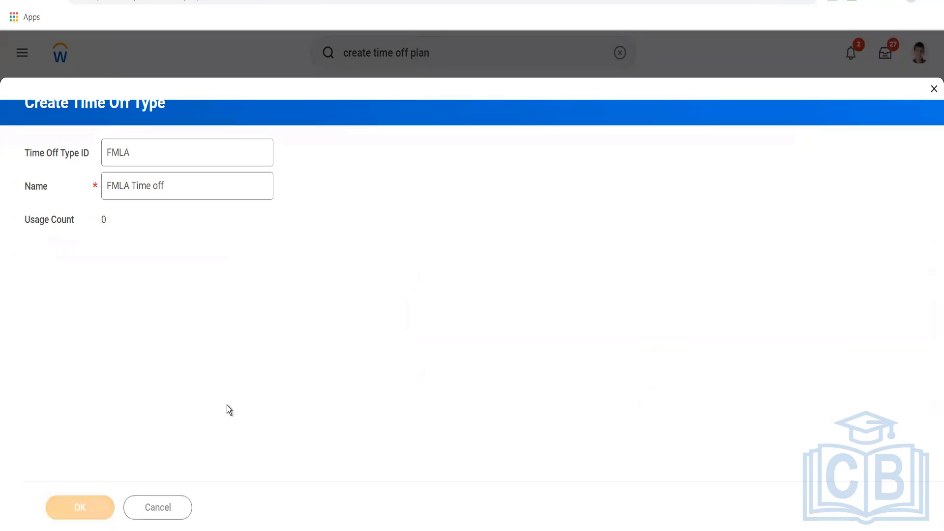
In the time off's details, set priority 10, allow adjustments, and choose the entry option Enter through Time Off Only
{"action": "scroll", "coordinate": [307, 376], "scroll_direction": "down", "scroll_amount": 4}
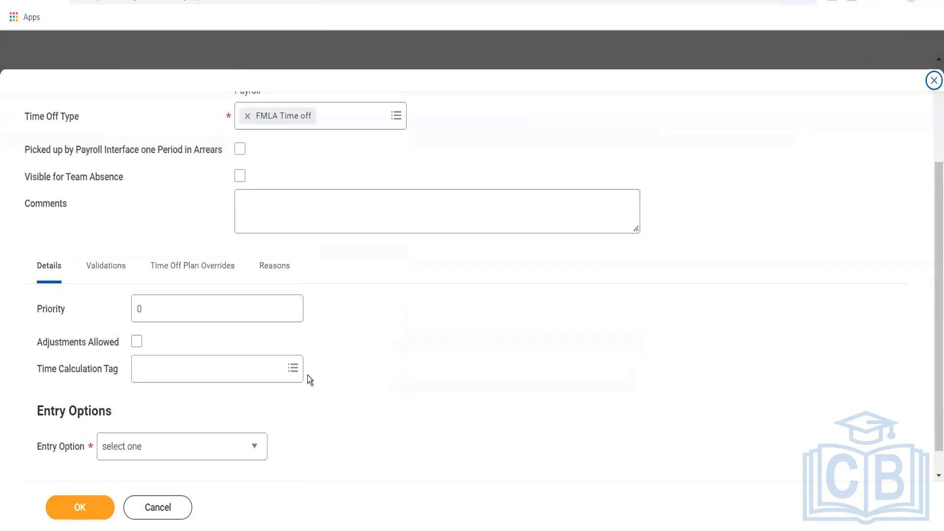
{"action": "left_click", "coordinate": [221, 299]}
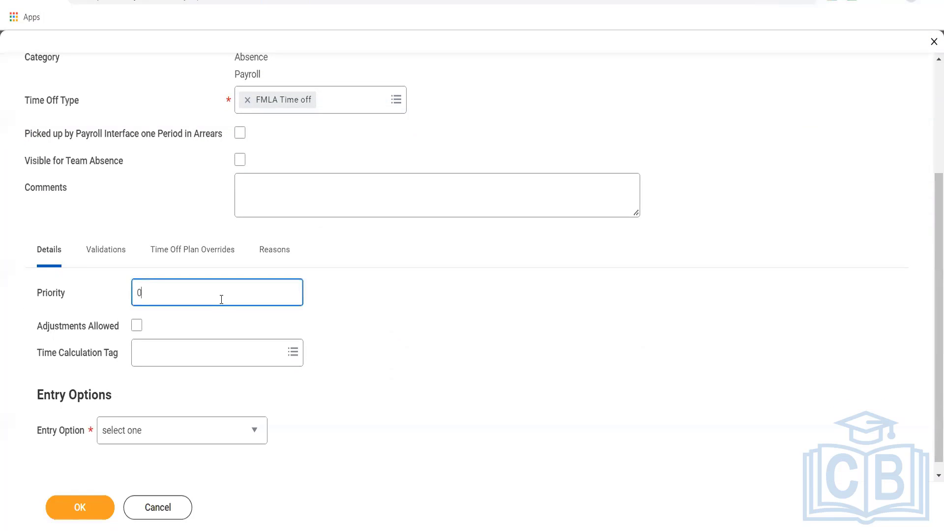
{"action": "key", "text": "BackSpace"}
{"action": "type", "text": "10"}
{"action": "left_click", "coordinate": [137, 326]}
{"action": "left_click", "coordinate": [134, 437]}
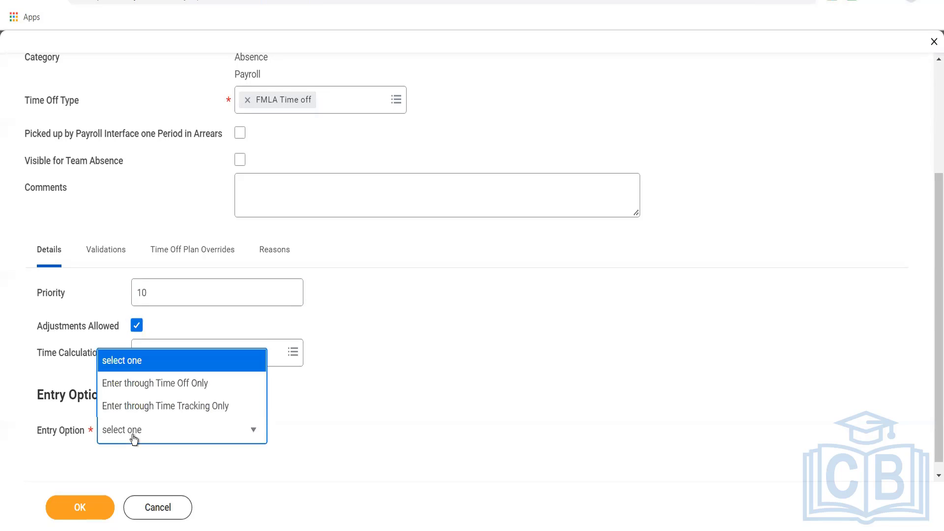
{"action": "left_click", "coordinate": [165, 362]}
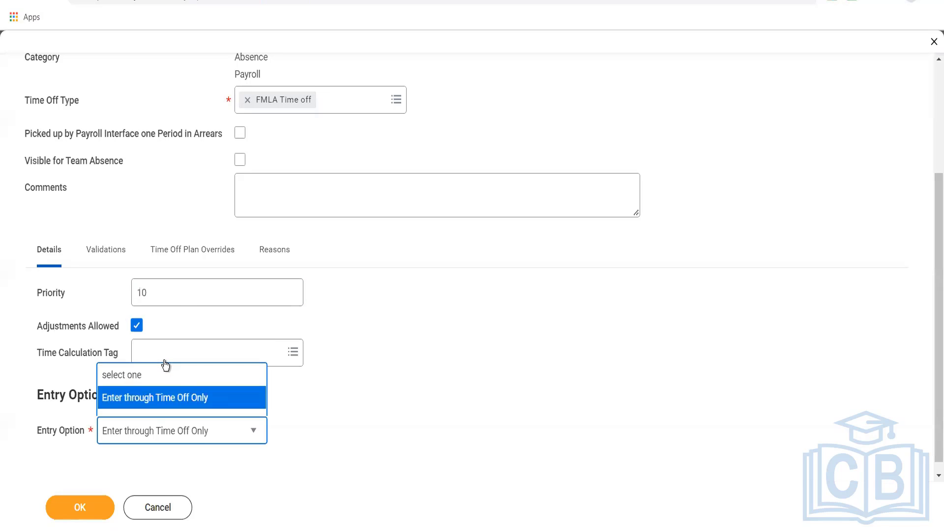
Add an Increments data entry validation with value 0.5 to the FMLA time off
{"action": "left_click", "coordinate": [175, 249]}
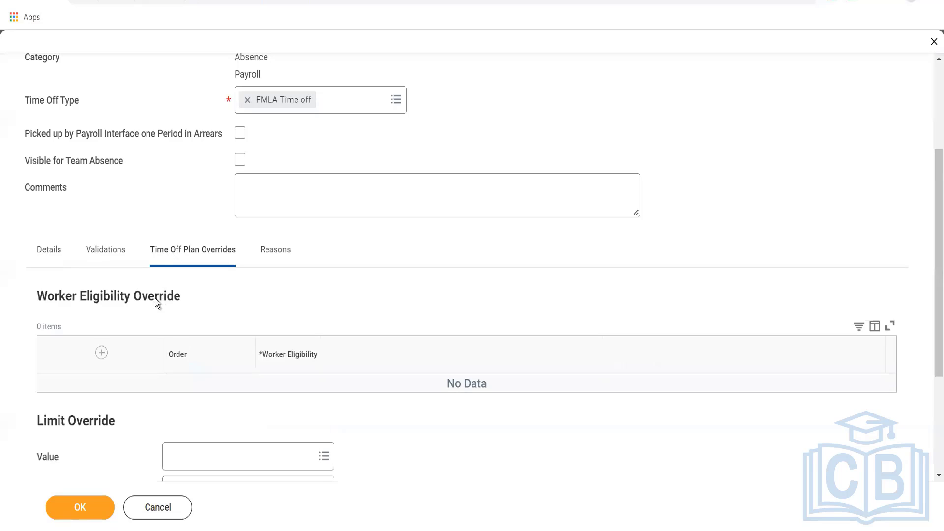
{"action": "scroll", "coordinate": [156, 298], "scroll_direction": "down", "scroll_amount": 3}
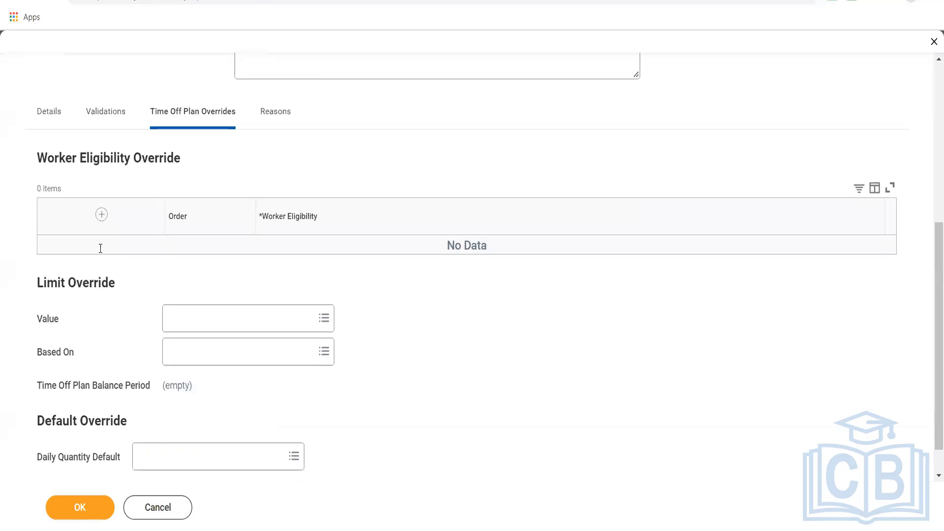
{"action": "left_click", "coordinate": [100, 127]}
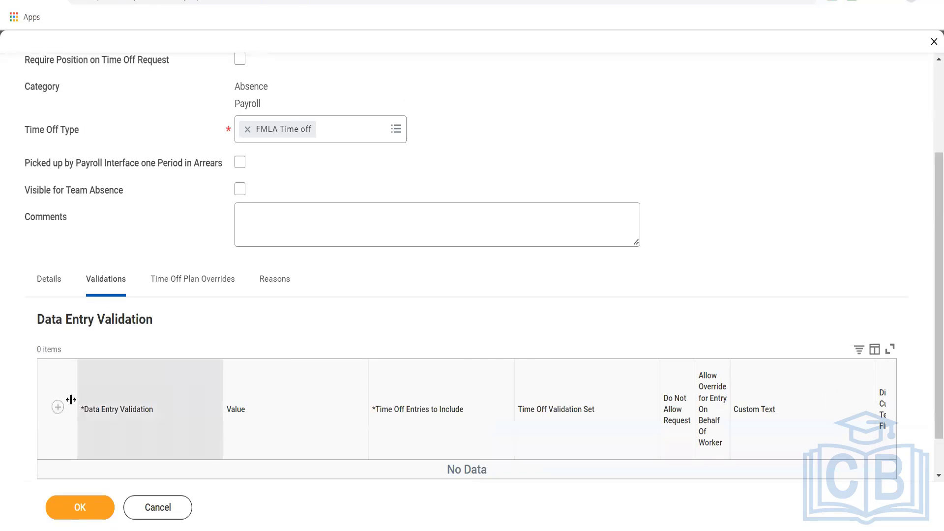
{"action": "left_click", "coordinate": [57, 408]}
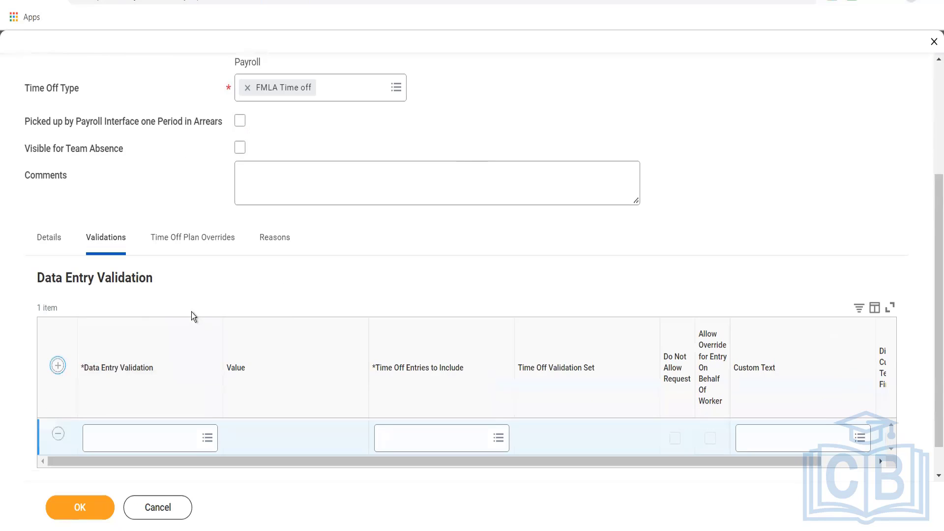
{"action": "left_click", "coordinate": [136, 449]}
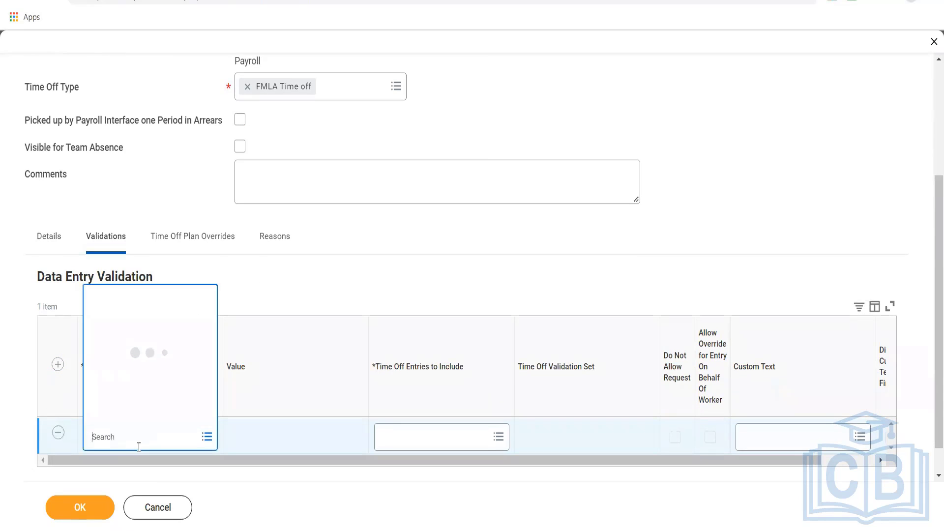
{"action": "left_click", "coordinate": [151, 229]}
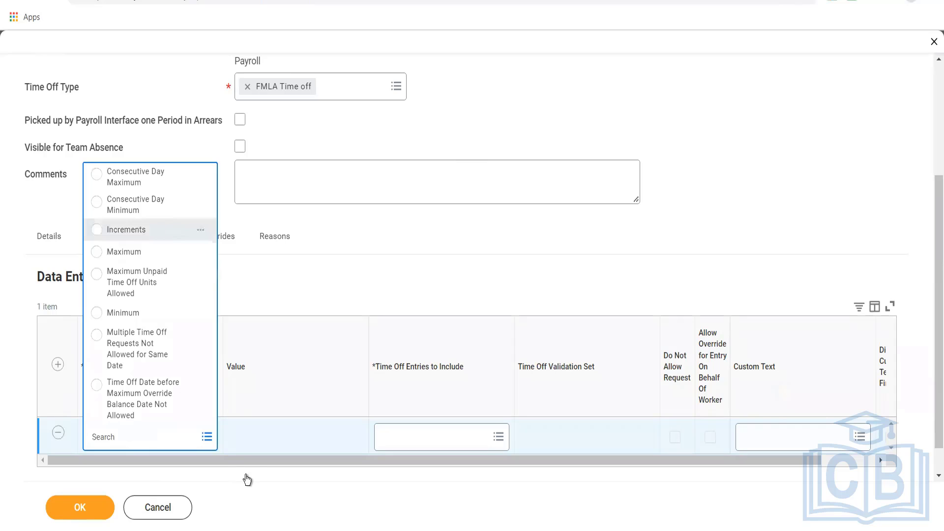
{"action": "left_click", "coordinate": [263, 435]}
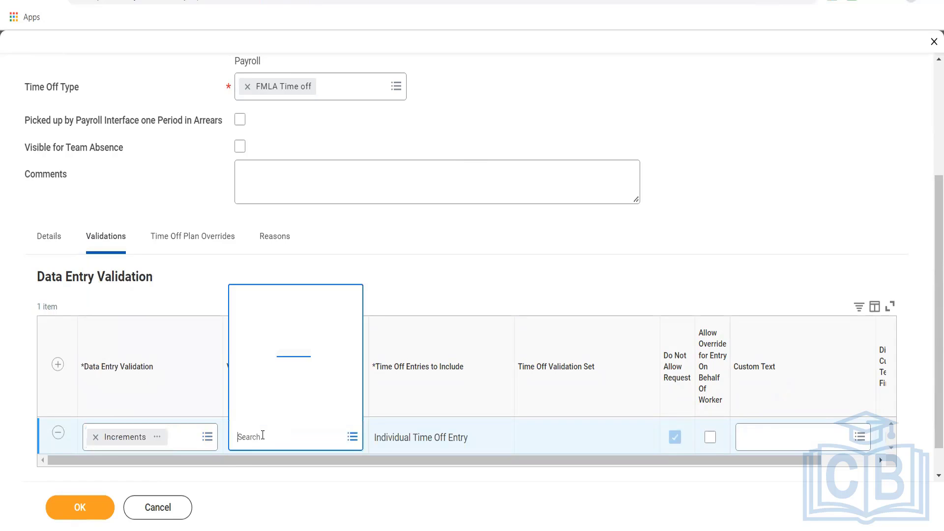
{"action": "type", "text": "0.5"}
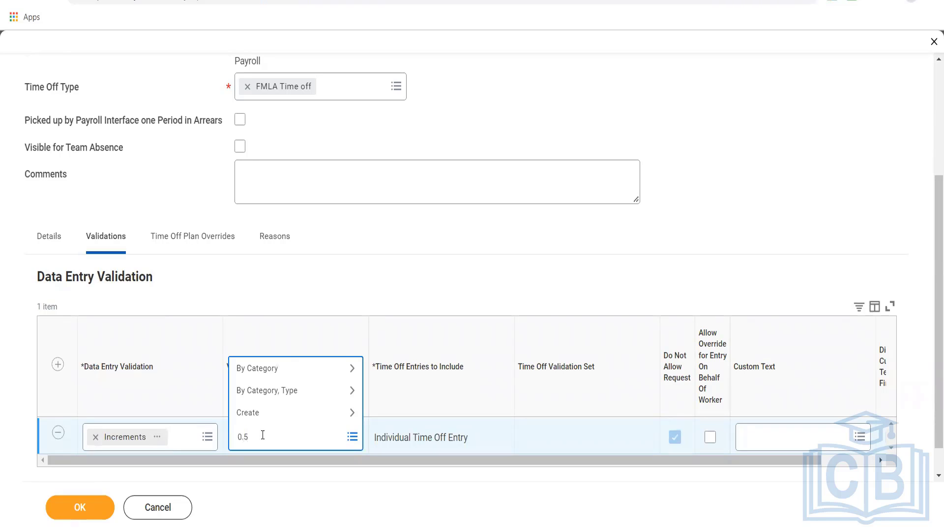
{"action": "key", "text": "Return"}
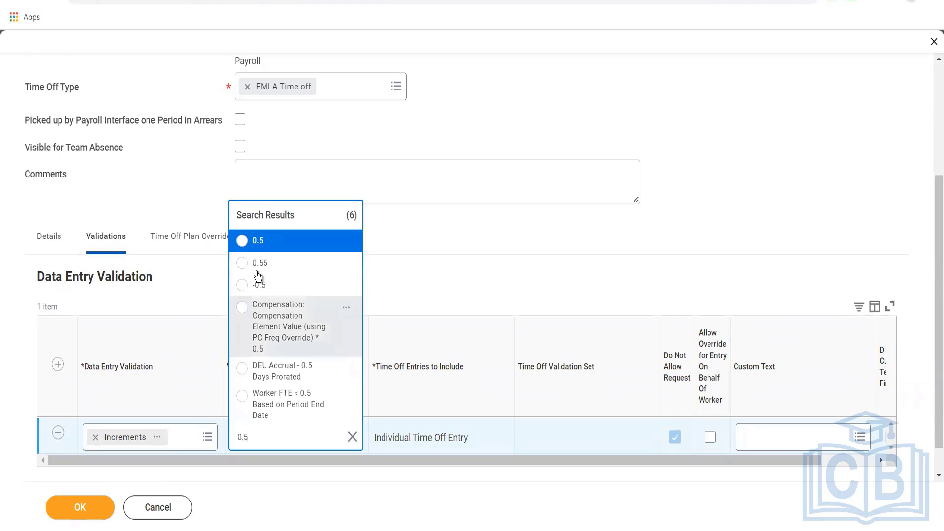
{"action": "left_click", "coordinate": [255, 246]}
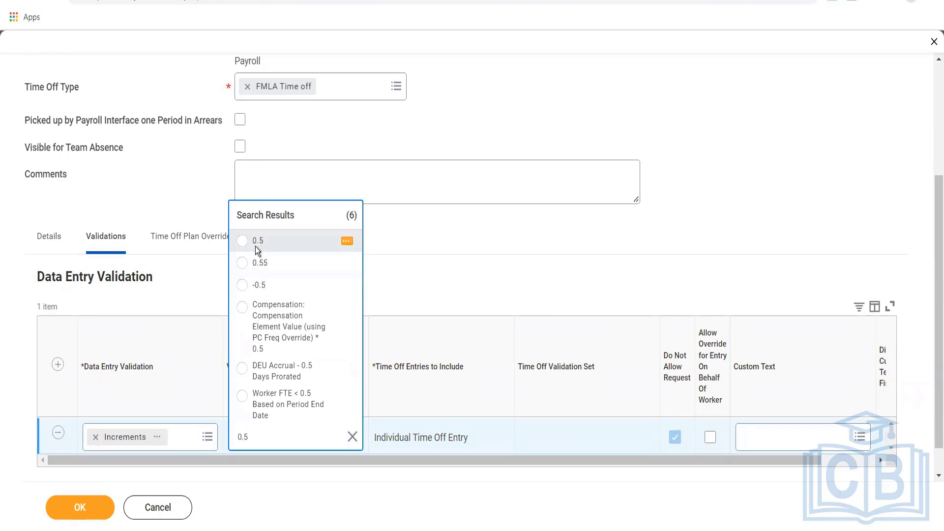
Add a Maximum data entry validation with value 1 that includes All Time Off Entries for Worker for Same Date
{"action": "left_click", "coordinate": [57, 364]}
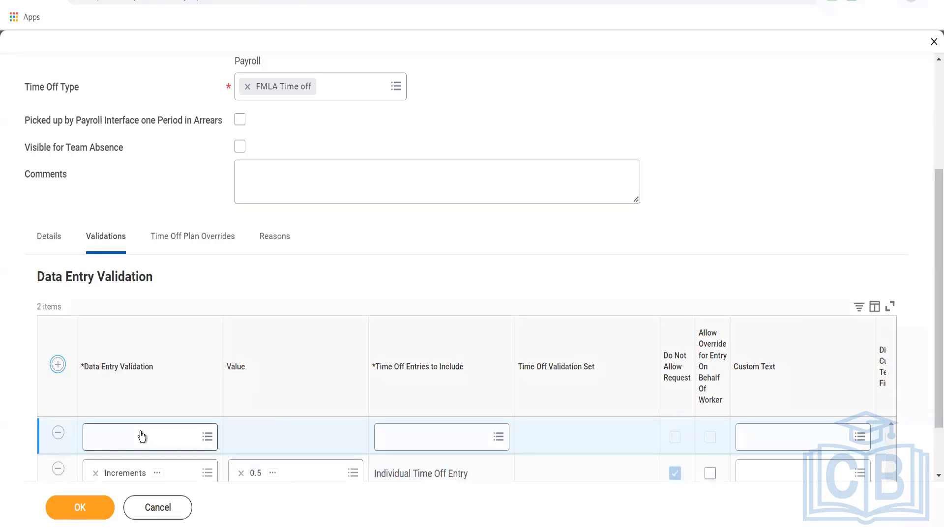
{"action": "left_click", "coordinate": [141, 436]}
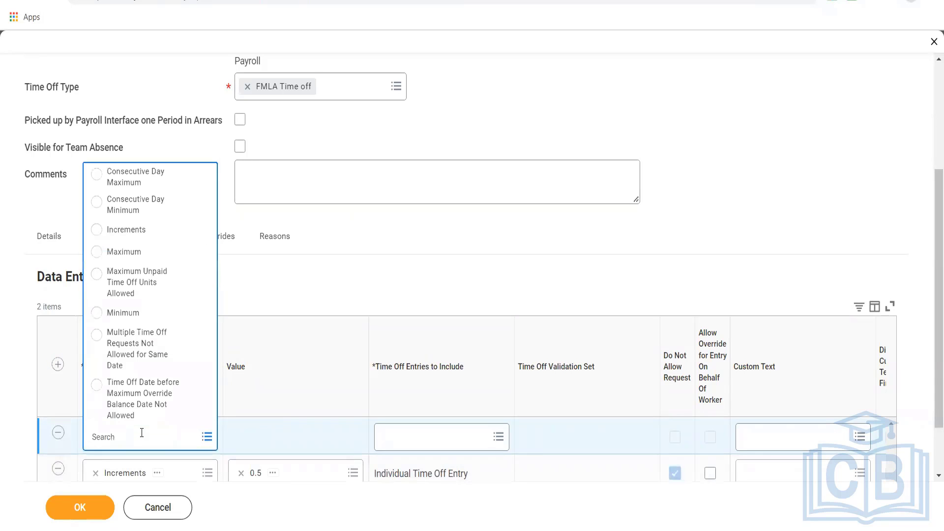
{"action": "type", "text": "maxi"}
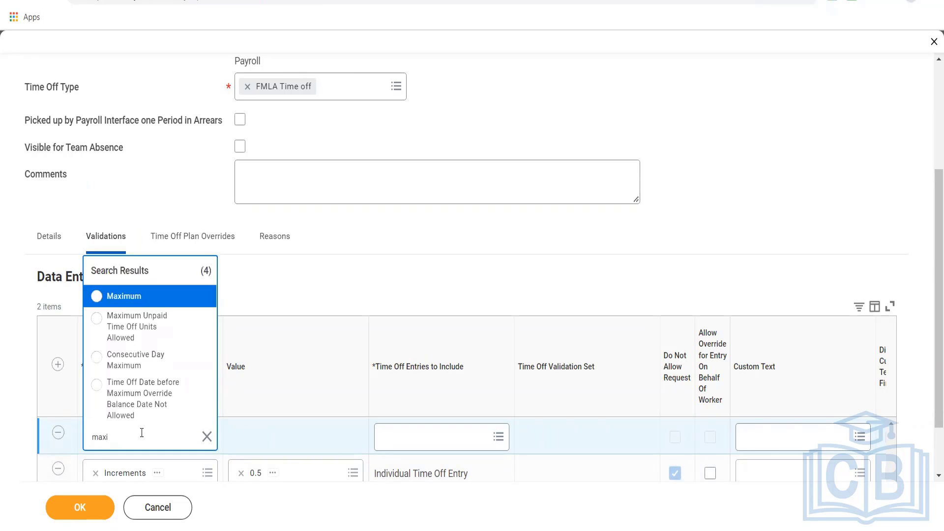
{"action": "left_click", "coordinate": [143, 298]}
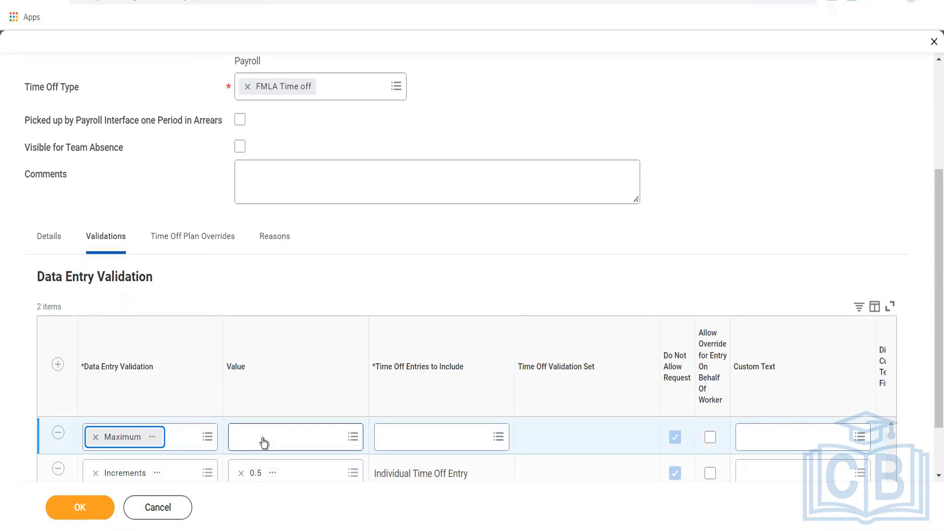
{"action": "left_click", "coordinate": [264, 443]}
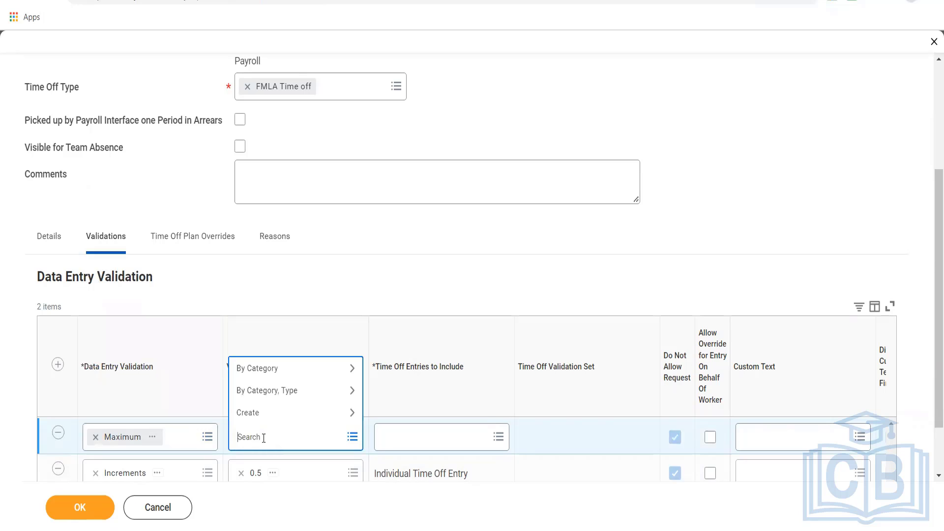
{"action": "type", "text": "1"}
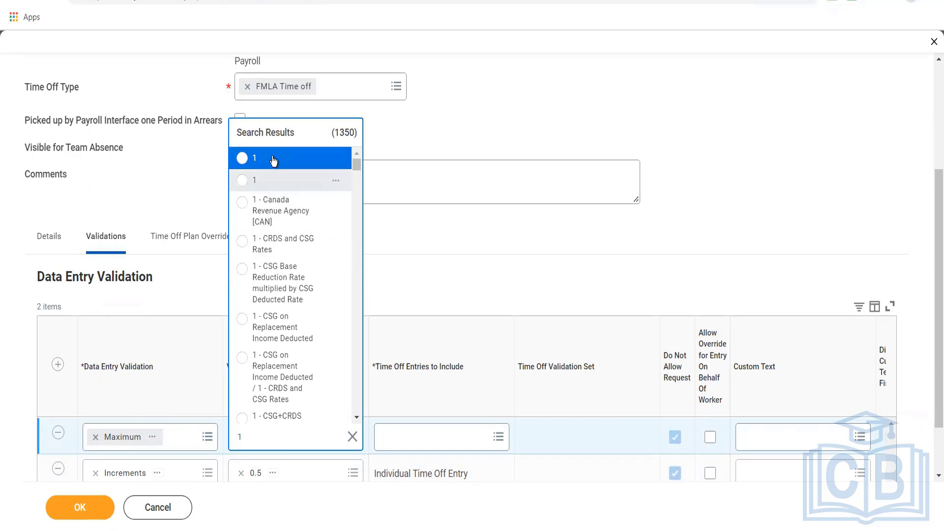
{"action": "left_click", "coordinate": [273, 160]}
{"action": "left_click", "coordinate": [393, 437]}
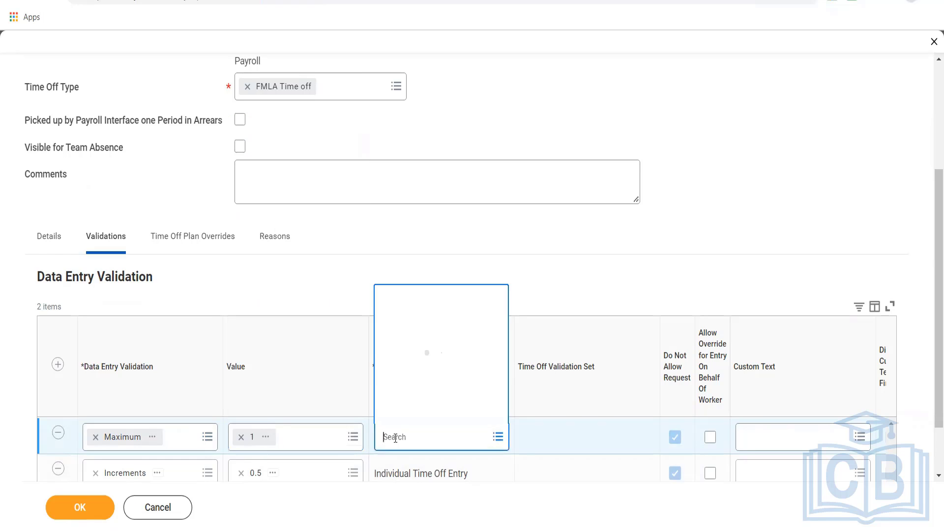
{"action": "left_click", "coordinate": [423, 380]}
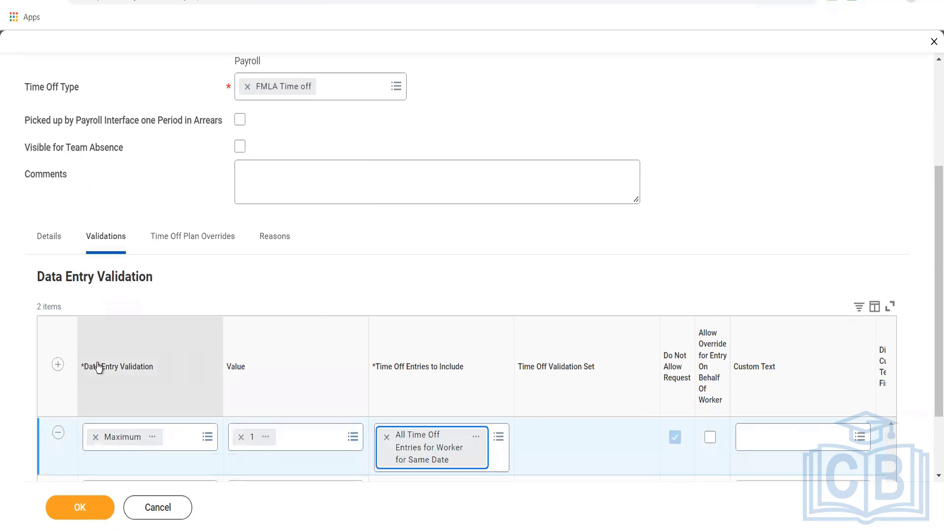
Add a Minimum data entry validation with value 0.5 and save the new time off
{"action": "left_click", "coordinate": [58, 364]}
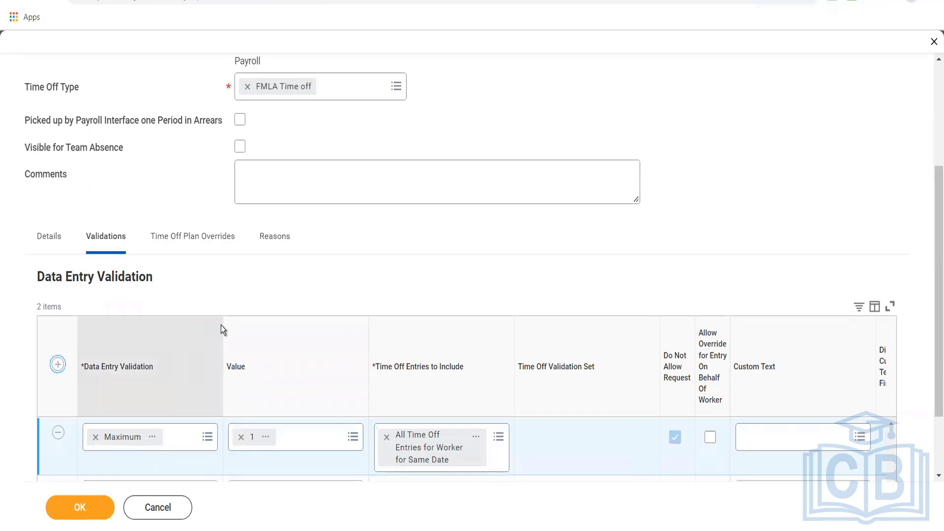
{"action": "scroll", "coordinate": [220, 325], "scroll_direction": "down", "scroll_amount": 2}
{"action": "left_click", "coordinate": [151, 345]}
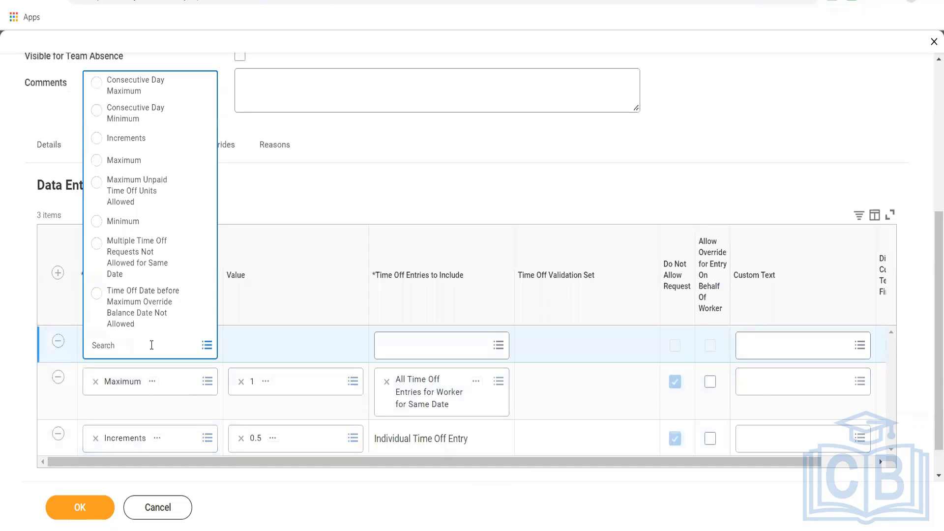
{"action": "left_click", "coordinate": [142, 226]}
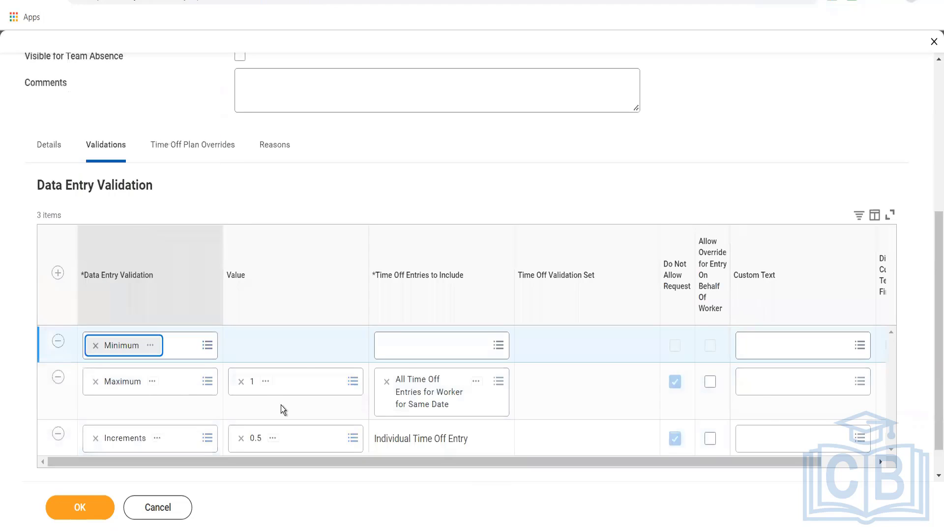
{"action": "left_click", "coordinate": [294, 352]}
{"action": "type", "text": "0."}
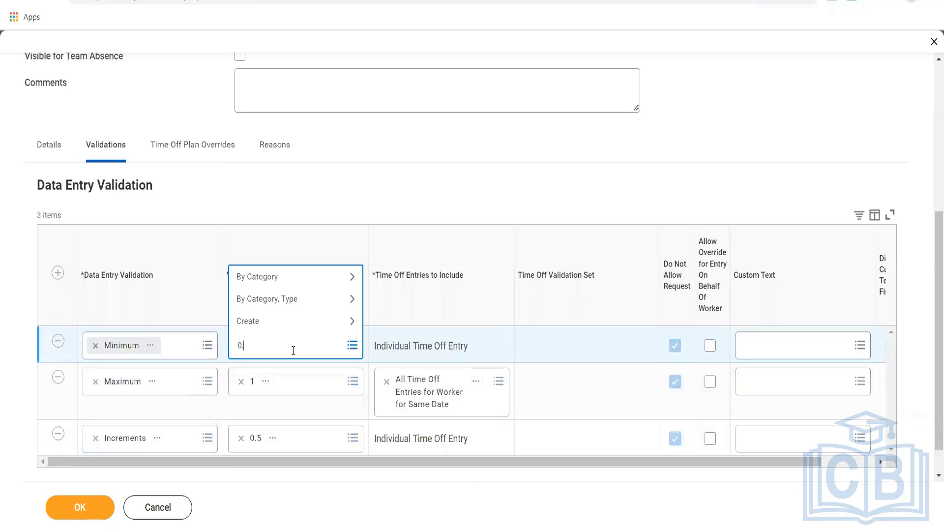
{"action": "type", "text": "5"}
{"action": "key", "text": "Return"}
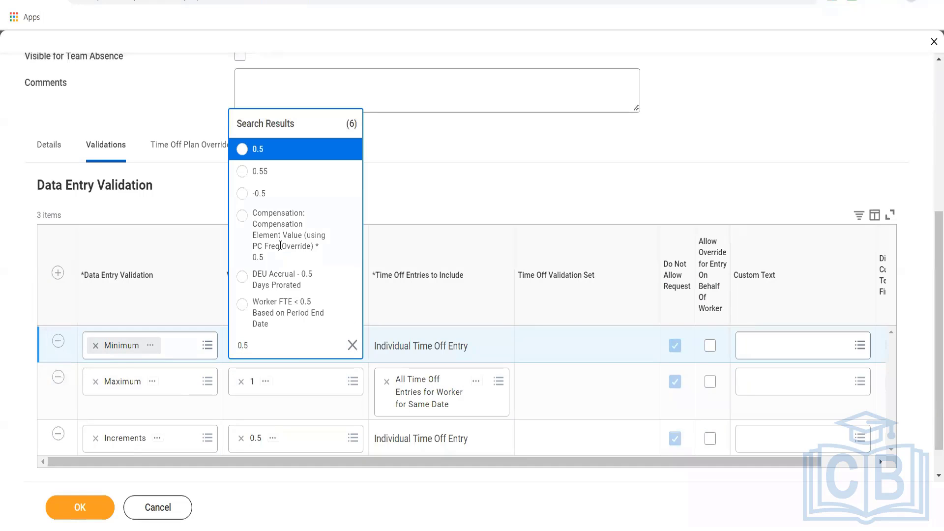
{"action": "left_click", "coordinate": [256, 147]}
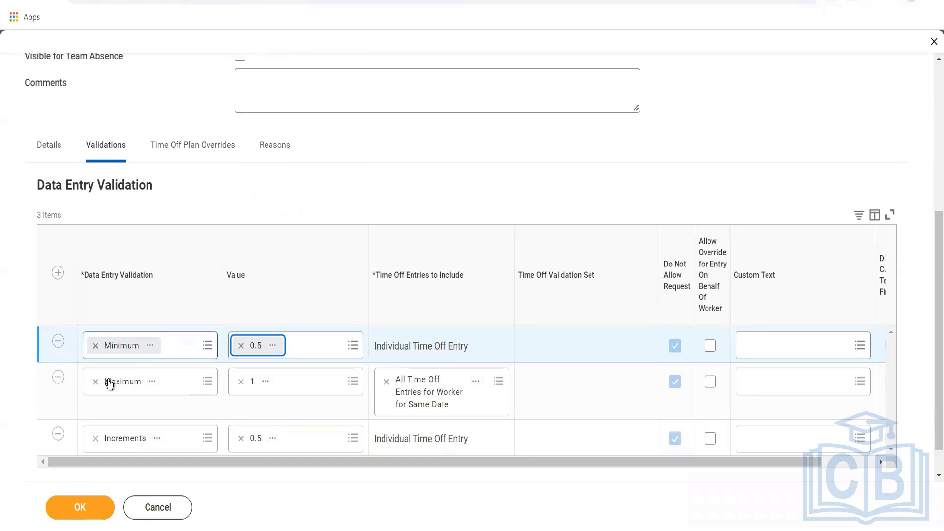
{"action": "left_click", "coordinate": [78, 507]}
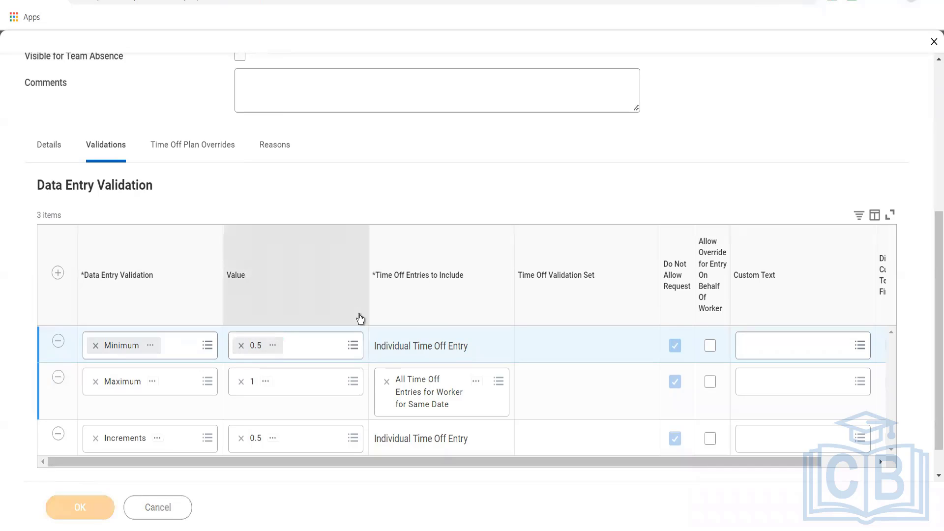
{"action": "left_click", "coordinate": [81, 507]}
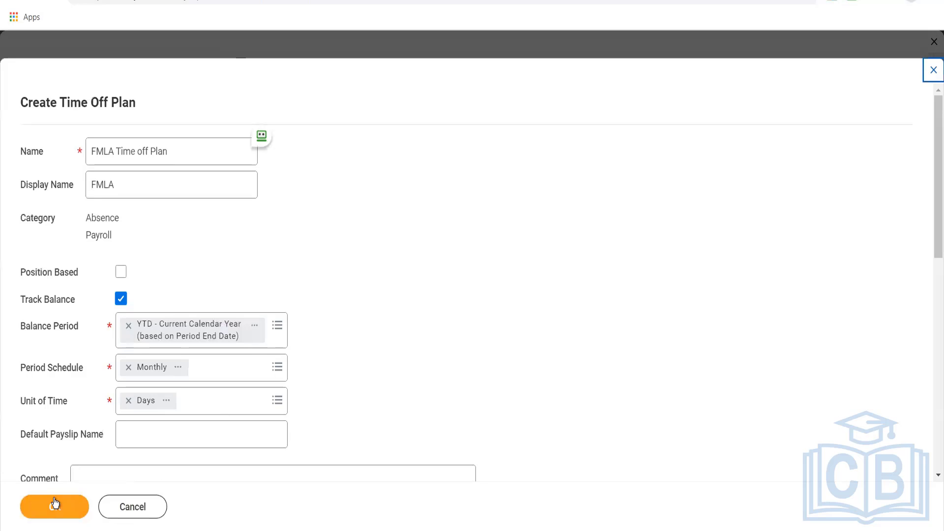
Try to submit the time off plan and check the details of any reported error
{"action": "left_click", "coordinate": [149, 193]}
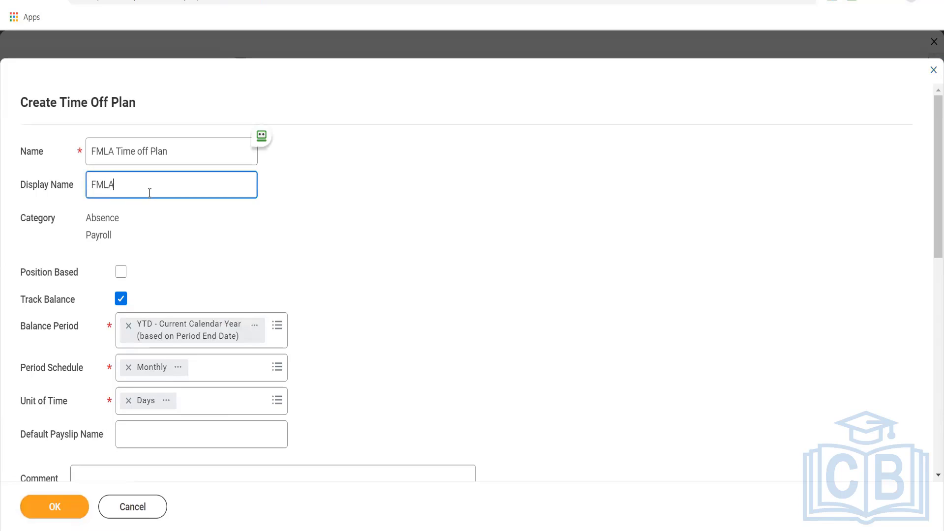
{"action": "double_click", "coordinate": [150, 193]}
{"action": "left_click", "coordinate": [55, 508]}
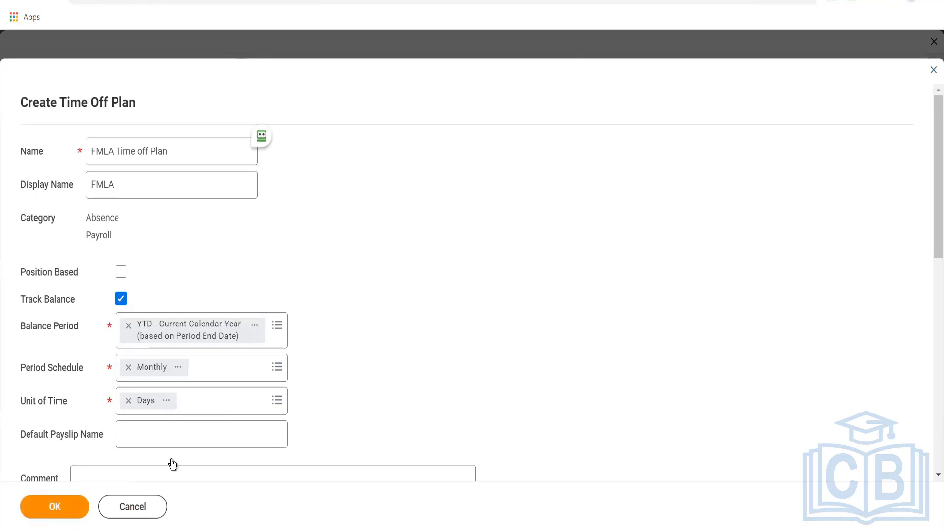
{"action": "scroll", "coordinate": [331, 432], "scroll_direction": "down", "scroll_amount": 10}
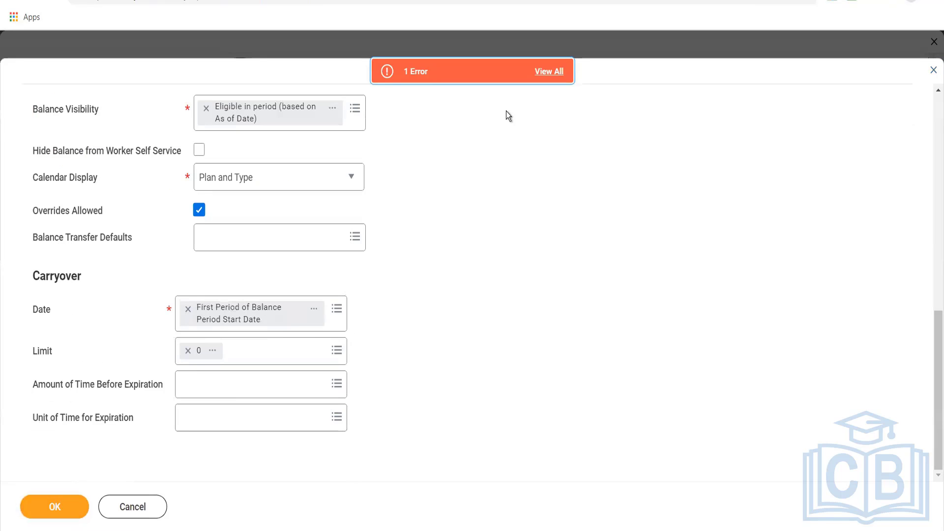
{"action": "left_click", "coordinate": [551, 71]}
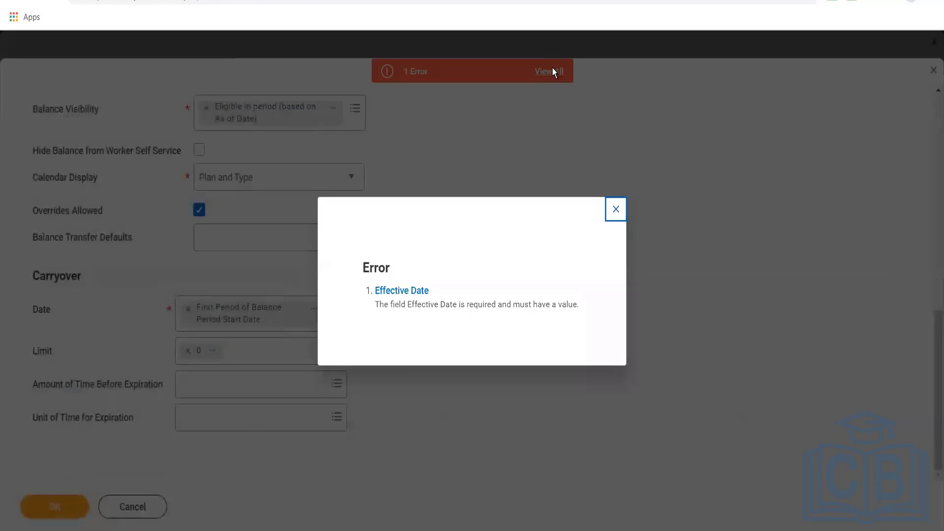
{"action": "left_click", "coordinate": [616, 209]}
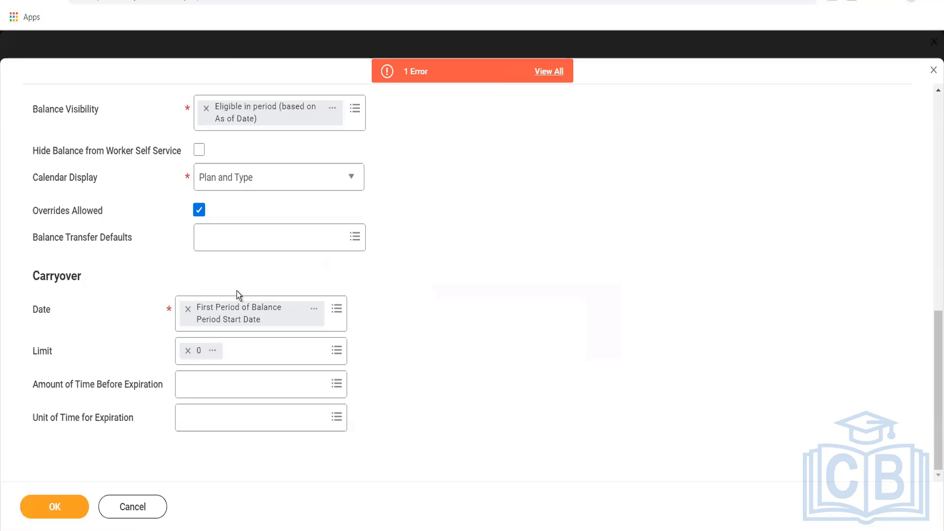
Set the time off plan's effective date to 01/01/2019
{"action": "scroll", "coordinate": [120, 283], "scroll_direction": "up", "scroll_amount": 6}
{"action": "left_click", "coordinate": [122, 294]}
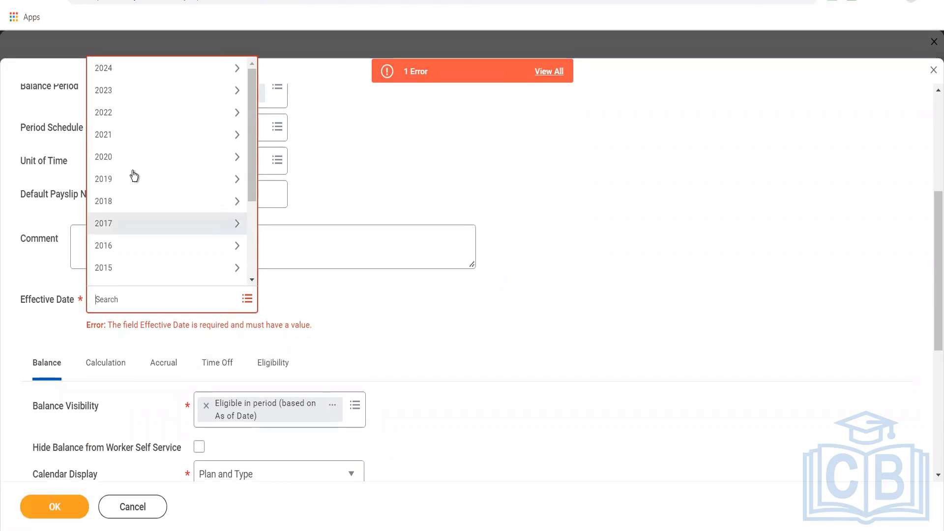
{"action": "left_click", "coordinate": [133, 176]}
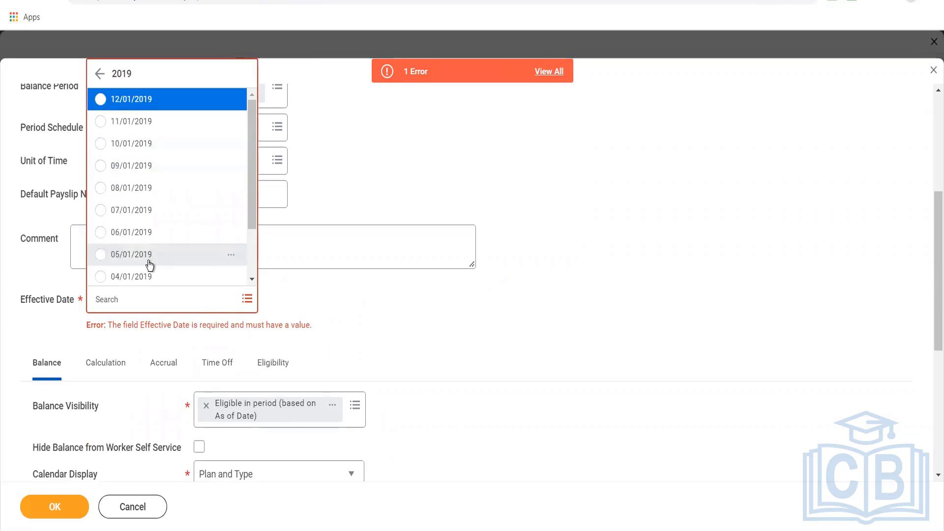
{"action": "scroll", "coordinate": [149, 261], "scroll_direction": "down", "scroll_amount": 3}
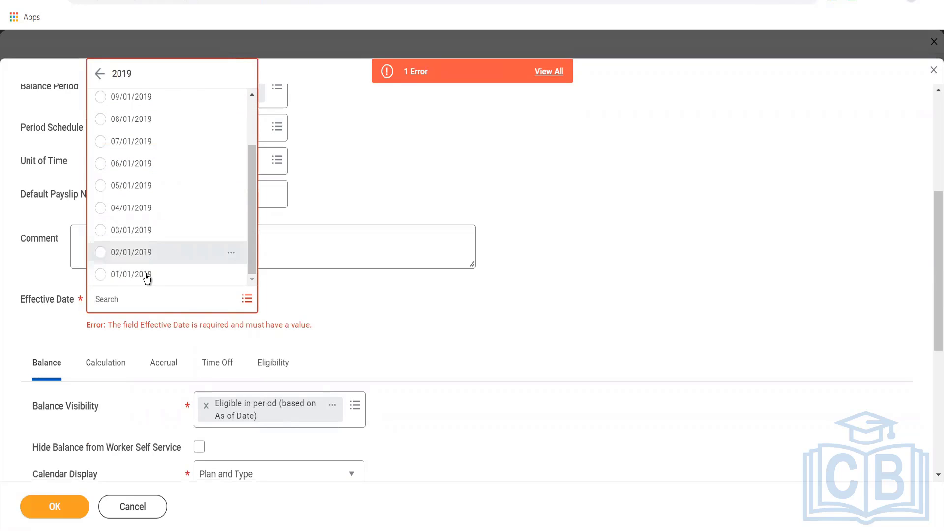
{"action": "key", "text": "Return"}
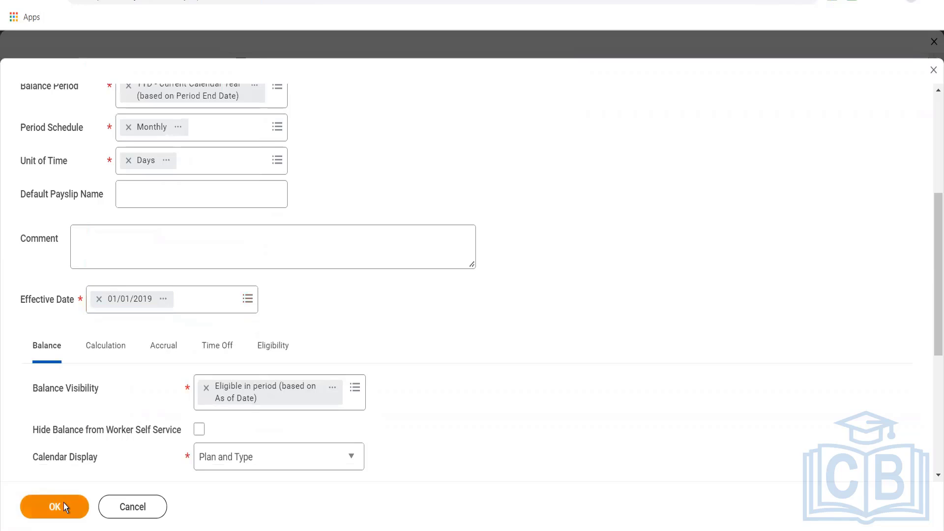
Submit the time off plan and review its accruals
{"action": "left_click", "coordinate": [61, 506]}
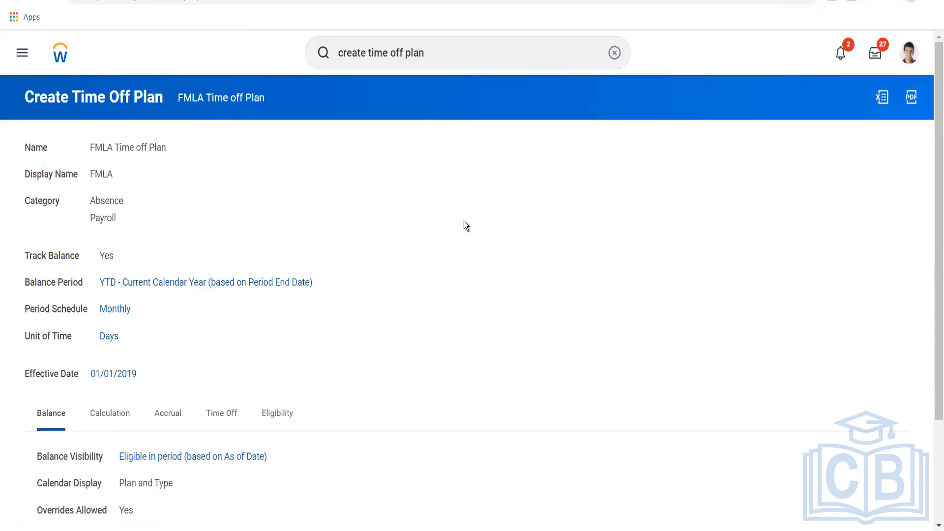
{"action": "mouse_move", "coordinate": [263, 453]}
{"action": "left_click", "coordinate": [169, 422]}
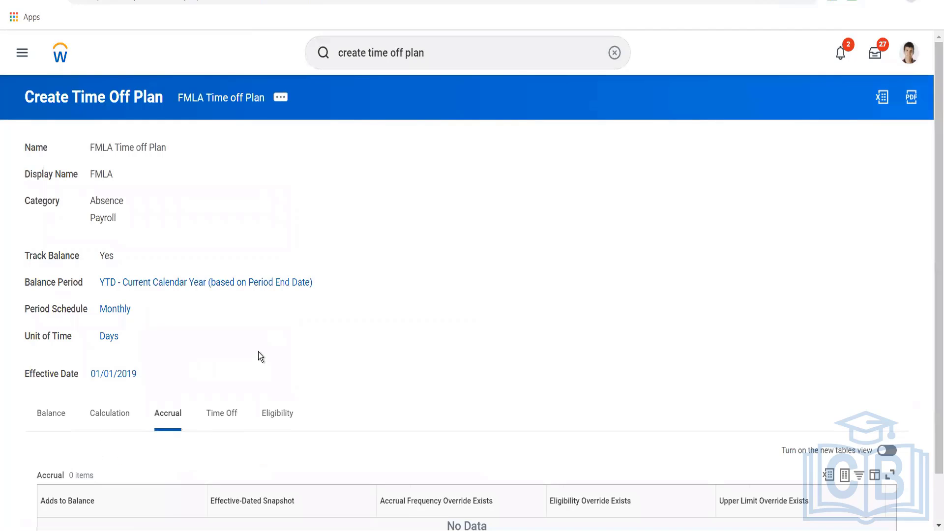
{"action": "scroll", "coordinate": [258, 352], "scroll_direction": "down", "scroll_amount": 1}
{"action": "scroll", "coordinate": [258, 308], "scroll_direction": "up", "scroll_amount": 1}
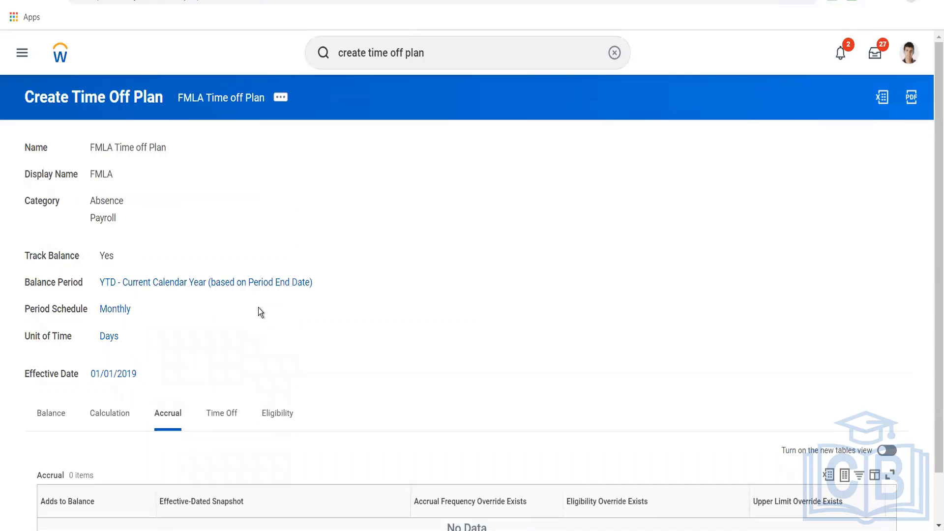
Copy the text of the FMLA Time off entry from the plan's time off list
{"action": "left_click", "coordinate": [213, 414]}
{"action": "scroll", "coordinate": [241, 346], "scroll_direction": "down", "scroll_amount": 1}
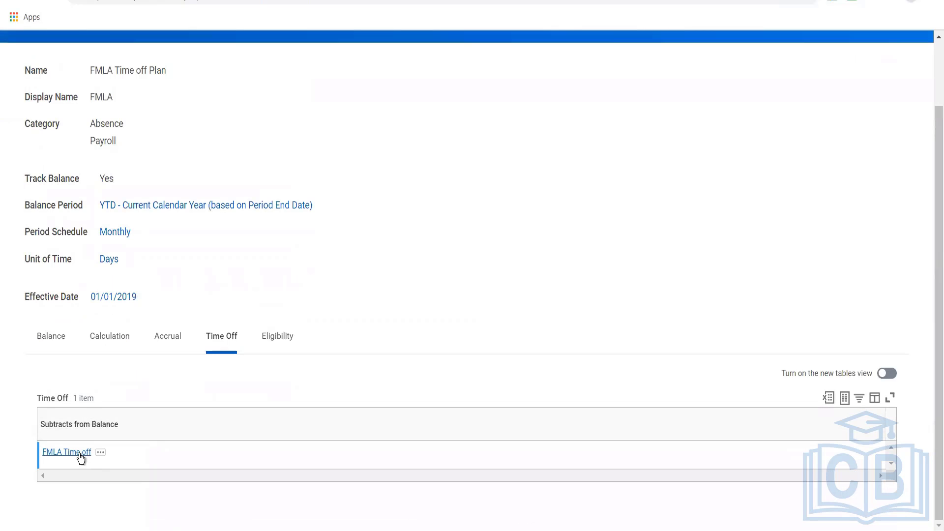
{"action": "right_click", "coordinate": [81, 458]}
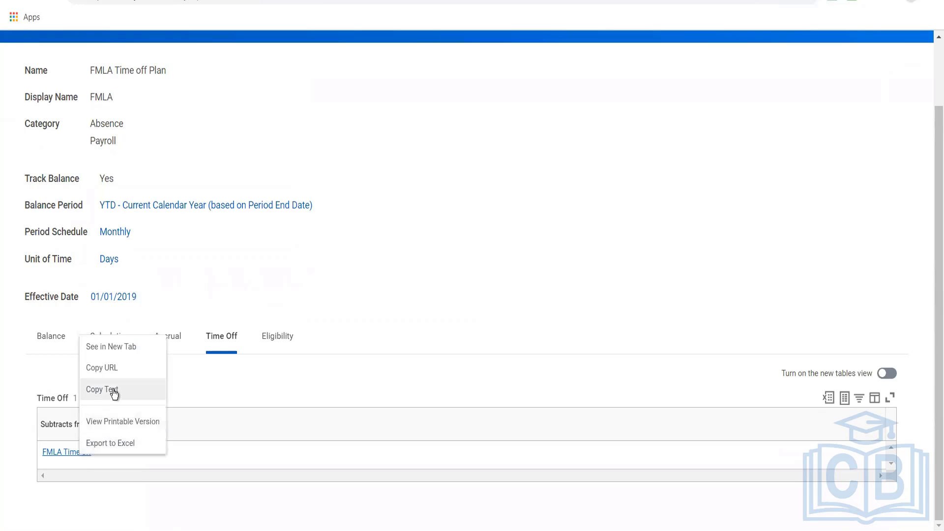
{"action": "left_click", "coordinate": [112, 390]}
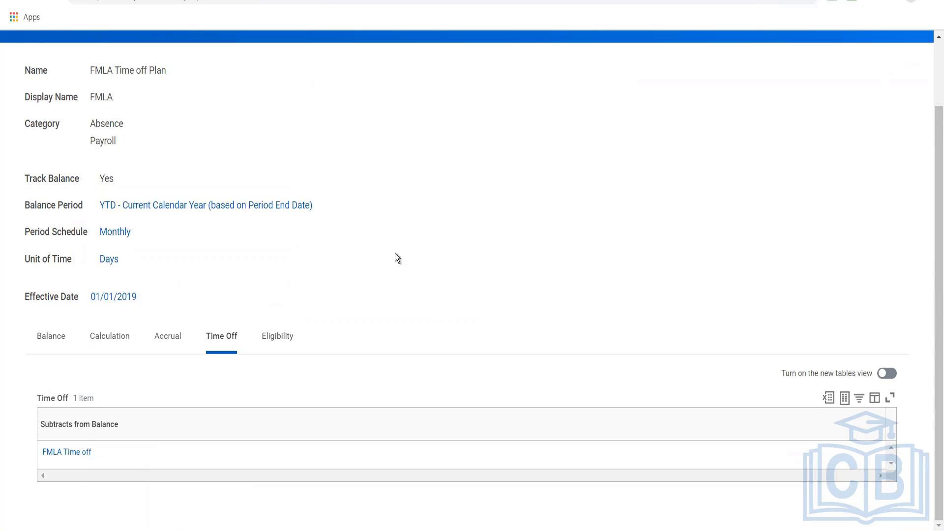
Load a fresh copy of the page in the browser and close the blank Create Time Off Plan form
{"action": "scroll", "coordinate": [394, 253], "scroll_direction": "up", "scroll_amount": 1}
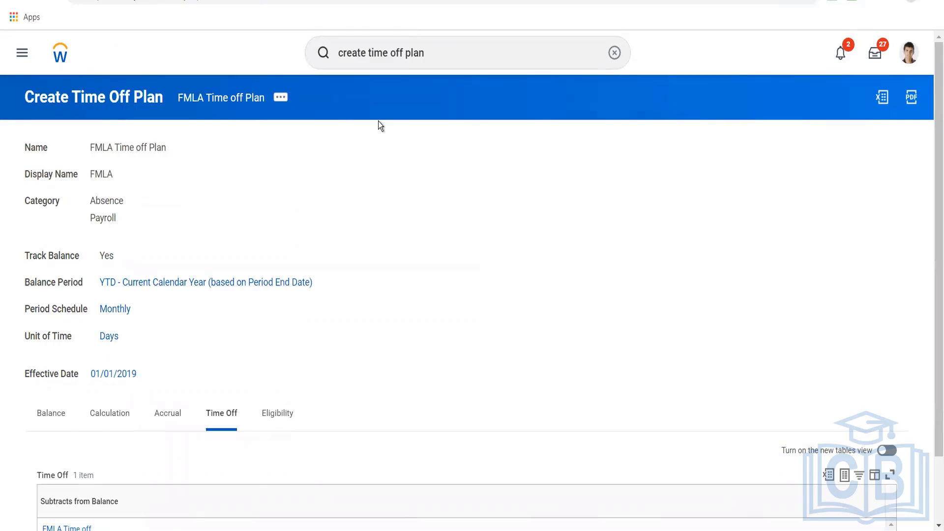
{"action": "right_click", "coordinate": [359, 2]}
{"action": "left_click", "coordinate": [365, 80]}
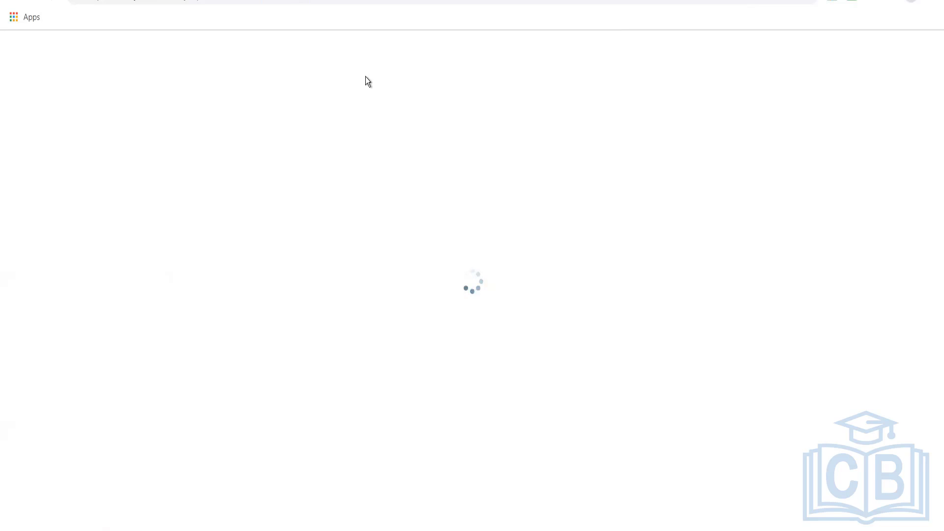
{"action": "left_click", "coordinate": [369, 61]}
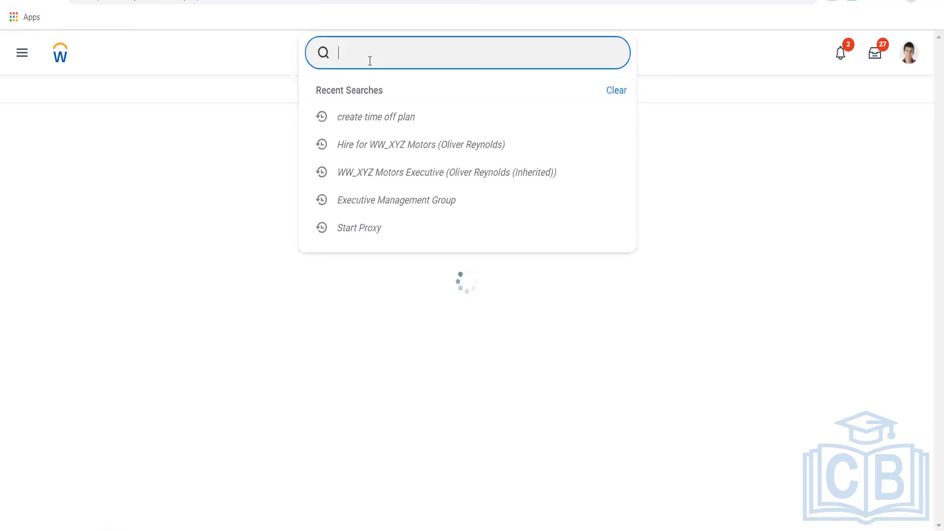
{"action": "type", "text": "creae"}
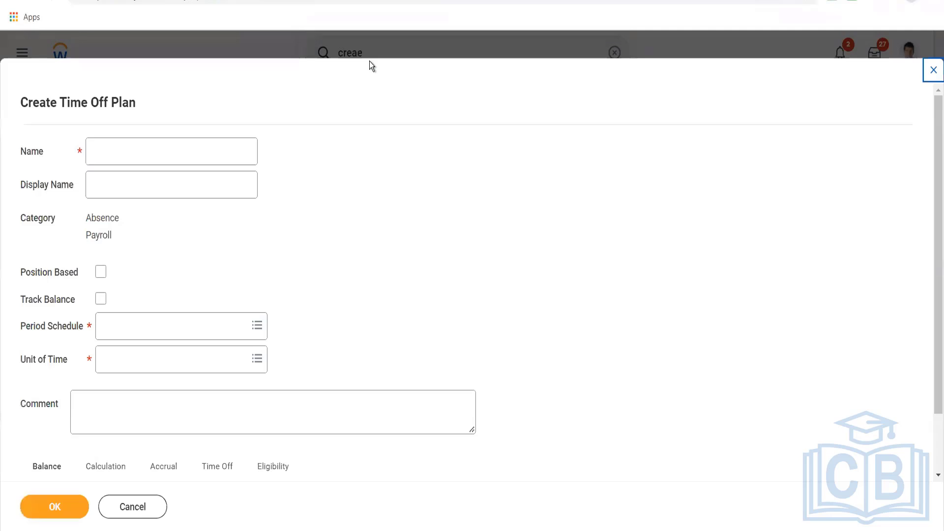
{"action": "left_click", "coordinate": [931, 75]}
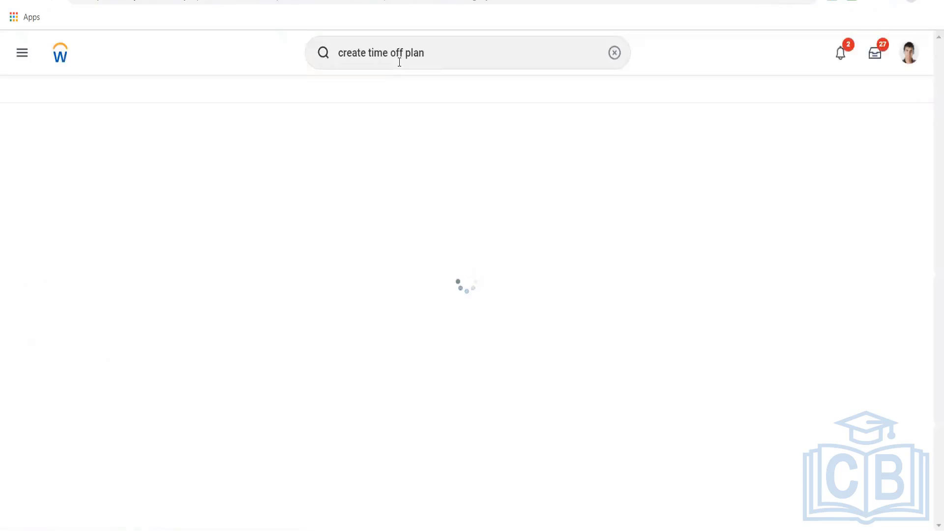
Search for "create leave type" and open the Create Leave Type task
{"action": "left_click", "coordinate": [438, 57]}
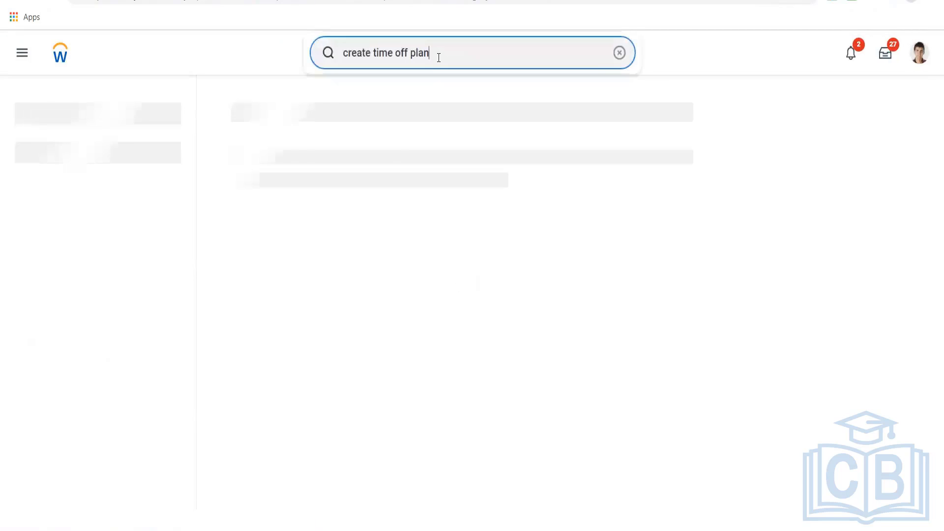
{"action": "triple_click", "coordinate": [438, 57]}
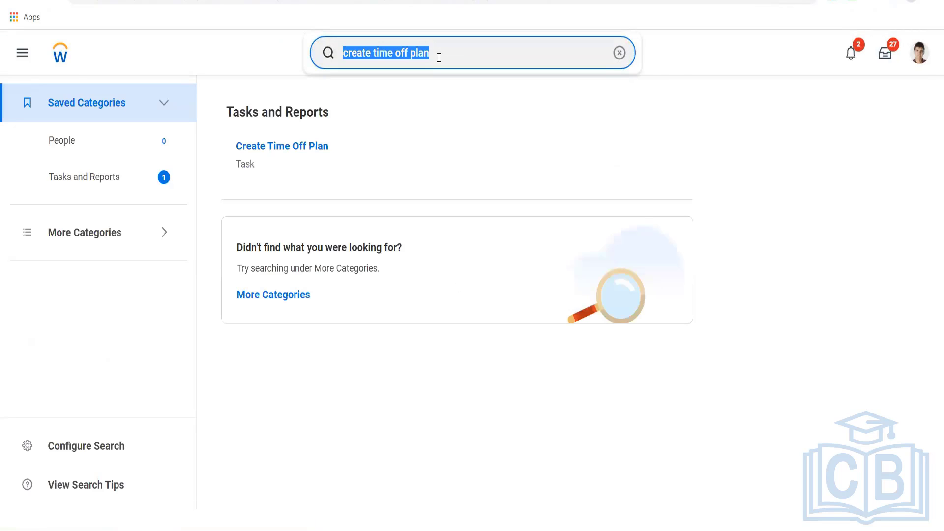
{"action": "type", "text": "create"}
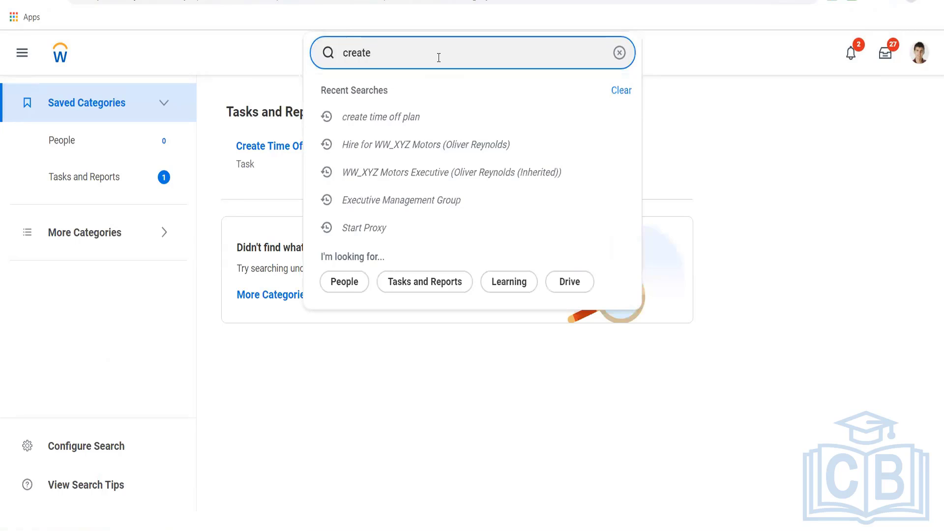
{"action": "type", "text": " leave type"}
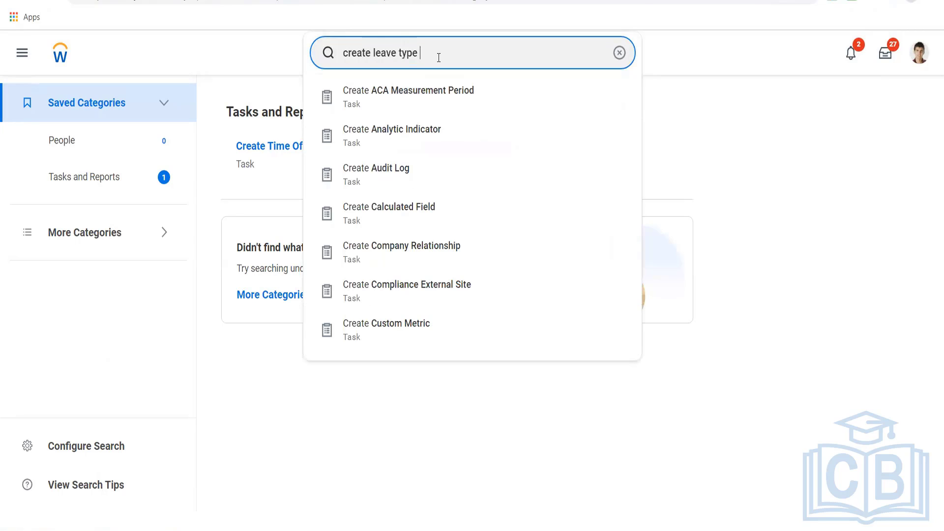
{"action": "key", "text": "Return"}
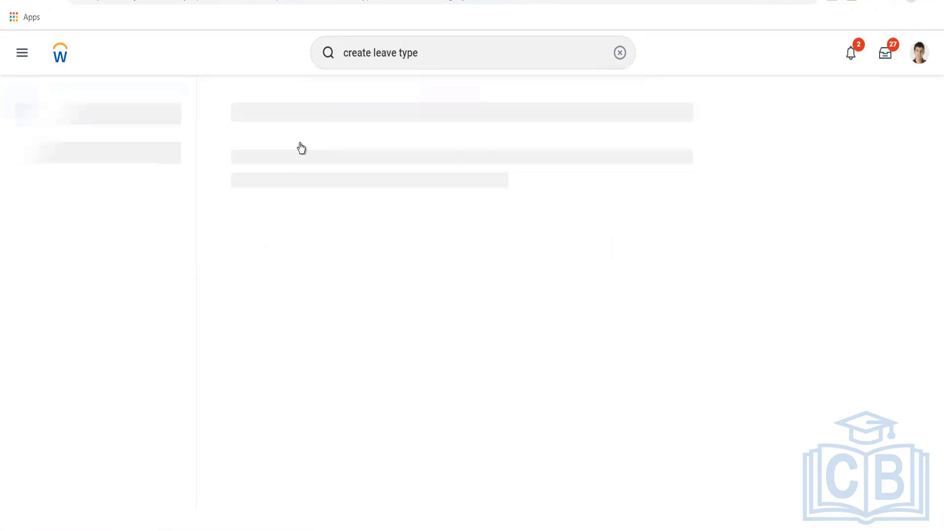
{"action": "left_click", "coordinate": [301, 148]}
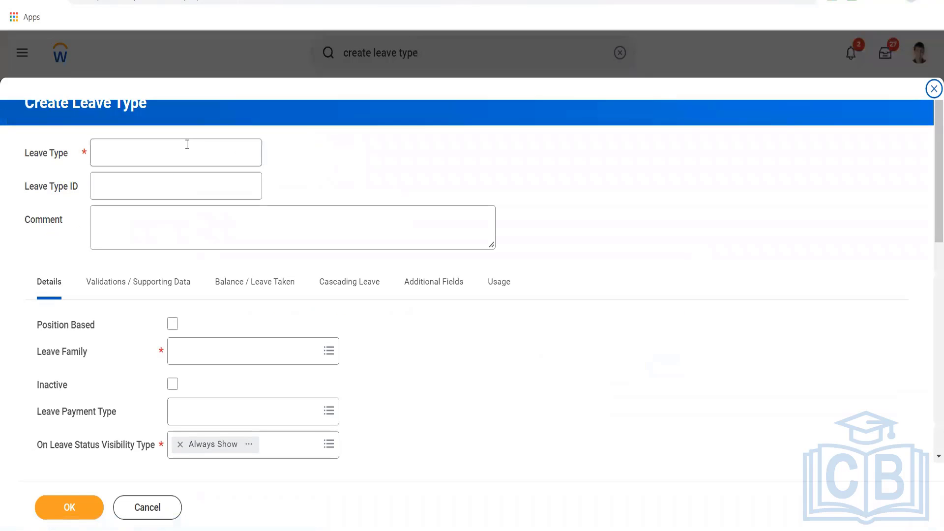
Name the leave type FMLA and enter FMLA as its Leave Type ID
{"action": "left_click", "coordinate": [186, 144]}
{"action": "type", "text": "FMLA"}
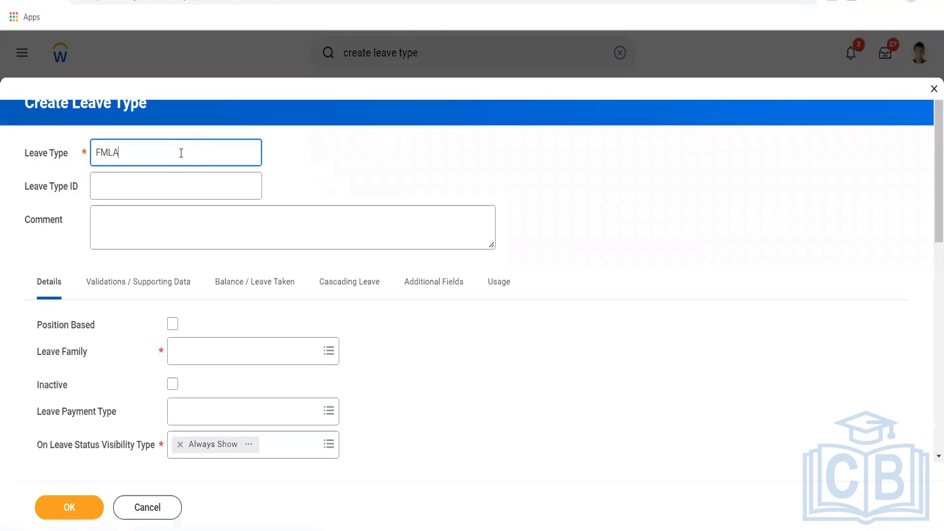
{"action": "key", "text": "ctrl+a"}
{"action": "key", "text": "ctrl+c"}
{"action": "left_click", "coordinate": [166, 177]}
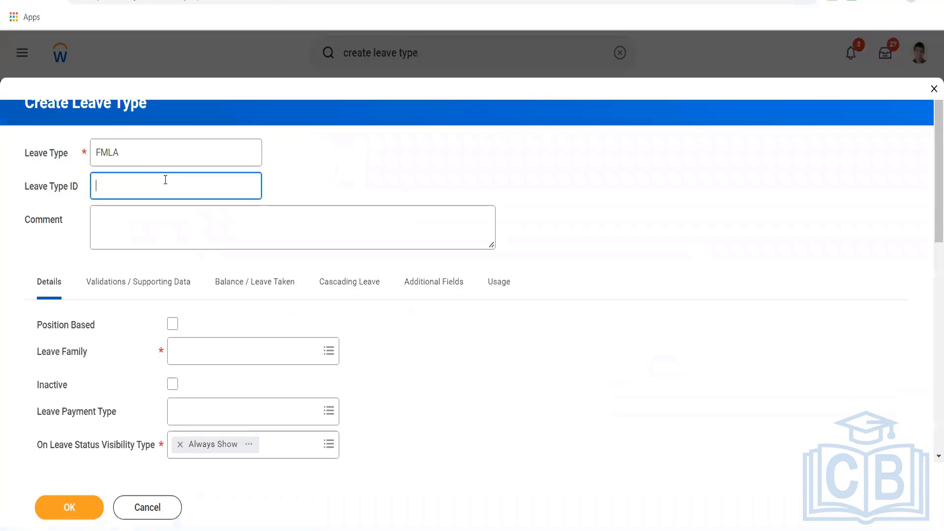
{"action": "key", "text": "ctrl+v"}
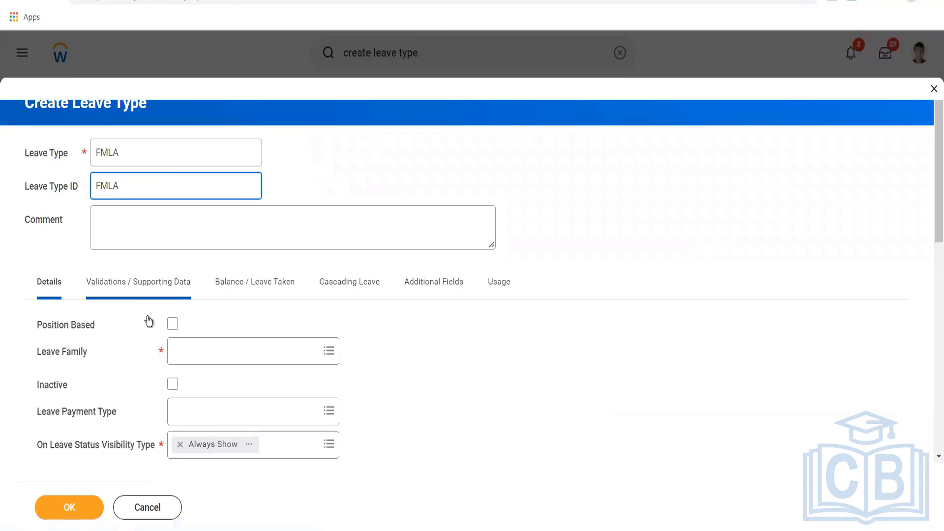
Set the leave type's Leave Family to India
{"action": "left_click", "coordinate": [177, 358]}
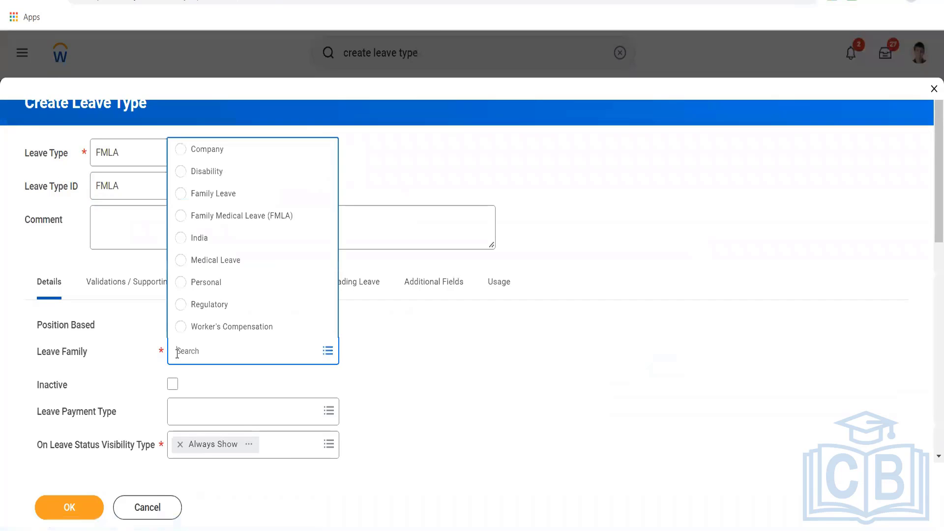
{"action": "left_click", "coordinate": [199, 238]}
{"action": "scroll", "coordinate": [358, 361], "scroll_direction": "down", "scroll_amount": 3}
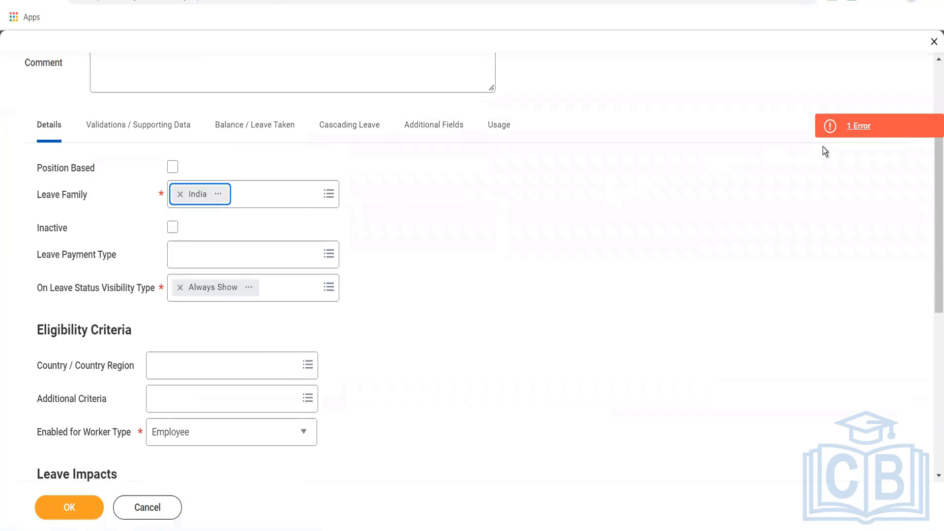
Check the details of the reported error and set the leave type's Unit of Time to Days
{"action": "left_click", "coordinate": [860, 126]}
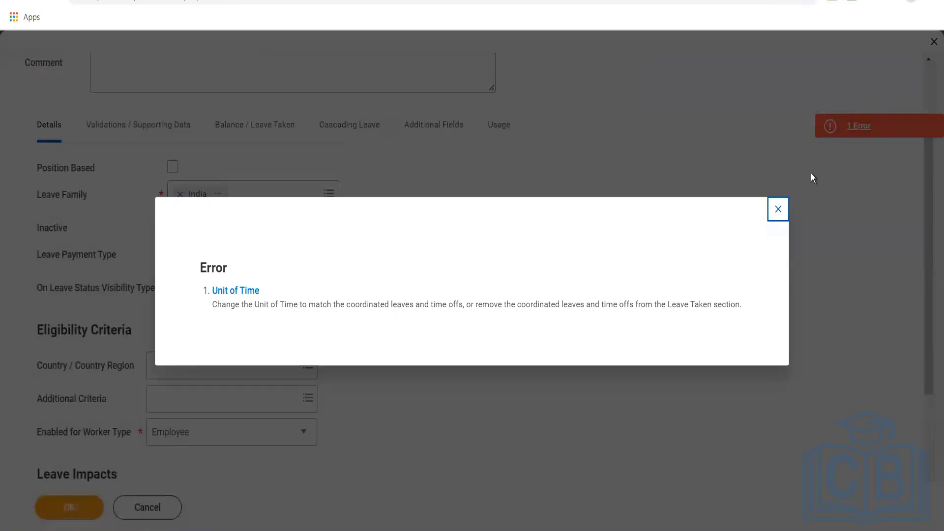
{"action": "left_click", "coordinate": [779, 210]}
{"action": "scroll", "coordinate": [402, 210], "scroll_direction": "up", "scroll_amount": 3}
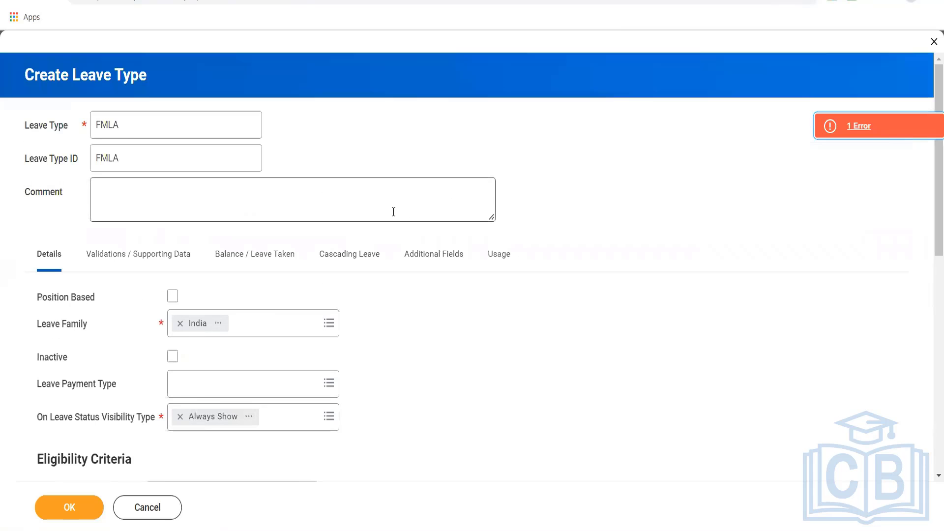
{"action": "left_click", "coordinate": [259, 267]}
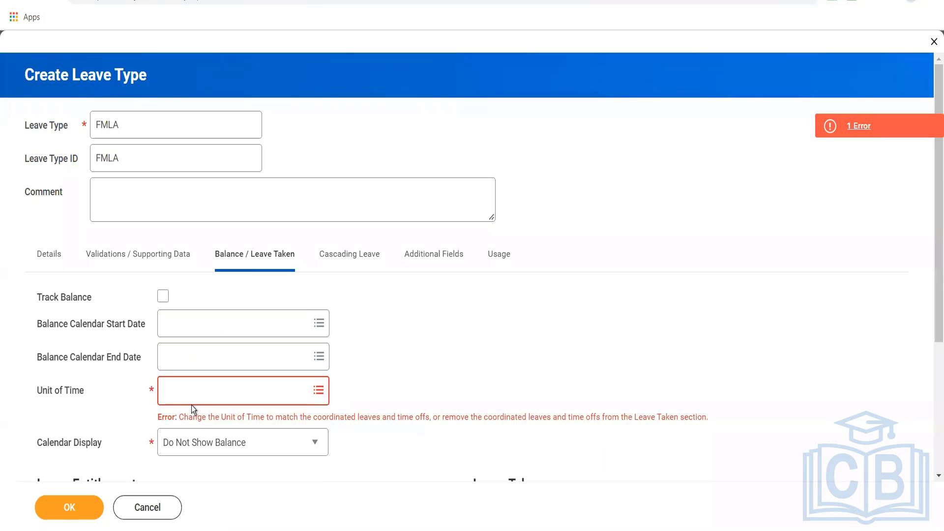
{"action": "left_click", "coordinate": [198, 401]}
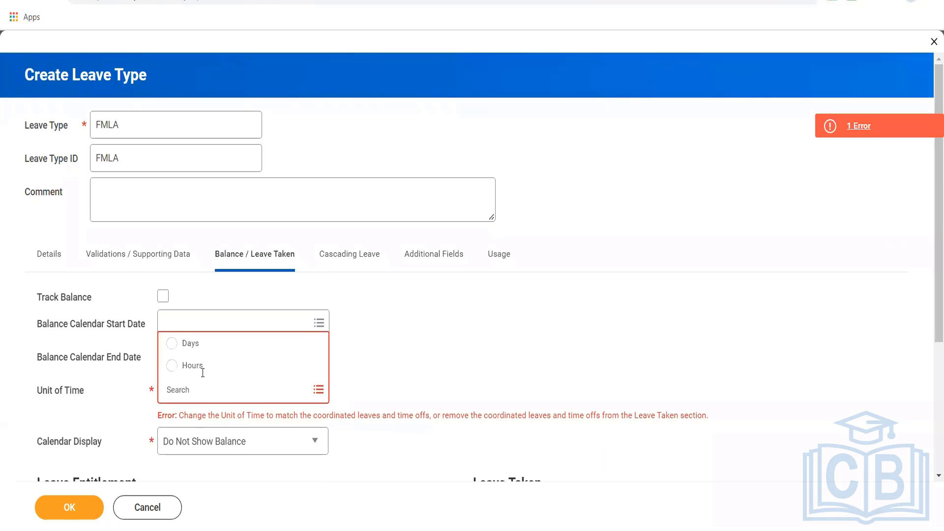
{"action": "left_click", "coordinate": [192, 343]}
{"action": "scroll", "coordinate": [413, 342], "scroll_direction": "down", "scroll_amount": 3}
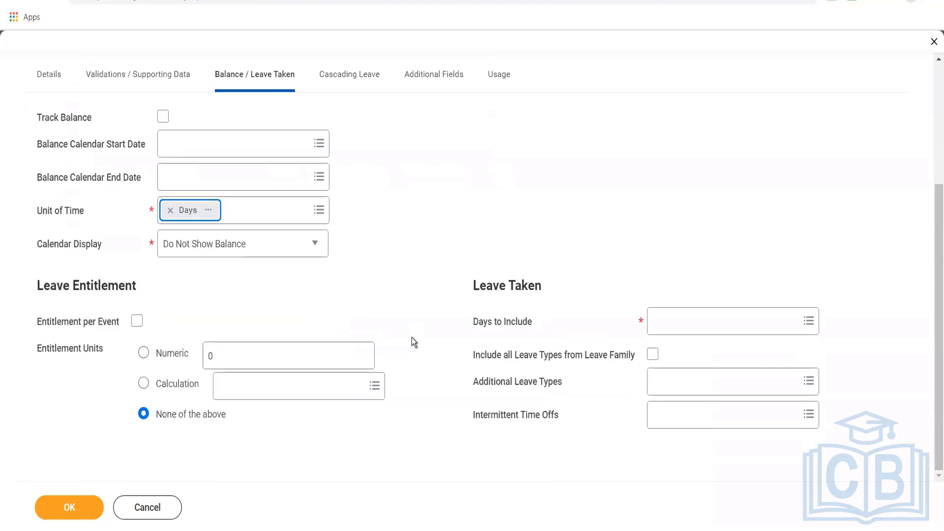
{"action": "scroll", "coordinate": [258, 332], "scroll_direction": "up", "scroll_amount": 3}
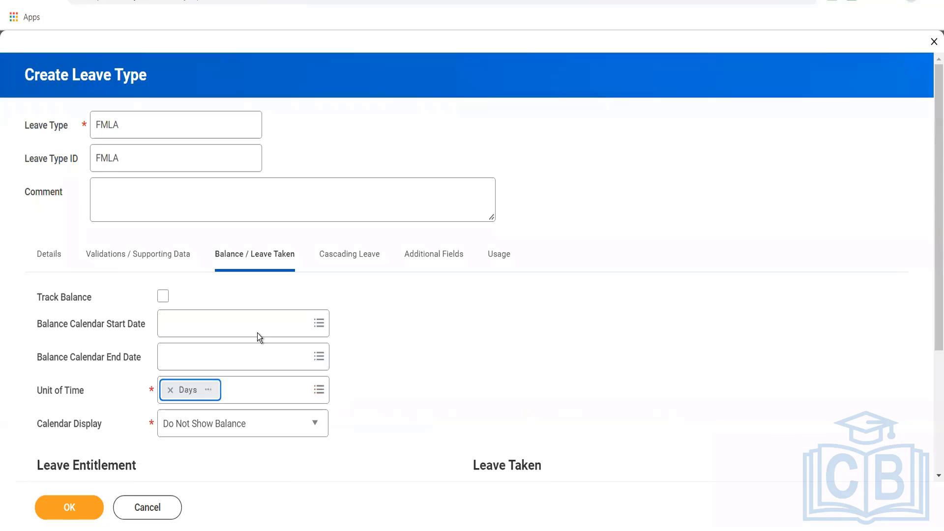
Set the Country / Country Region in the leave type's eligibility criteria to India
{"action": "left_click", "coordinate": [58, 261]}
{"action": "scroll", "coordinate": [209, 288], "scroll_direction": "down", "scroll_amount": 3}
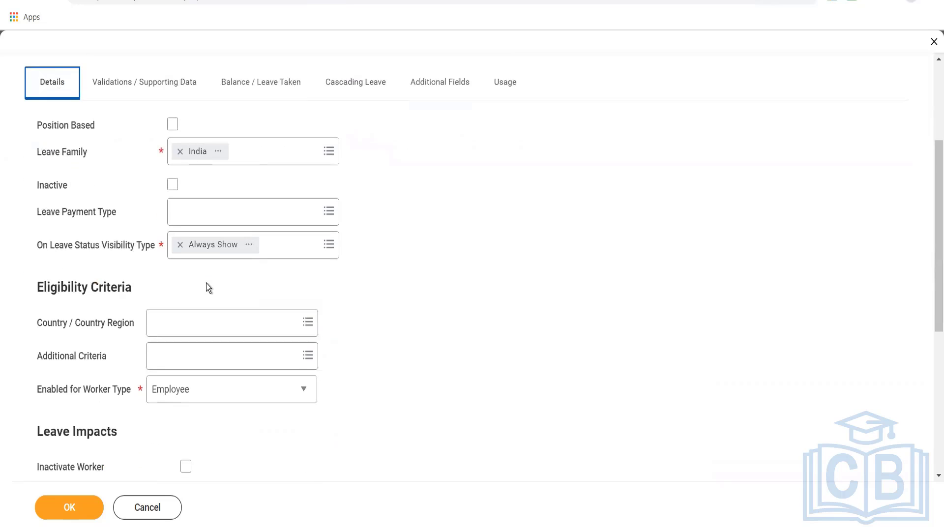
{"action": "left_click", "coordinate": [190, 320]}
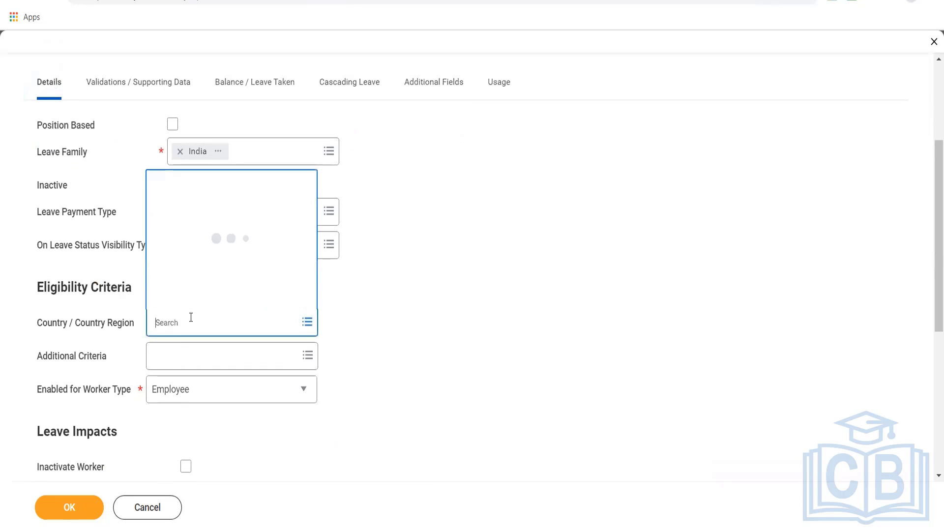
{"action": "type", "text": "India"}
{"action": "key", "text": "Return"}
{"action": "left_click", "coordinate": [482, 294]}
Enable Absence Accrual Effect and Payroll Effect under the leave impacts
{"action": "scroll", "coordinate": [421, 299], "scroll_direction": "down", "scroll_amount": 5}
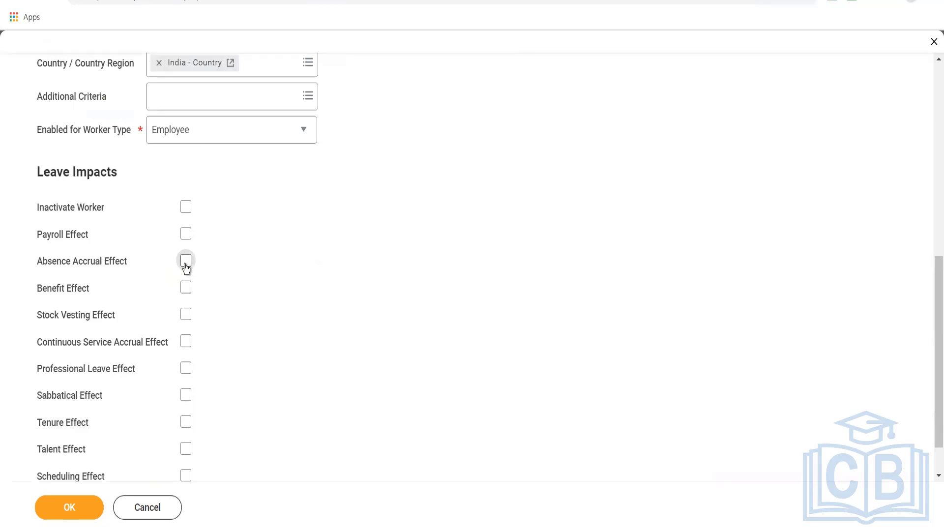
{"action": "left_click", "coordinate": [185, 263]}
{"action": "left_click", "coordinate": [189, 234]}
{"action": "scroll", "coordinate": [252, 225], "scroll_direction": "up", "scroll_amount": 5}
{"action": "left_click", "coordinate": [148, 74]}
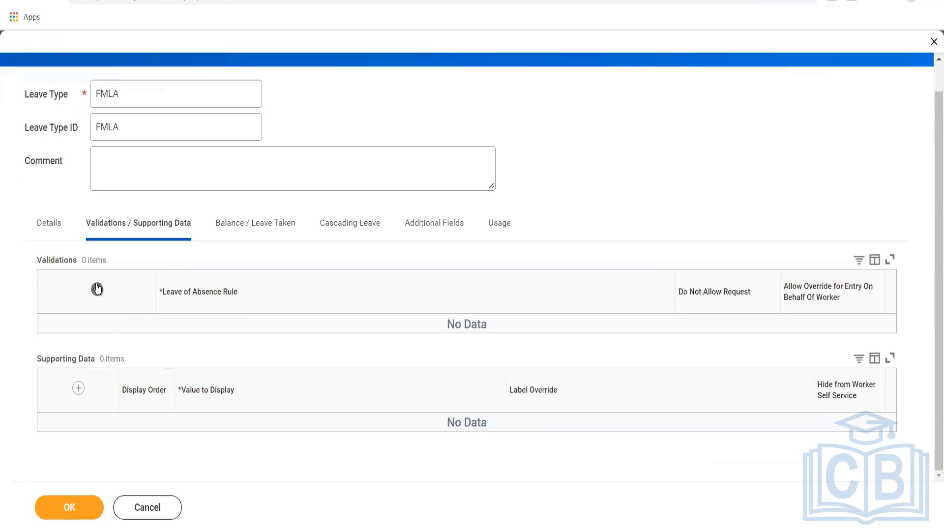
{"action": "left_click", "coordinate": [96, 291]}
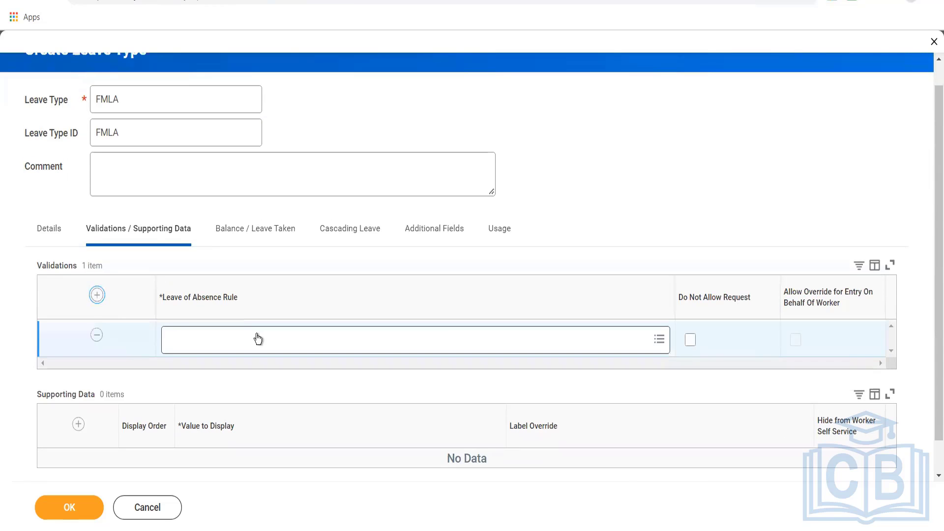
{"action": "left_click", "coordinate": [256, 334]}
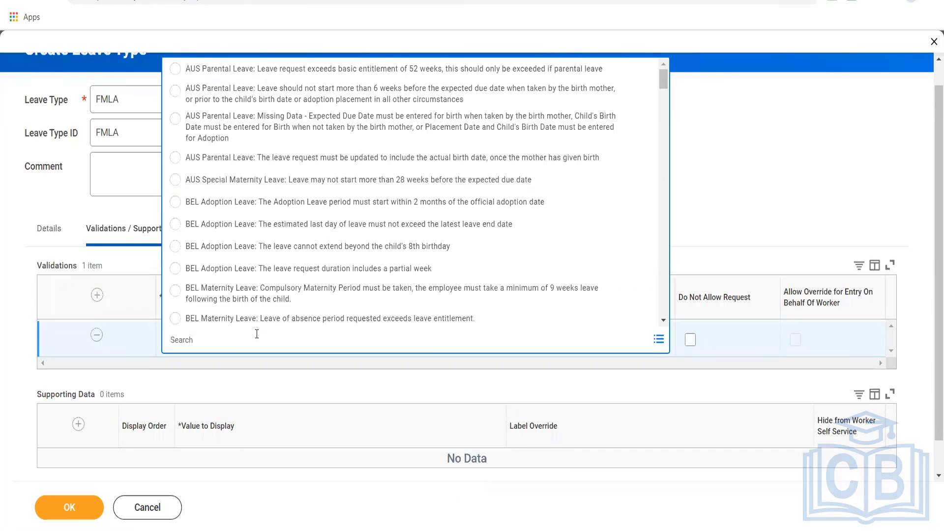
{"action": "left_click", "coordinate": [97, 335]}
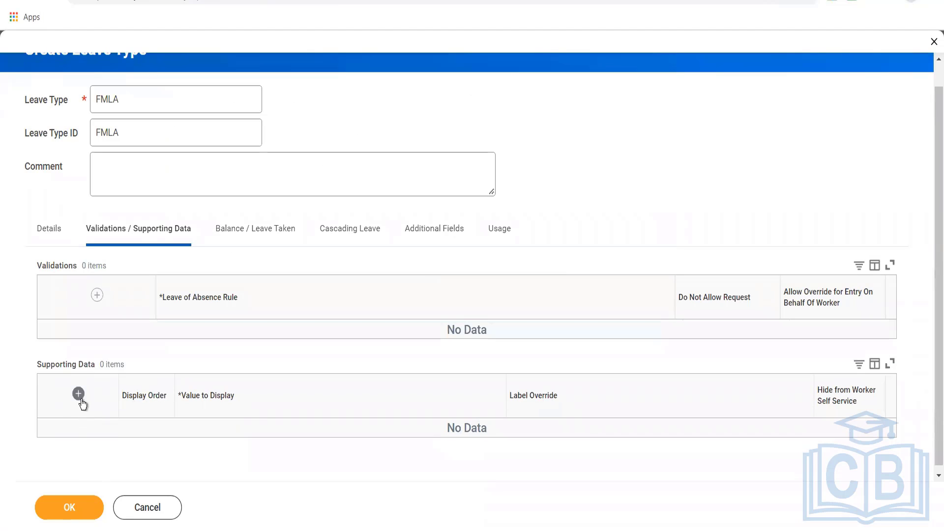
Add a supporting data row to the leave type with Units Requested for Current Leave as the value to display
{"action": "left_click", "coordinate": [79, 394]}
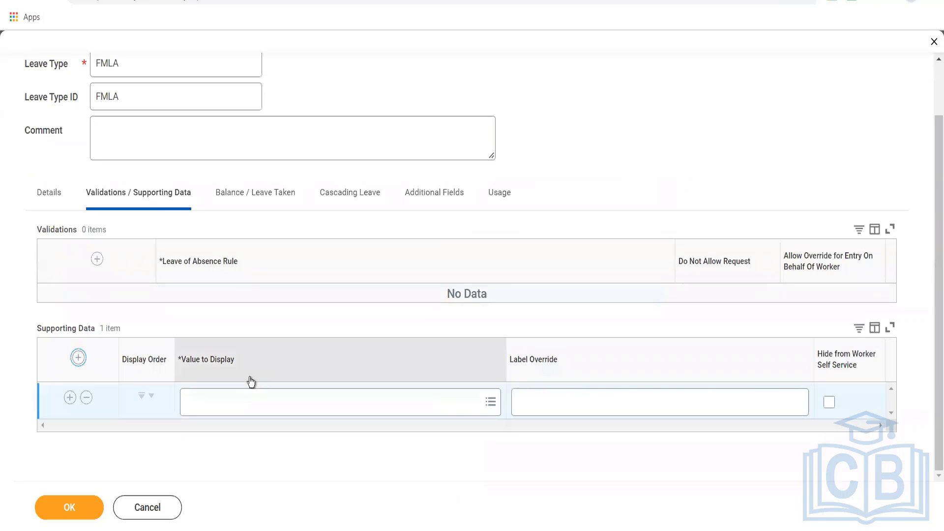
{"action": "left_click", "coordinate": [236, 405]}
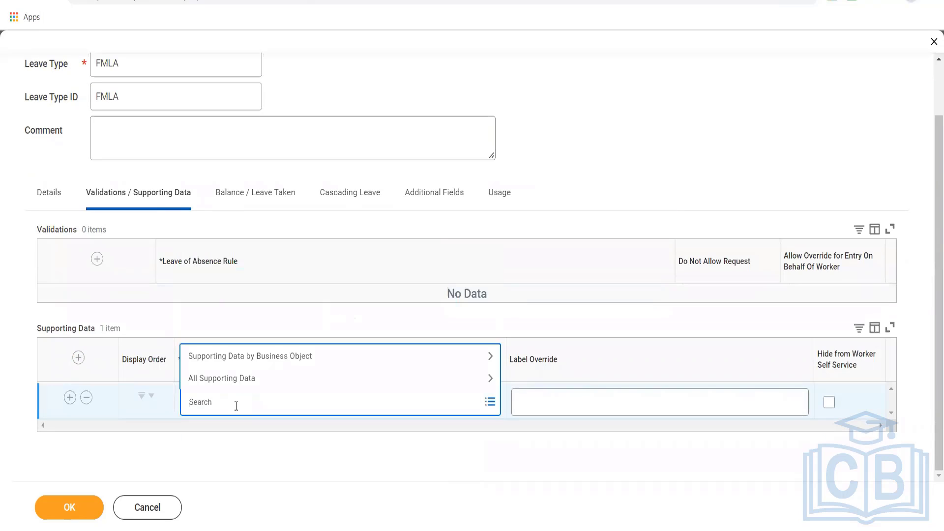
{"action": "type", "text": "un"}
{"action": "key", "text": "BackSpace"}
{"action": "type", "text": "its req"}
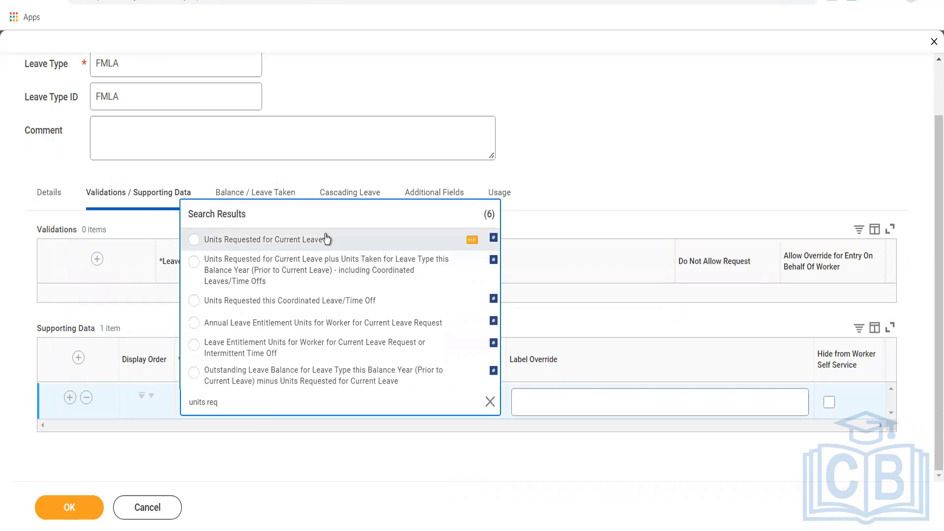
{"action": "key", "text": "Return"}
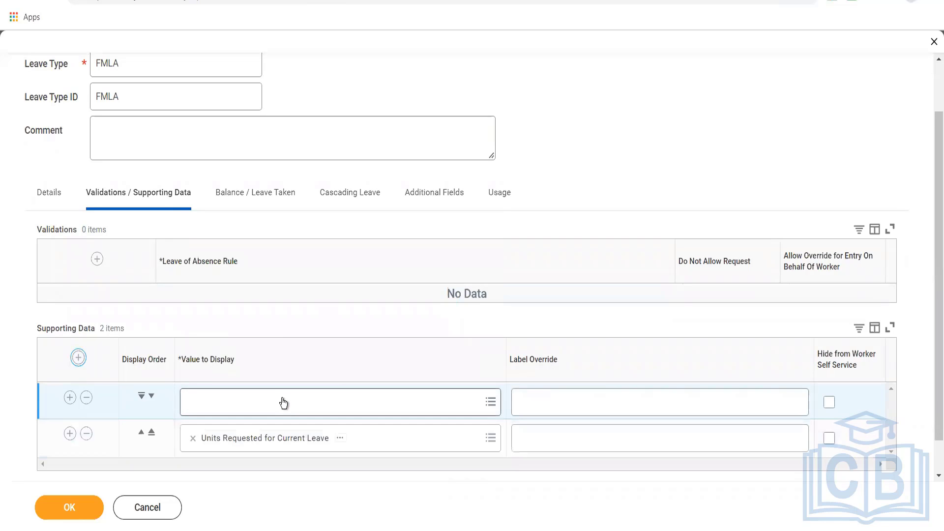
Add Outstanding Leave Balance for Leave Type this Balance Year (Prior to Current Leave) as a second supporting data value
{"action": "left_click", "coordinate": [284, 400]}
{"action": "type", "text": "balanc"}
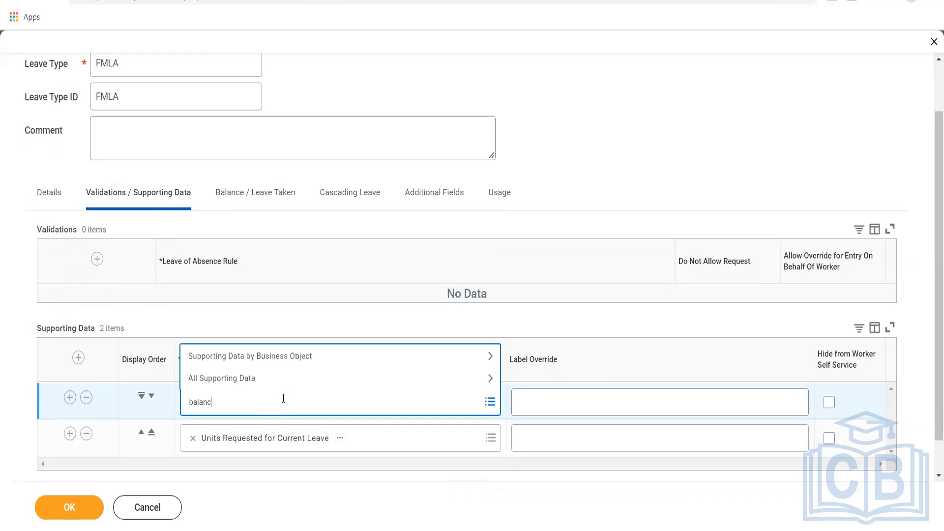
{"action": "type", "text": "e left"}
{"action": "key", "text": "Return"}
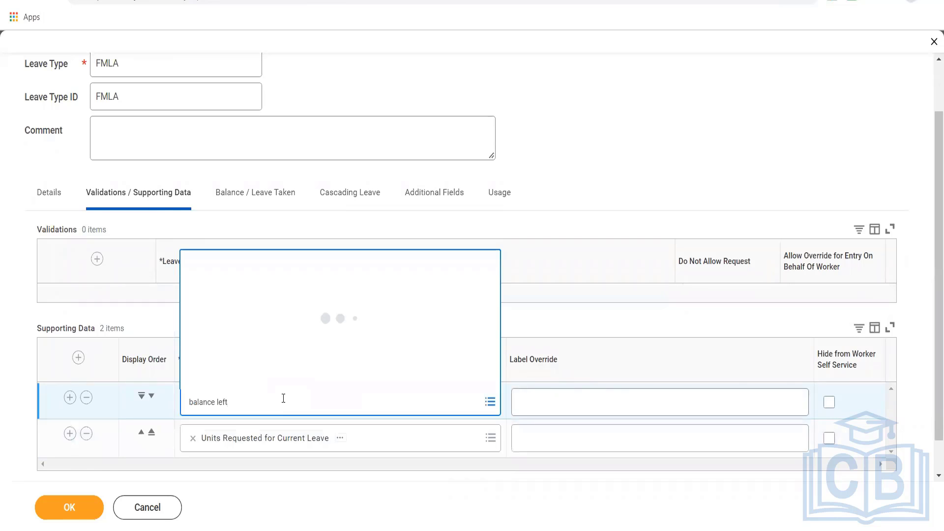
{"action": "key", "text": "BackSpace"}
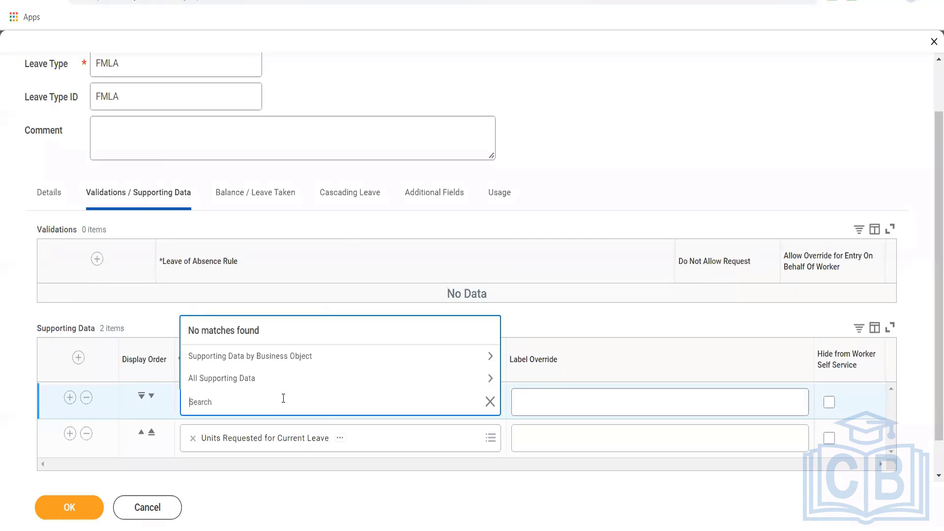
{"action": "type", "text": "Outstanding balan"}
{"action": "key", "text": "Return"}
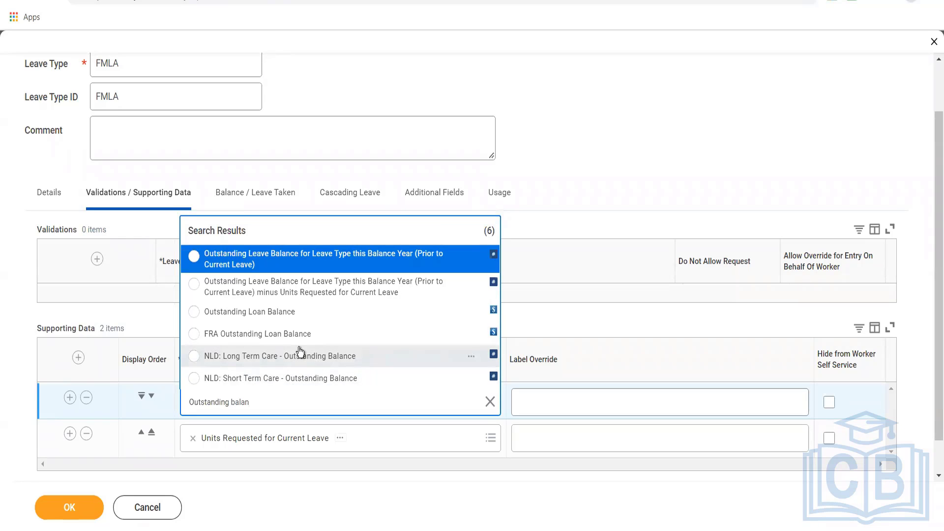
{"action": "left_click", "coordinate": [381, 262]}
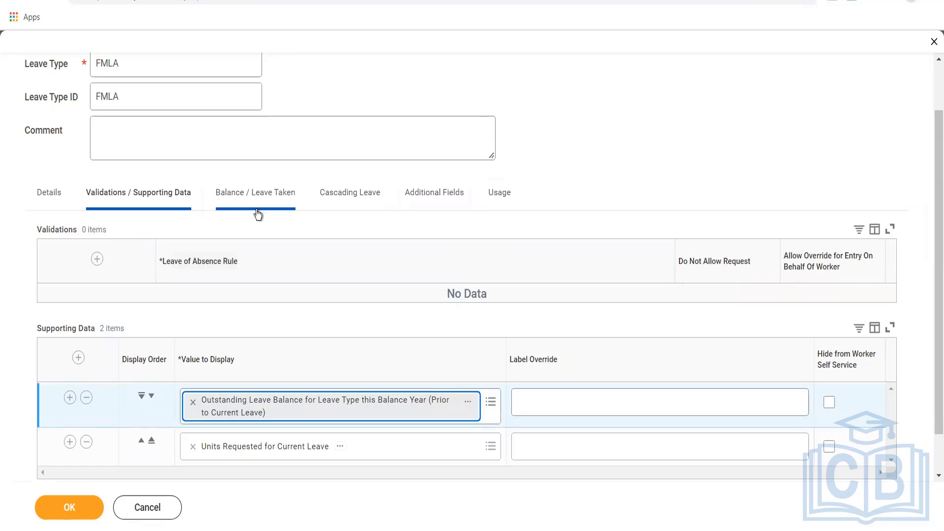
{"action": "left_click", "coordinate": [52, 202]}
{"action": "scroll", "coordinate": [107, 293], "scroll_direction": "down", "scroll_amount": 10}
{"action": "scroll", "coordinate": [107, 293], "scroll_direction": "up", "scroll_amount": 7}
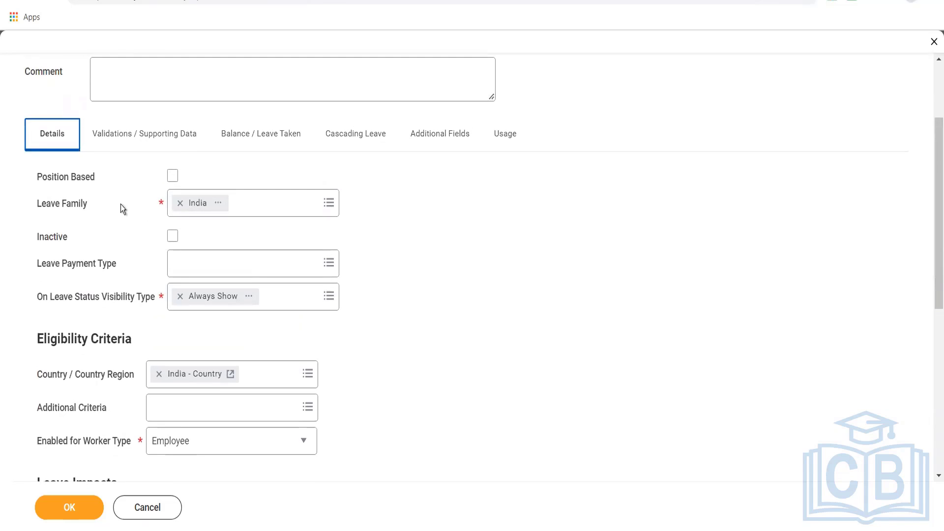
{"action": "left_click", "coordinate": [122, 137]}
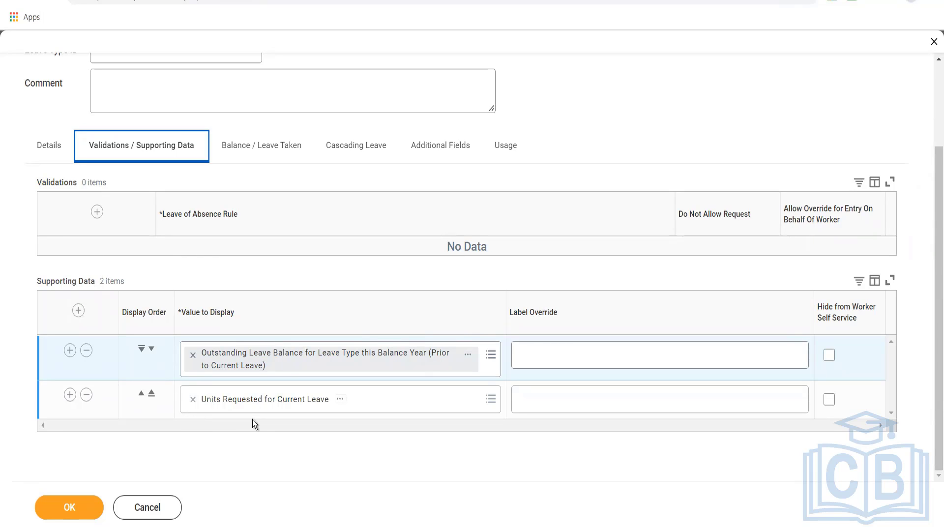
Enable Track Balance for the leave type and set its numeric entitlement units to 50
{"action": "left_click", "coordinate": [261, 145]}
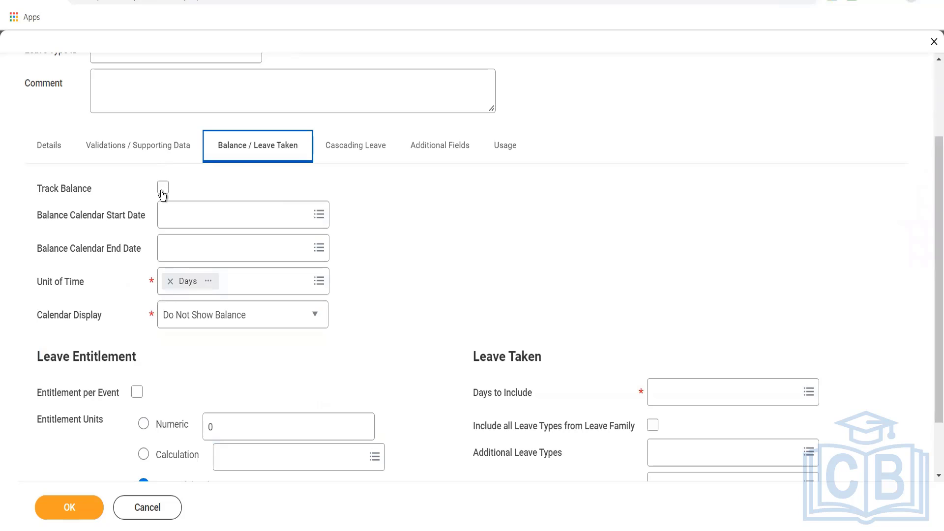
{"action": "left_click", "coordinate": [163, 188]}
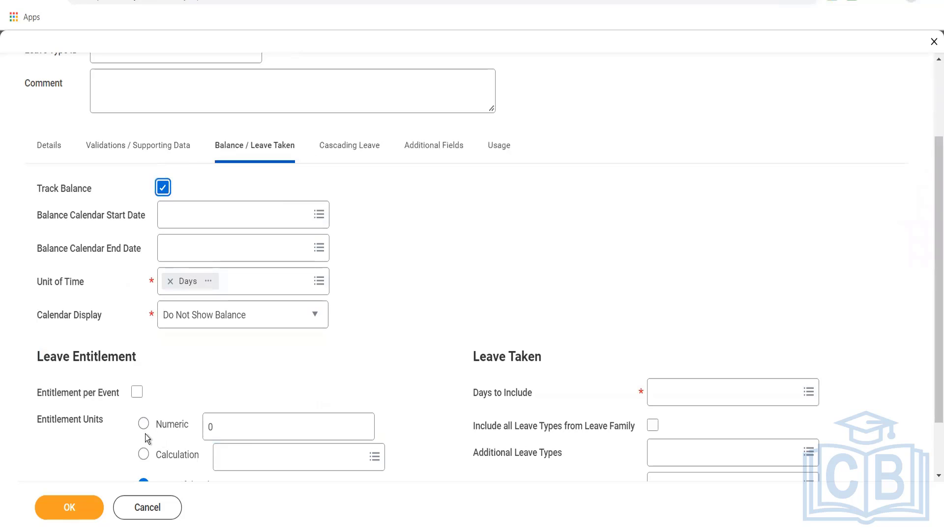
{"action": "left_click", "coordinate": [234, 427]}
{"action": "key", "text": "BackSpace"}
{"action": "type", "text": "50"}
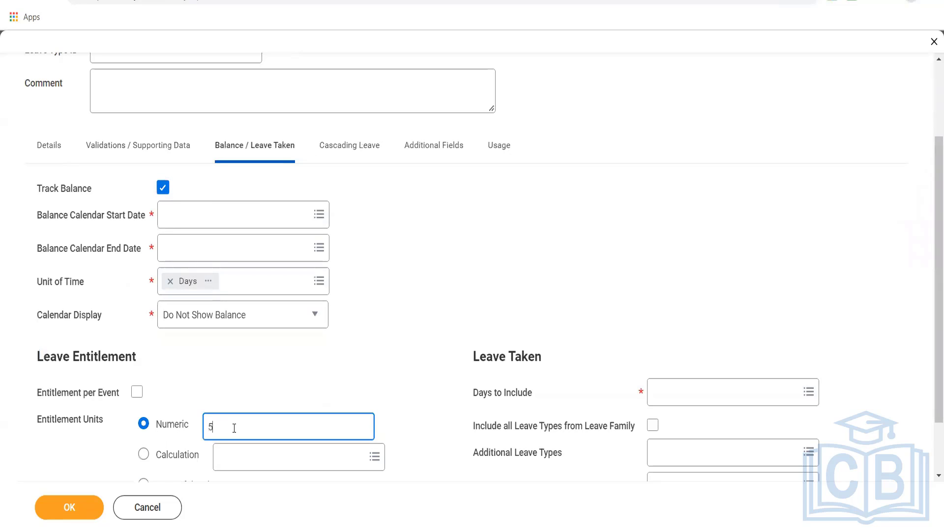
Switch to the browser page showing the created time off plan, search for "view leave type" and open the View Leave Type report
{"action": "left_click", "coordinate": [198, 215]}
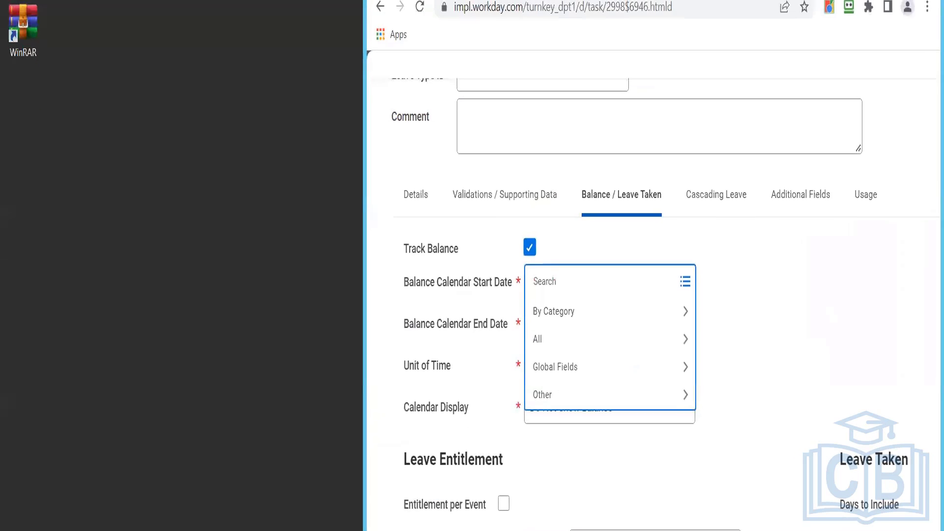
{"action": "key", "text": "Escape"}
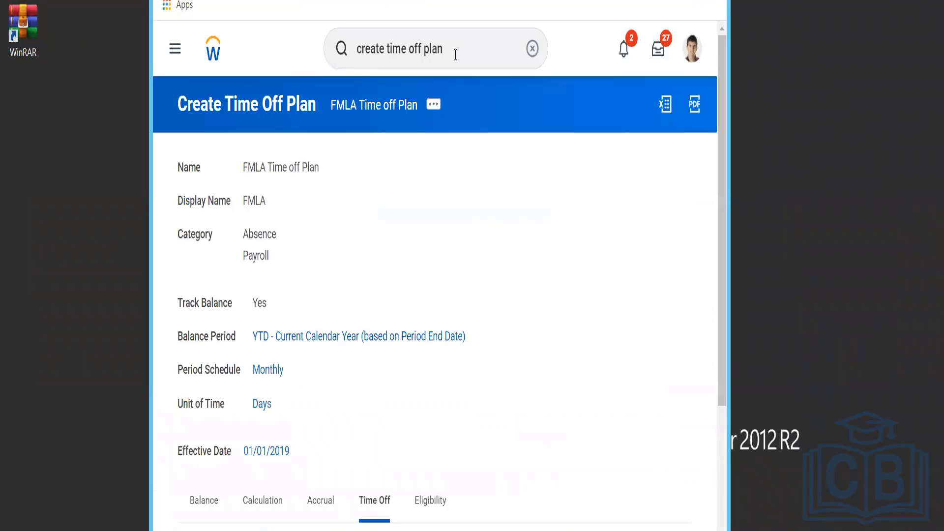
{"action": "left_click", "coordinate": [460, 49]}
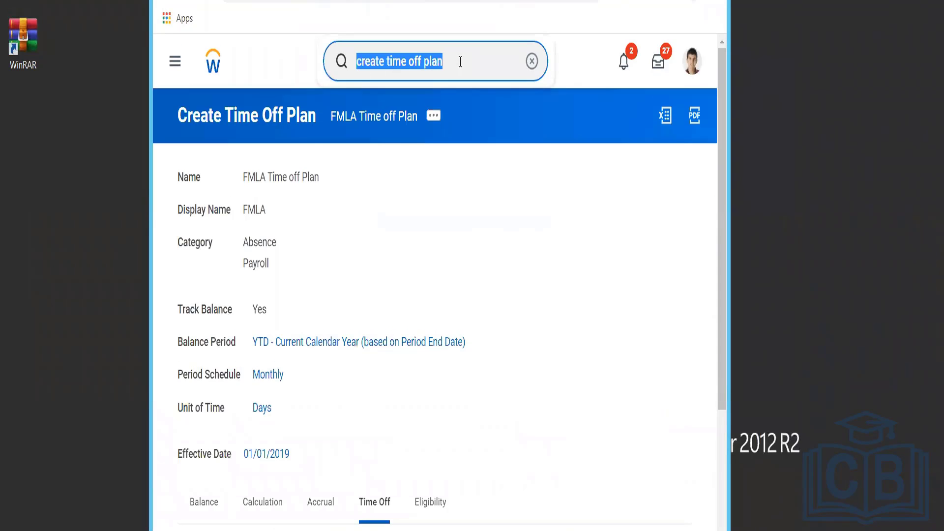
{"action": "type", "text": "view leave"}
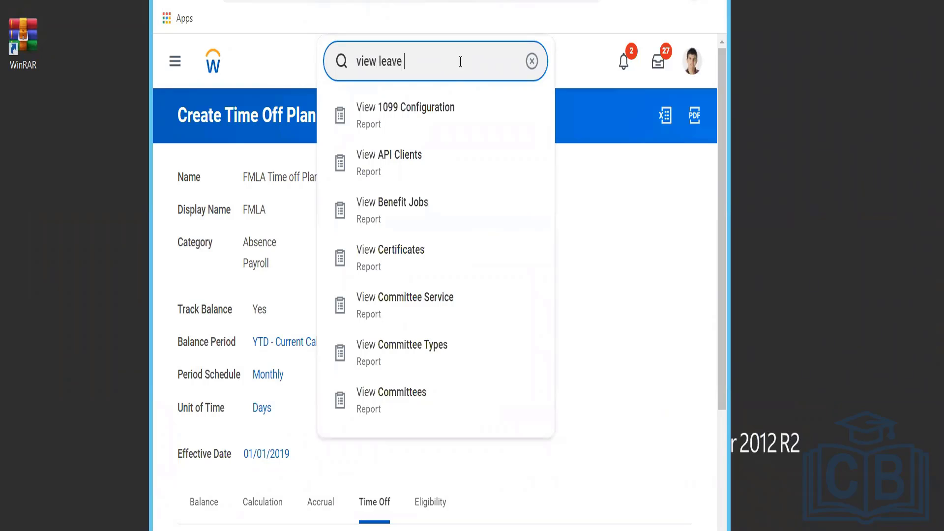
{"action": "type", "text": " type"}
{"action": "key", "text": "Return"}
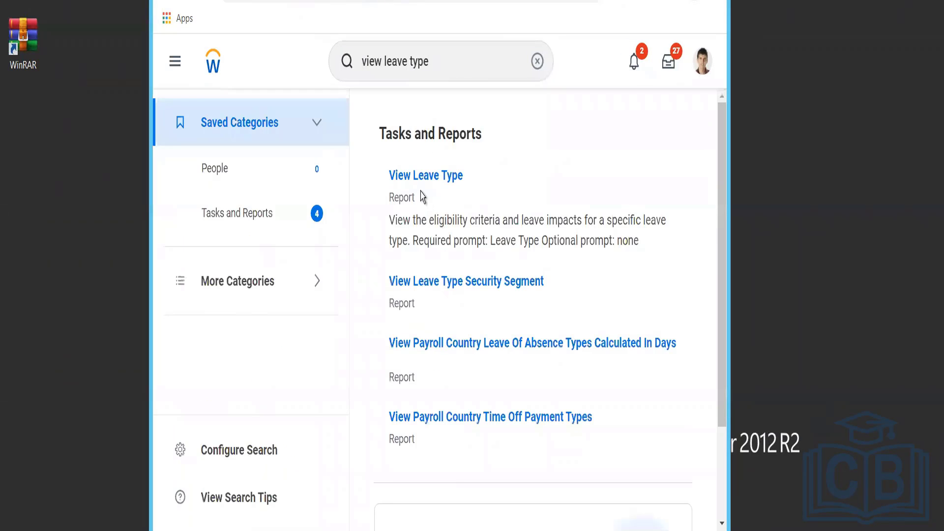
{"action": "left_click", "coordinate": [422, 180]}
Run the report for the leave type Family Medical Leave (FMLA) > California Volunteer Firefighter / EMC Leave
{"action": "left_click", "coordinate": [355, 279]}
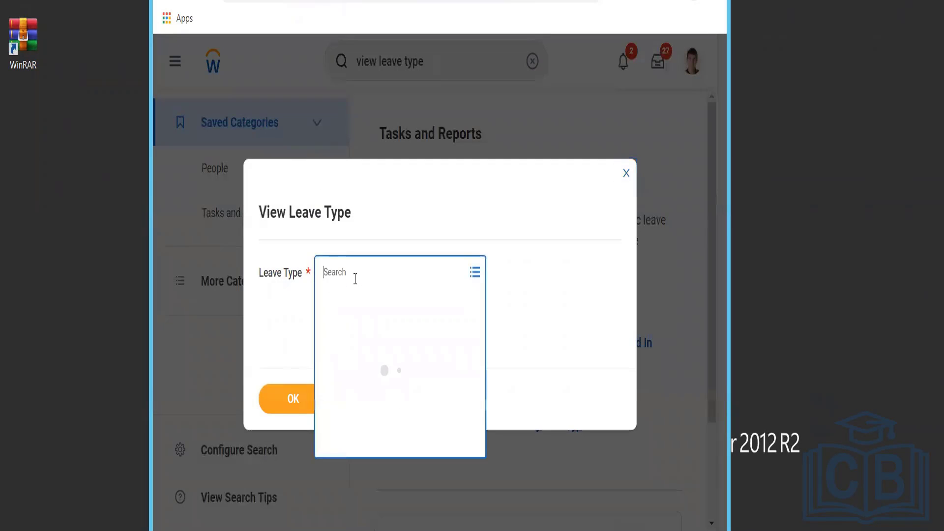
{"action": "type", "text": "FMLA"}
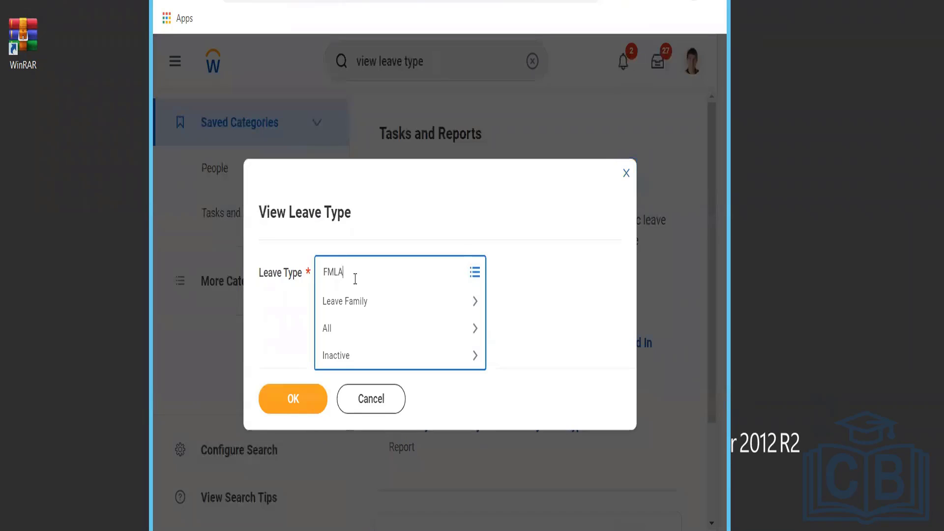
{"action": "key", "text": "Return"}
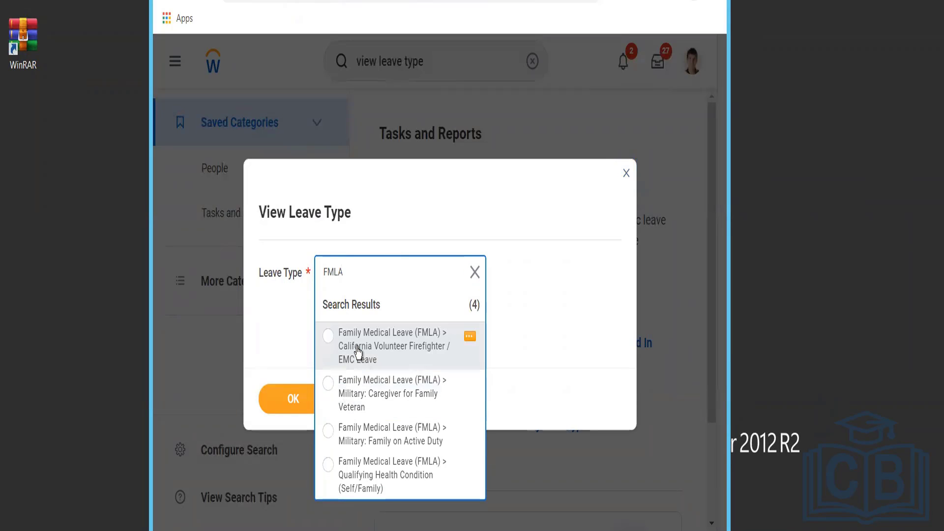
{"action": "left_click", "coordinate": [357, 351]}
{"action": "left_click", "coordinate": [299, 407]}
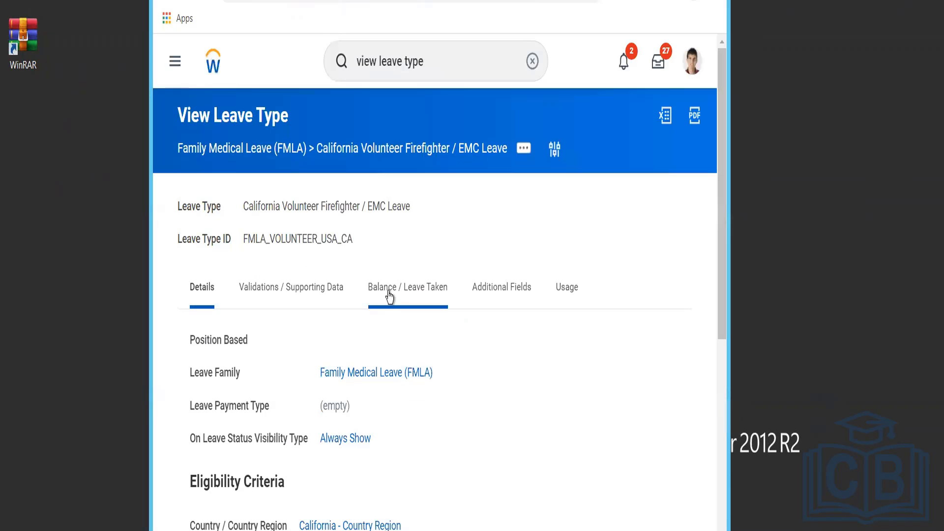
Copy the existing leave type's Balance Calendar Start Date, Effective Date (First Day of Leave) minus 12 months, into the new FMLA leave type
{"action": "left_click", "coordinate": [389, 292]}
{"action": "scroll", "coordinate": [411, 259], "scroll_direction": "down", "scroll_amount": 3}
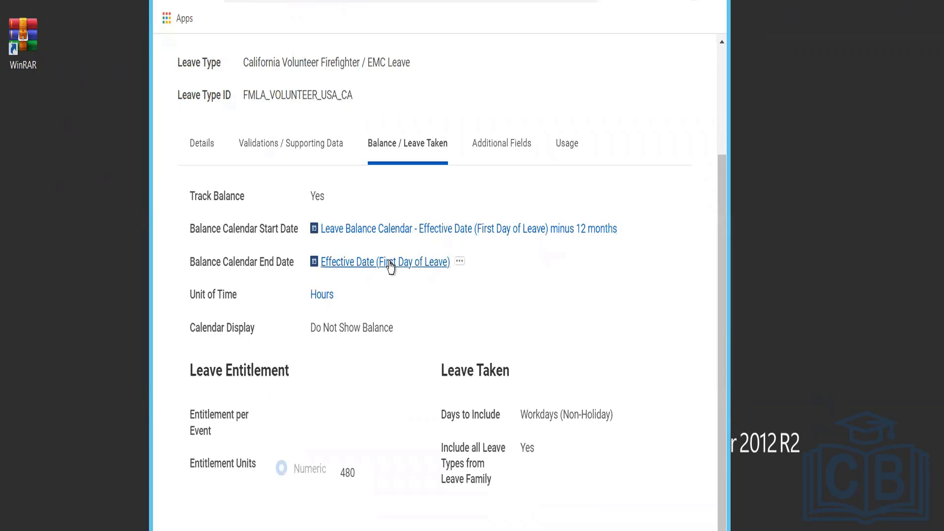
{"action": "right_click", "coordinate": [391, 241]}
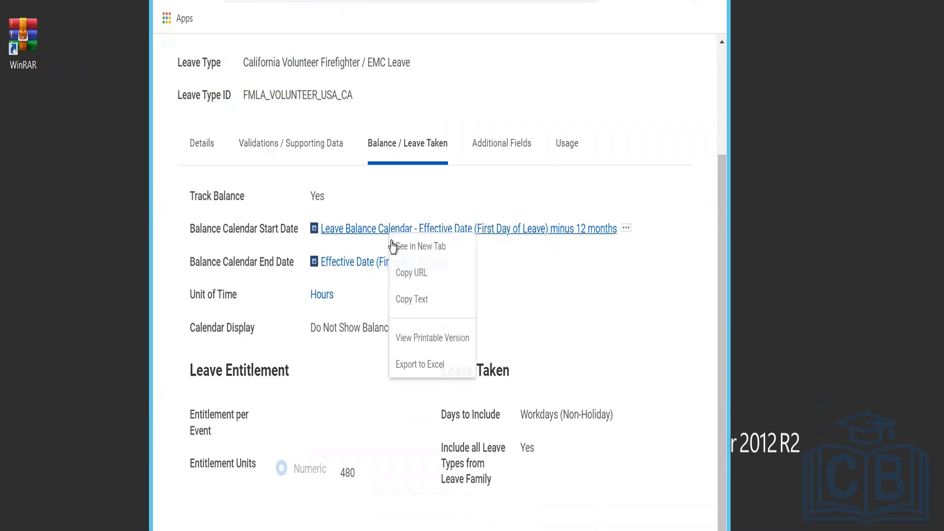
{"action": "left_click", "coordinate": [430, 301]}
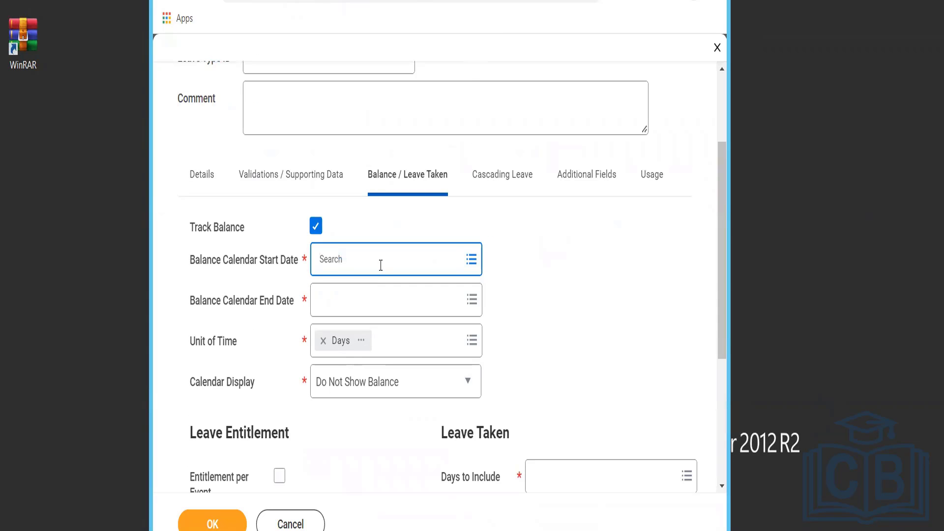
{"action": "key", "text": "ctrl+v"}
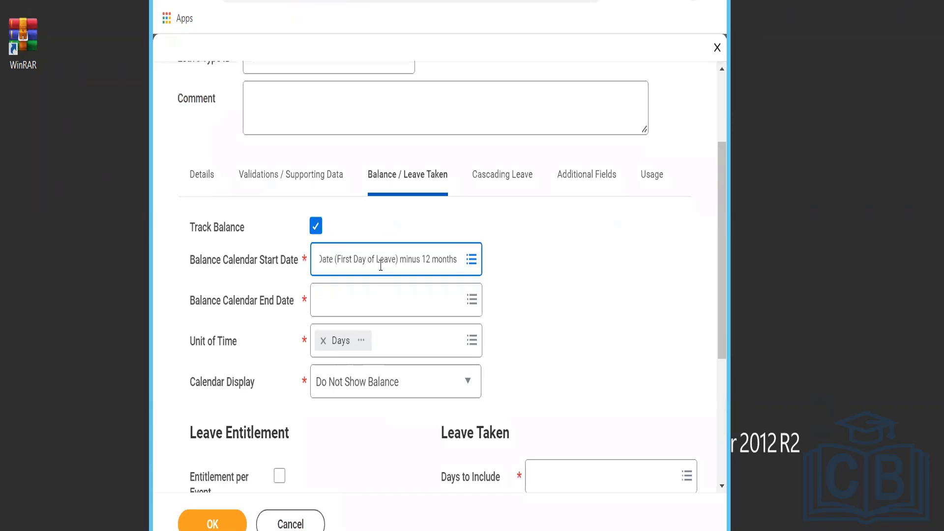
{"action": "key", "text": "Return"}
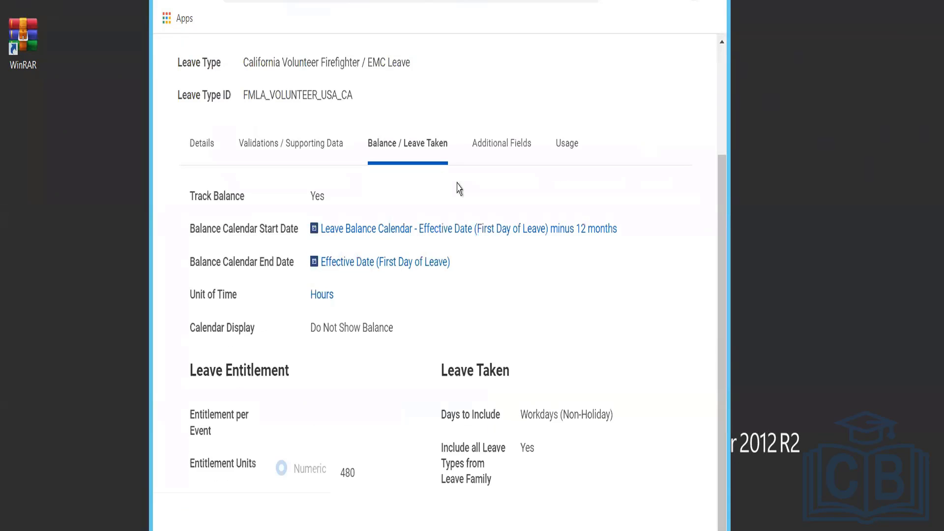
Copy the existing leave type's Balance Calendar End Date, Effective Date (First Day of Leave), into the new FMLA leave type
{"action": "right_click", "coordinate": [399, 266]}
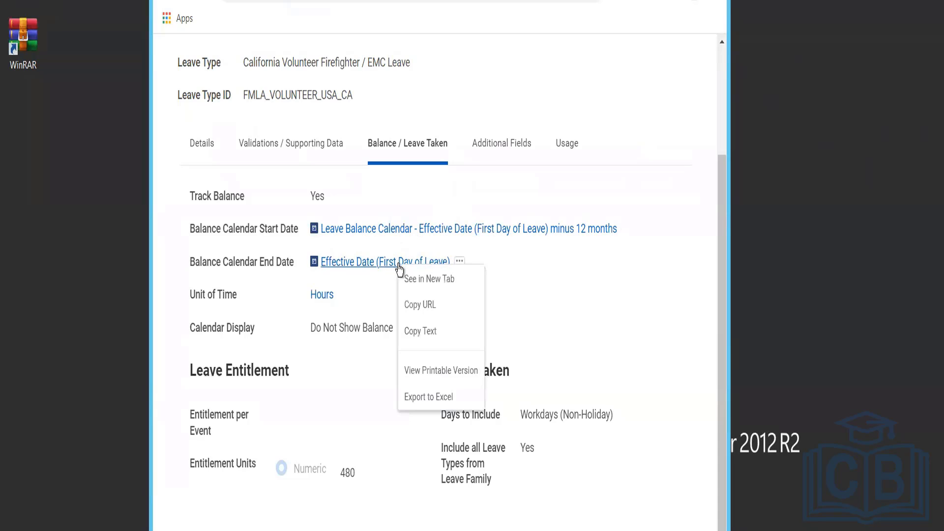
{"action": "left_click", "coordinate": [414, 329]}
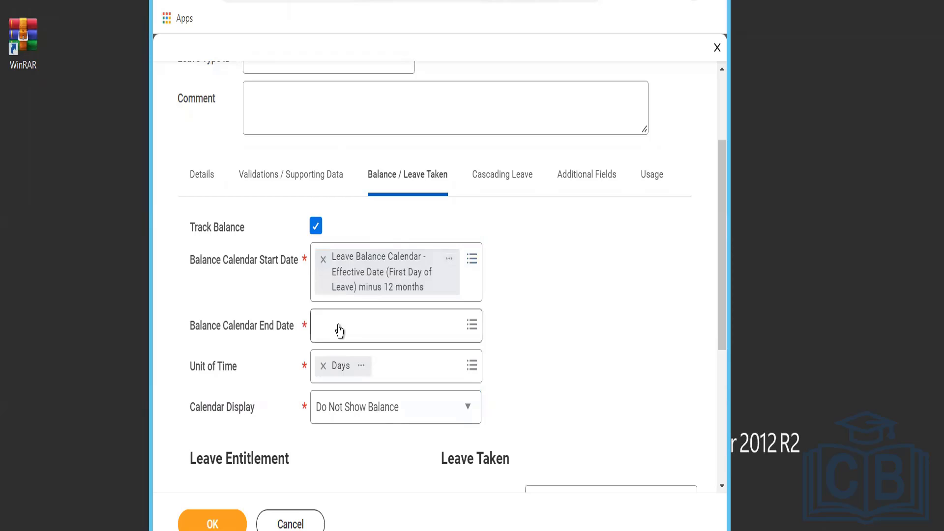
{"action": "left_click", "coordinate": [339, 331]}
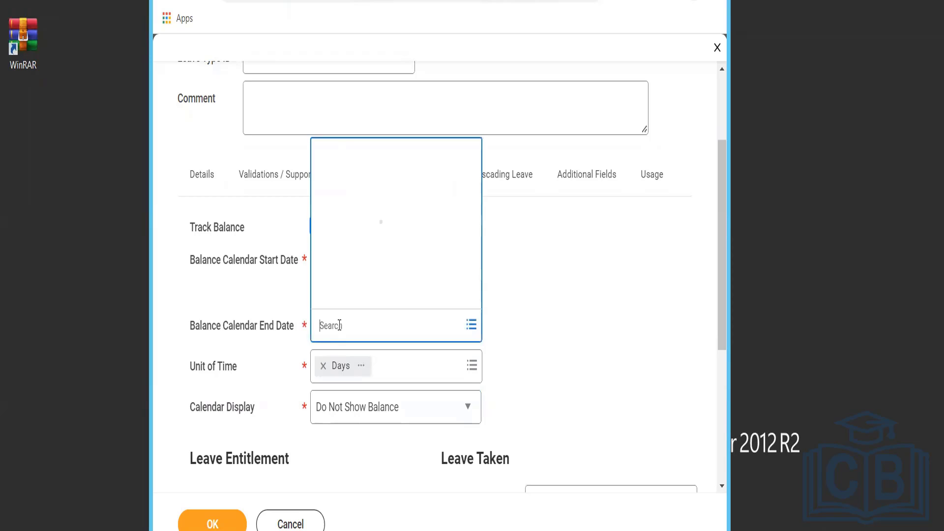
{"action": "key", "text": "ctrl+v"}
{"action": "key", "text": "Return"}
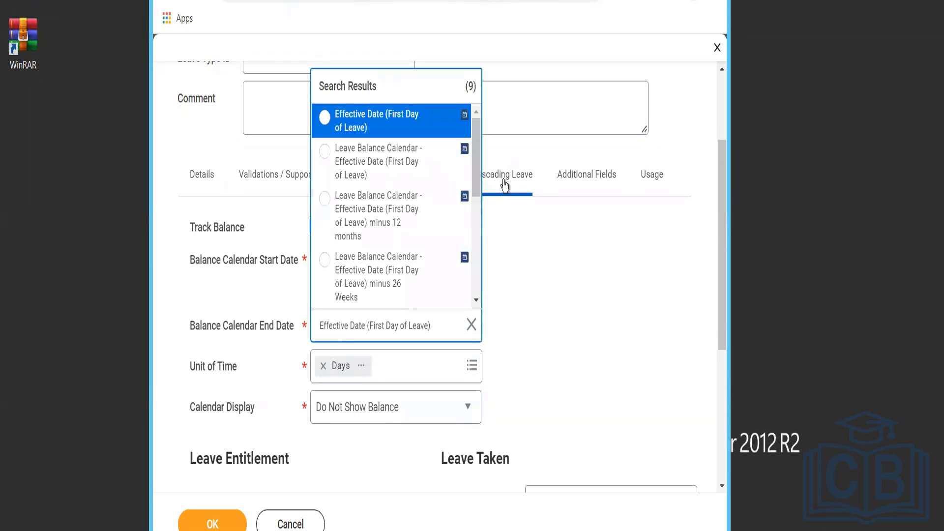
{"action": "left_click", "coordinate": [413, 121]}
Set the Days to Include for leave taken to Weekdays (Mon - Fri) in the new FMLA leave type
{"action": "key", "text": "super+Up"}
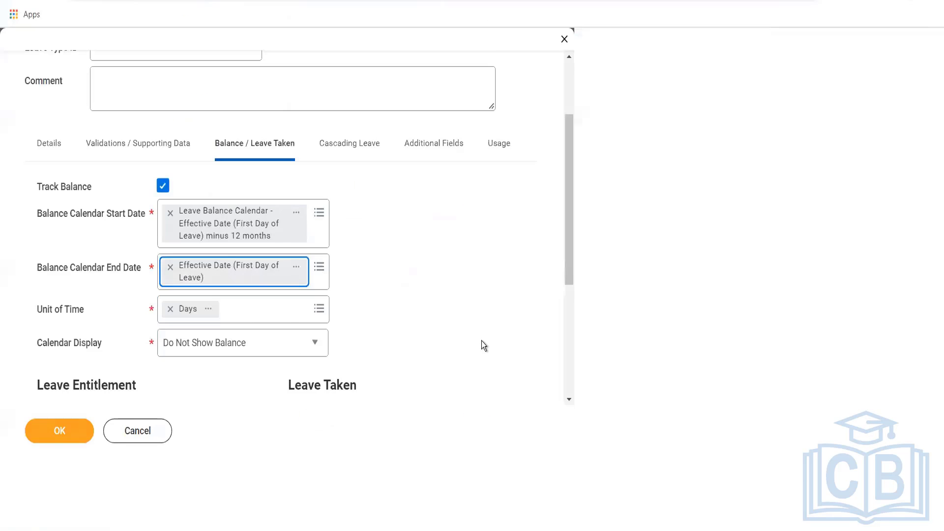
{"action": "scroll", "coordinate": [482, 340], "scroll_direction": "down", "scroll_amount": 2}
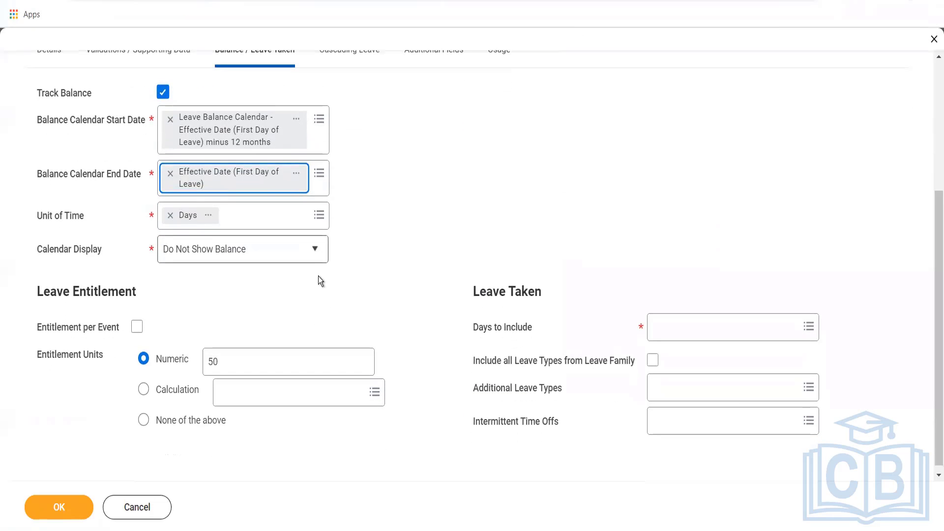
{"action": "left_click", "coordinate": [662, 340]}
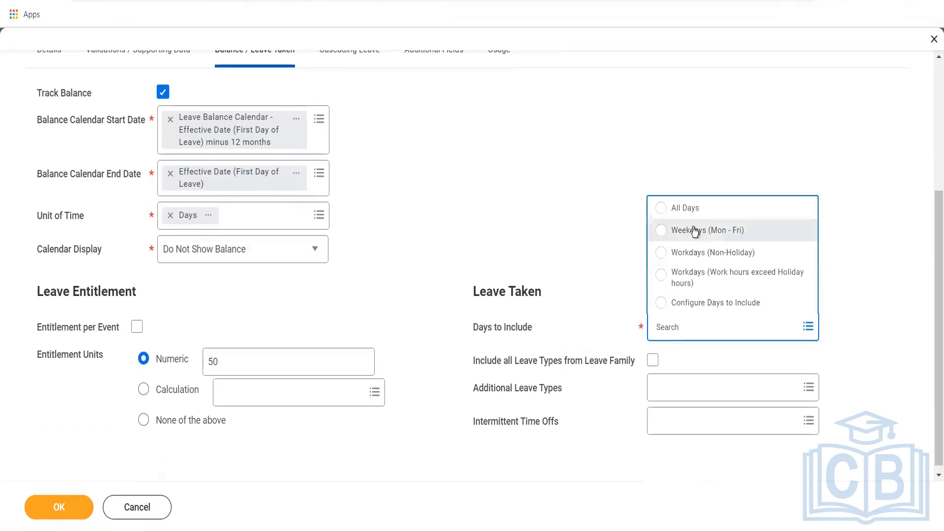
{"action": "left_click", "coordinate": [692, 231]}
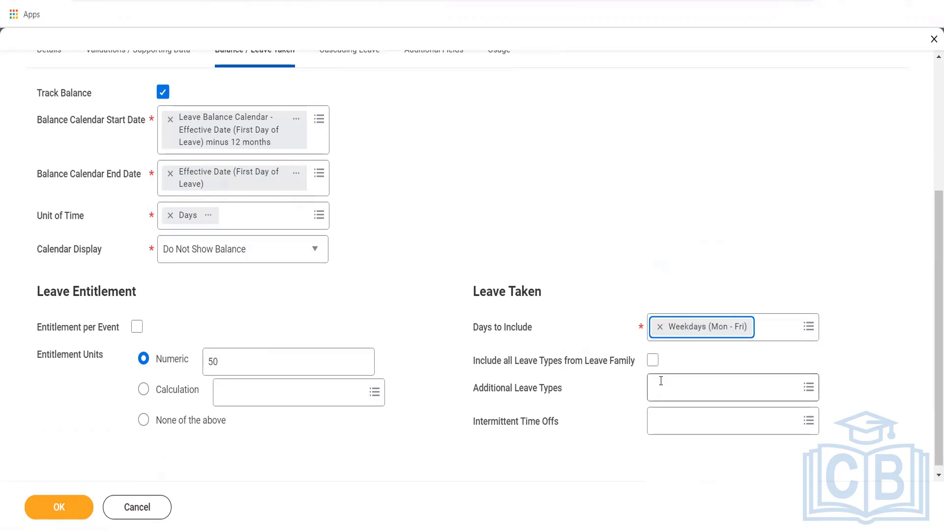
Try to find FMLA among the Additional Leave Types for leave taken
{"action": "left_click", "coordinate": [661, 384]}
{"action": "type", "text": "F"}
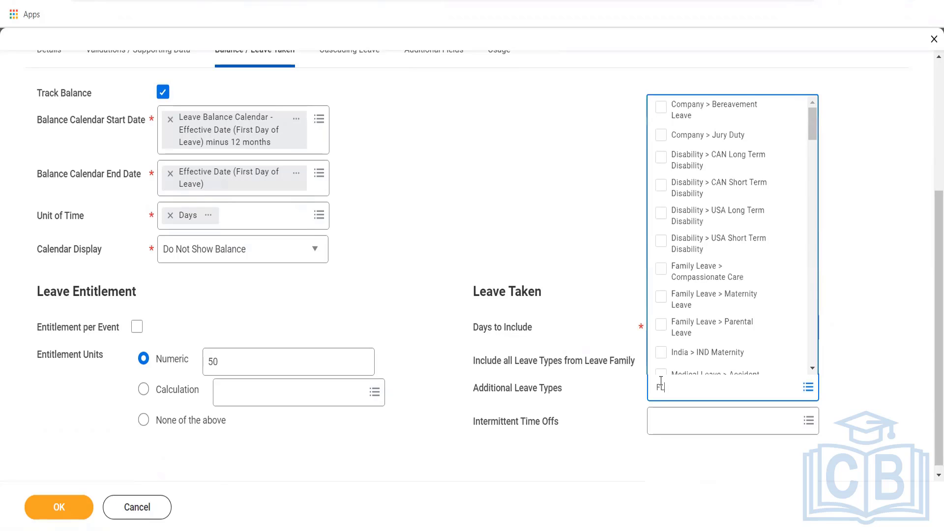
{"action": "type", "text": "MLA"}
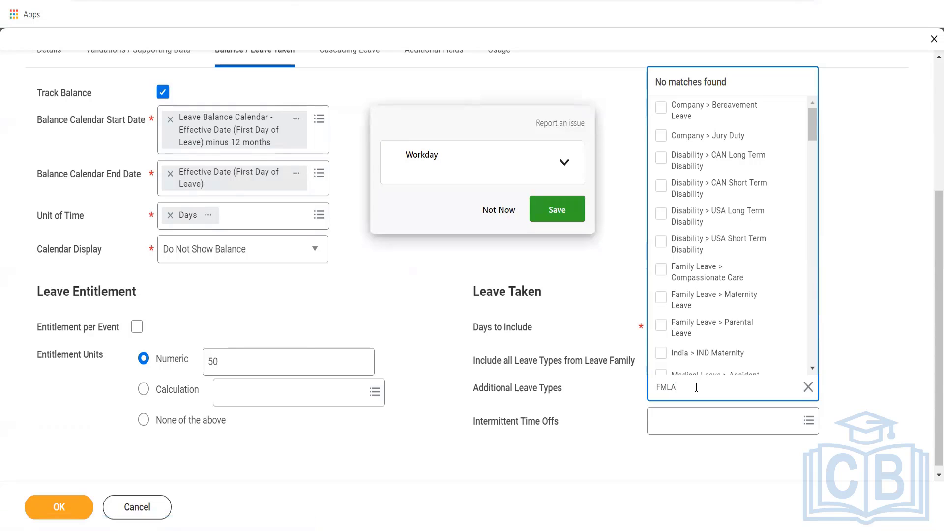
Set Intermittent Time Offs to FMLA Time off and accept the password manager's offer to save the Workday login
{"action": "left_click", "coordinate": [686, 419]}
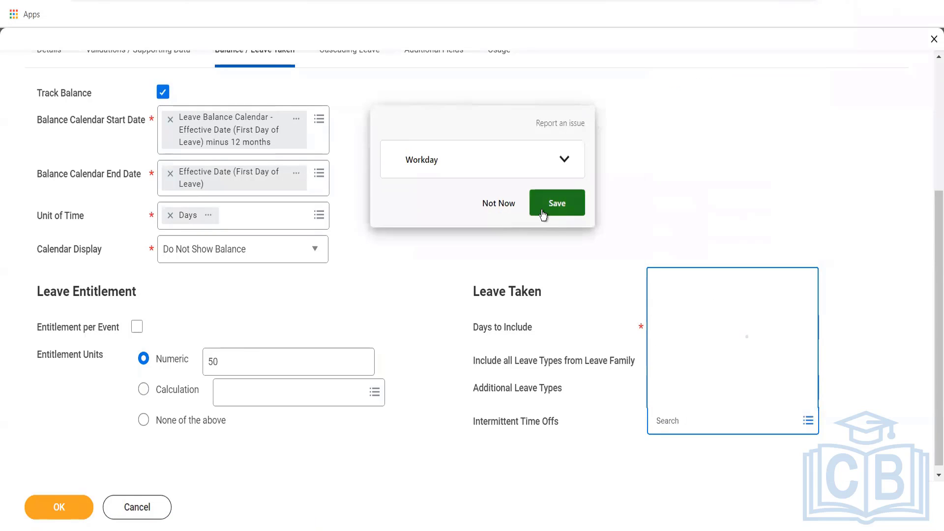
{"action": "left_click", "coordinate": [494, 204]}
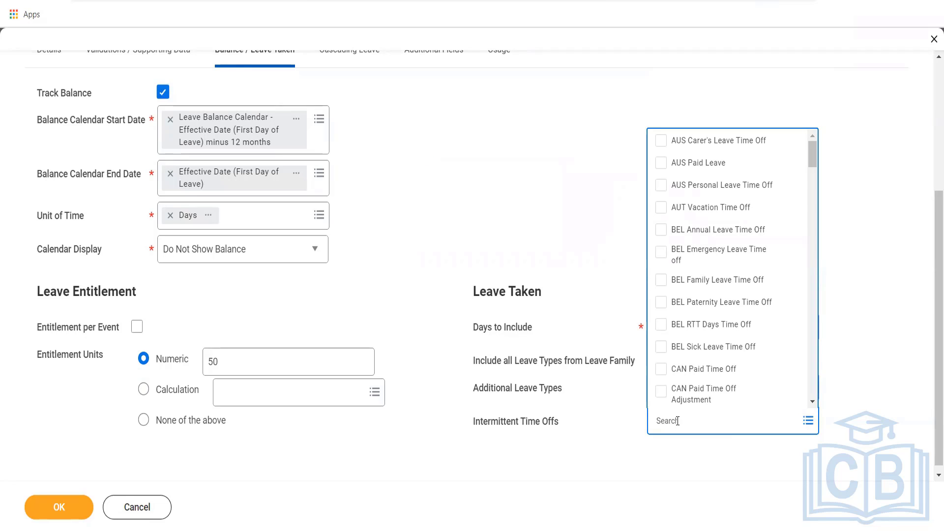
{"action": "type", "text": "FMLA"}
{"action": "key", "text": "Return"}
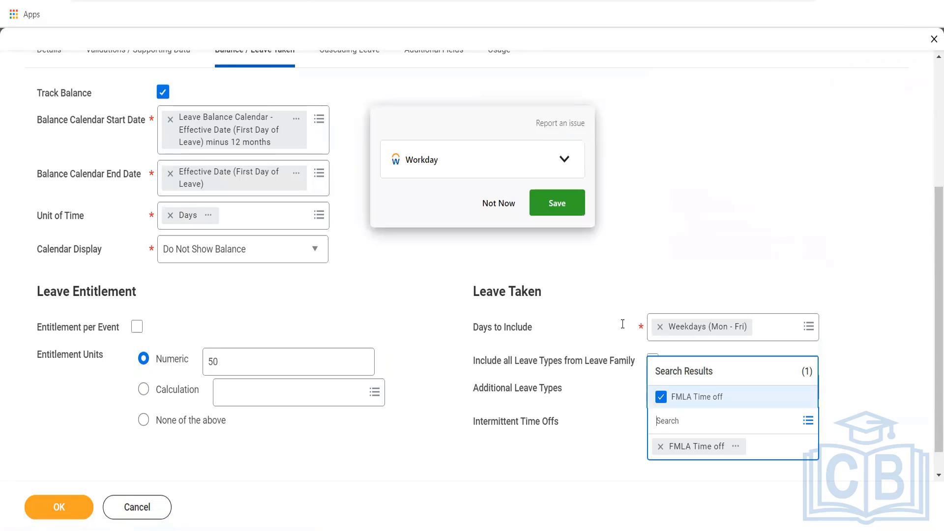
{"action": "left_click", "coordinate": [544, 204]}
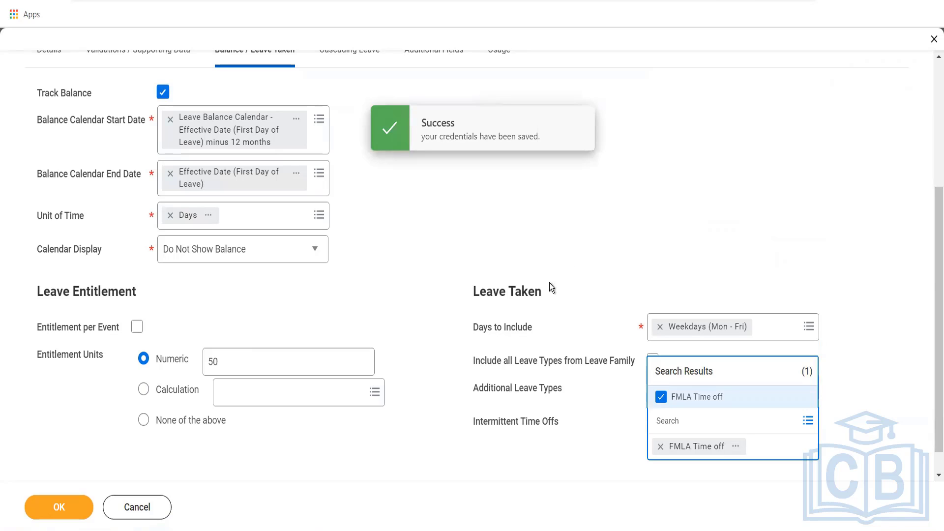
{"action": "left_click", "coordinate": [433, 228]}
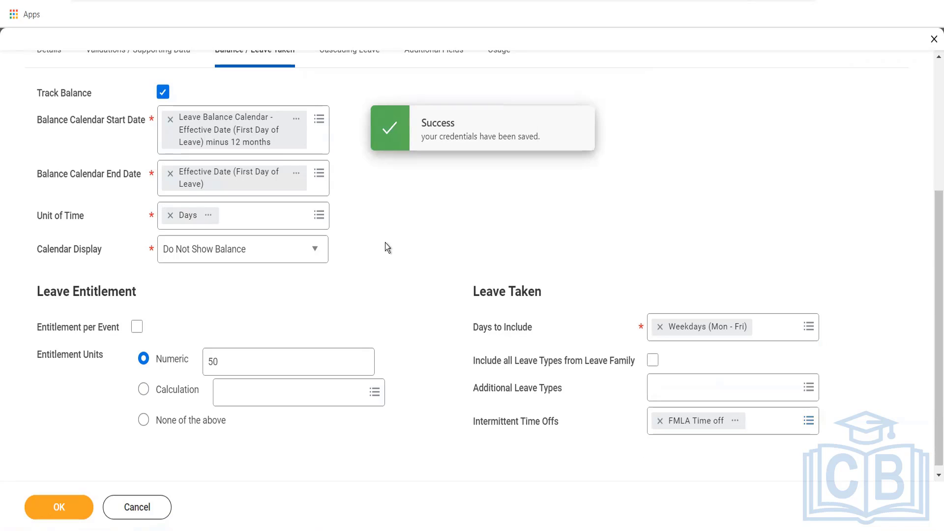
Look over the Cascading Leave and Additional Fields settings without changing them and submit the new FMLA leave type
{"action": "scroll", "coordinate": [385, 243], "scroll_direction": "up", "scroll_amount": 3}
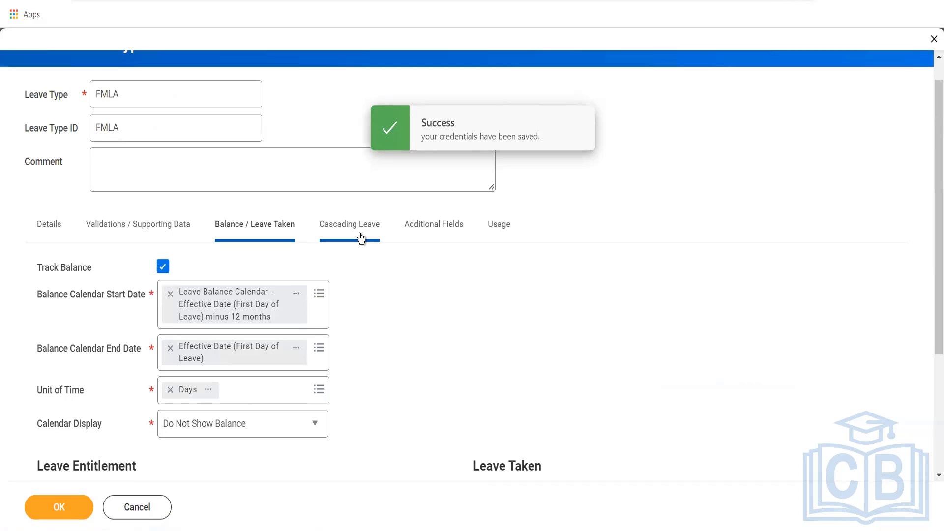
{"action": "left_click", "coordinate": [361, 236]}
{"action": "left_click", "coordinate": [421, 255]}
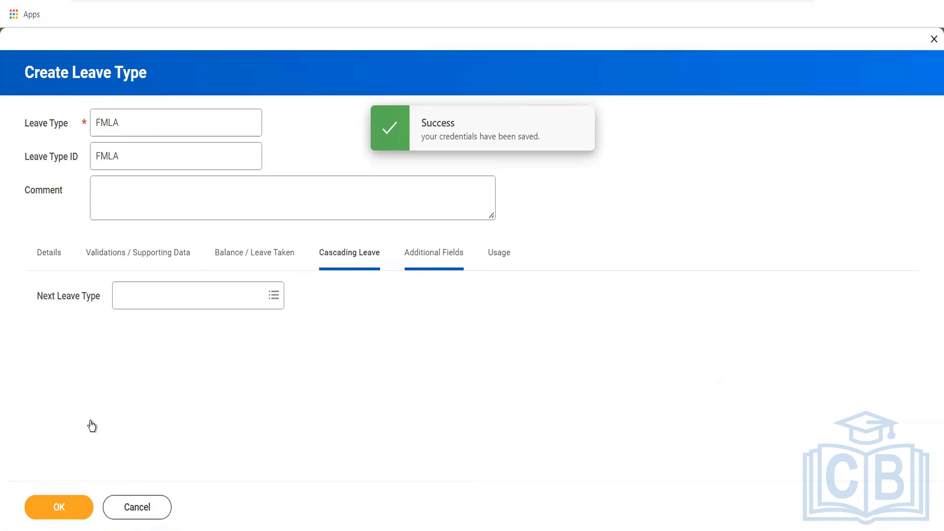
{"action": "left_click", "coordinate": [66, 506]}
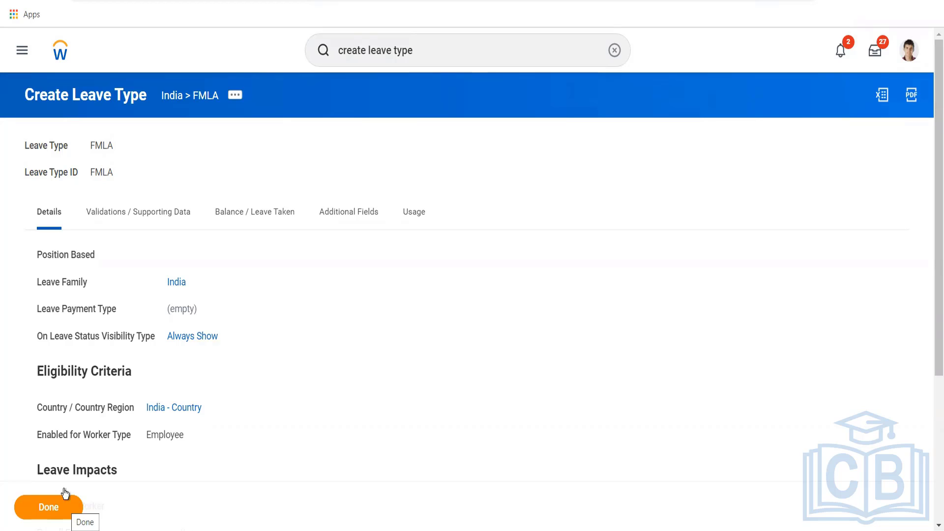
Review the created FMLA leave type's validations, supporting data, balance tracking, entitlement and leave taken settings
{"action": "left_click", "coordinate": [120, 220]}
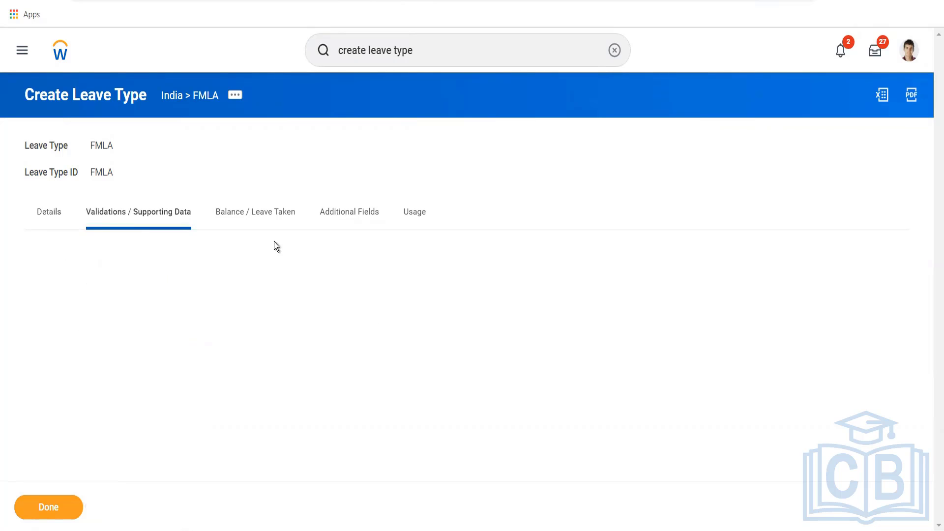
{"action": "left_click", "coordinate": [253, 212]}
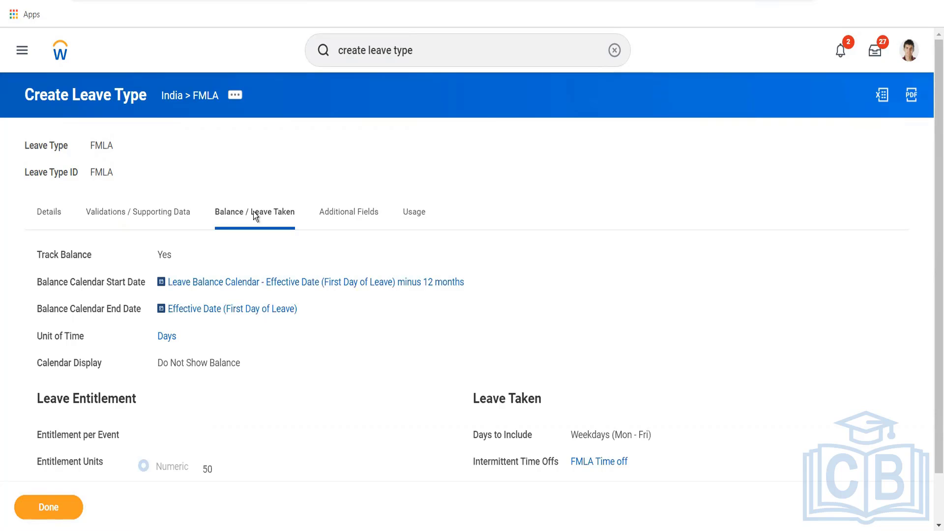
{"action": "scroll", "coordinate": [254, 213], "scroll_direction": "down", "scroll_amount": 1}
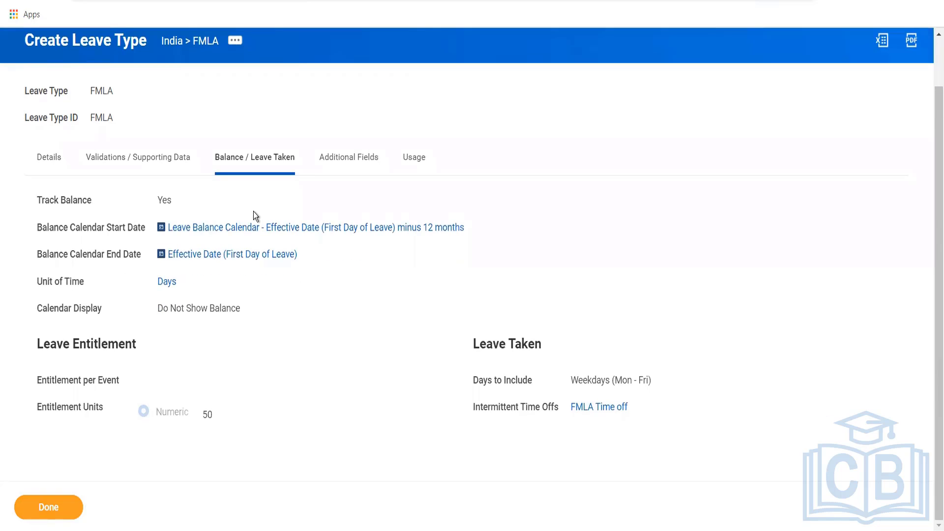
{"action": "mouse_move", "coordinate": [588, 409]}
{"action": "scroll", "coordinate": [288, 148], "scroll_direction": "up", "scroll_amount": 2}
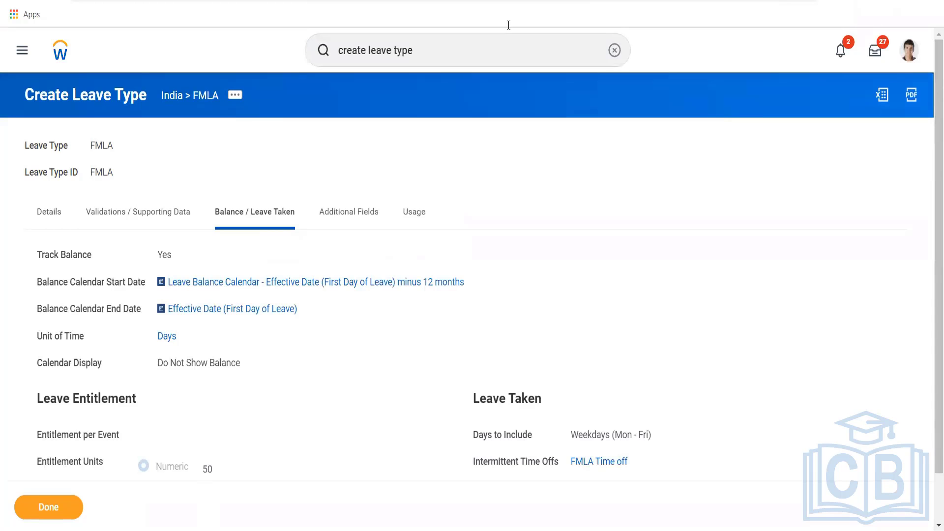
Search for "view absence table" and open the View Absence Table report
{"action": "left_click", "coordinate": [614, 50]}
{"action": "type", "text": "vi"}
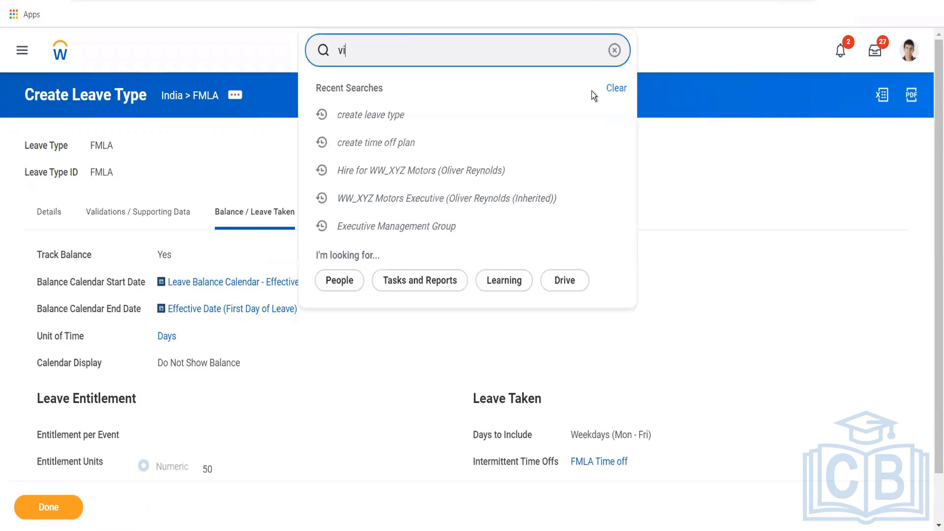
{"action": "type", "text": "ew absence table"}
{"action": "key", "text": "Return"}
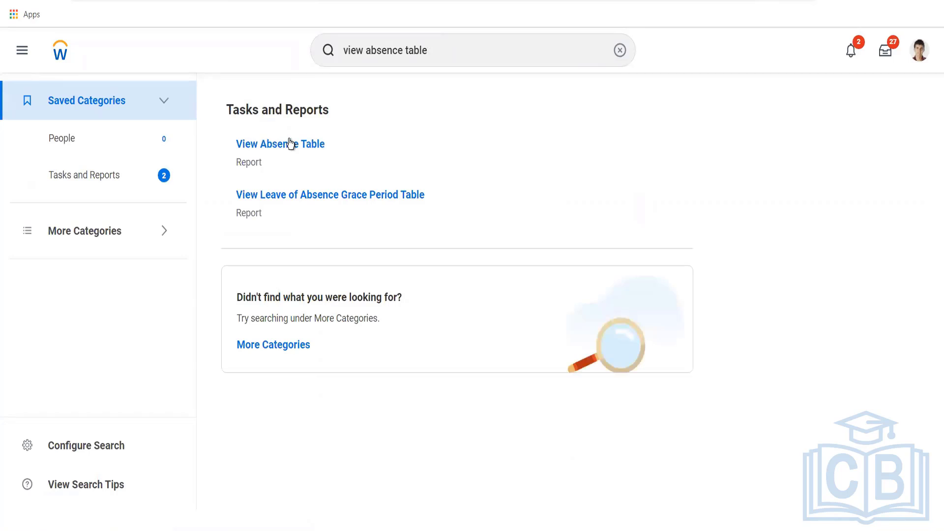
{"action": "left_click", "coordinate": [290, 144]}
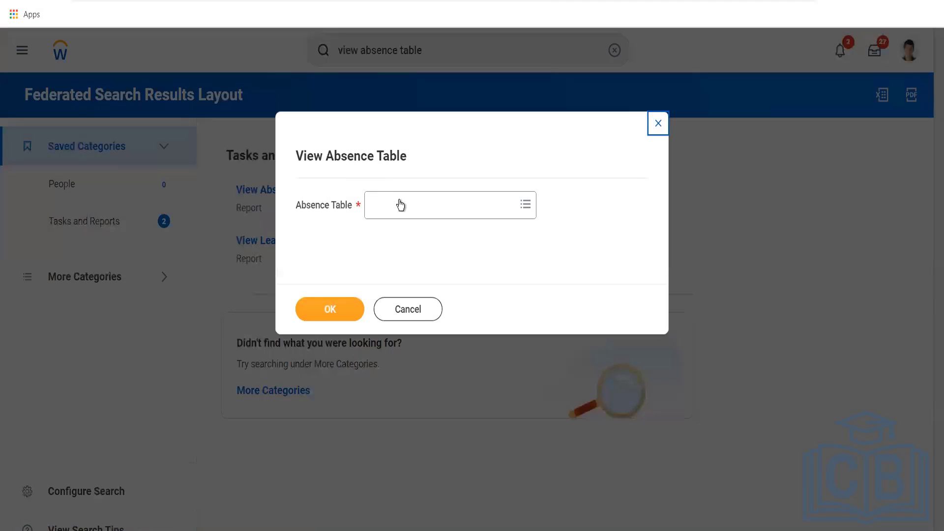
List all absence tables and preview the tiers of the JPN Annual Leave table
{"action": "left_click", "coordinate": [400, 205]}
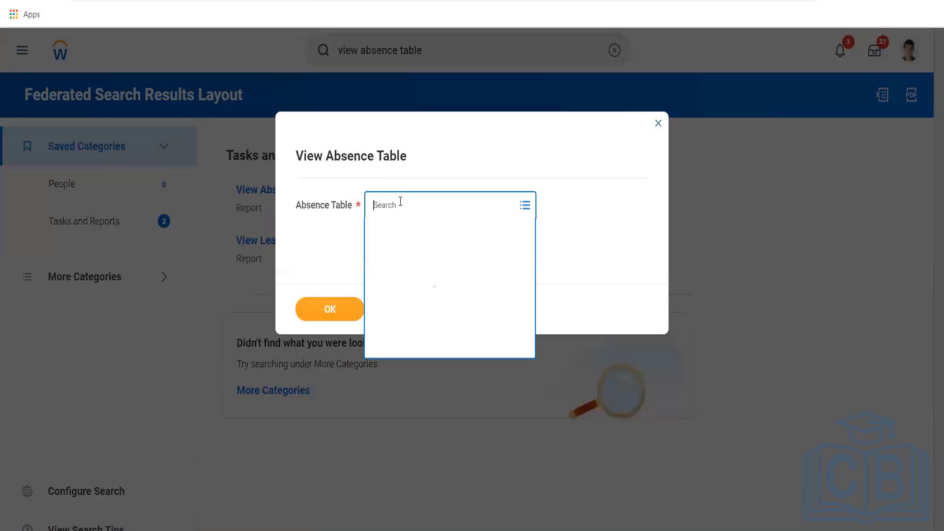
{"action": "left_click", "coordinate": [392, 227]}
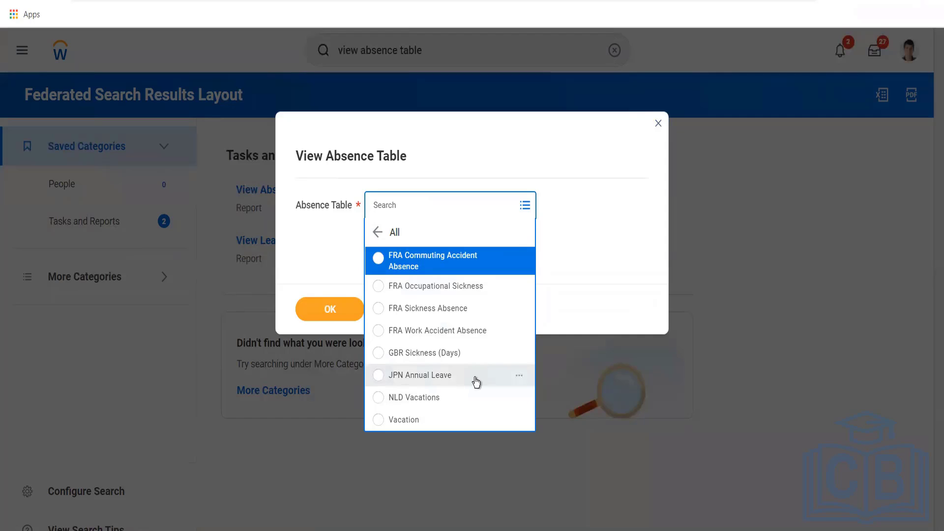
{"action": "left_click", "coordinate": [520, 376]}
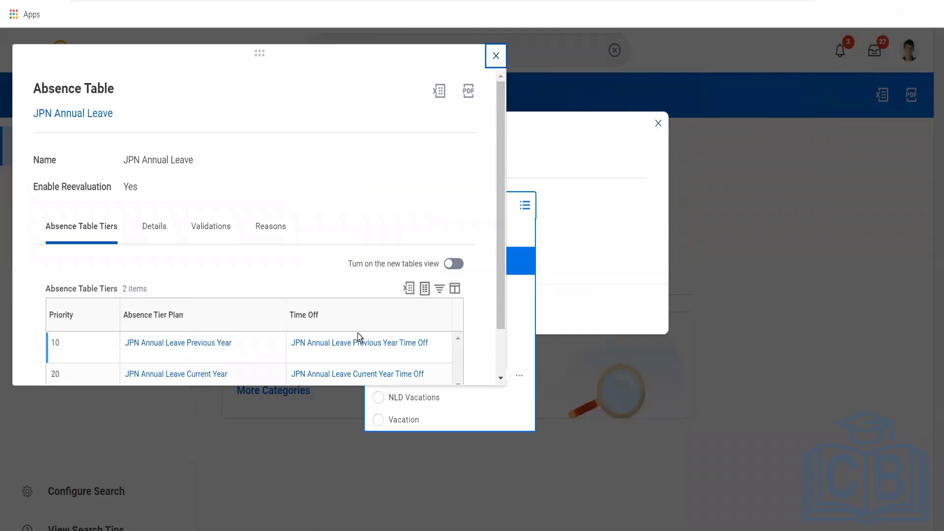
{"action": "scroll", "coordinate": [358, 332], "scroll_direction": "down", "scroll_amount": 1}
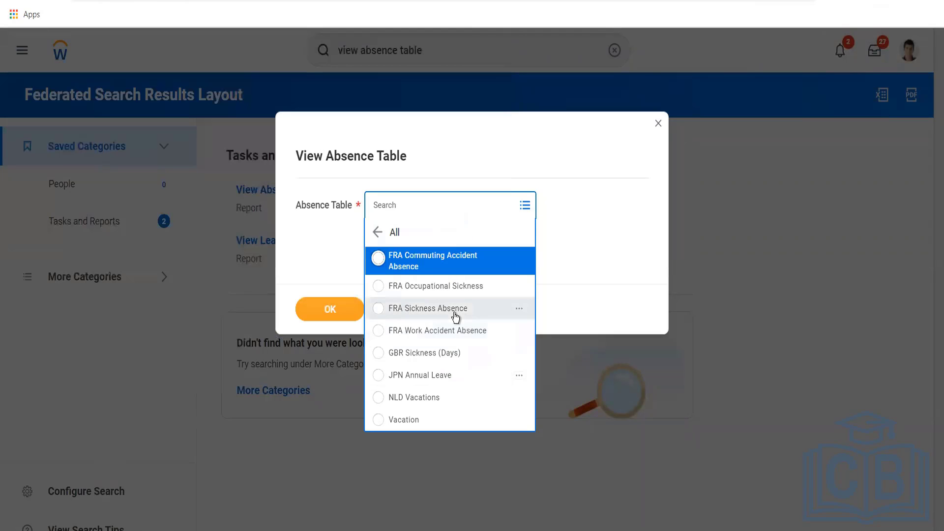
Preview the tiers of the FRA Sickness Absence table and run the report for it
{"action": "left_click", "coordinate": [520, 309]}
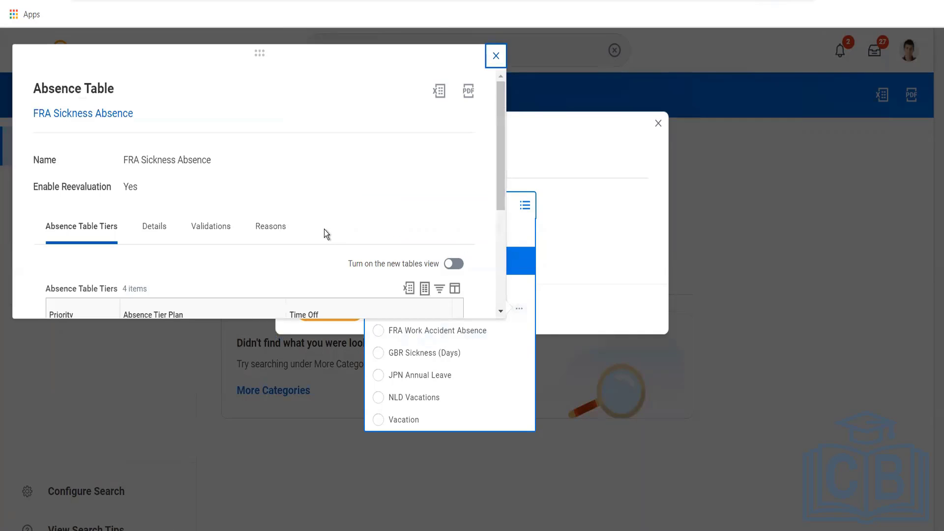
{"action": "scroll", "coordinate": [324, 229], "scroll_direction": "down", "scroll_amount": 3}
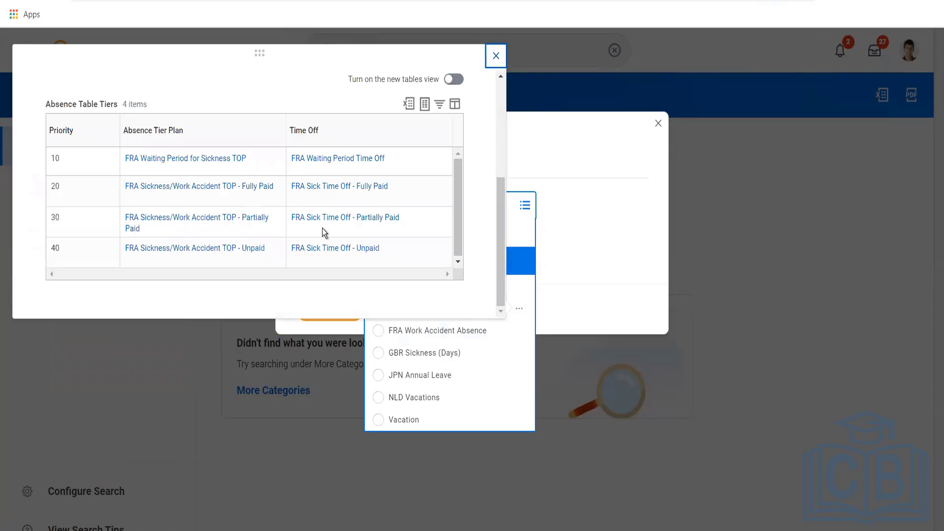
{"action": "scroll", "coordinate": [324, 229], "scroll_direction": "up", "scroll_amount": 3}
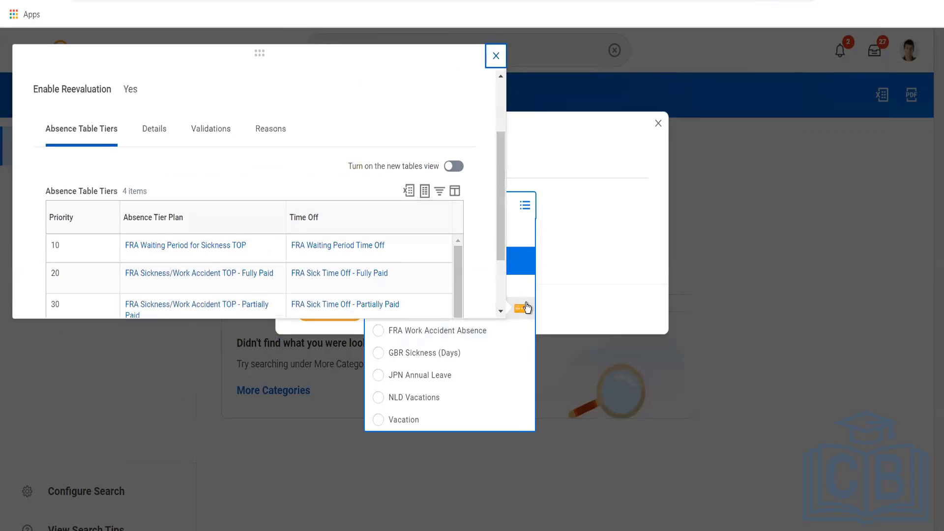
{"action": "left_click", "coordinate": [414, 313]}
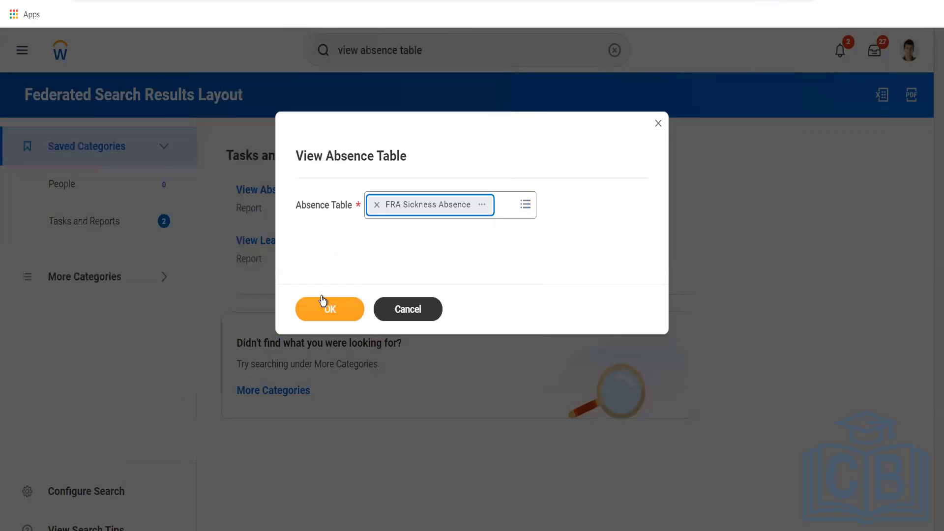
{"action": "left_click", "coordinate": [314, 310]}
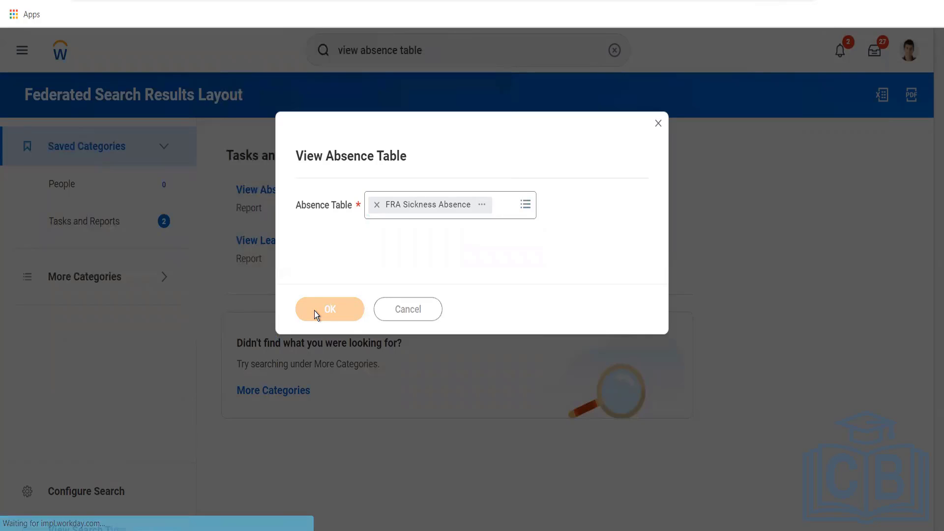
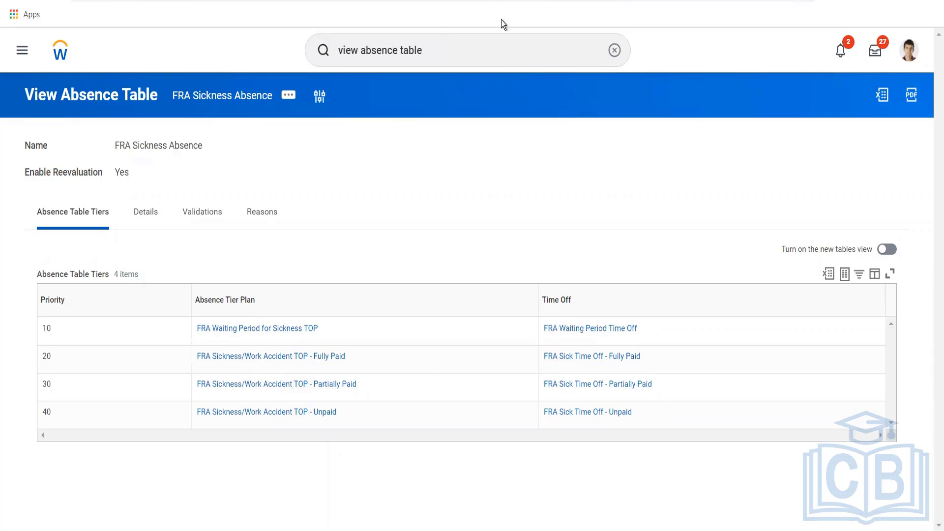
Duplicate the FRA Sickness Absence browser tab and search for "France" in the copy
{"action": "right_click", "coordinate": [499, 1]}
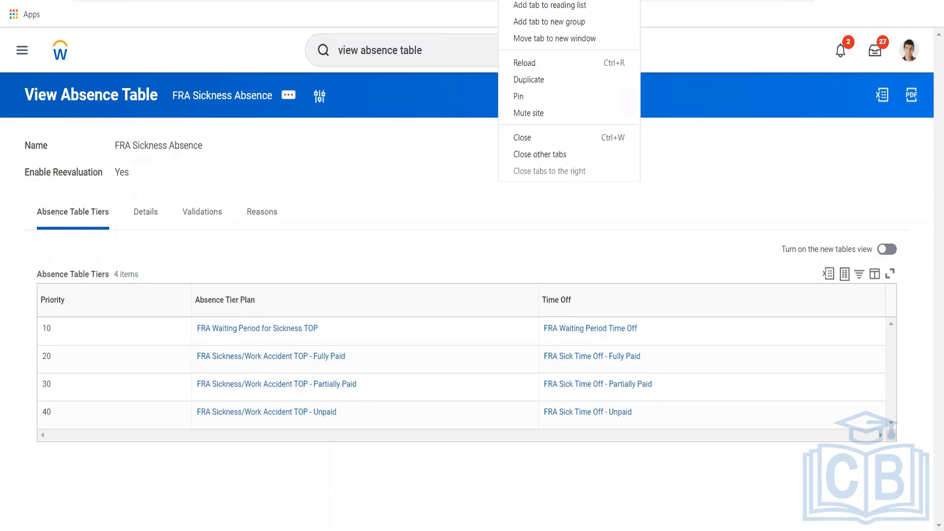
{"action": "left_click", "coordinate": [528, 80]}
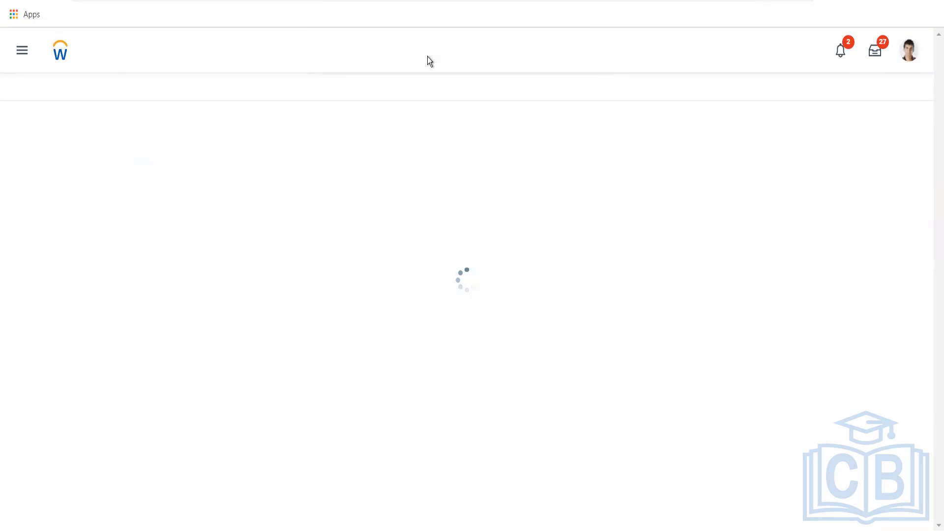
{"action": "left_click", "coordinate": [428, 56]}
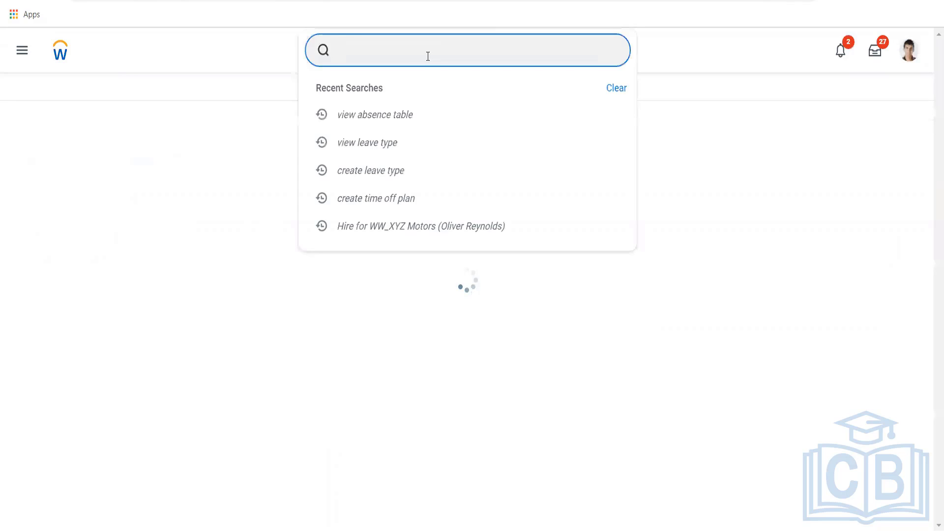
{"action": "type", "text": "Fran"}
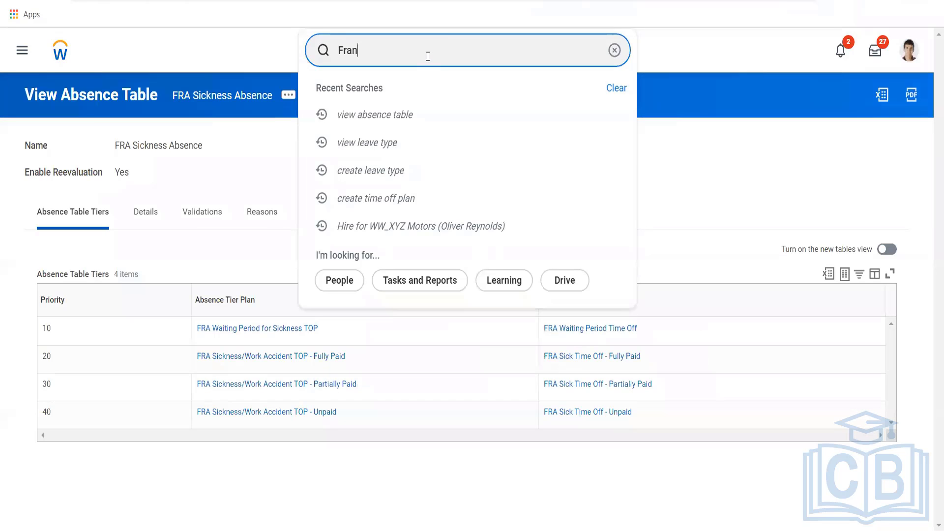
{"action": "type", "text": "ce"}
{"action": "key", "text": "Return"}
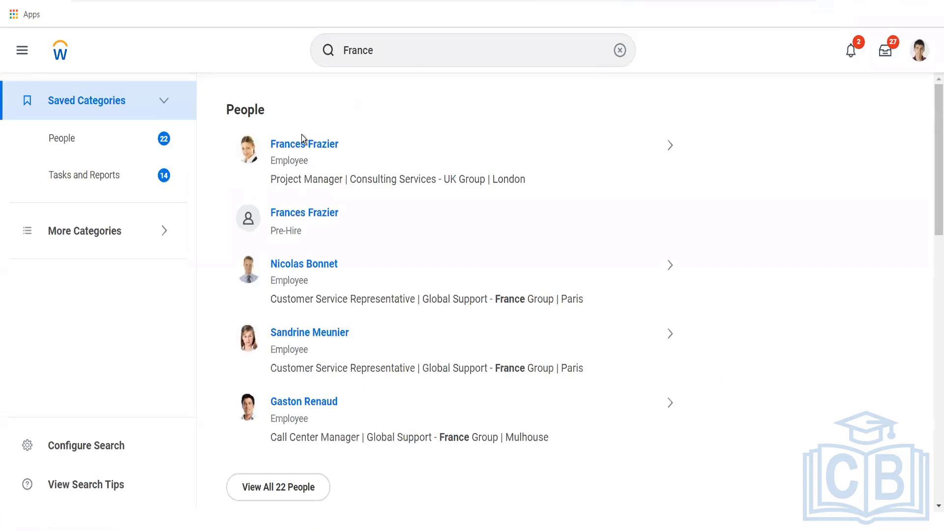
Open the profile of the second Paris-based Customer Service Representative in the results and view the worker's time off balances
{"action": "scroll", "coordinate": [301, 226], "scroll_direction": "down", "scroll_amount": 1}
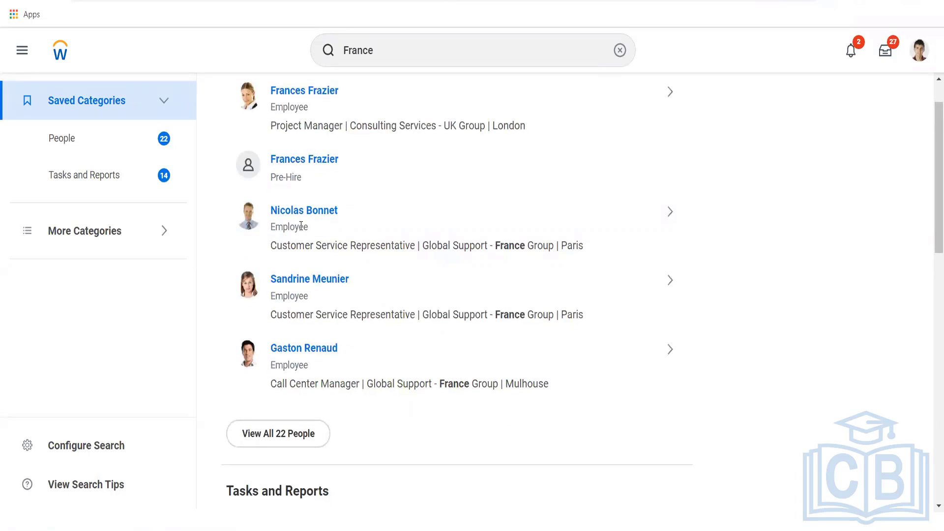
{"action": "left_click", "coordinate": [310, 280]}
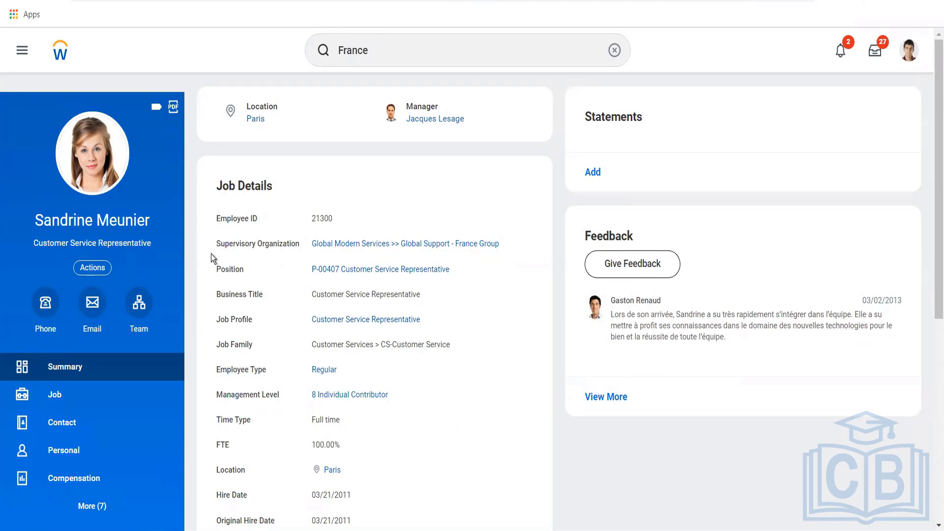
{"action": "left_click", "coordinate": [82, 511]}
{"action": "scroll", "coordinate": [81, 507], "scroll_direction": "down", "scroll_amount": 2}
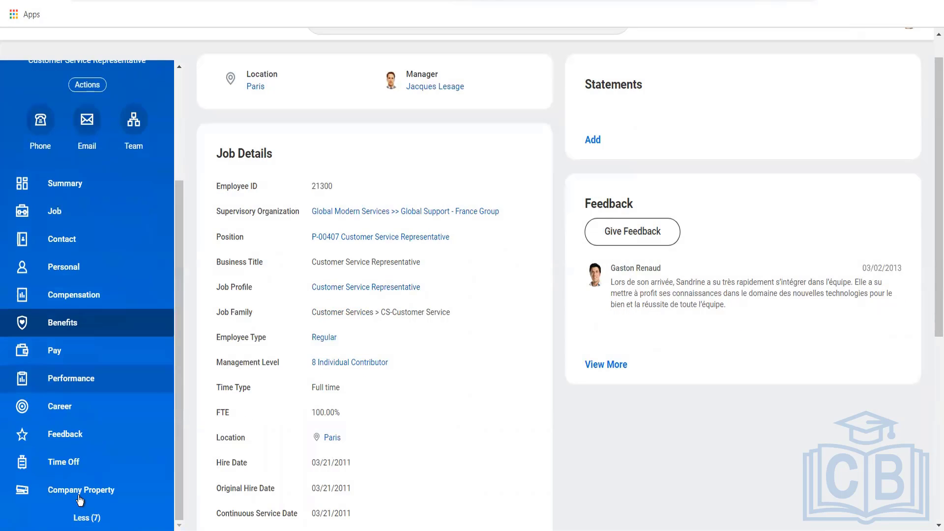
{"action": "left_click", "coordinate": [77, 464]}
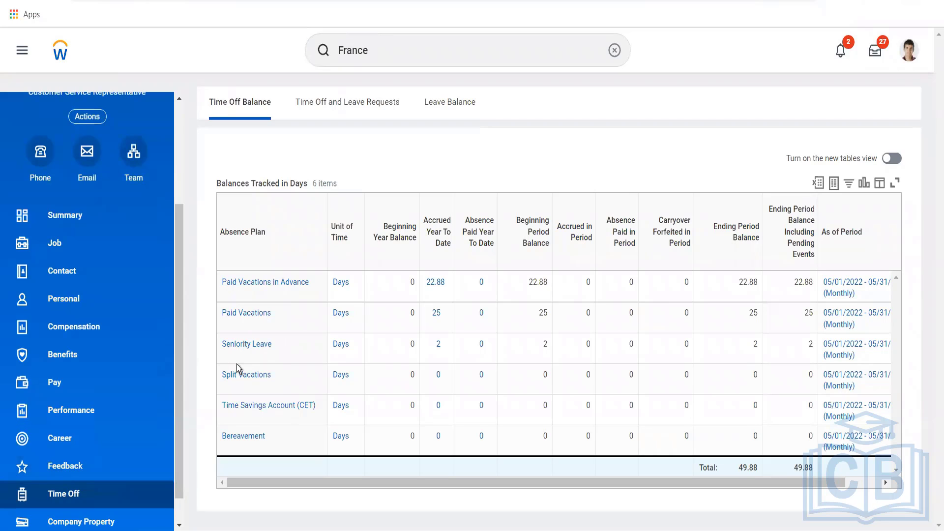
Open the worker's absence calendar through the Enter Absence action under Time and Leave
{"action": "left_click", "coordinate": [85, 122]}
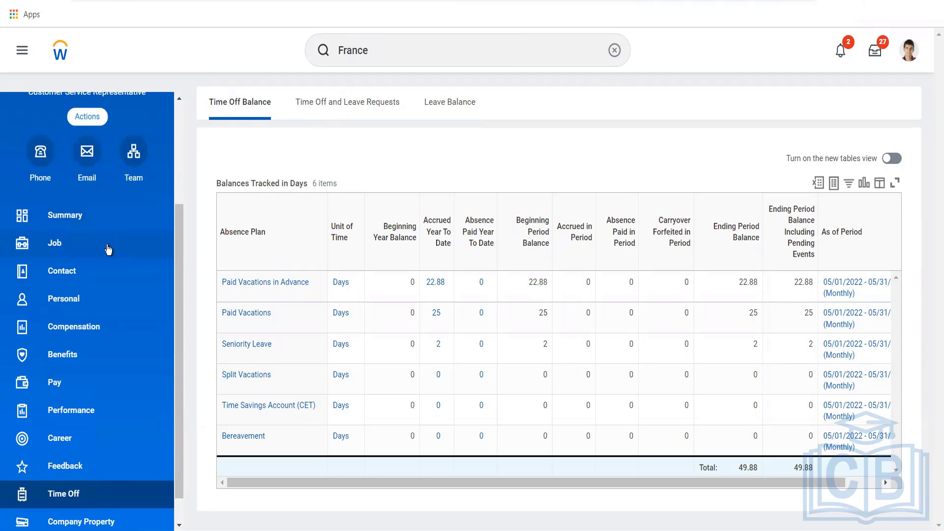
{"action": "mouse_move", "coordinate": [126, 406]}
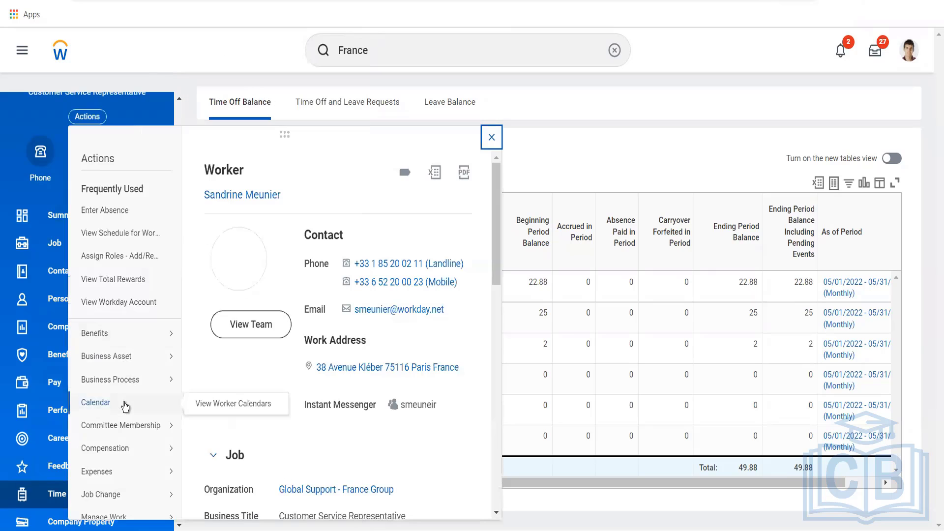
{"action": "scroll", "coordinate": [126, 407], "scroll_direction": "down", "scroll_amount": 9}
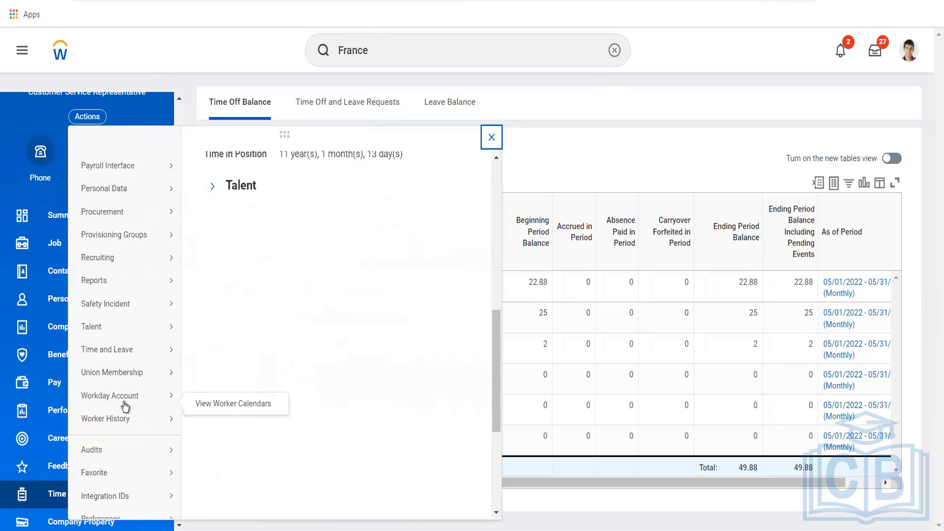
{"action": "mouse_move", "coordinate": [143, 345]}
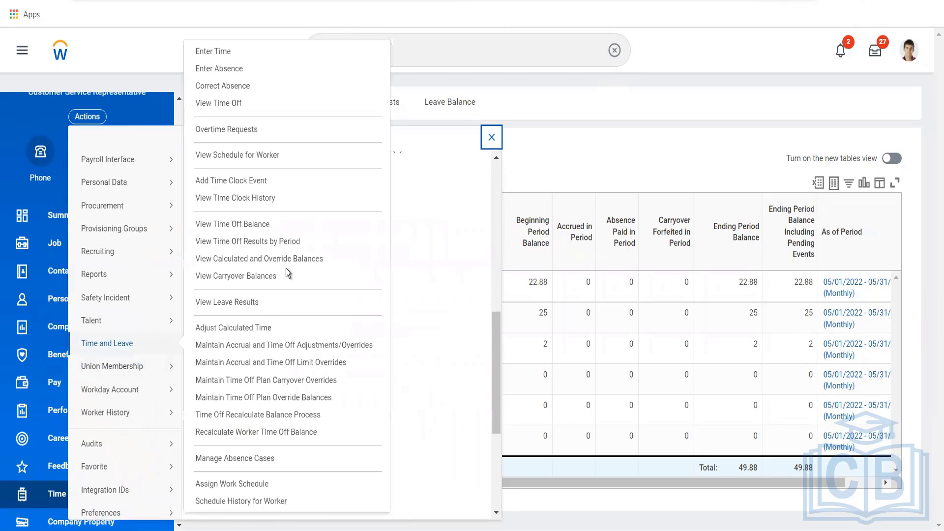
{"action": "left_click", "coordinate": [236, 69]}
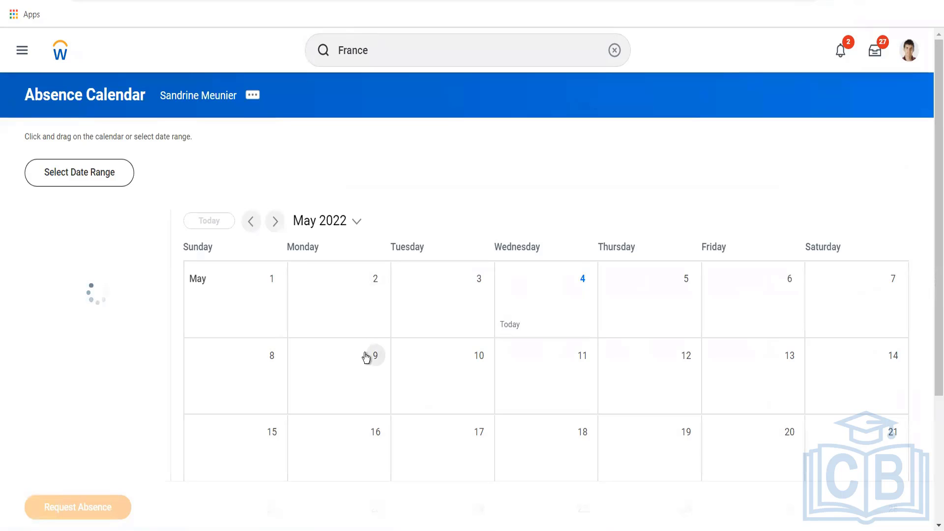
Select May 9 and 10, 2022 on the absence calendar and start a two-day absence request
{"action": "left_click", "coordinate": [403, 358]}
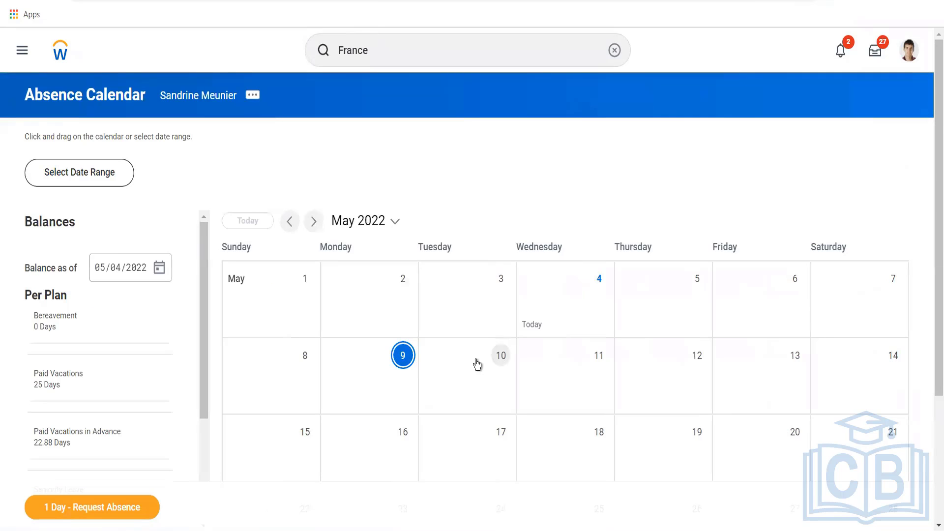
{"action": "left_click", "coordinate": [476, 362]}
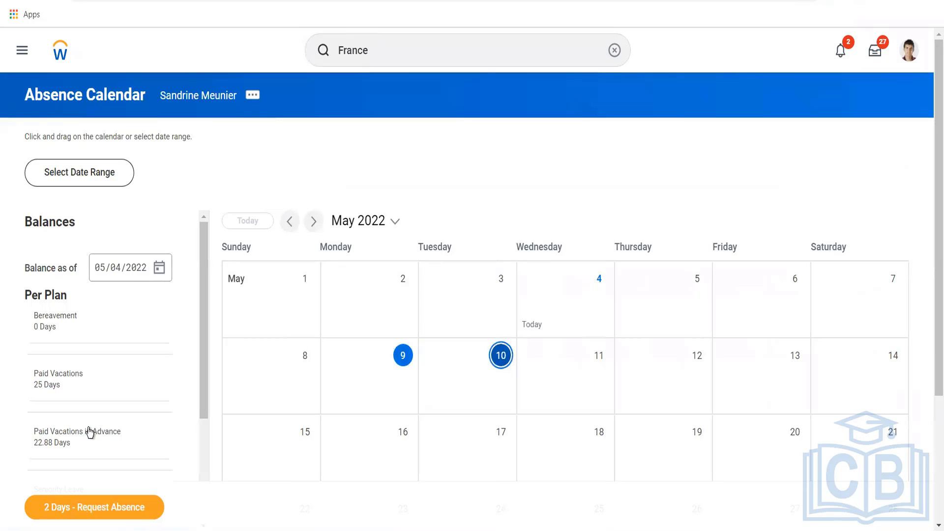
{"action": "left_click", "coordinate": [84, 511]}
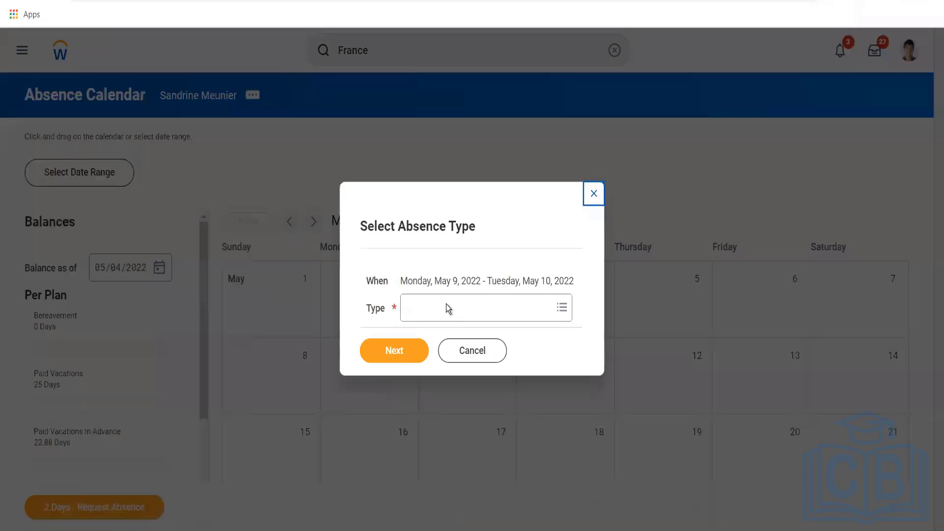
Check the absence types offered under Time Off, Other Paid Absences, Unpaid Absences and Long Term Absences
{"action": "left_click", "coordinate": [445, 311]}
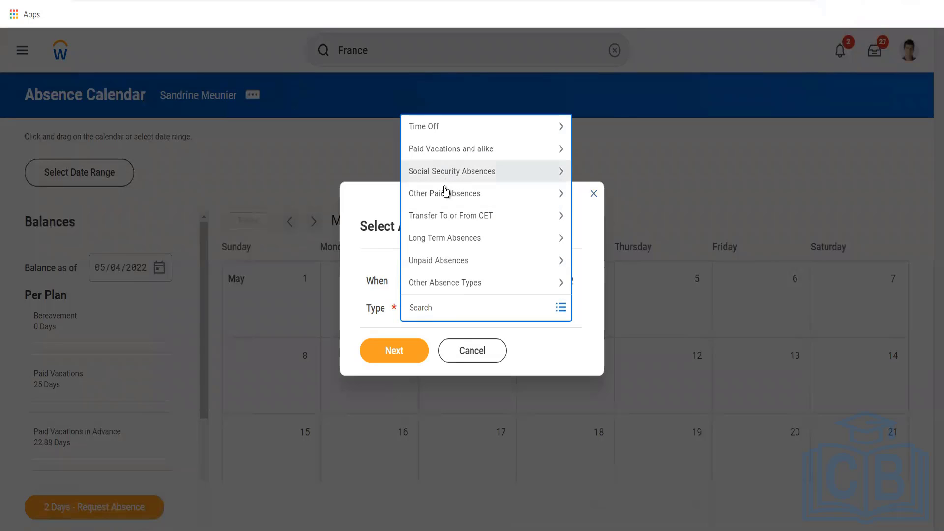
{"action": "left_click", "coordinate": [447, 129]}
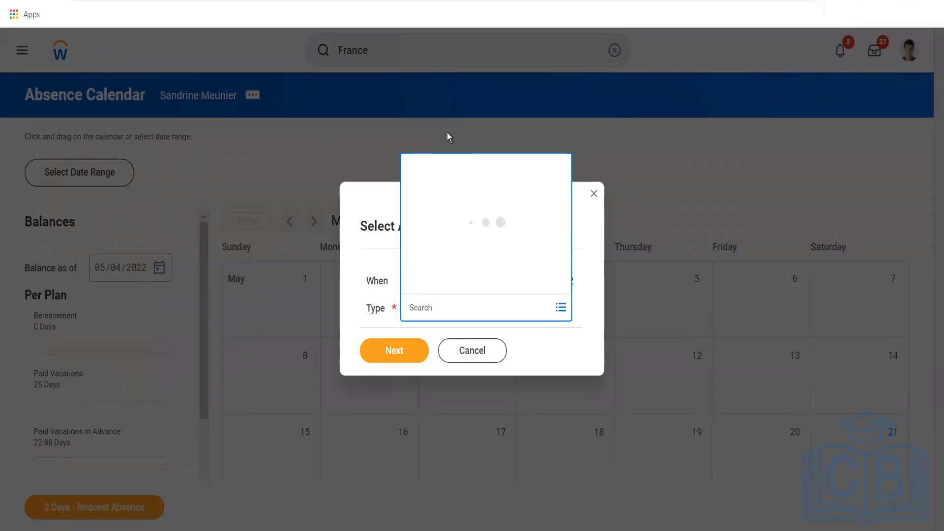
{"action": "left_click", "coordinate": [414, 257]}
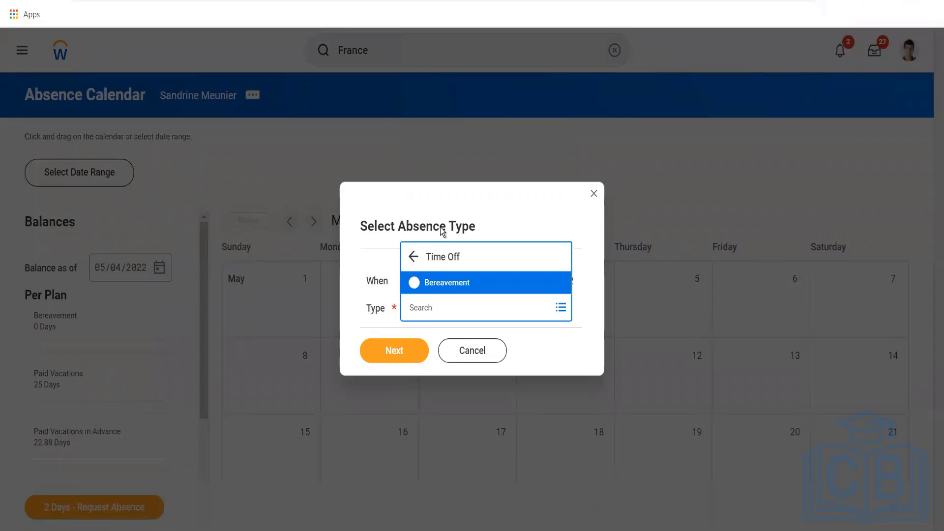
{"action": "left_click", "coordinate": [443, 197]}
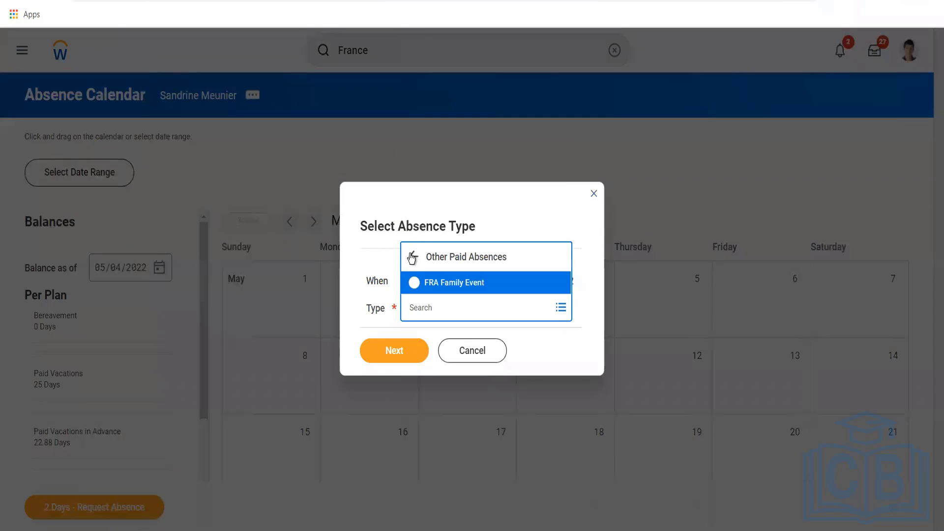
{"action": "left_click", "coordinate": [413, 257]}
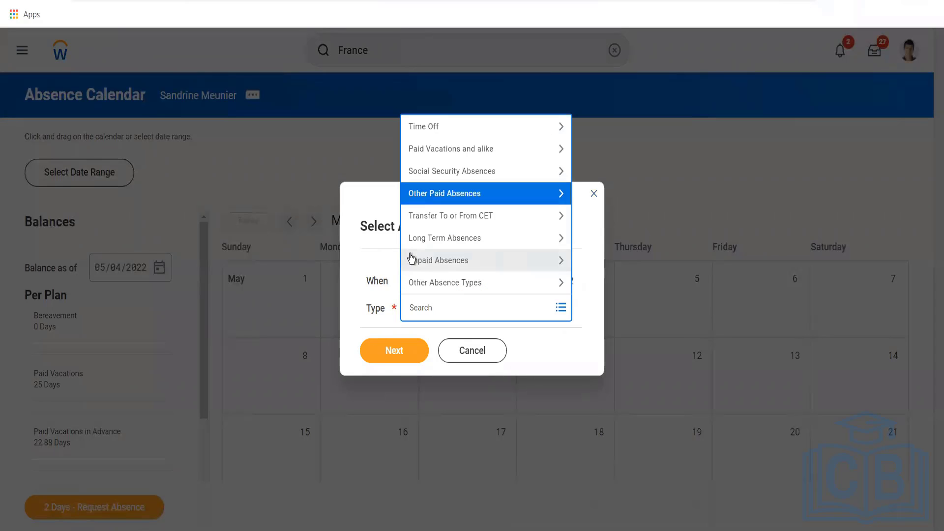
{"action": "left_click", "coordinate": [446, 270]}
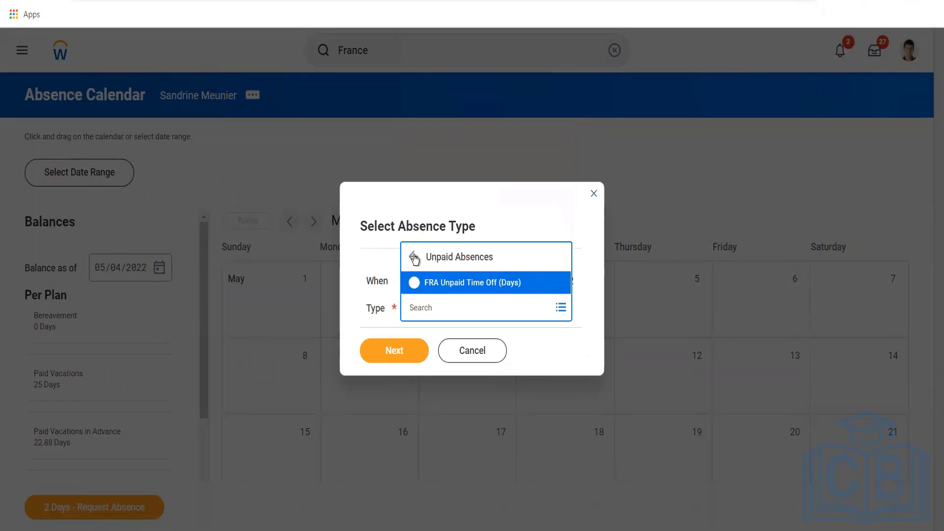
{"action": "left_click", "coordinate": [413, 257]}
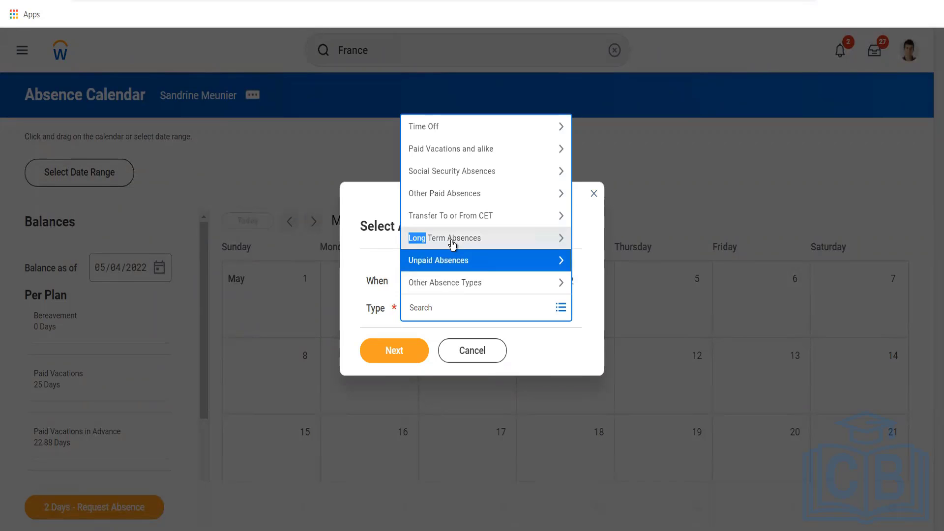
{"action": "left_click", "coordinate": [451, 241]}
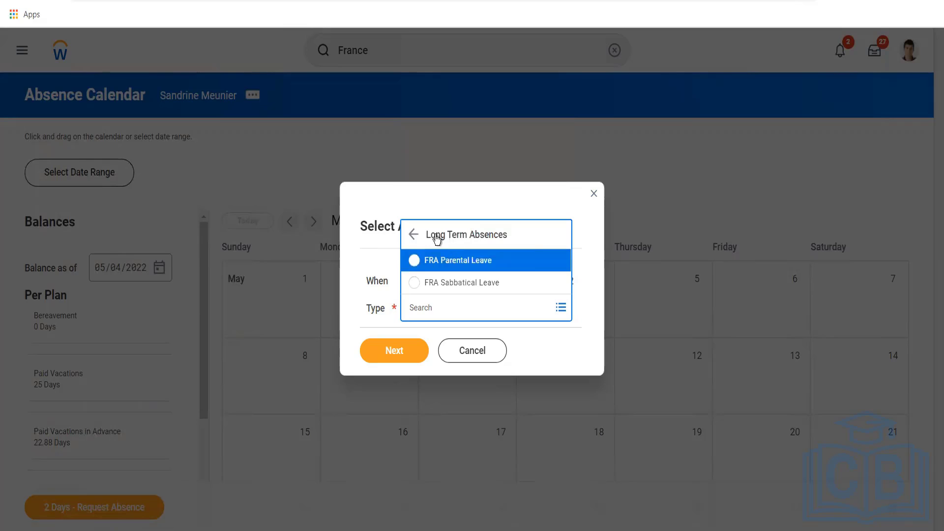
{"action": "left_click", "coordinate": [408, 232]}
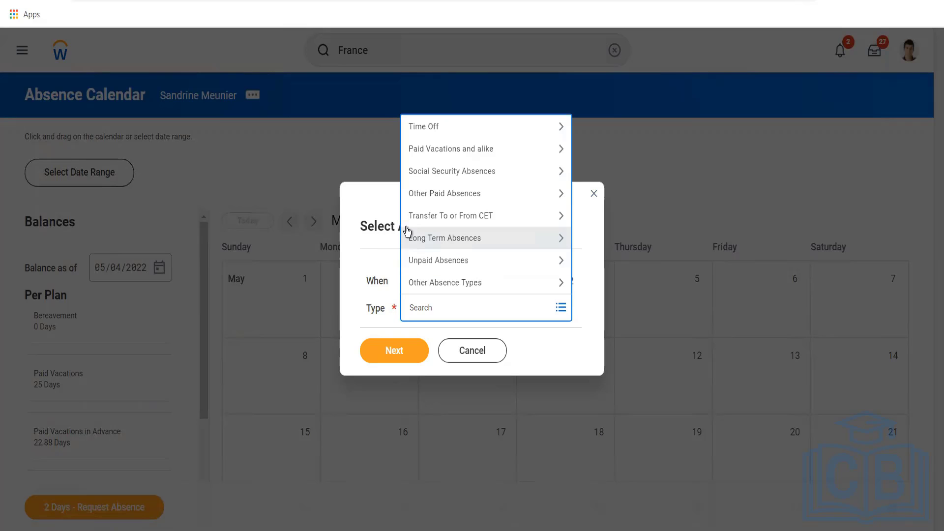
Recheck Other Paid Absences and Unpaid Absences, and look through Other Absence Types and Paid Vacations and alike
{"action": "left_click", "coordinate": [430, 199]}
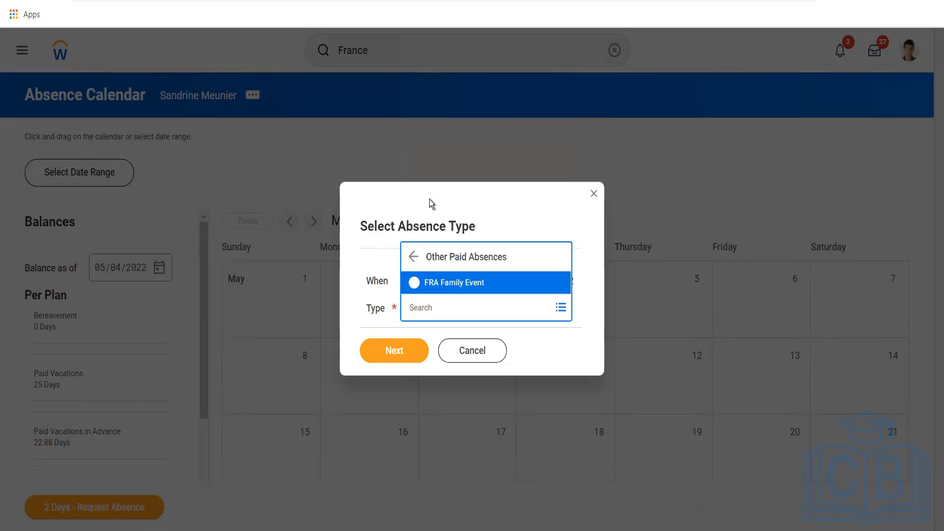
{"action": "left_click", "coordinate": [411, 259]}
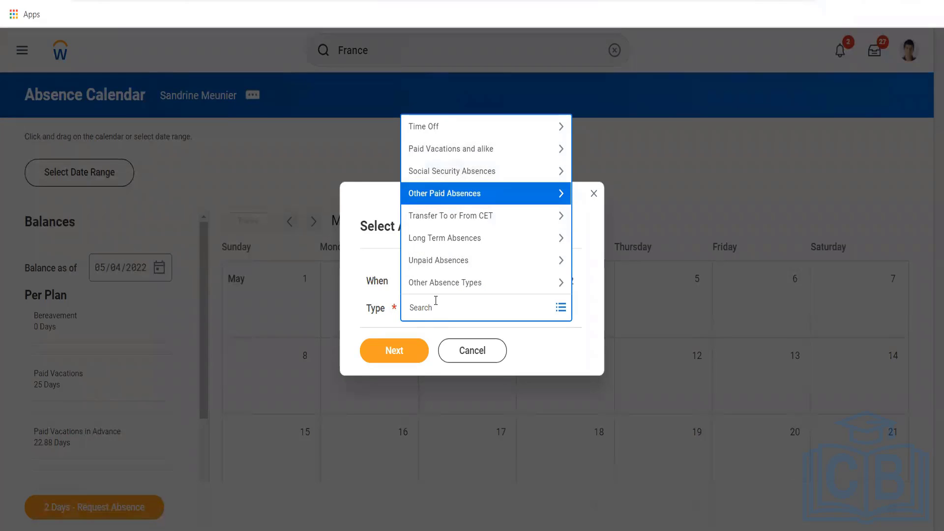
{"action": "left_click", "coordinate": [436, 291]}
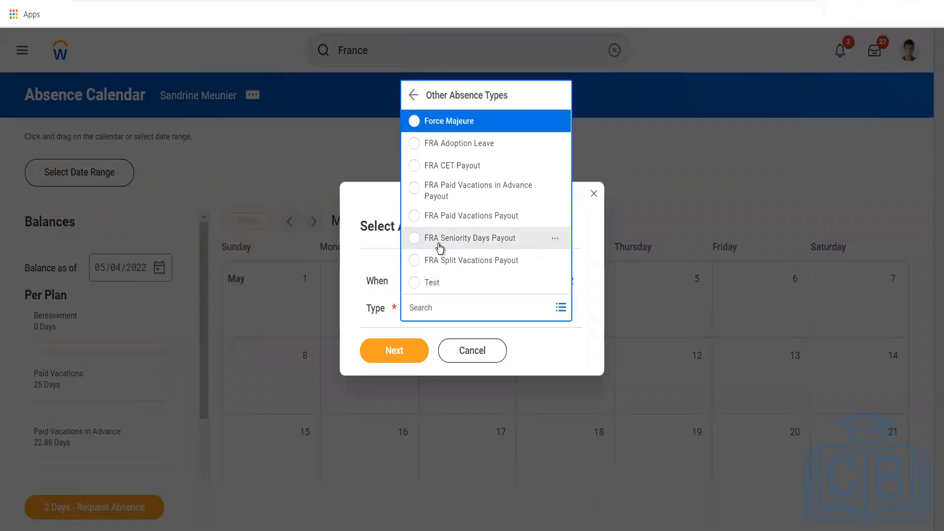
{"action": "left_click", "coordinate": [413, 95]}
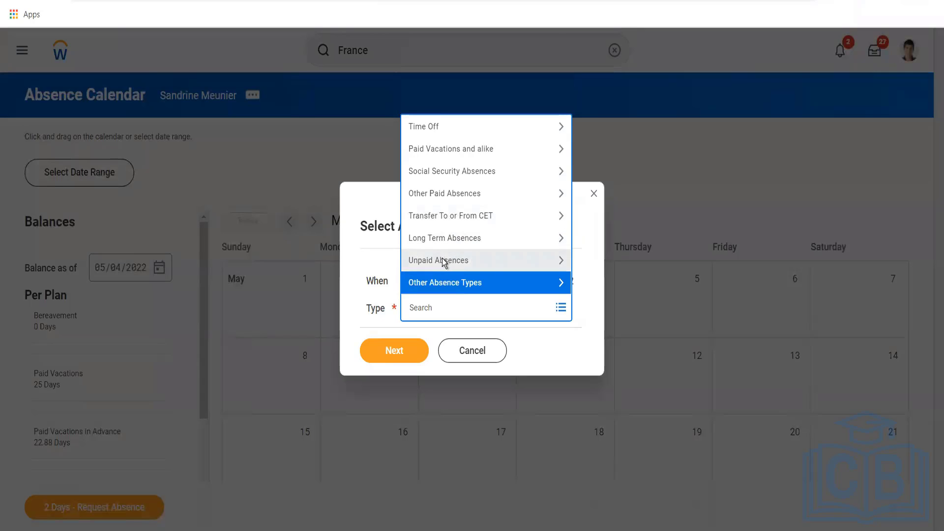
{"action": "left_click", "coordinate": [442, 260]}
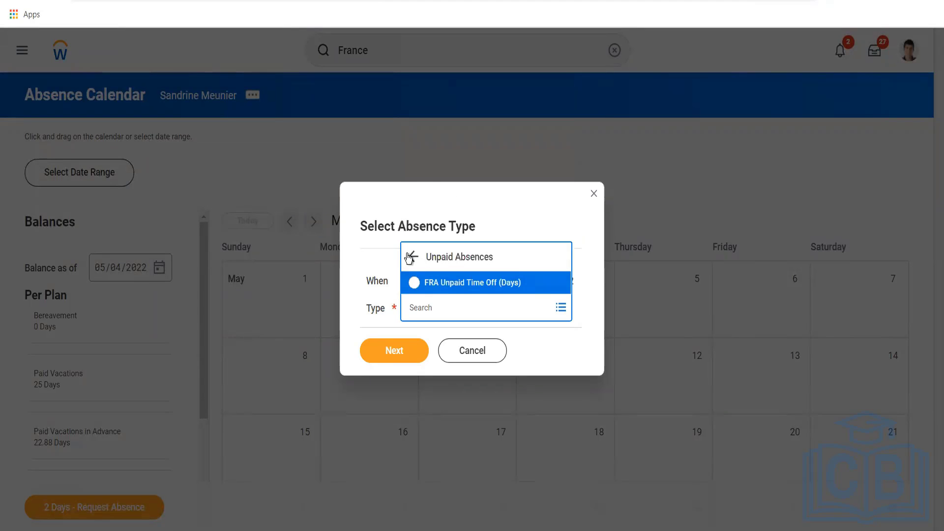
{"action": "left_click", "coordinate": [409, 257]}
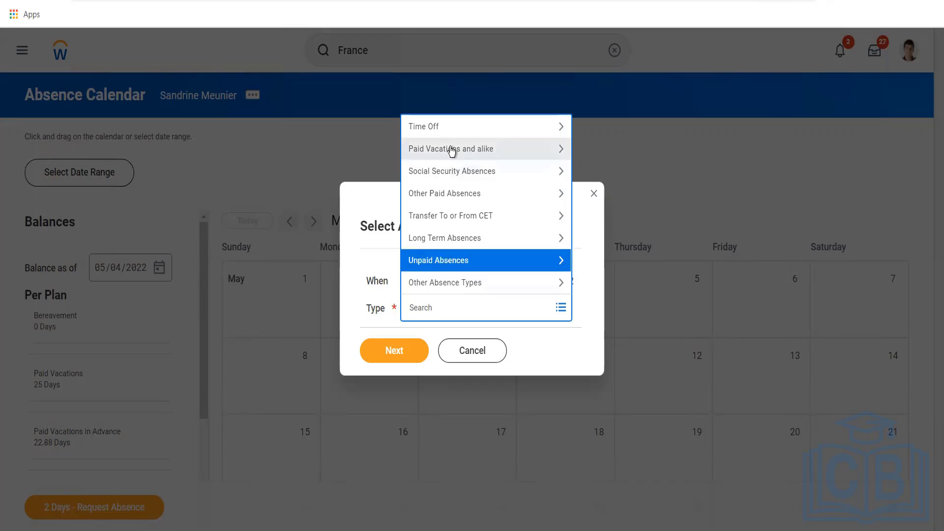
{"action": "left_click", "coordinate": [451, 148]}
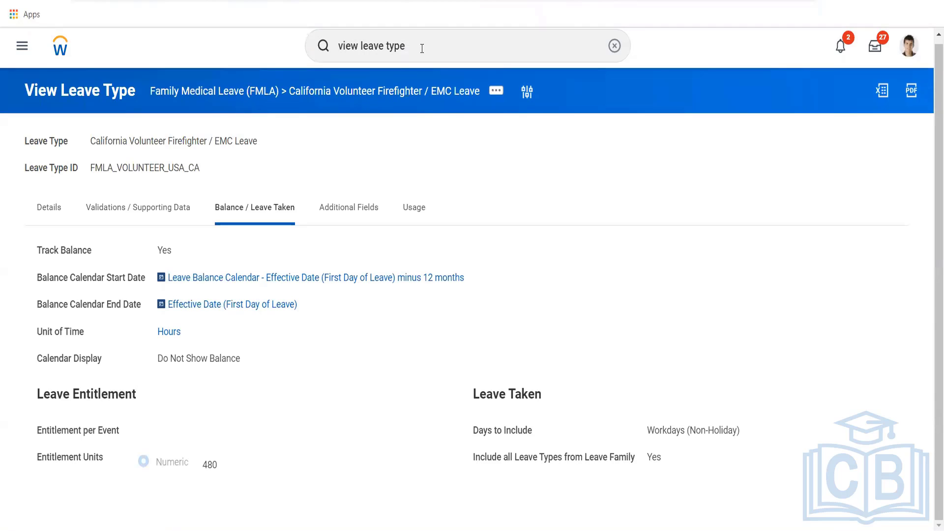
Change the global search to "view absence" and open the View Absence Table report
{"action": "left_click", "coordinate": [422, 48]}
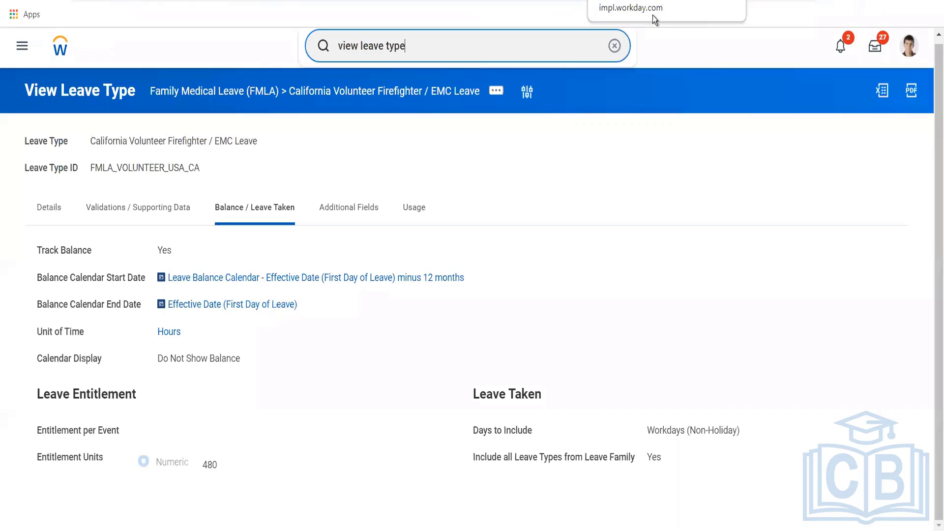
{"action": "key", "text": "BackSpace"}
{"action": "key", "text": "BackSpace"}
{"action": "key", "text": "BackSpace"}
{"action": "key", "text": "BackSpace"}
{"action": "key", "text": "BackSpace"}
{"action": "key", "text": "BackSpace"}
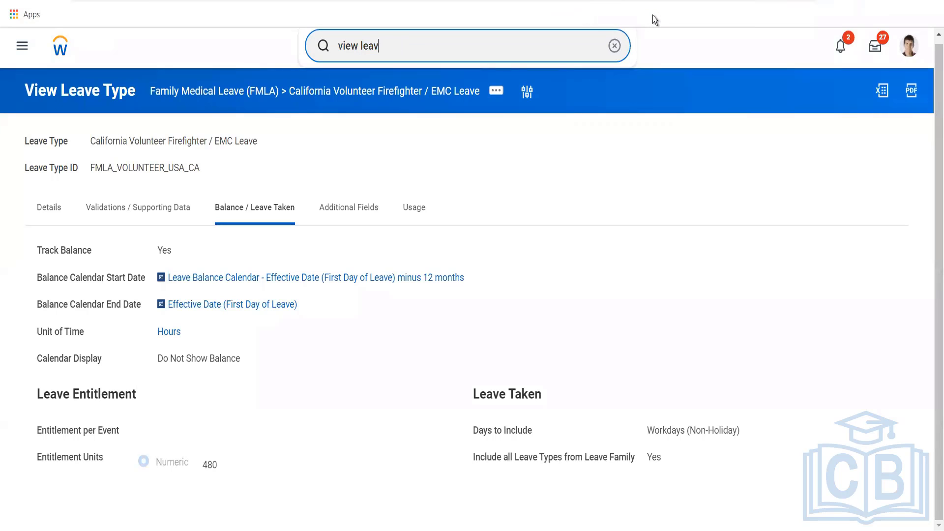
{"action": "key", "text": "BackSpace"}
{"action": "key", "text": "BackSpace"}
{"action": "key", "text": "BackSpace"}
{"action": "type", "text": "a"}
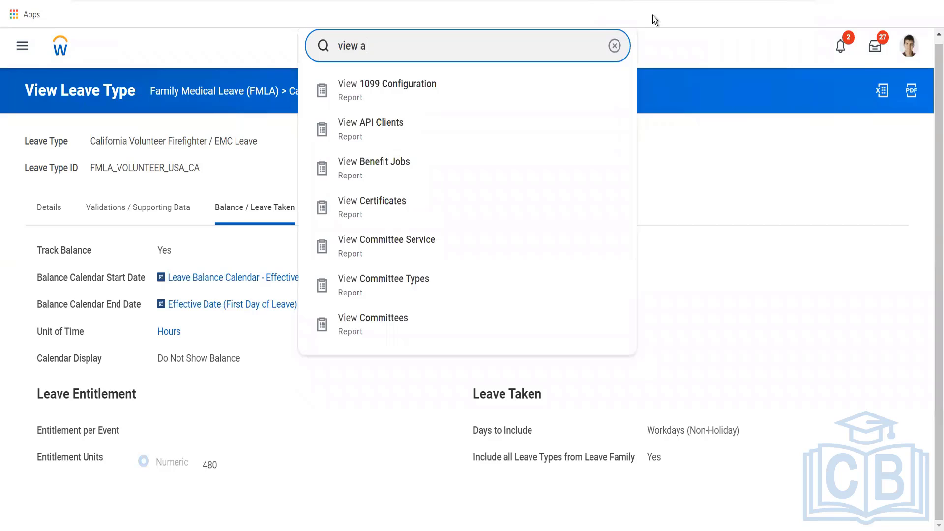
{"action": "type", "text": "bsence"}
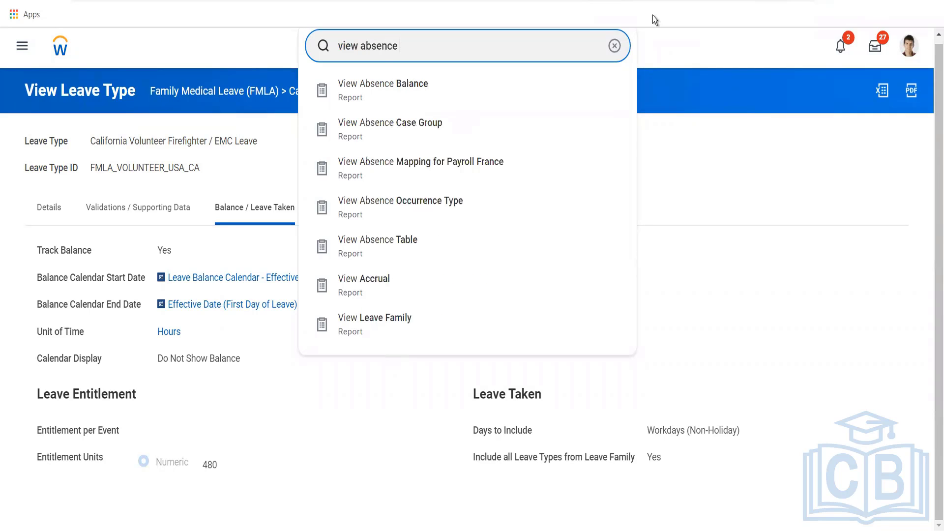
{"action": "left_click", "coordinate": [414, 242]}
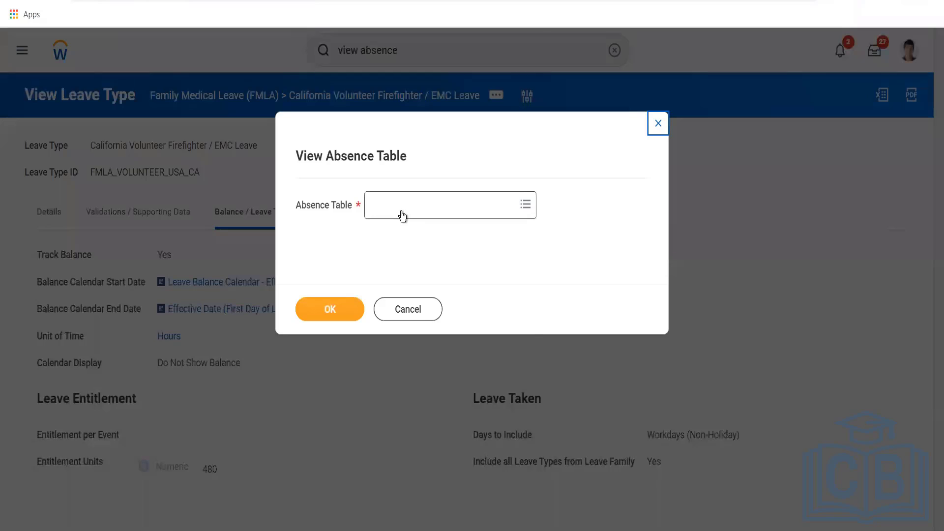
Search the absence tables for "fra" and clear the search
{"action": "left_click", "coordinate": [401, 211]}
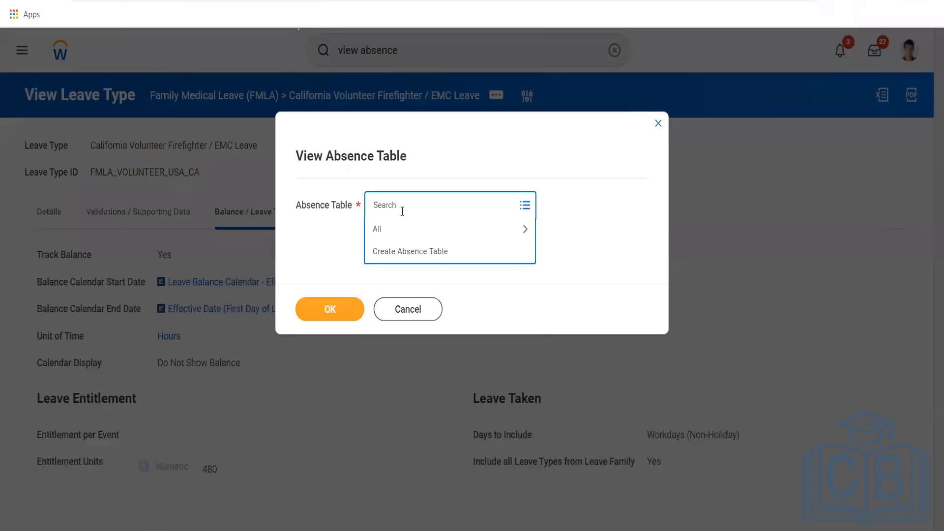
{"action": "type", "text": "fra"}
{"action": "key", "text": "Return"}
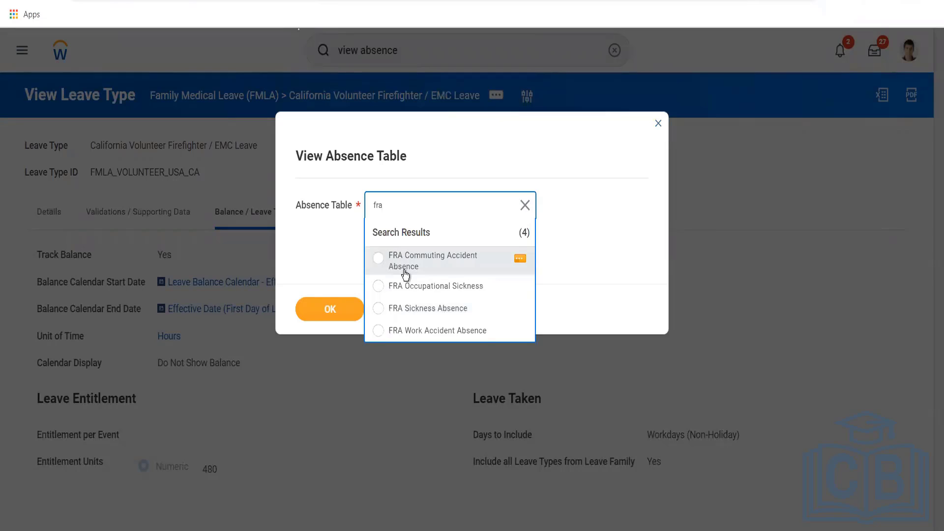
{"action": "left_click", "coordinate": [525, 206]}
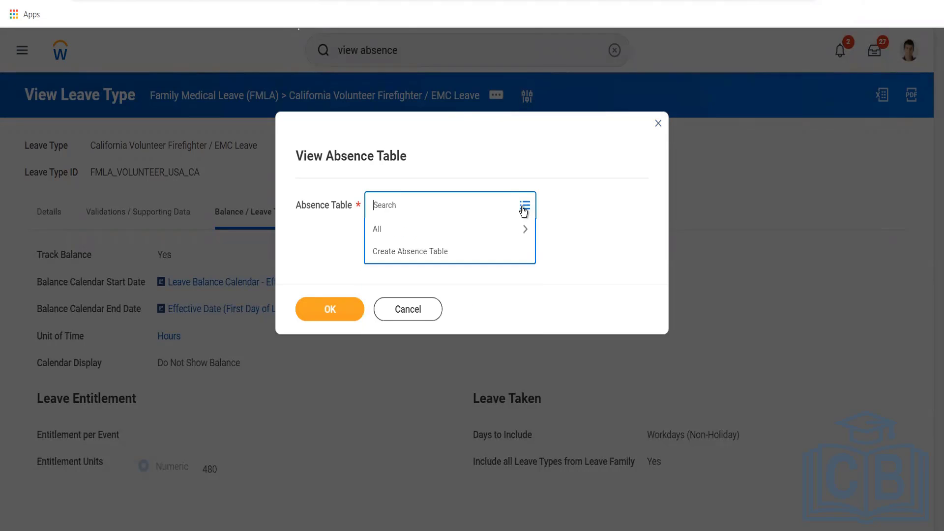
List all absence tables and open the details preview of JPN Annual Leave
{"action": "left_click", "coordinate": [462, 227]}
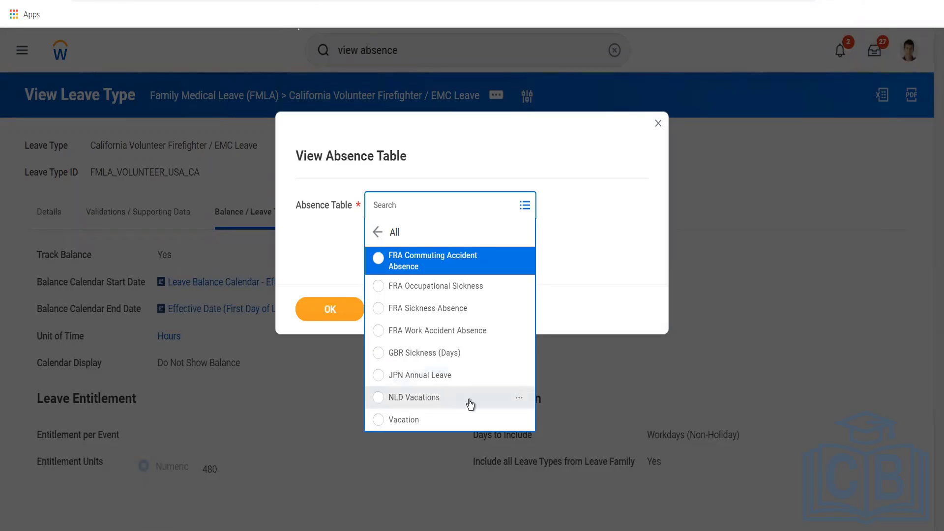
{"action": "mouse_move", "coordinate": [524, 401]}
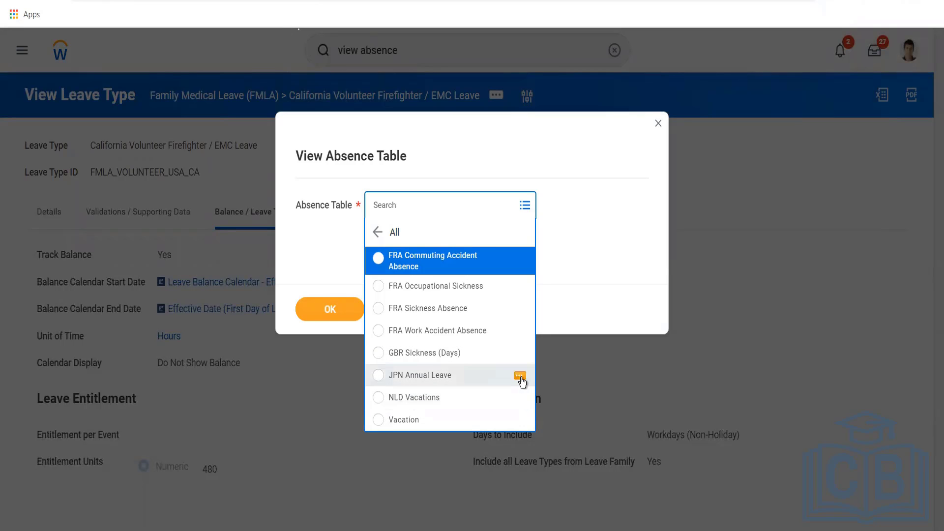
{"action": "left_click", "coordinate": [520, 376]}
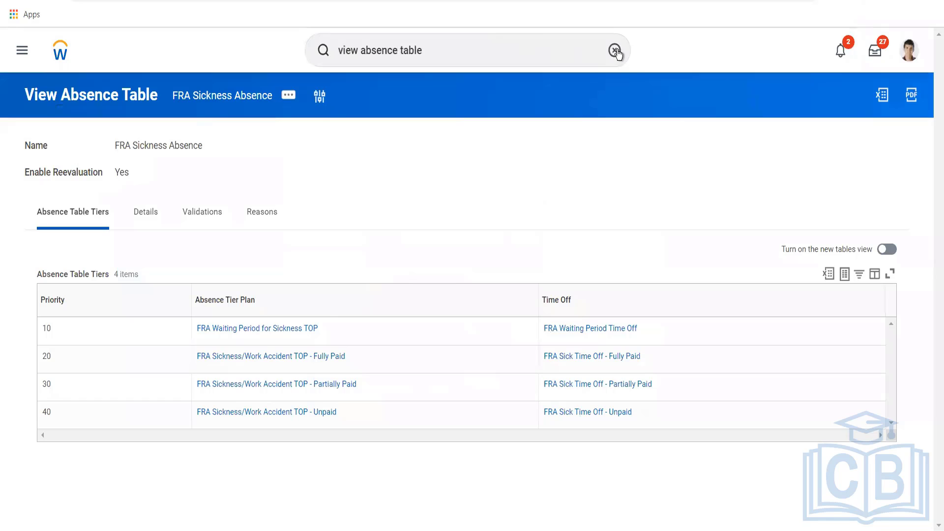
Search globally for "japan" and open the profile of the second Customer Service Representative found in Tokyo
{"action": "left_click", "coordinate": [615, 51]}
{"action": "type", "text": "ja"}
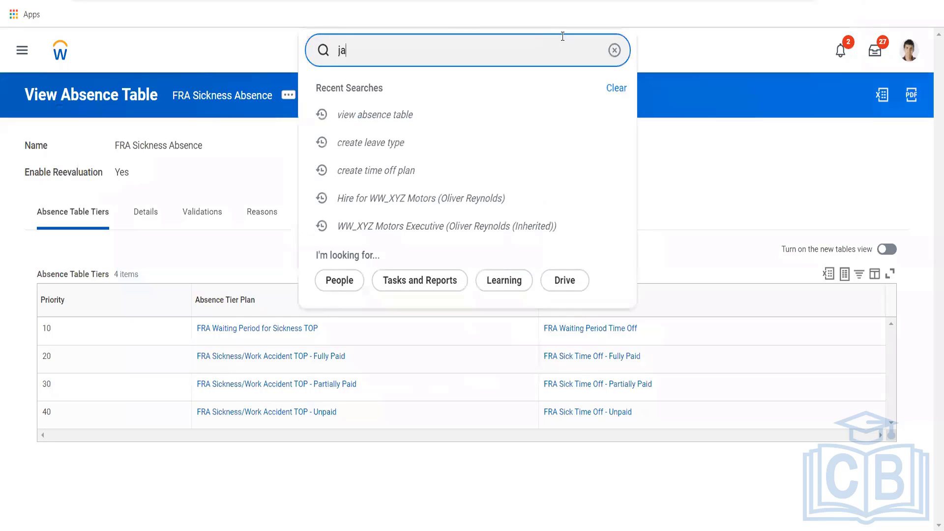
{"action": "type", "text": "pan"}
{"action": "key", "text": "Return"}
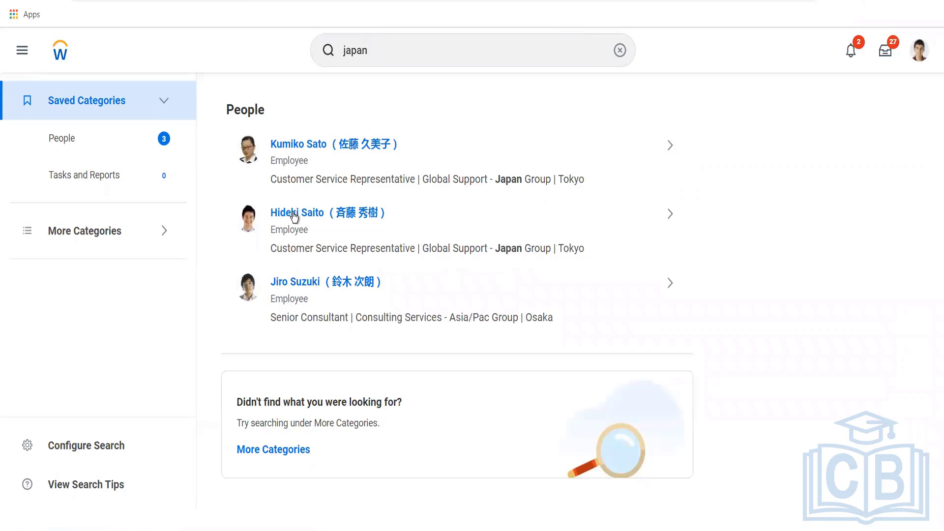
{"action": "left_click", "coordinate": [294, 216]}
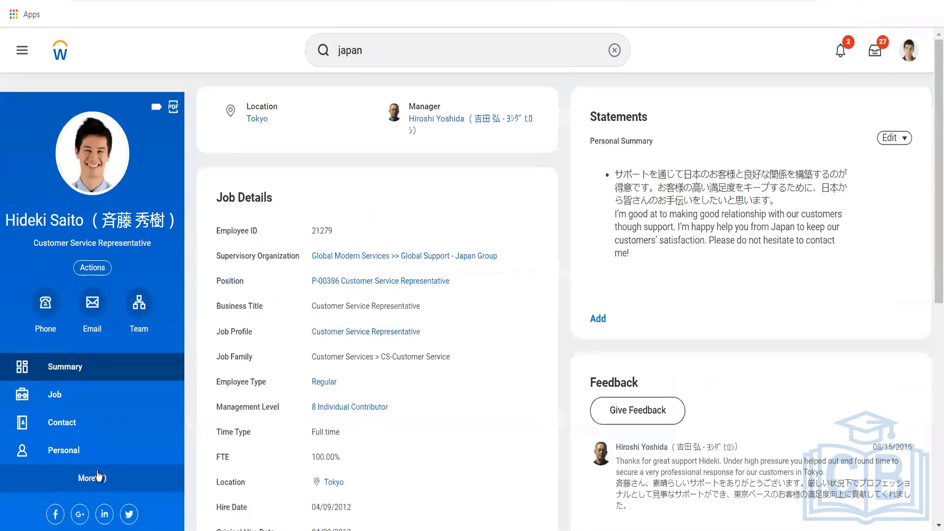
Show the additional profile sections and open the worker's Time Off Balance under Time Off
{"action": "left_click", "coordinate": [98, 476]}
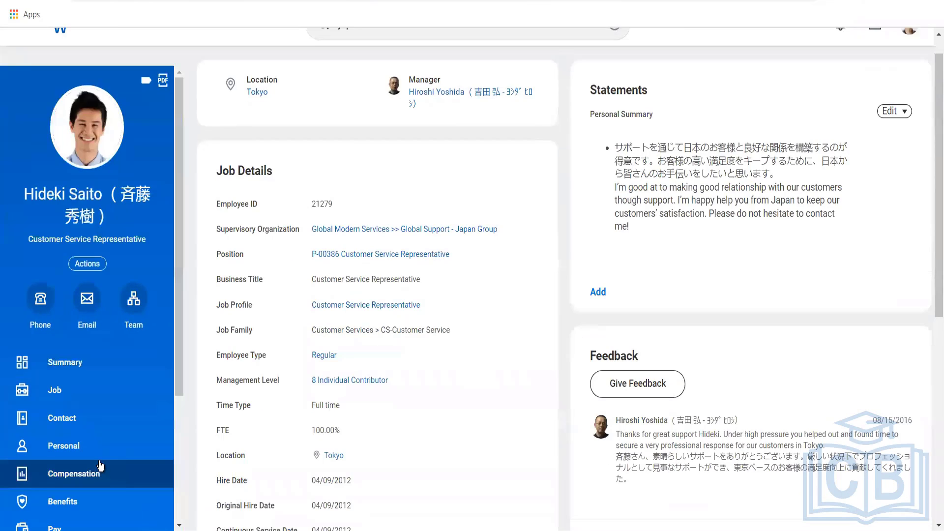
{"action": "scroll", "coordinate": [99, 470], "scroll_direction": "down", "scroll_amount": 4}
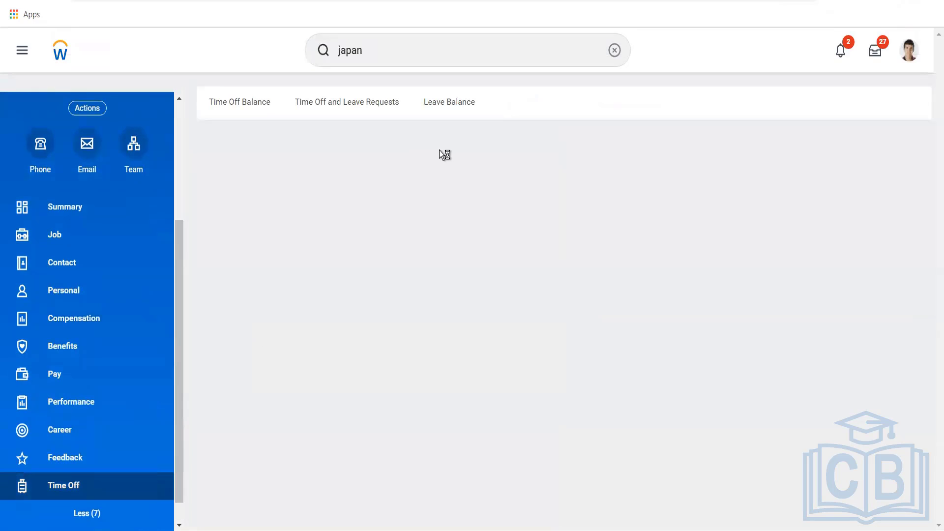
{"action": "left_click", "coordinate": [252, 109]}
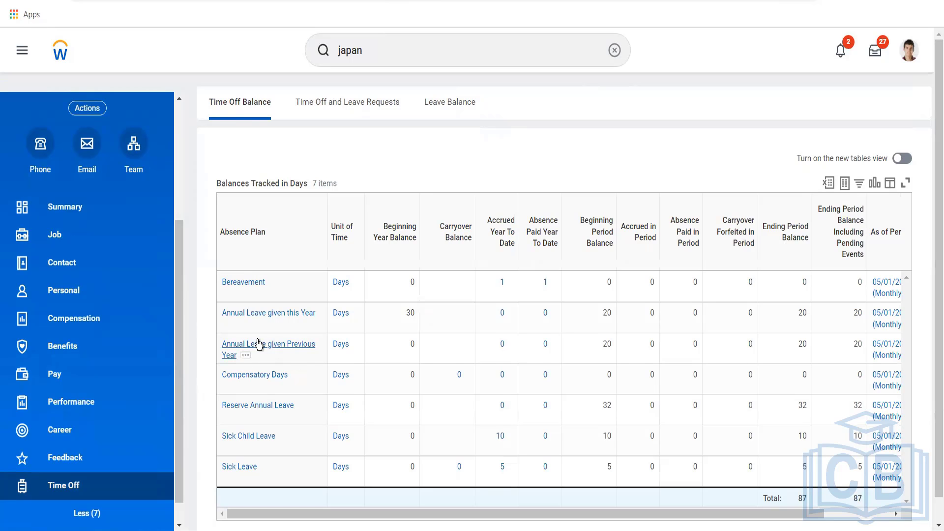
Compare the worker's annual leave balances with the previous-year and current-year tiers of the JPN Annual Leave absence table
{"action": "scroll", "coordinate": [258, 340], "scroll_direction": "down", "scroll_amount": 1}
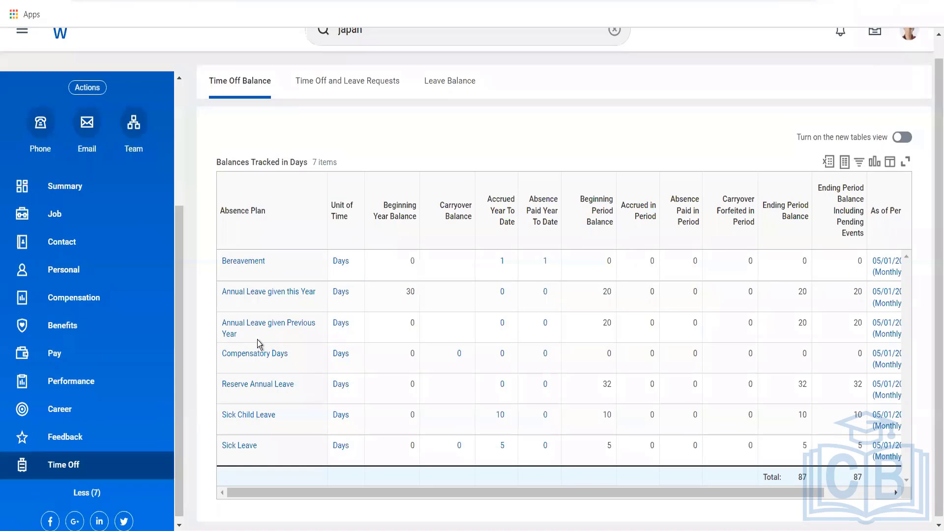
{"action": "scroll", "coordinate": [165, 308], "scroll_direction": "up", "scroll_amount": 4}
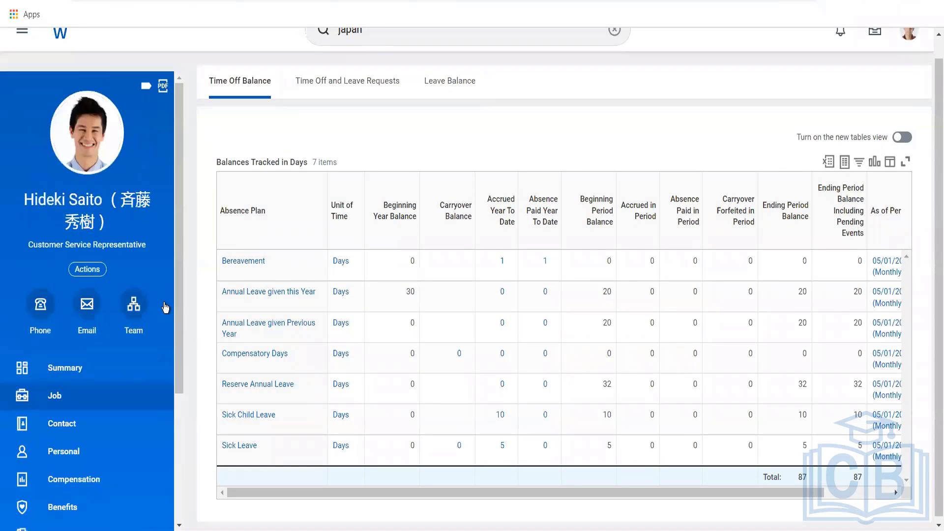
{"action": "mouse_move", "coordinate": [227, 301]}
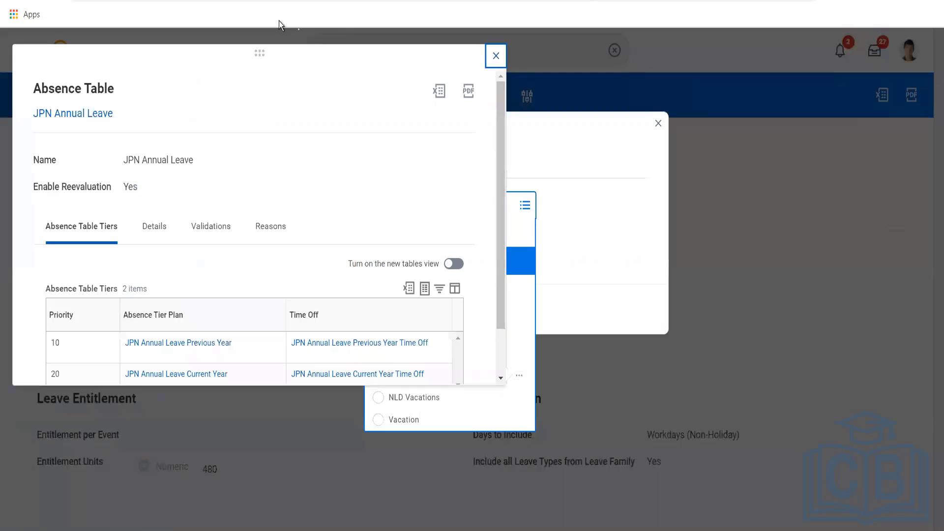
{"action": "scroll", "coordinate": [194, 235], "scroll_direction": "down", "scroll_amount": 1}
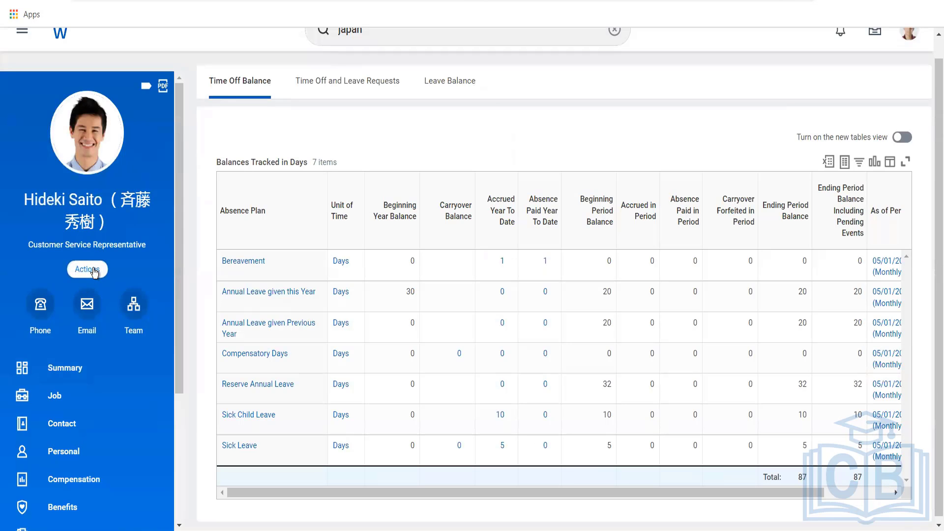
Start entering an absence for the worker from the Time and Leave actions on their profile
{"action": "left_click", "coordinate": [95, 273]}
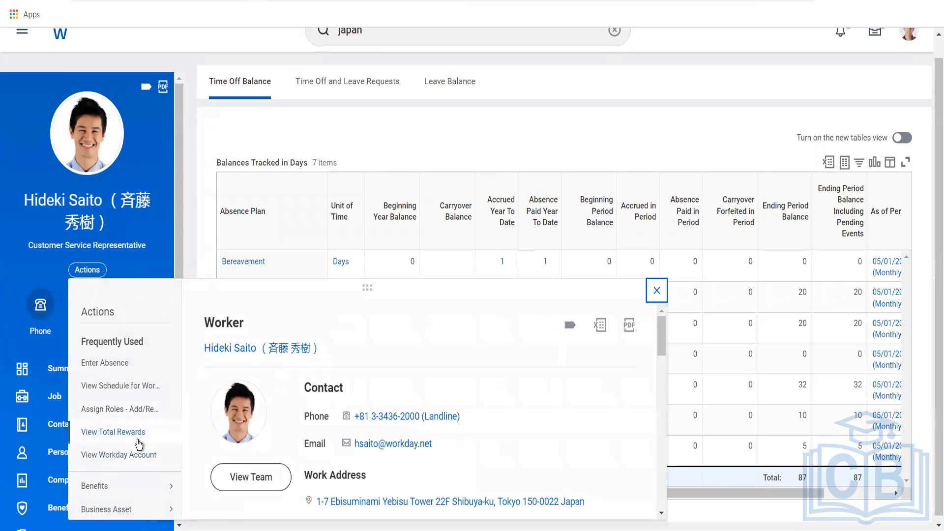
{"action": "scroll", "coordinate": [139, 445], "scroll_direction": "down", "scroll_amount": 5}
{"action": "mouse_move", "coordinate": [140, 445]}
{"action": "scroll", "coordinate": [140, 445], "scroll_direction": "down", "scroll_amount": 1}
{"action": "scroll", "coordinate": [140, 445], "scroll_direction": "down", "scroll_amount": 1}
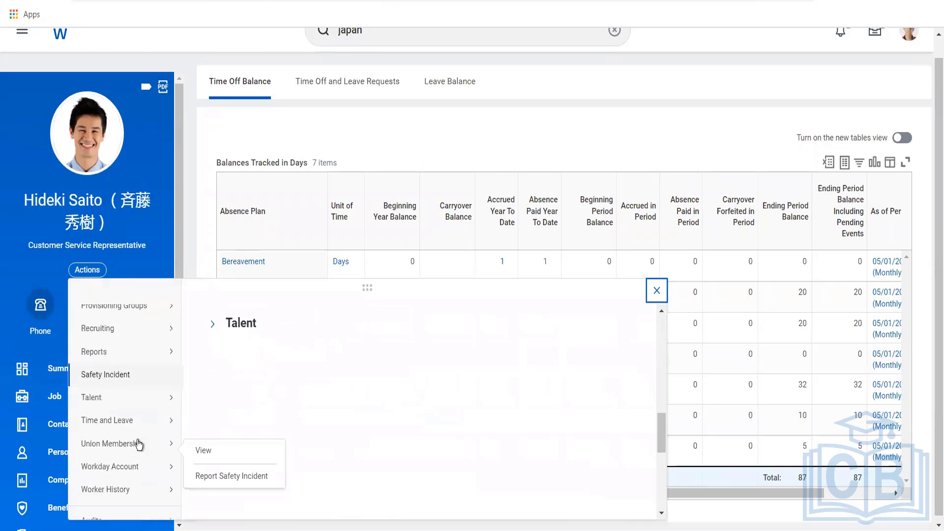
{"action": "mouse_move", "coordinate": [152, 419]}
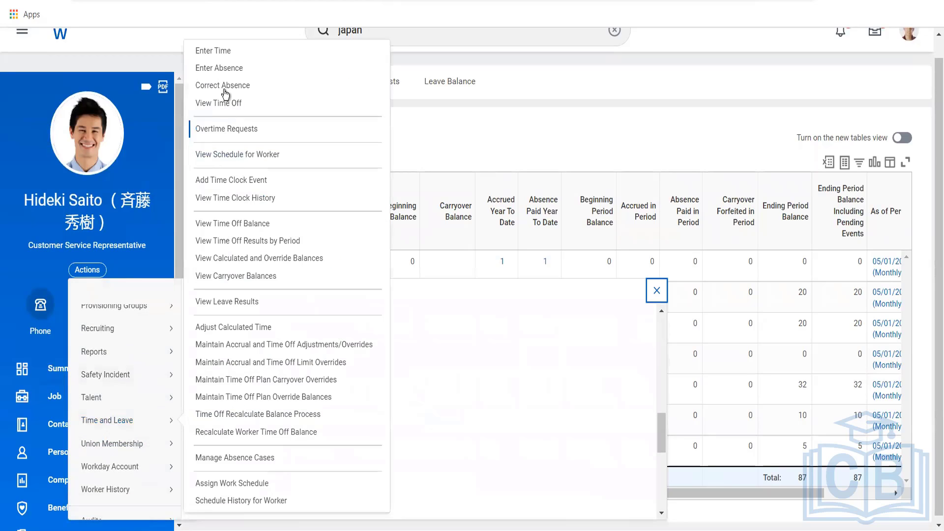
{"action": "left_click", "coordinate": [223, 69]}
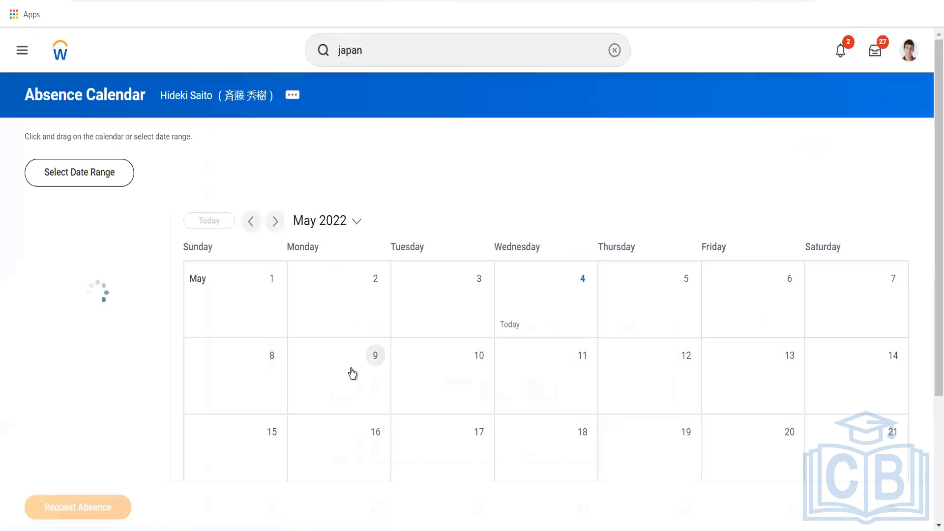
Start an absence request for May 9, 2022 and inspect the JPN Annual Leave absence table among the time off types
{"action": "left_click", "coordinate": [359, 371]}
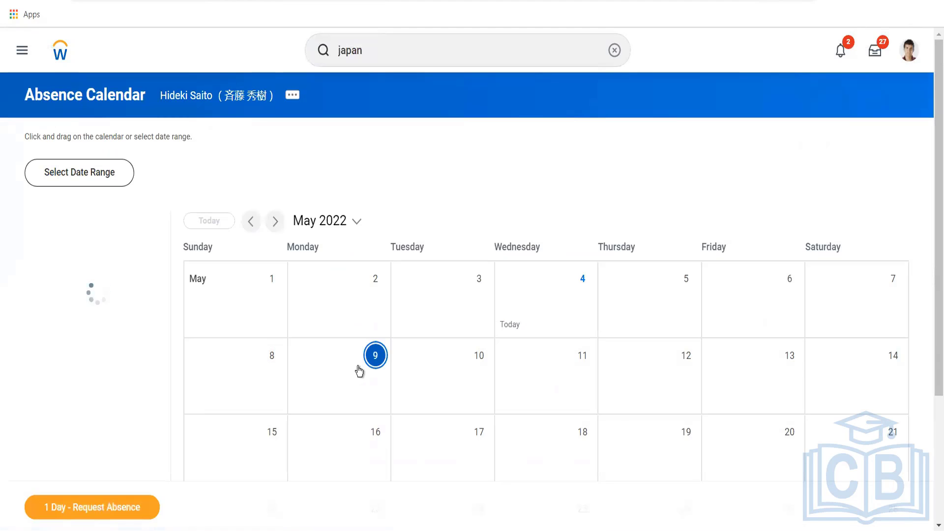
{"action": "left_click", "coordinate": [97, 505]}
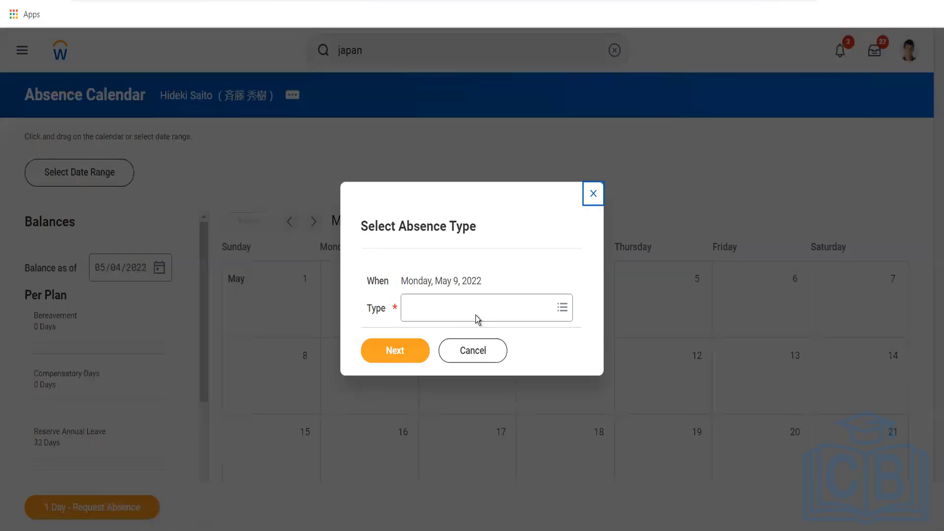
{"action": "left_click", "coordinate": [476, 315]}
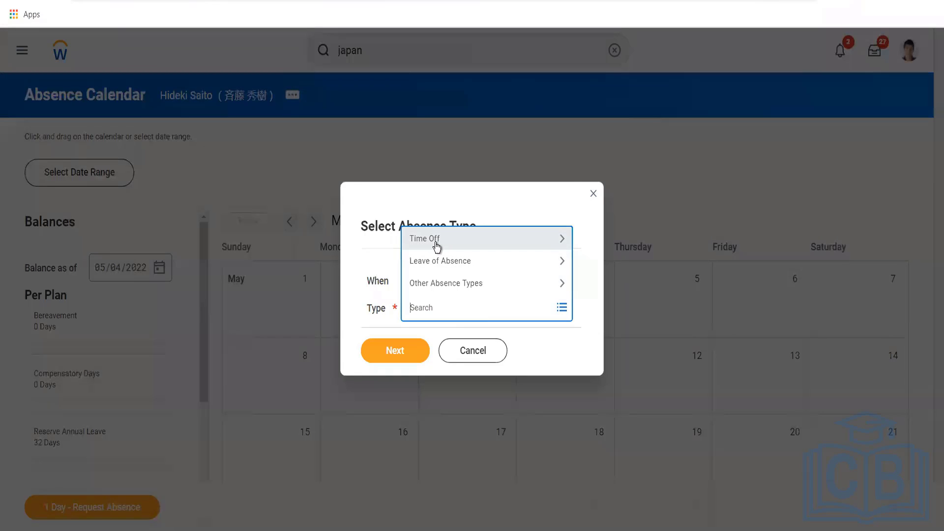
{"action": "left_click", "coordinate": [436, 242]}
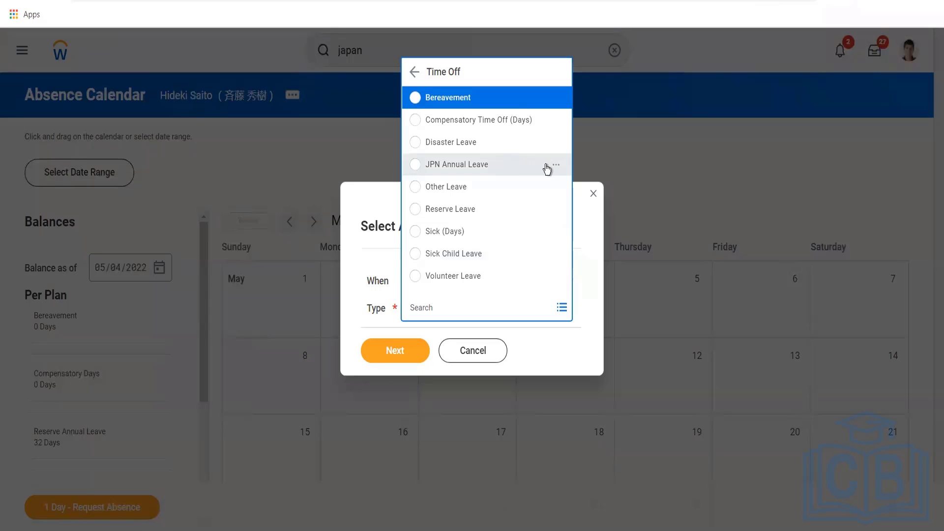
{"action": "left_click", "coordinate": [557, 165]}
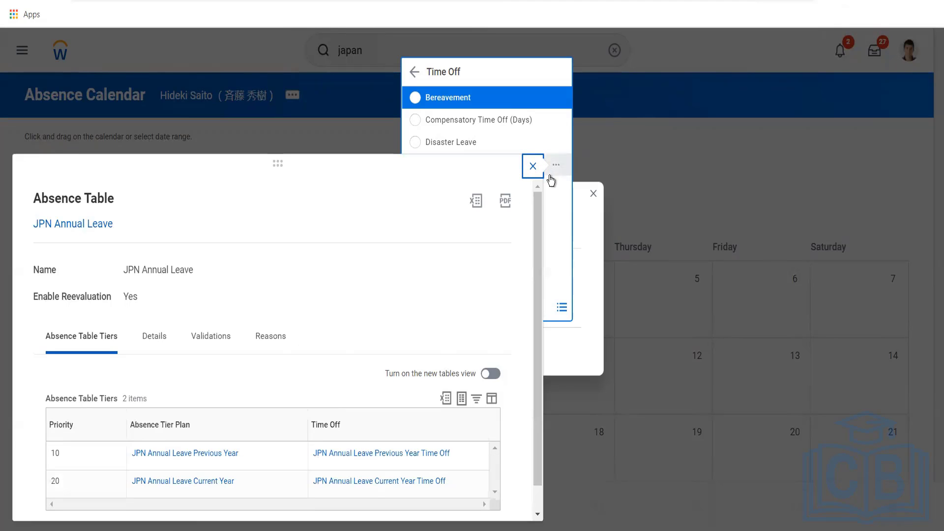
{"action": "left_click", "coordinate": [532, 166]}
Set the absence type to JPN Annual Leave and continue to the request details
{"action": "left_click", "coordinate": [450, 185]}
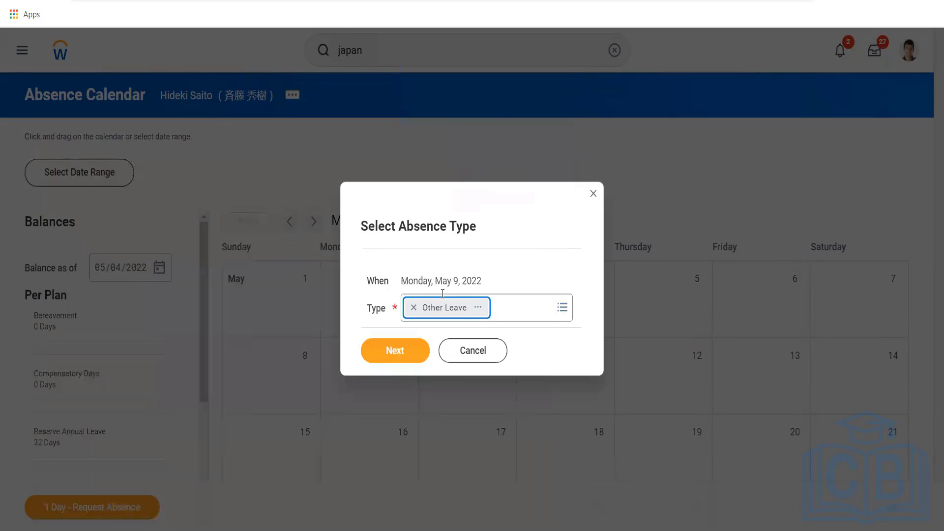
{"action": "left_click", "coordinate": [506, 308]}
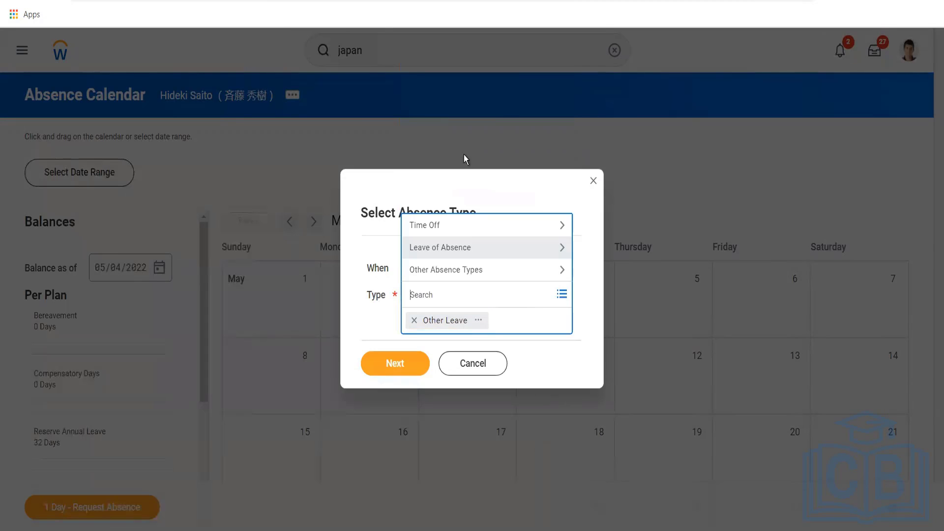
{"action": "left_click", "coordinate": [442, 220]}
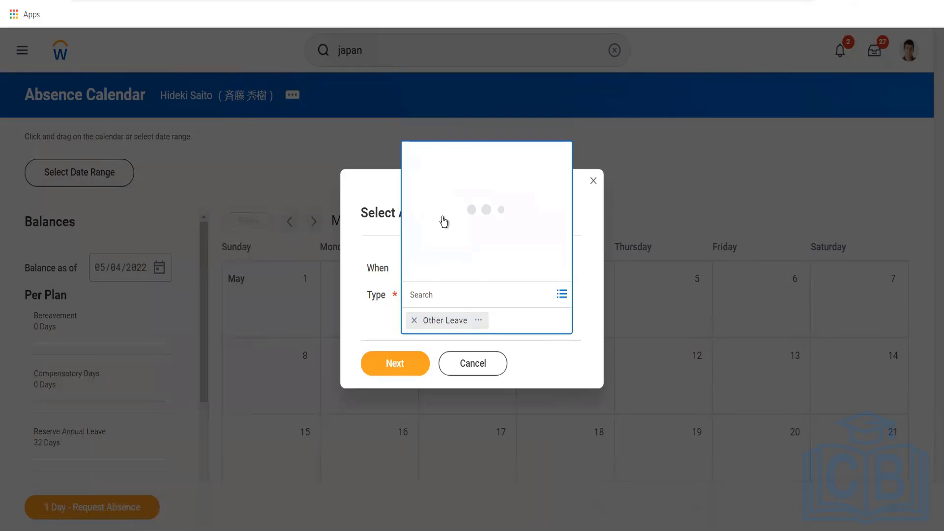
{"action": "left_click", "coordinate": [462, 172]}
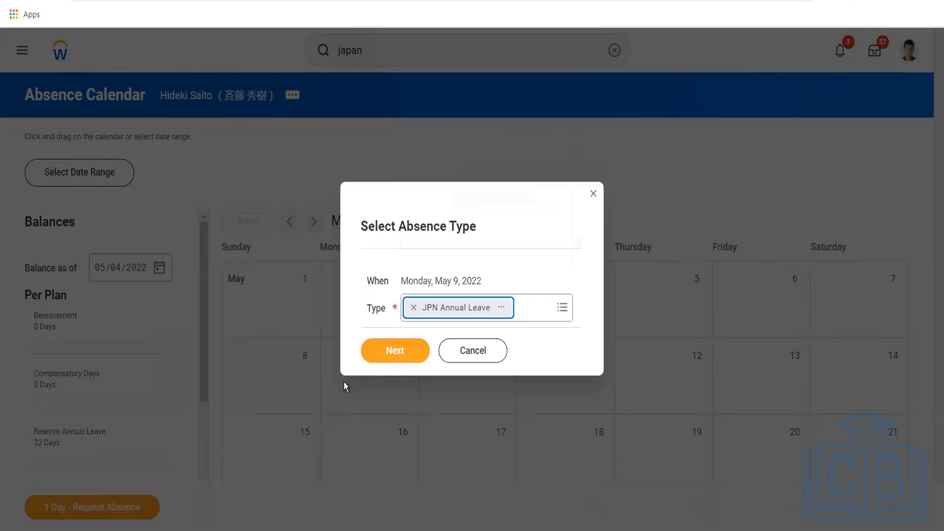
{"action": "left_click", "coordinate": [366, 357]}
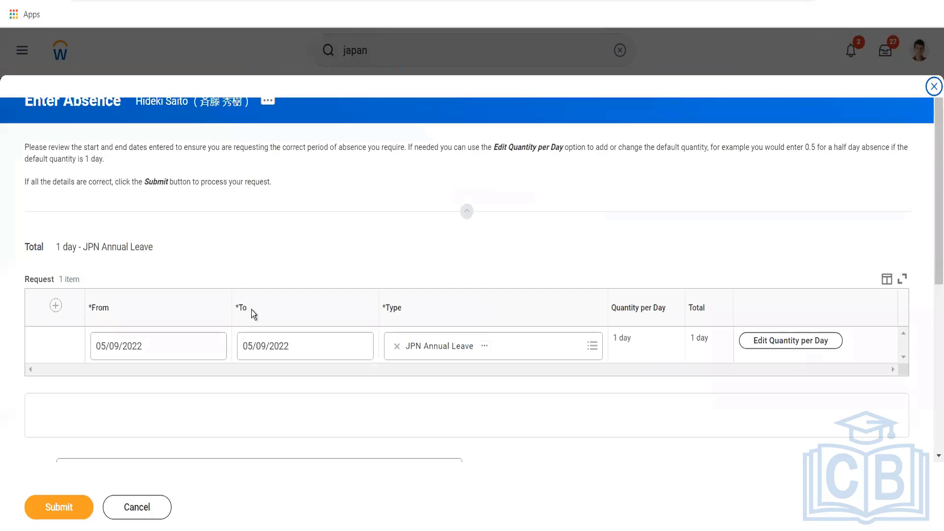
Set the leave request's end date to 05/27/2022 and submit the request
{"action": "left_click", "coordinate": [331, 354]}
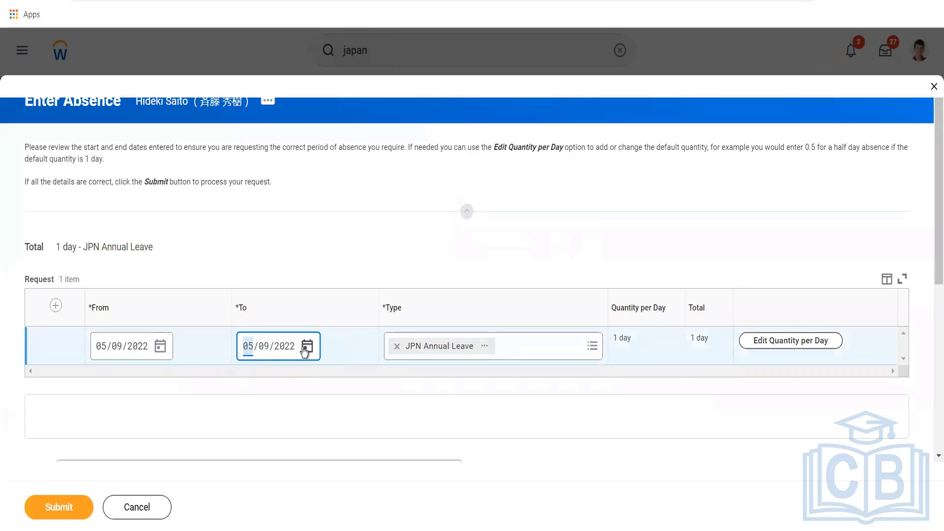
{"action": "left_click", "coordinate": [306, 346]}
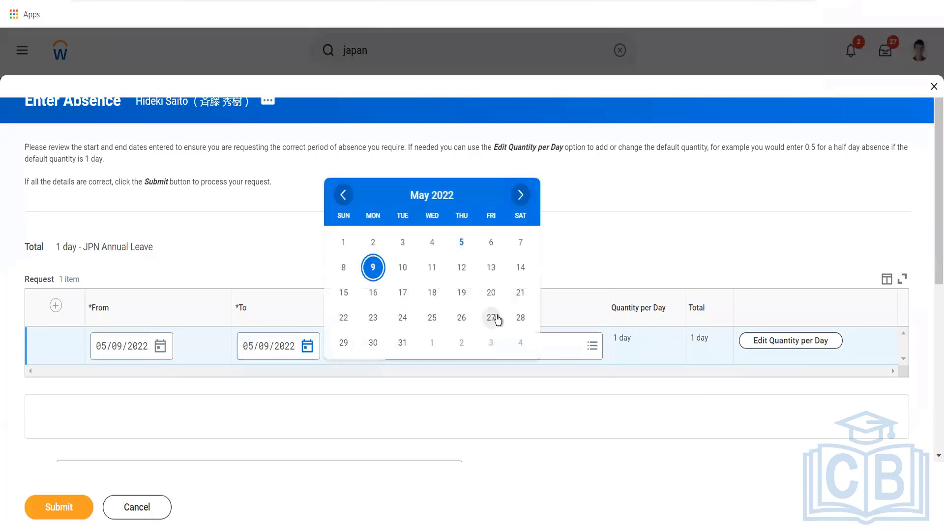
{"action": "left_click", "coordinate": [491, 318]}
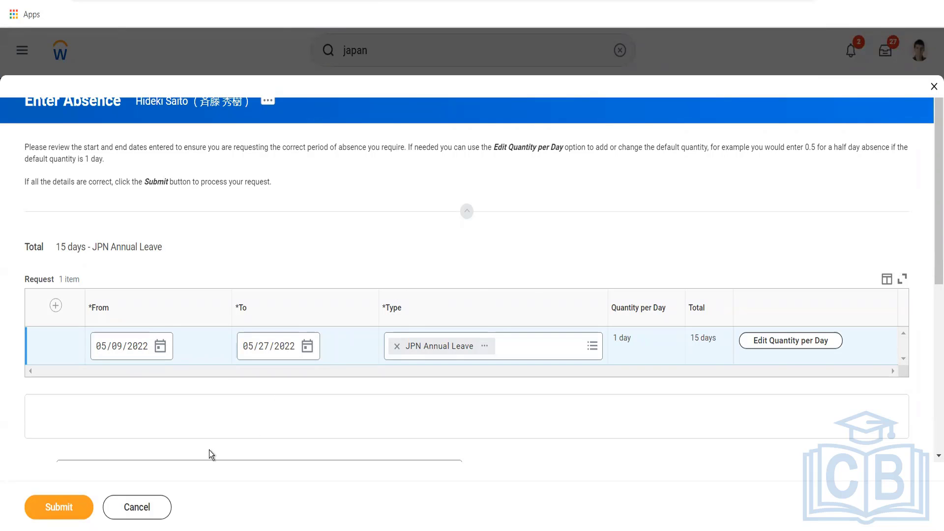
{"action": "left_click", "coordinate": [51, 512]}
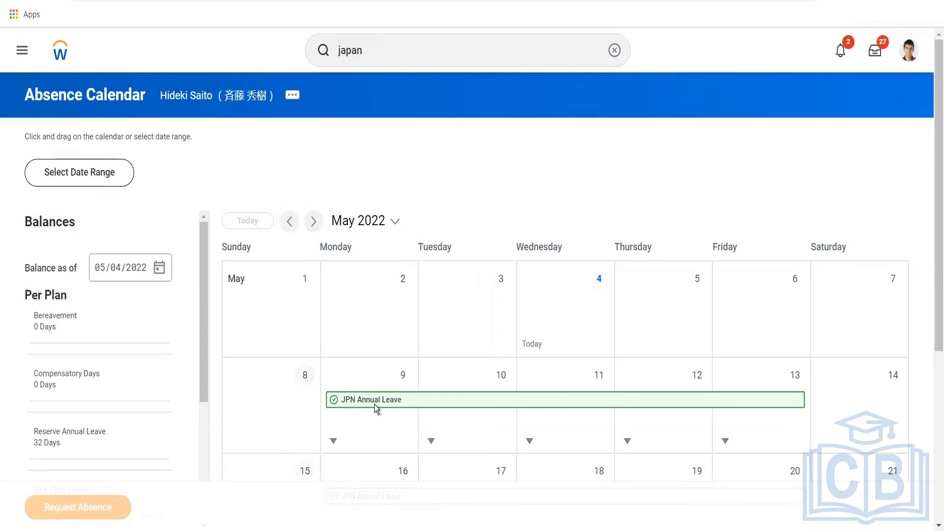
Check the May 2022 absence calendar and open the worker's profile in a new tab
{"action": "scroll", "coordinate": [394, 300], "scroll_direction": "down", "scroll_amount": 5}
{"action": "scroll", "coordinate": [394, 299], "scroll_direction": "up", "scroll_amount": 6}
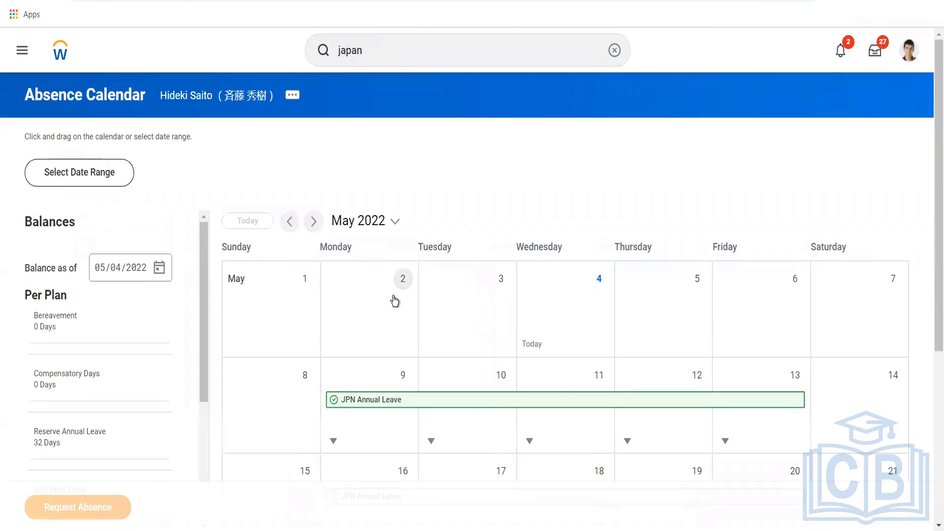
{"action": "right_click", "coordinate": [202, 99]}
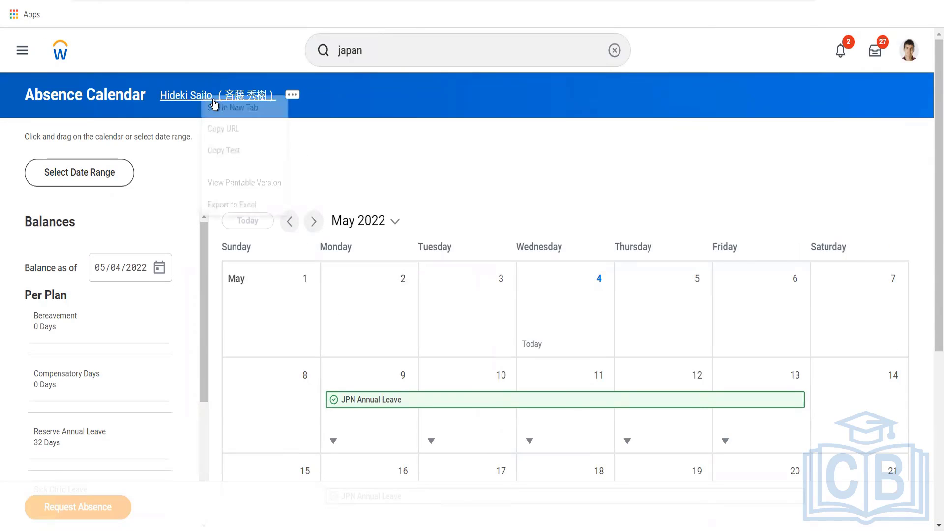
{"action": "left_click", "coordinate": [219, 106]}
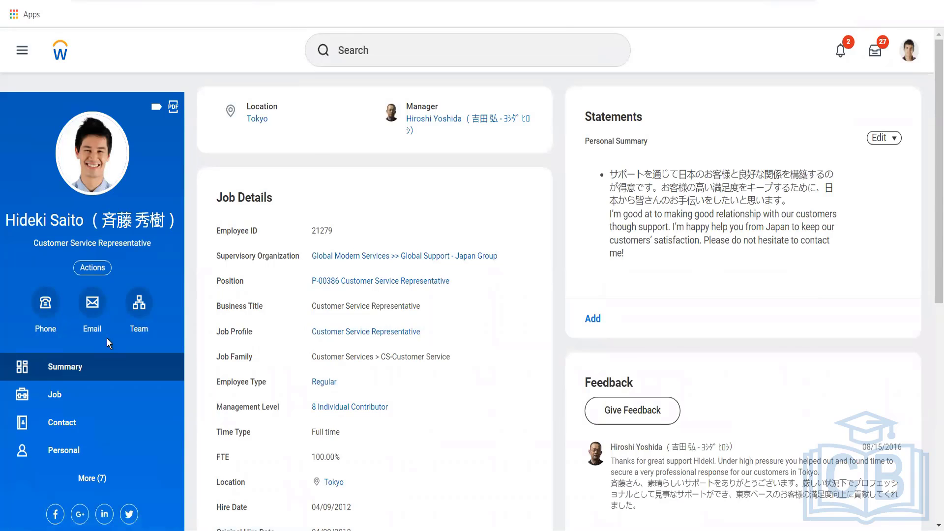
Show the worker's Time Off Balance and examine the balances tracked in days for each absence plan
{"action": "scroll", "coordinate": [107, 338], "scroll_direction": "down", "scroll_amount": 8}
{"action": "left_click", "coordinate": [83, 473]}
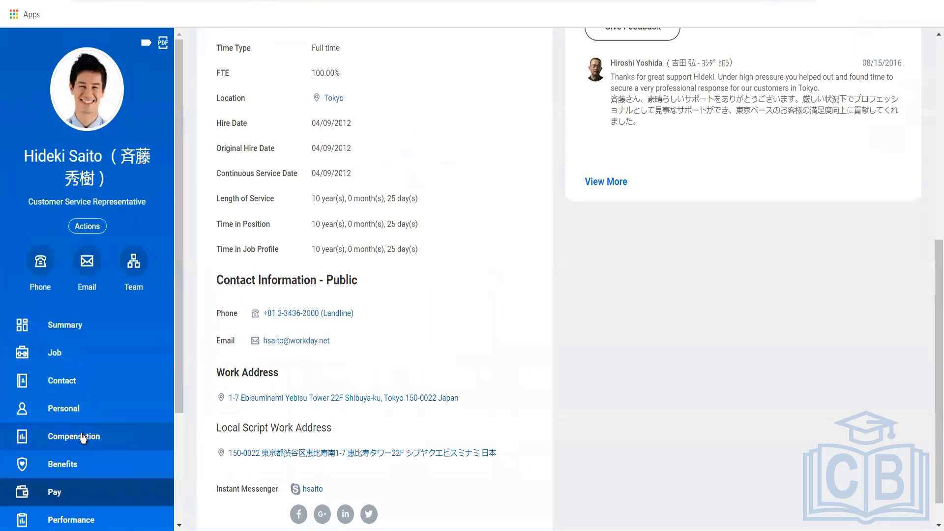
{"action": "scroll", "coordinate": [83, 436], "scroll_direction": "down", "scroll_amount": 3}
{"action": "left_click", "coordinate": [74, 461]}
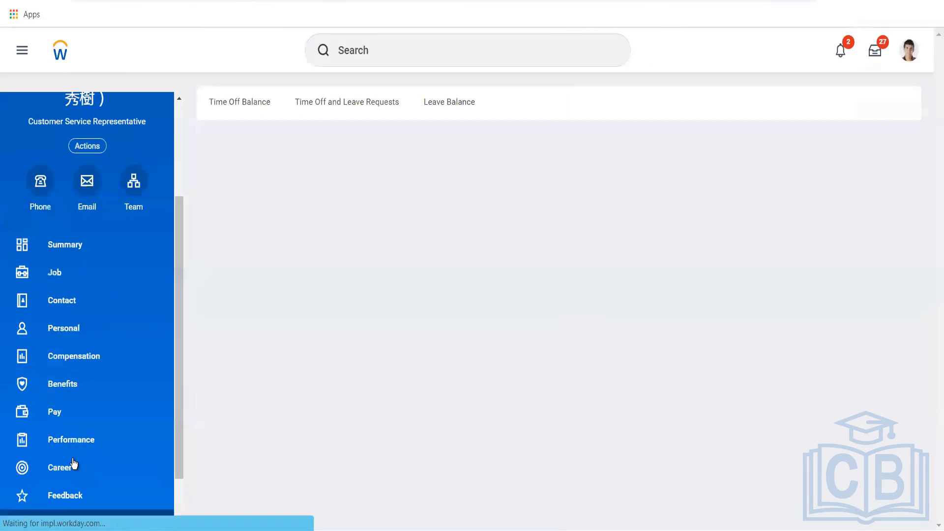
{"action": "left_click", "coordinate": [244, 101]}
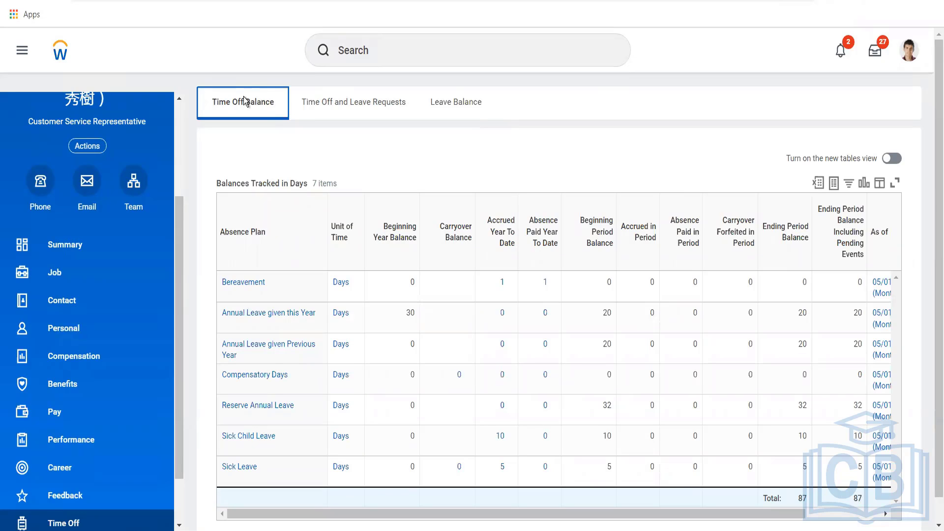
{"action": "left_click", "coordinate": [285, 228]}
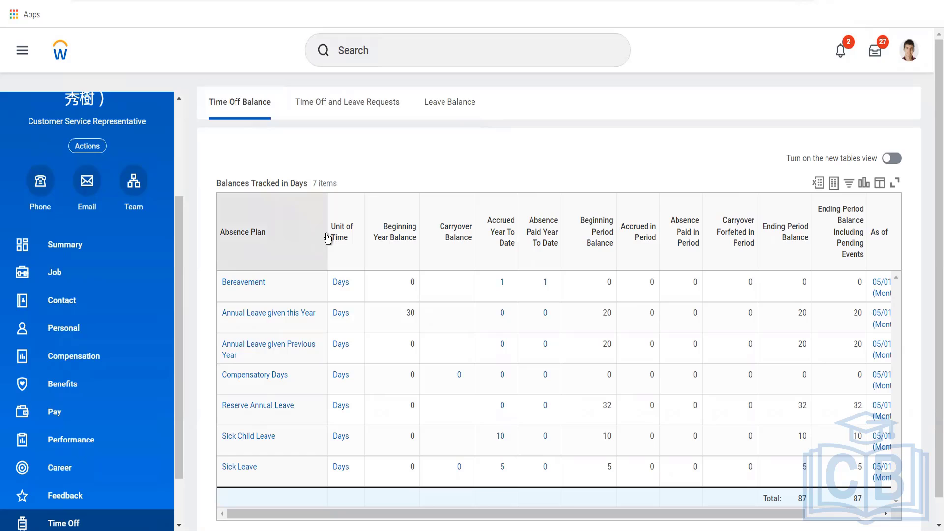
{"action": "left_click", "coordinate": [543, 180]}
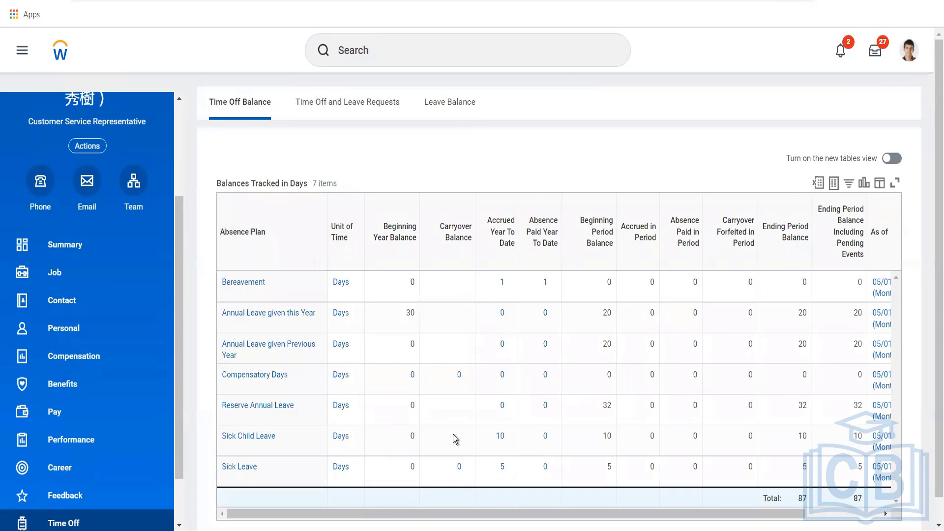
{"action": "scroll", "coordinate": [453, 434], "scroll_direction": "down", "scroll_amount": 1}
{"action": "scroll", "coordinate": [453, 435], "scroll_direction": "up", "scroll_amount": 1}
{"action": "scroll", "coordinate": [553, 517], "scroll_direction": "right", "scroll_amount": 1}
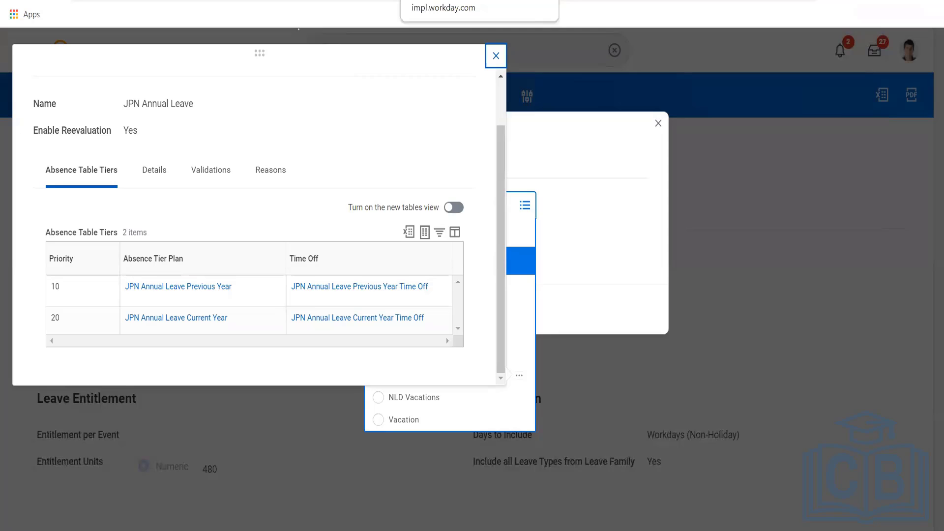
Compare the JPN Annual Leave absence table tiers with the worker's time off balances and absence calendar
{"action": "left_click", "coordinate": [432, 0]}
{"action": "key", "text": "ctrl+Tab"}
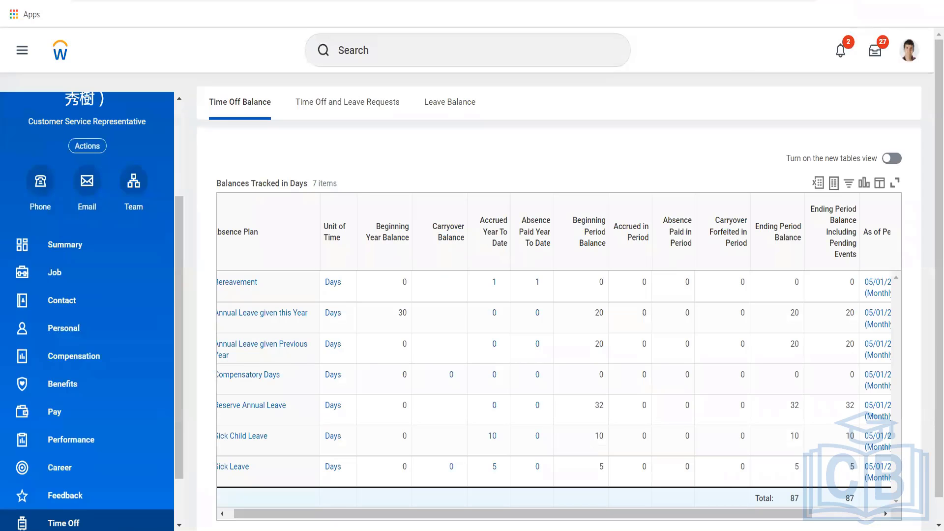
{"action": "key", "text": "ctrl+shift+Tab"}
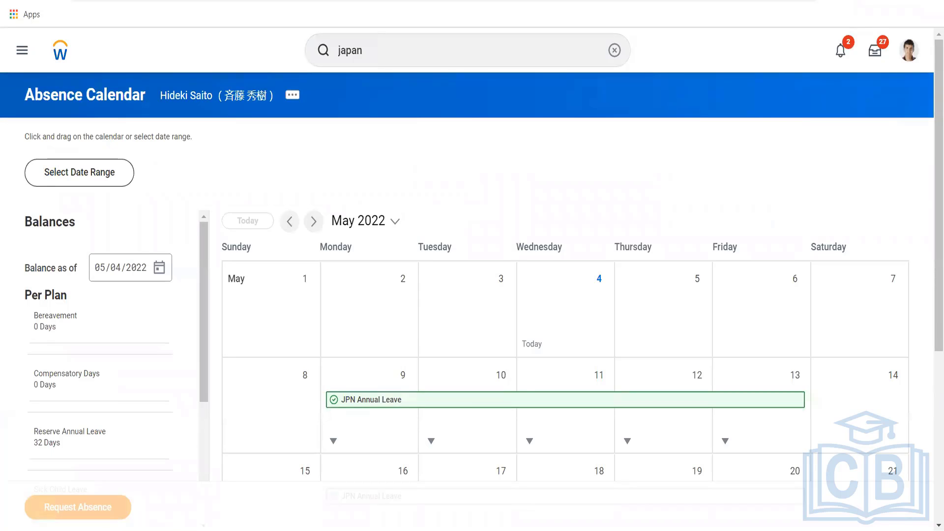
{"action": "key", "text": "ctrl+Tab"}
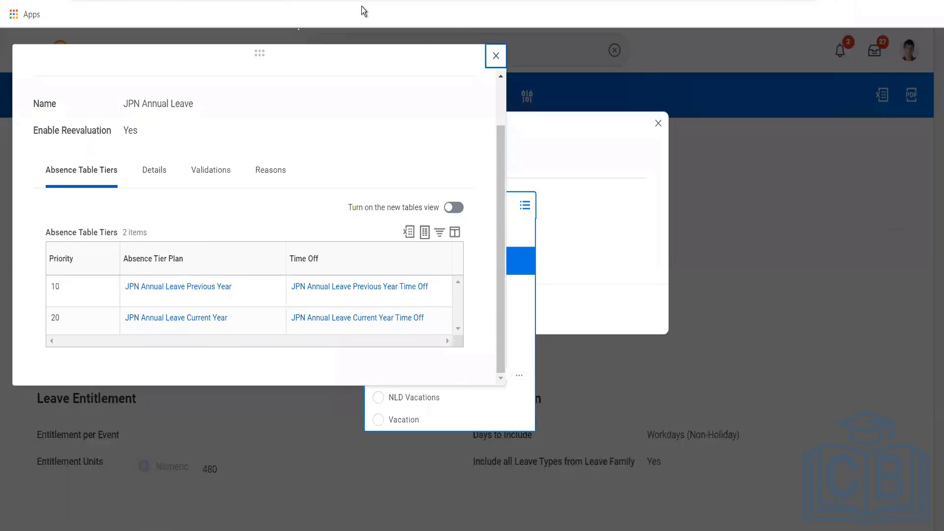
{"action": "key", "text": "ctrl+shift+Tab"}
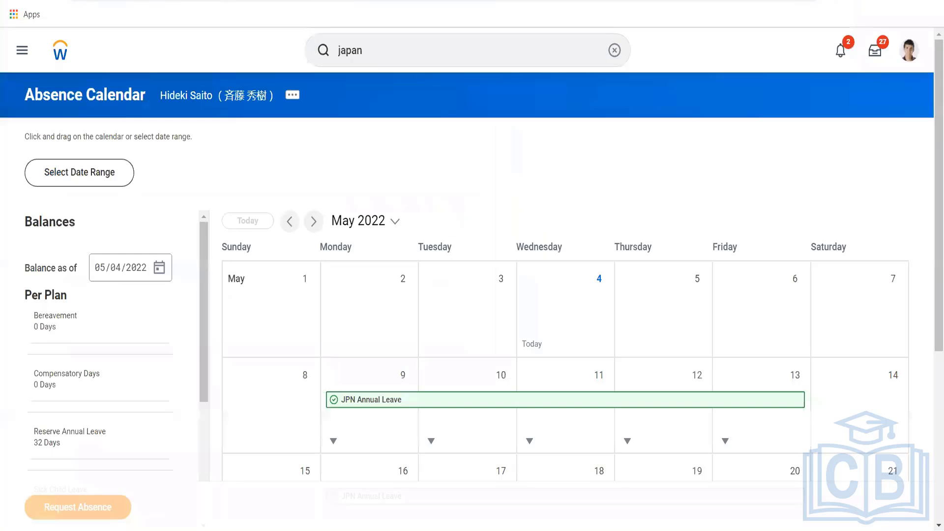
{"action": "key", "text": "ctrl+shift+Tab"}
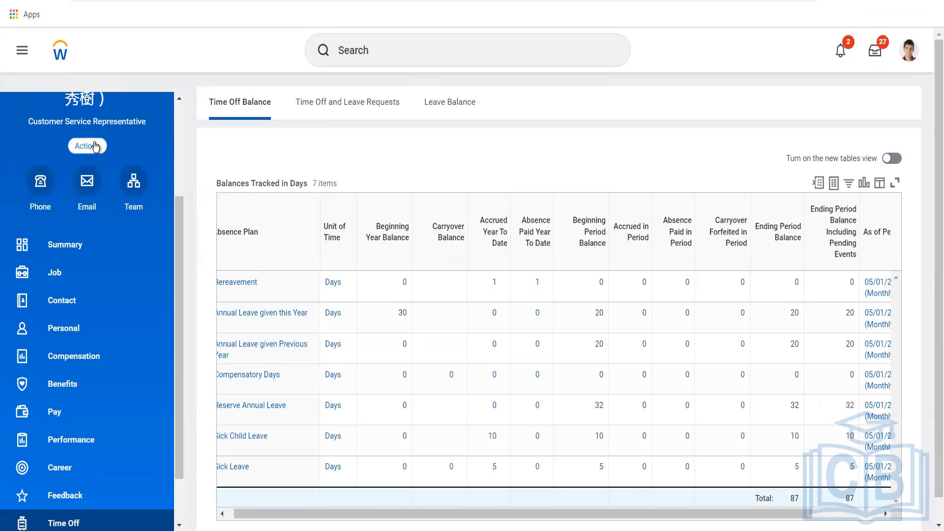
{"action": "key", "text": "ctrl+Tab"}
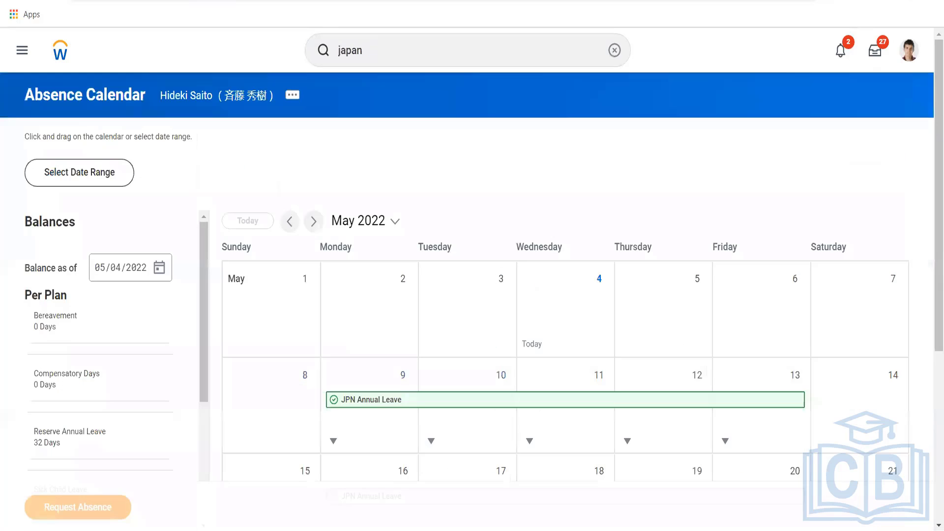
Show the worker's Time Off Balance as of 05/30/2022
{"action": "scroll", "coordinate": [422, 165], "scroll_direction": "down", "scroll_amount": 5}
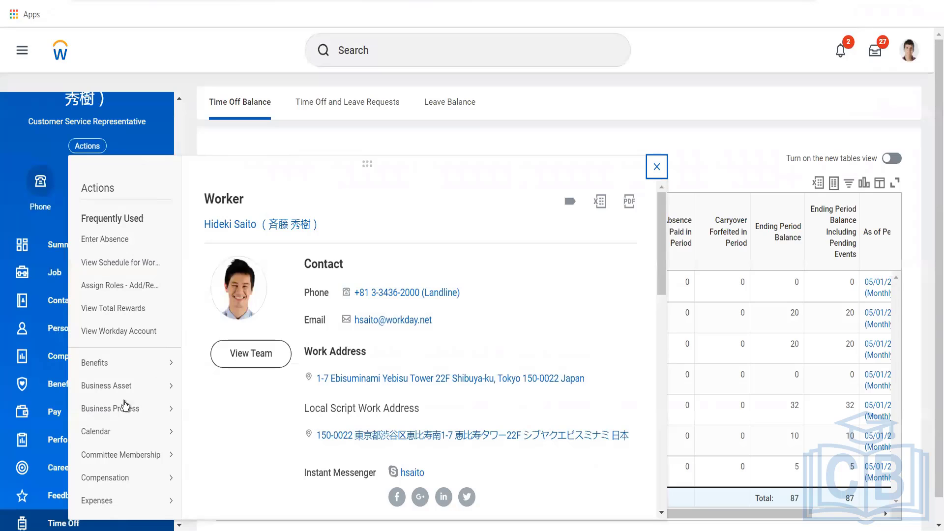
{"action": "mouse_move", "coordinate": [121, 429]}
{"action": "scroll", "coordinate": [121, 426], "scroll_direction": "down", "scroll_amount": 5}
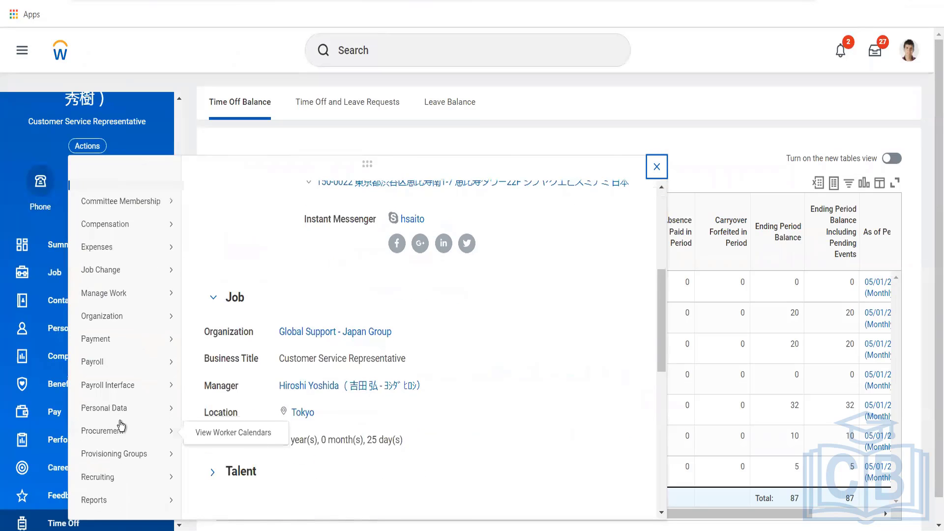
{"action": "scroll", "coordinate": [121, 427], "scroll_direction": "down", "scroll_amount": 3}
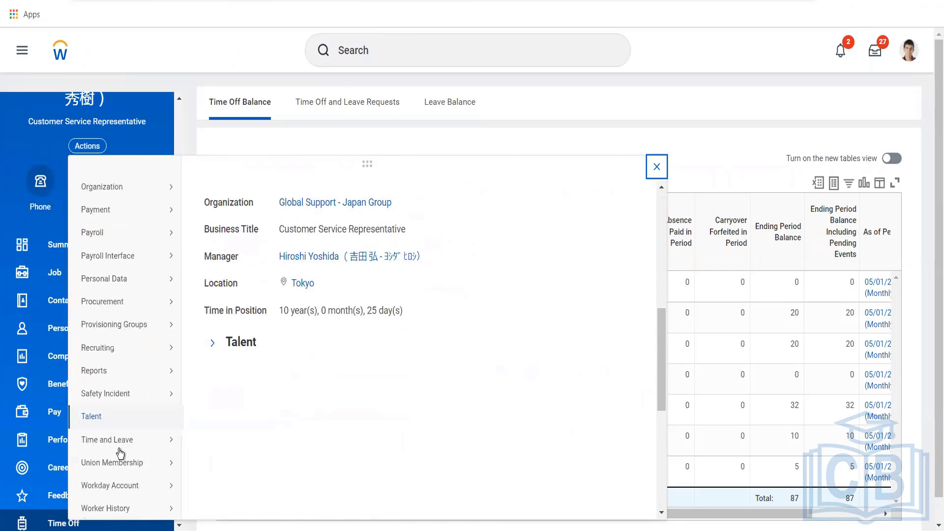
{"action": "mouse_move", "coordinate": [155, 438]}
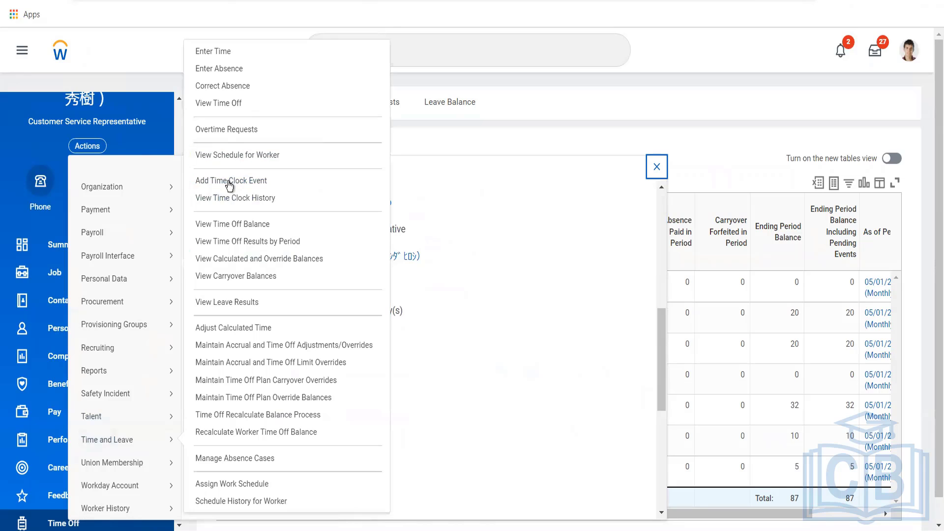
{"action": "left_click", "coordinate": [225, 224]}
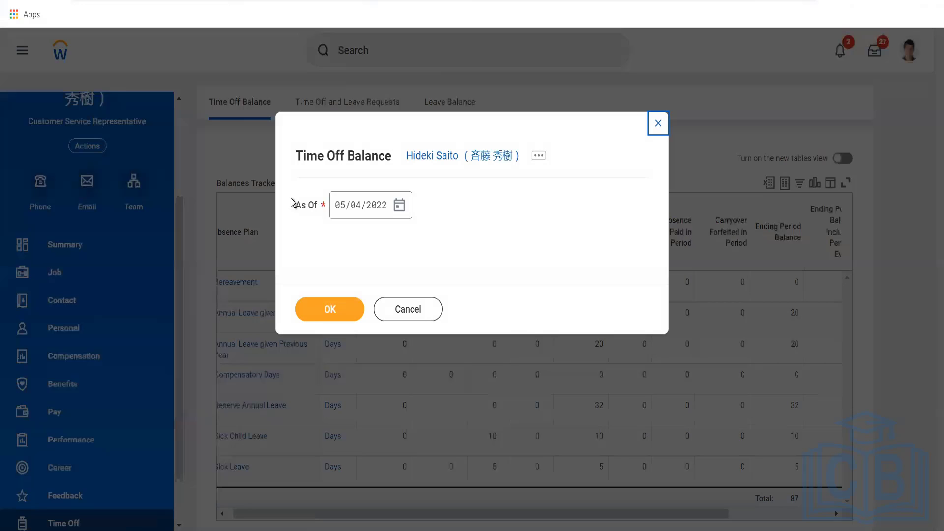
{"action": "left_click", "coordinate": [399, 204]}
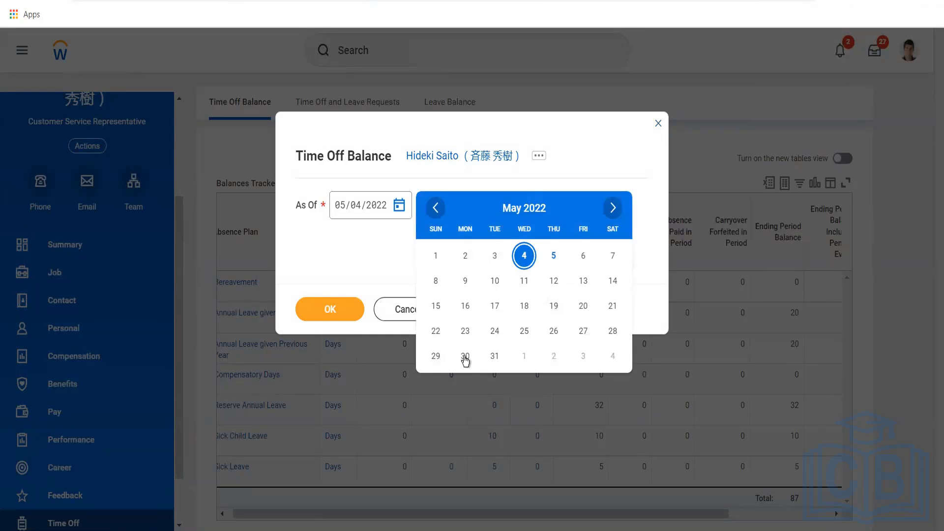
{"action": "left_click", "coordinate": [465, 355]}
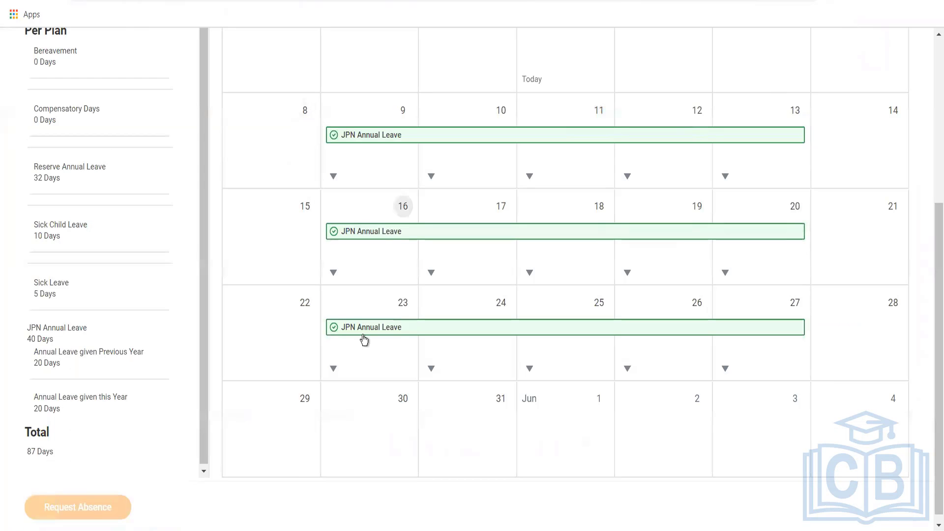
Switch the worker's absence calendar to June 2022 and select June 6 to June 10
{"action": "scroll", "coordinate": [193, 99], "scroll_direction": "up", "scroll_amount": 5}
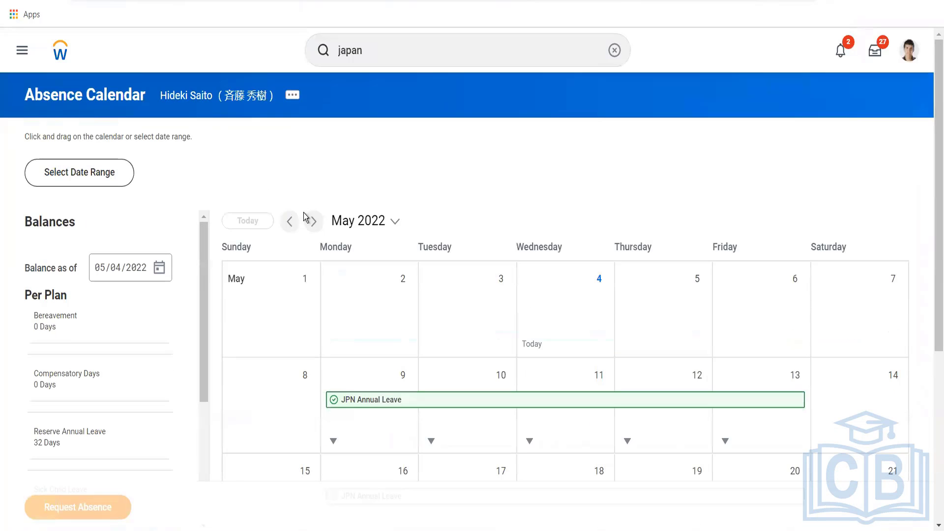
{"action": "left_click", "coordinate": [315, 224]}
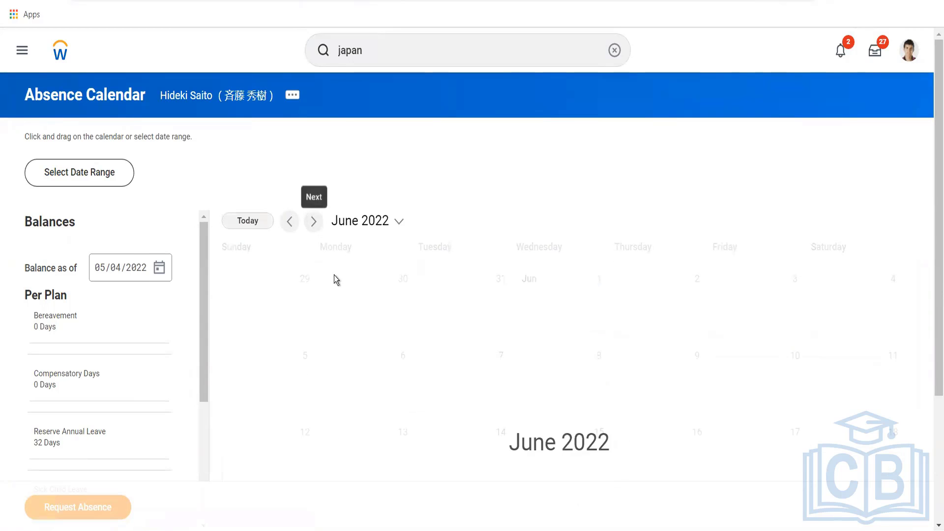
{"action": "left_click", "coordinate": [364, 368]}
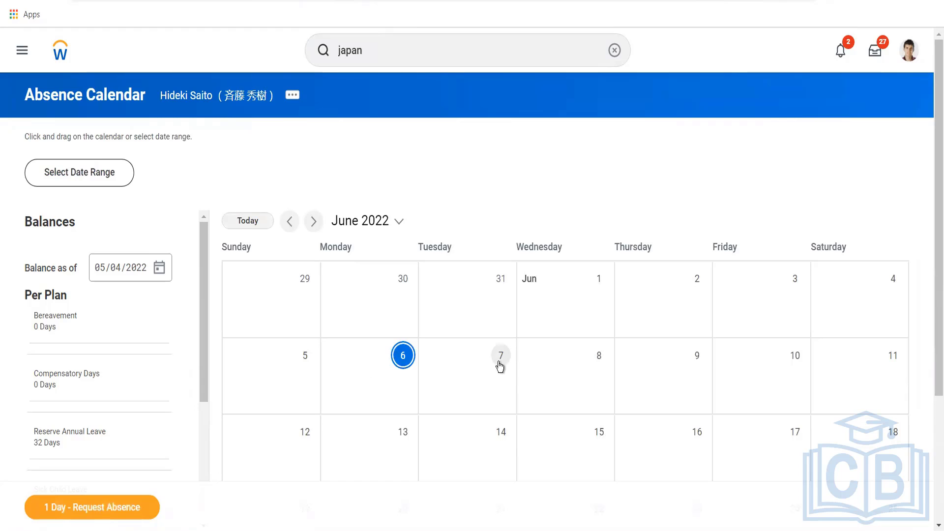
{"action": "left_click_drag", "start_coordinate": [578, 379], "coordinate": [786, 366]}
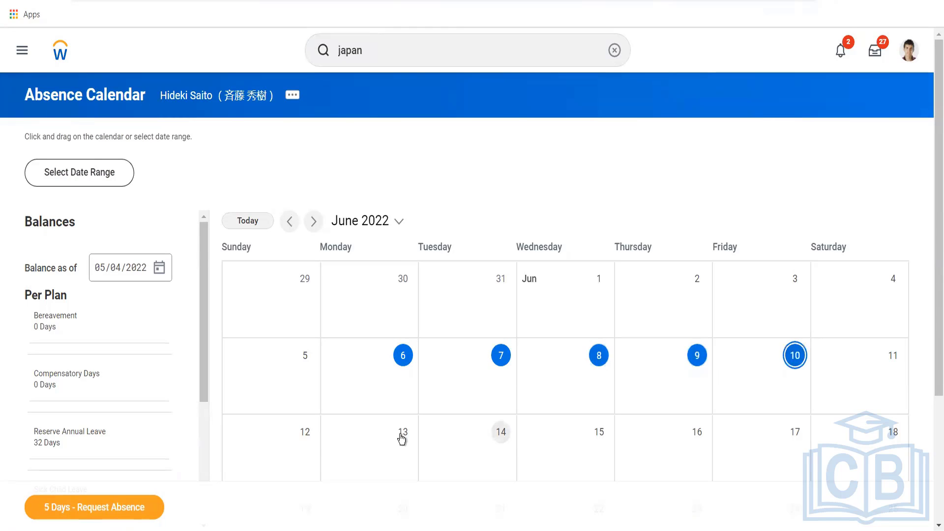
Add June 13 to 17 and June 20 to 23, 2022 to the selected absence days
{"action": "left_click", "coordinate": [408, 437]}
{"action": "scroll", "coordinate": [480, 449], "scroll_direction": "down", "scroll_amount": 3}
{"action": "left_click", "coordinate": [494, 375]}
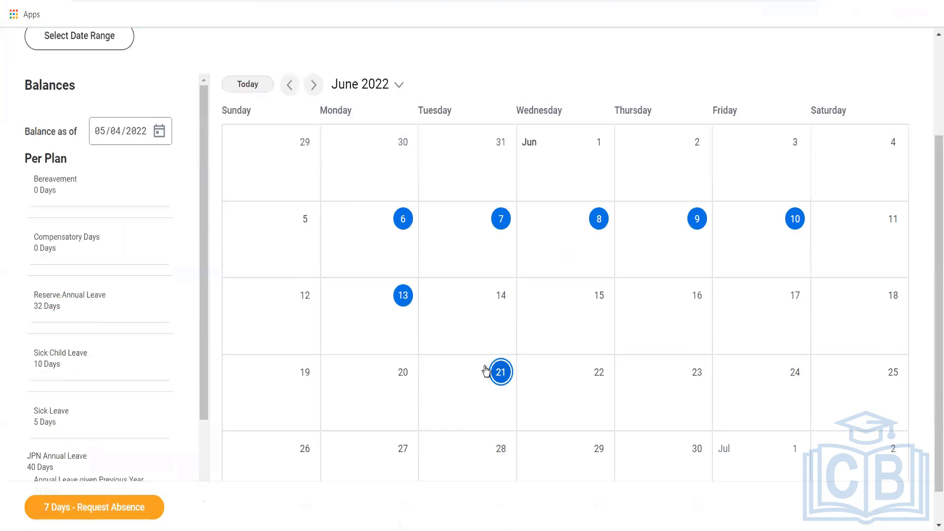
{"action": "left_click", "coordinate": [482, 318]}
{"action": "left_click", "coordinate": [589, 306]}
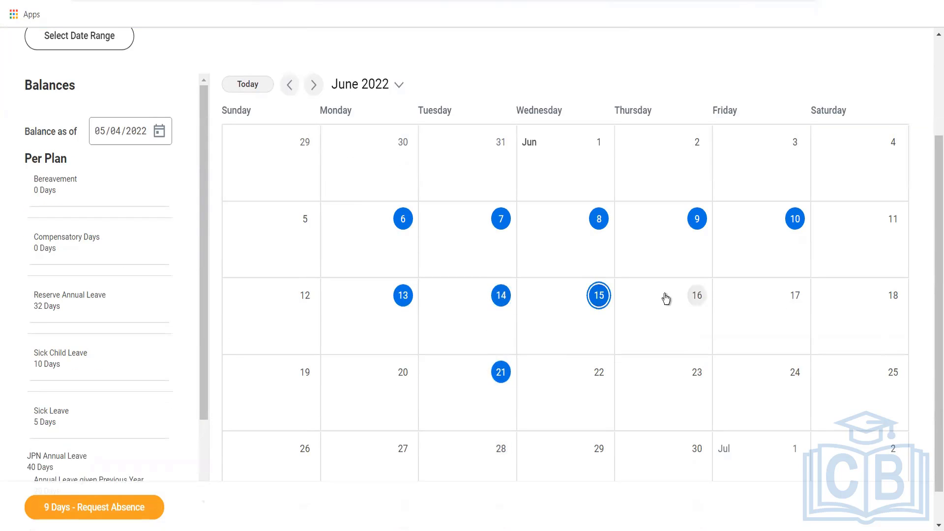
{"action": "left_click", "coordinate": [667, 299]}
{"action": "left_click", "coordinate": [782, 309]}
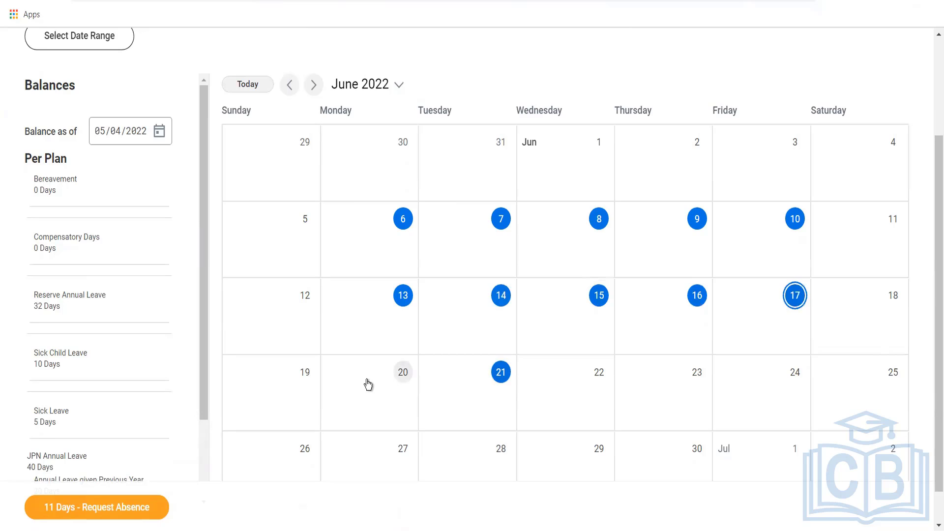
{"action": "left_click", "coordinate": [369, 384]}
{"action": "left_click", "coordinate": [575, 379]}
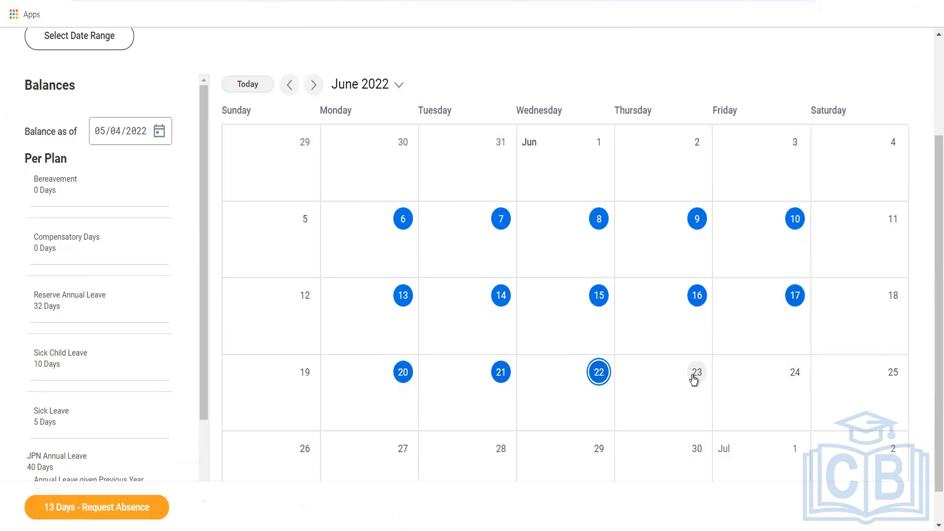
{"action": "left_click", "coordinate": [697, 376]}
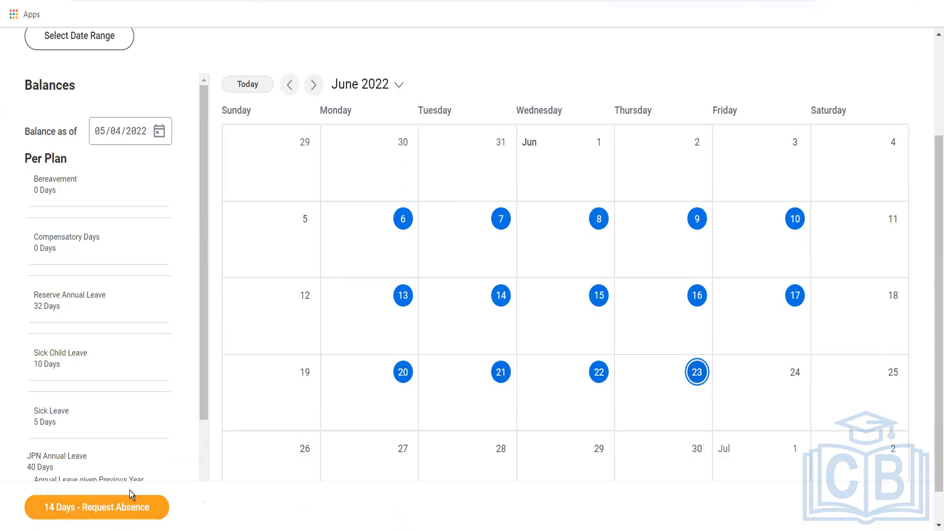
Request the selected days as time off of type JPN Annual Leave and submit the request
{"action": "left_click", "coordinate": [109, 512]}
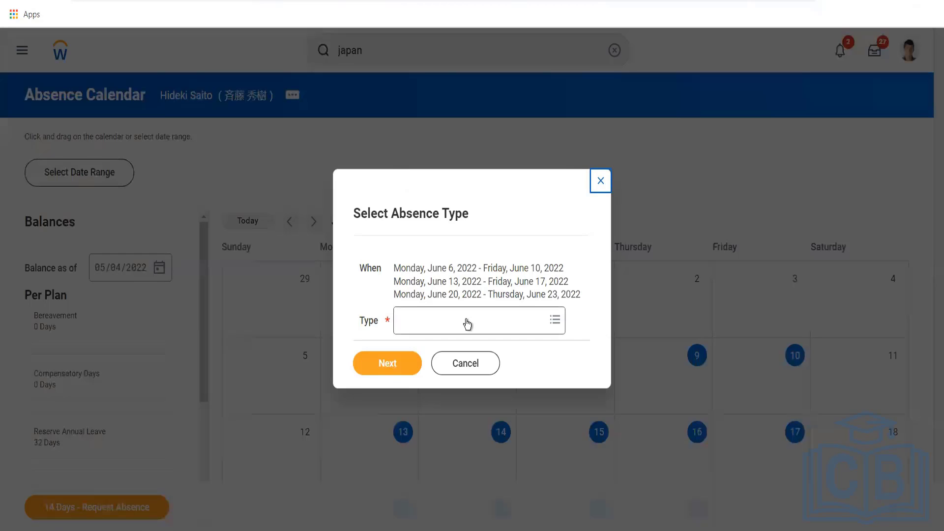
{"action": "left_click", "coordinate": [466, 320]}
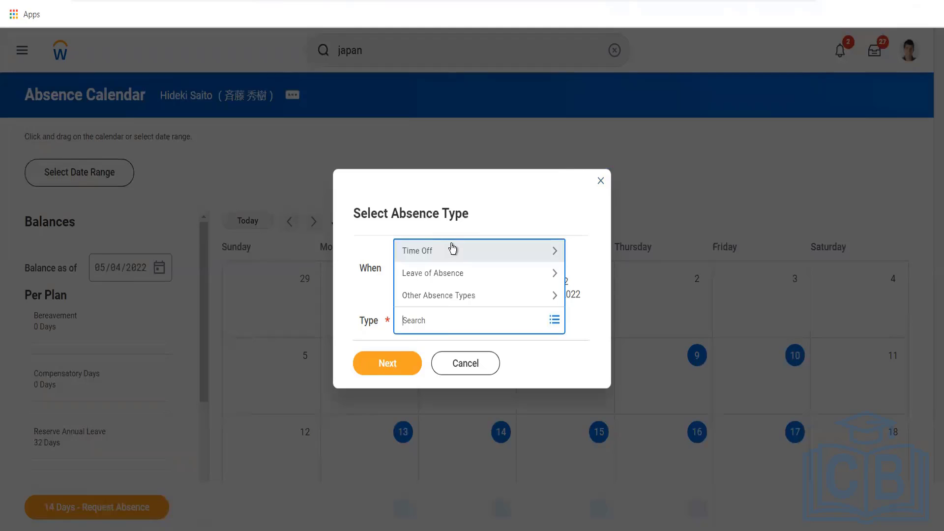
{"action": "left_click", "coordinate": [450, 244]}
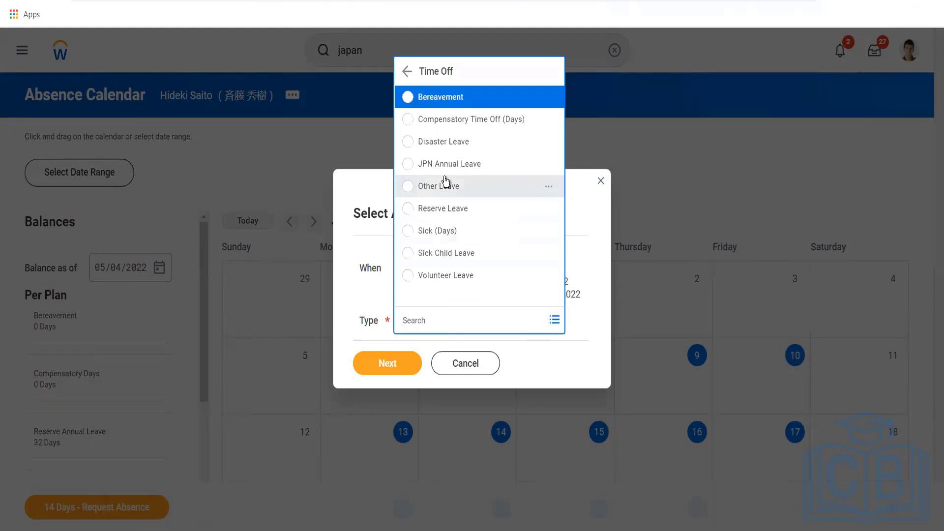
{"action": "left_click", "coordinate": [445, 166]}
{"action": "left_click", "coordinate": [387, 363]}
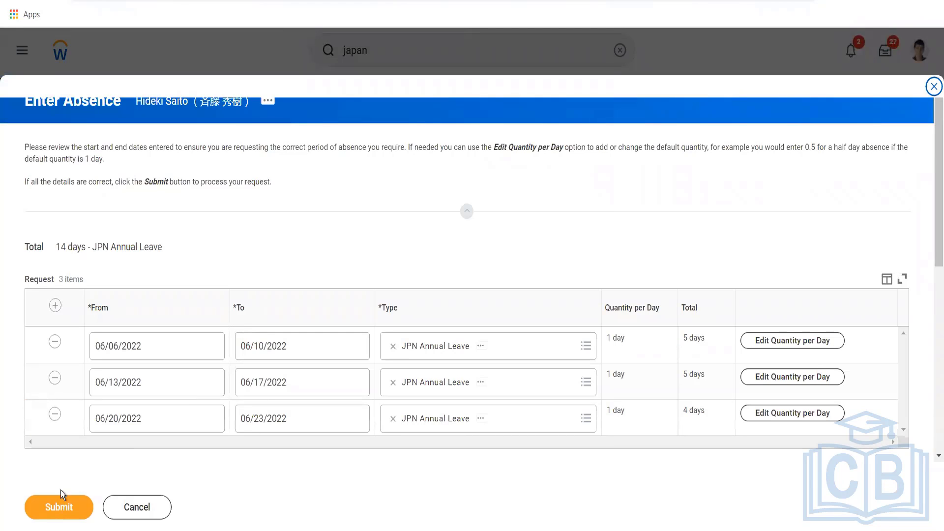
{"action": "left_click", "coordinate": [59, 511]}
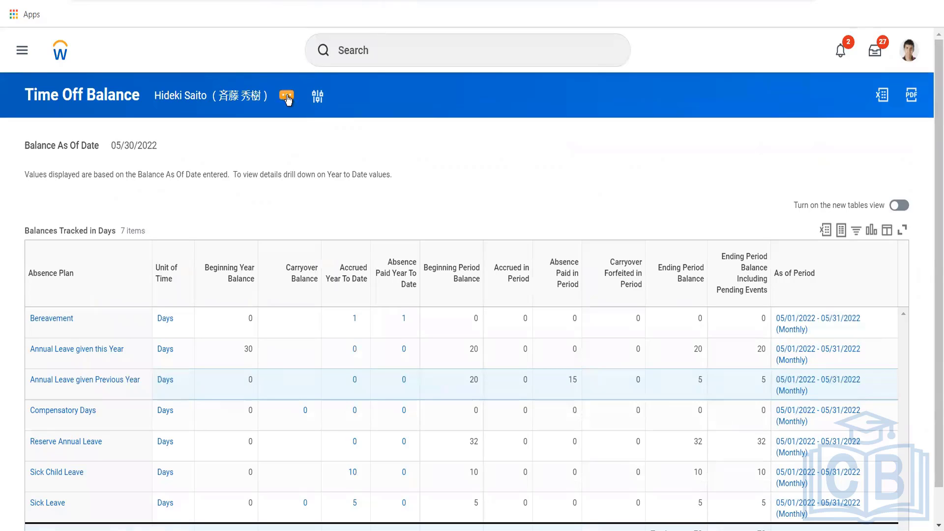
Show the worker's Time Off Balance as of 06/23/2022 and examine the balances for each absence plan
{"action": "left_click", "coordinate": [286, 95]}
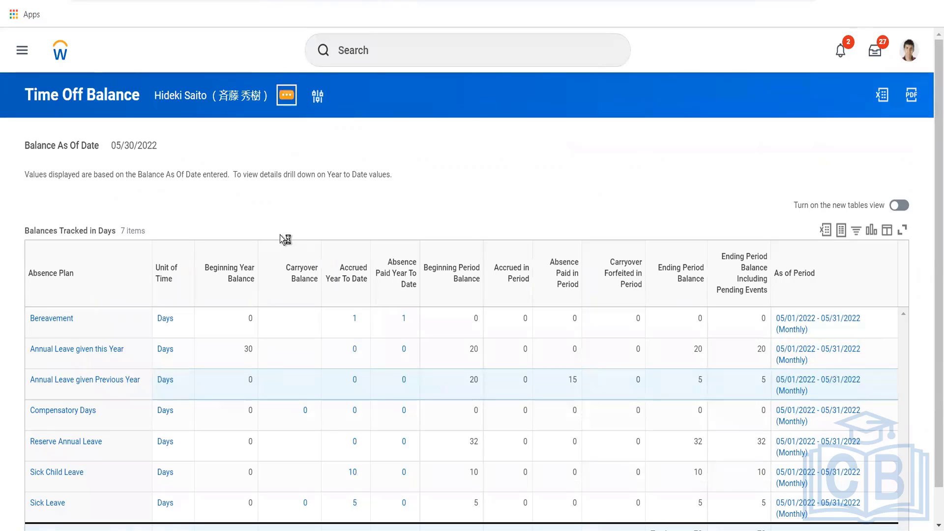
{"action": "scroll", "coordinate": [328, 426], "scroll_direction": "down", "scroll_amount": 5}
{"action": "mouse_move", "coordinate": [358, 416]}
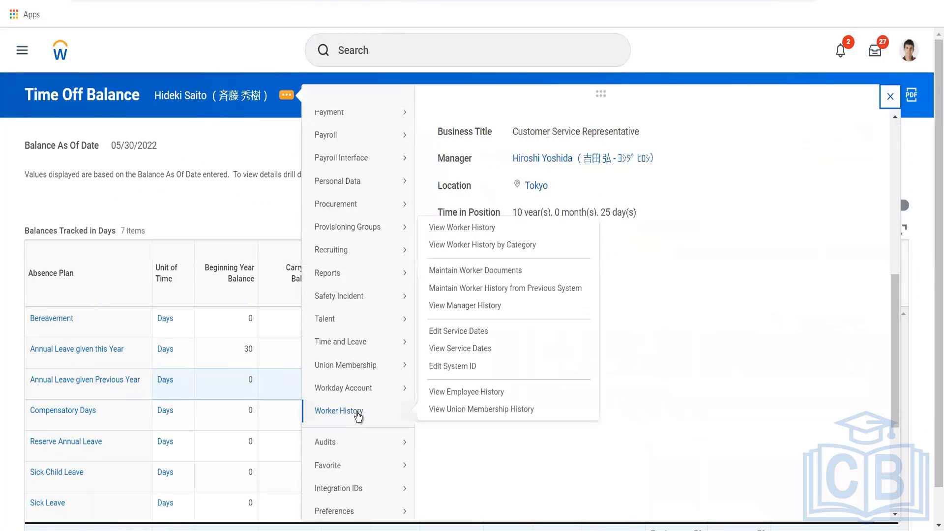
{"action": "scroll", "coordinate": [358, 416], "scroll_direction": "down", "scroll_amount": 5}
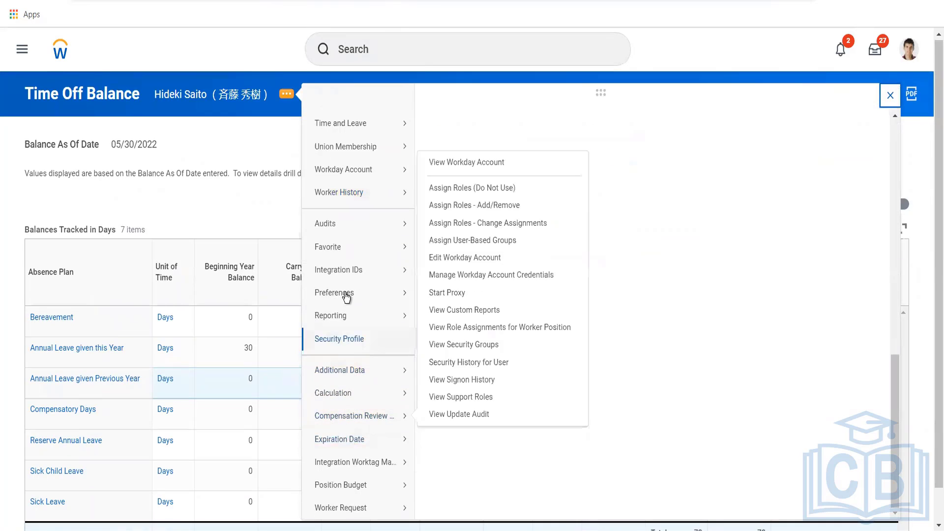
{"action": "mouse_move", "coordinate": [379, 123]}
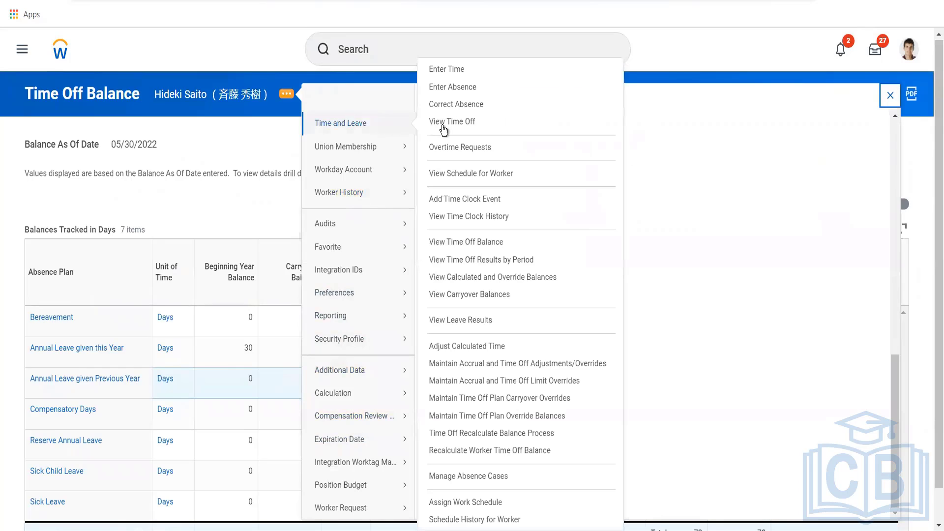
{"action": "left_click", "coordinate": [467, 244]}
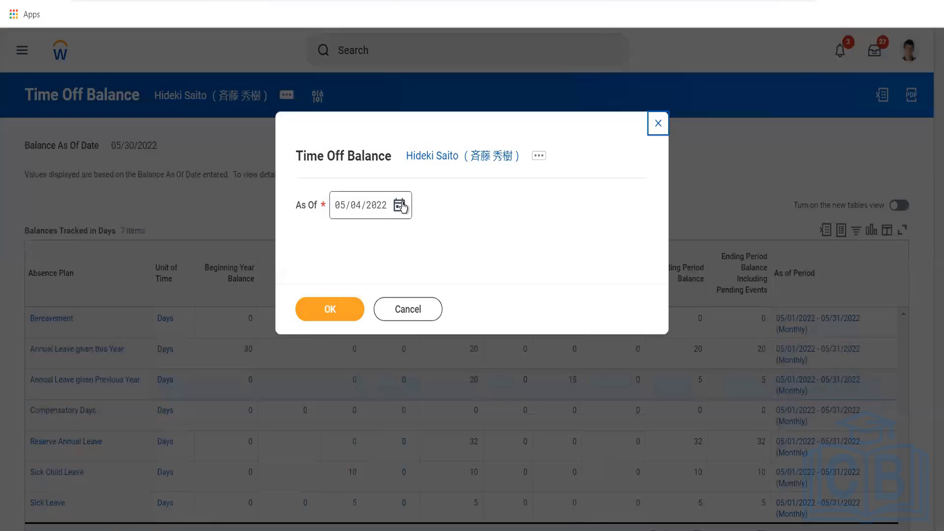
{"action": "left_click", "coordinate": [400, 206]}
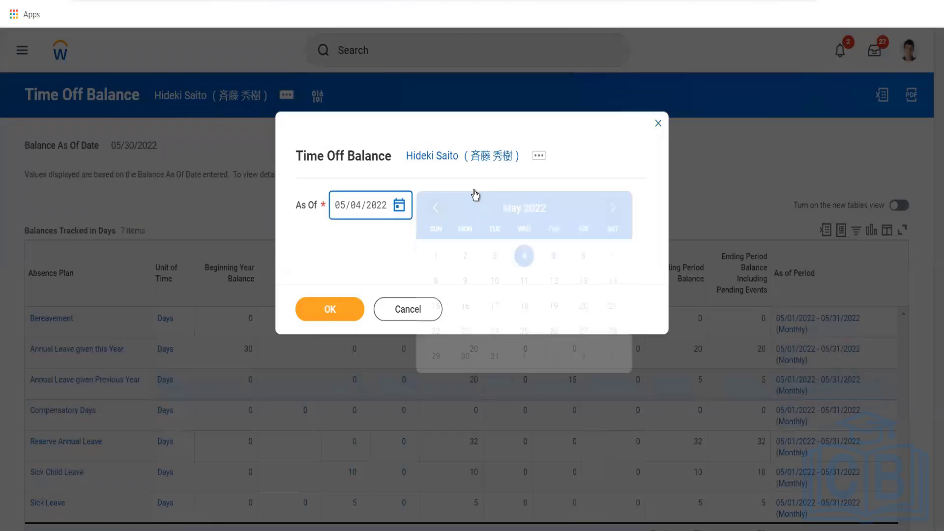
{"action": "left_click", "coordinate": [614, 207]}
{"action": "left_click", "coordinate": [554, 331]}
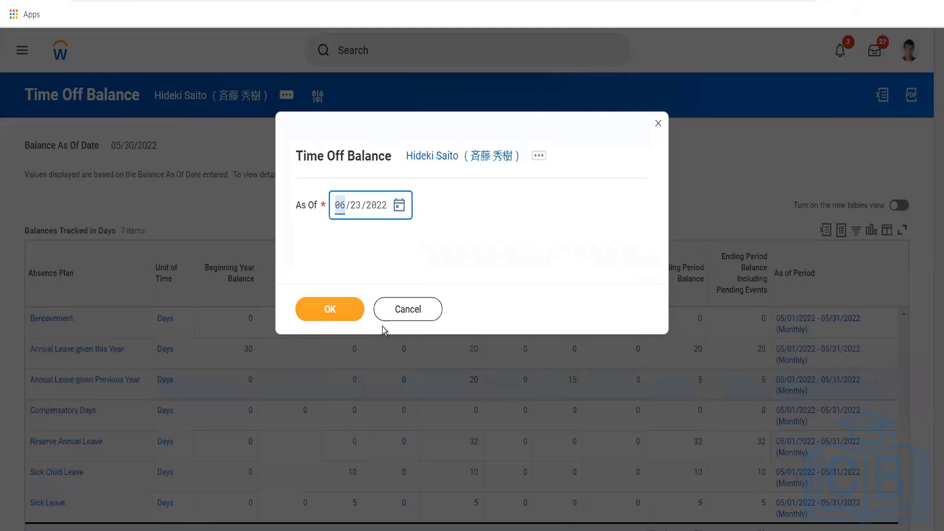
{"action": "left_click", "coordinate": [337, 309]}
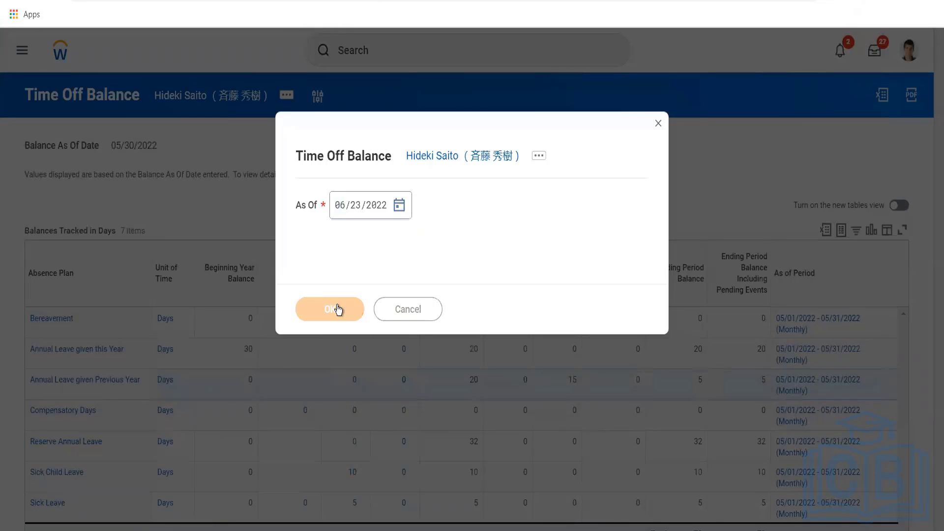
{"action": "scroll", "coordinate": [480, 226], "scroll_direction": "down", "scroll_amount": 1}
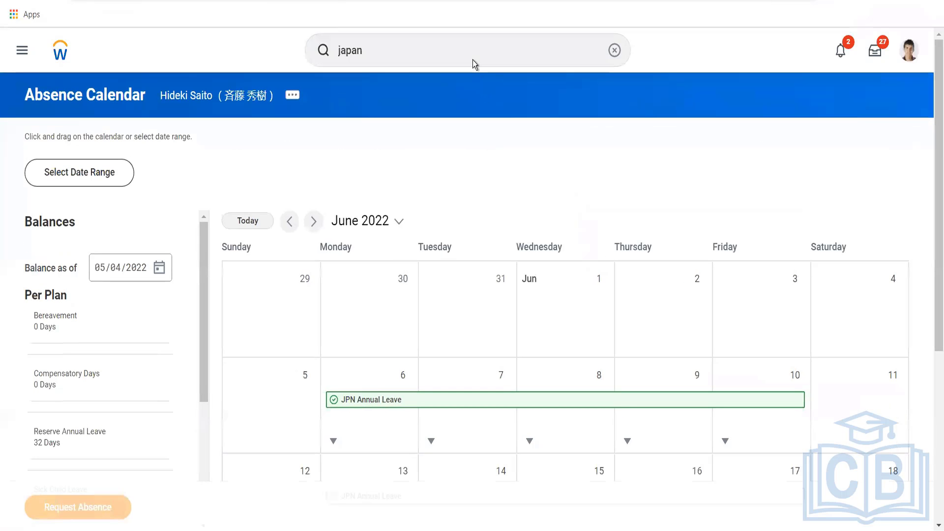
Search for "create leave type" and open the Create Leave Type task
{"action": "left_click", "coordinate": [473, 56]}
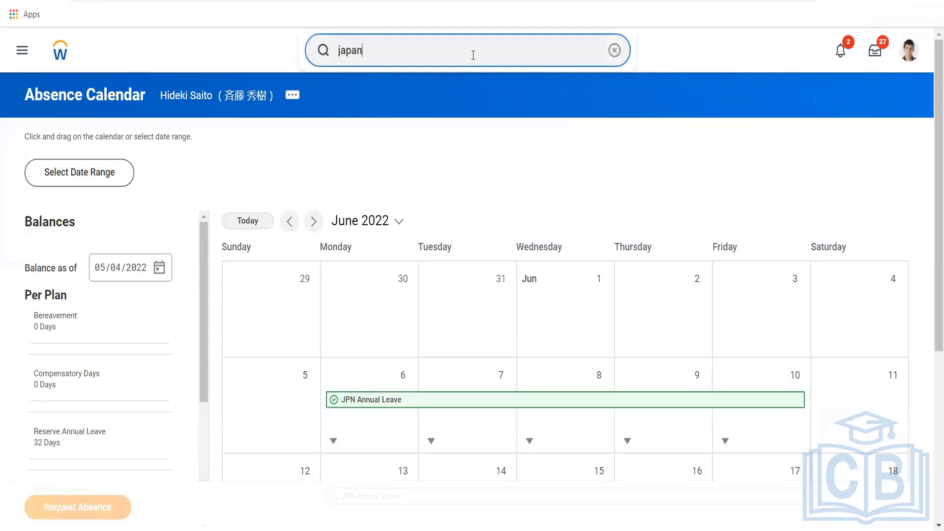
{"action": "key", "text": "ctrl+a"}
{"action": "key", "text": "BackSpace"}
{"action": "type", "text": "c"}
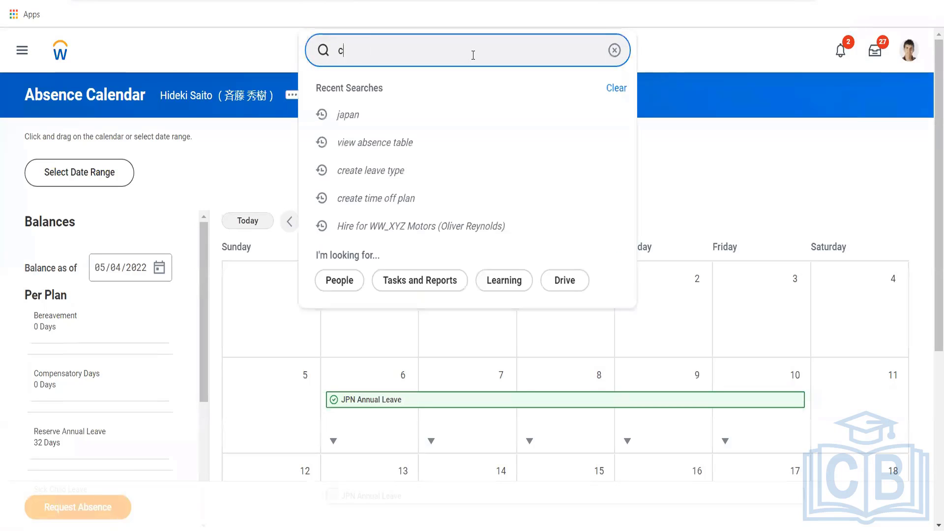
{"action": "type", "text": "reate"}
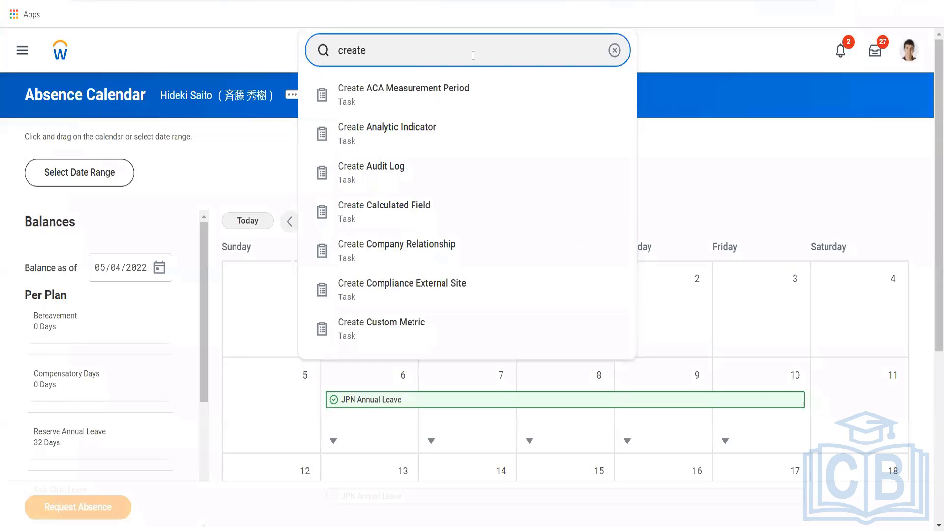
{"action": "type", "text": " ;eave ty[e4"}
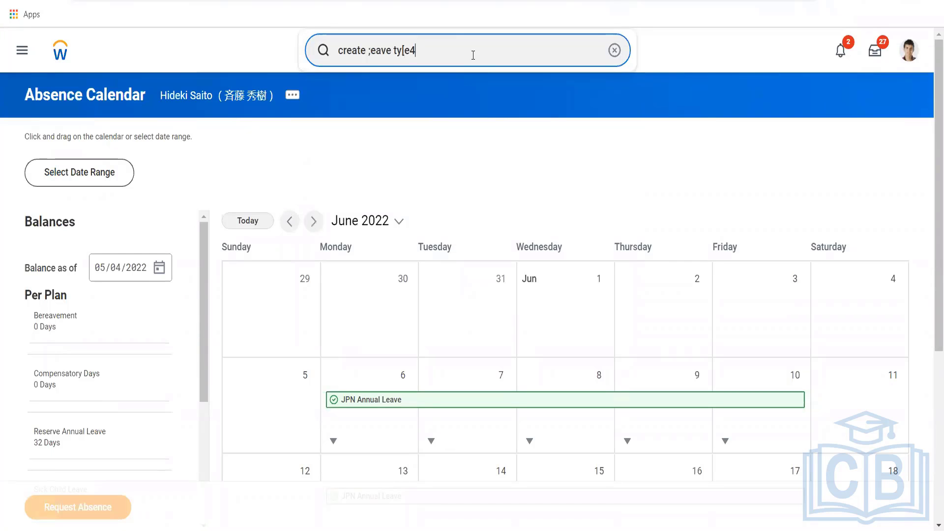
{"action": "key", "text": "BackSpace"}
{"action": "key", "text": "BackSpace"}
{"action": "key", "text": "BackSpace"}
{"action": "type", "text": "pe"}
{"action": "key", "text": "BackSpace"}
{"action": "key", "text": "BackSpace"}
{"action": "key", "text": "BackSpace"}
{"action": "key", "text": "BackSpace"}
{"action": "key", "text": "BackSpace"}
{"action": "key", "text": "BackSpace"}
{"action": "key", "text": "BackSpace"}
{"action": "key", "text": "BackSpace"}
{"action": "key", "text": "BackSpace"}
{"action": "key", "text": "BackSpace"}
{"action": "key", "text": "BackSpace"}
{"action": "key", "text": "BackSpace"}
{"action": "key", "text": "BackSpace"}
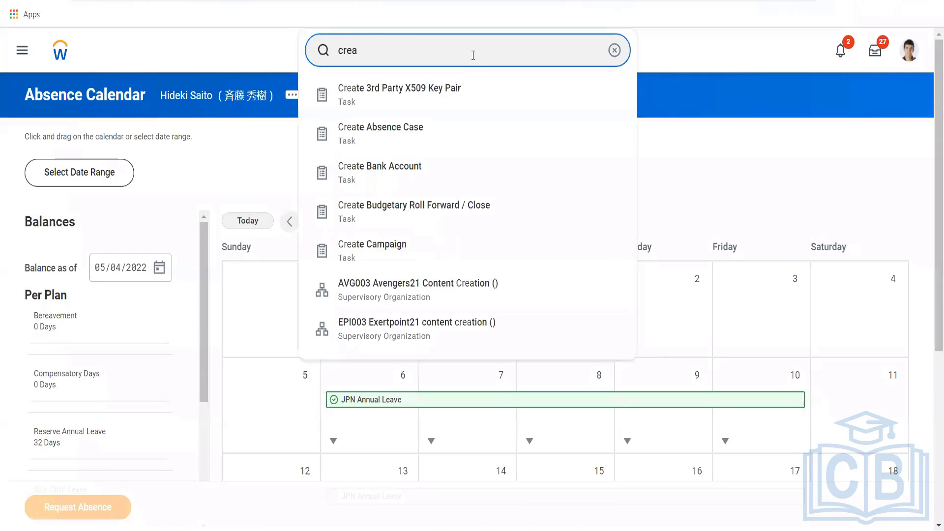
{"action": "type", "text": "ate"}
{"action": "key", "text": "BackSpace"}
{"action": "key", "text": "BackSpace"}
{"action": "key", "text": "BackSpace"}
{"action": "key", "text": "BackSpace"}
{"action": "type", "text": "te leve typ"}
{"action": "key", "text": "BackSpace"}
{"action": "key", "text": "BackSpace"}
{"action": "key", "text": "BackSpace"}
{"action": "key", "text": "BackSpace"}
{"action": "key", "text": "BackSpace"}
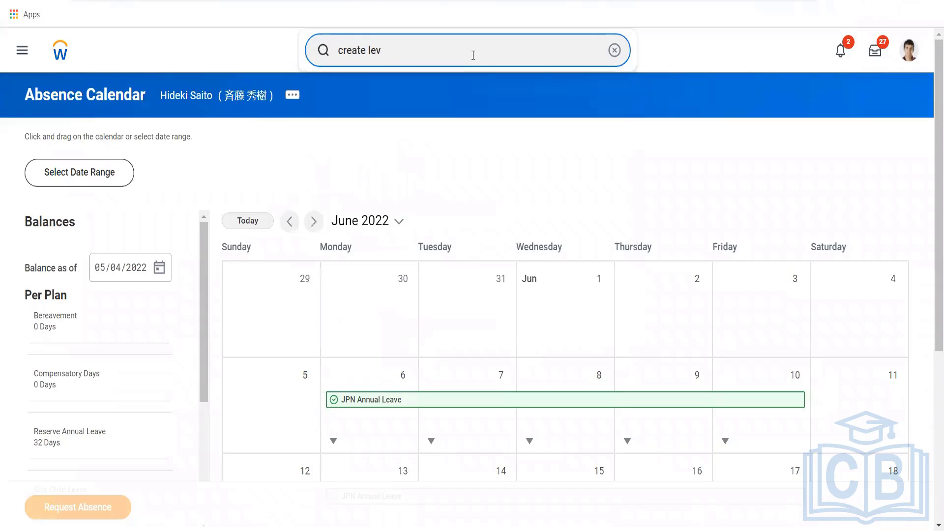
{"action": "key", "text": "BackSpace"}
{"action": "type", "text": "ave type"}
{"action": "key", "text": "Return"}
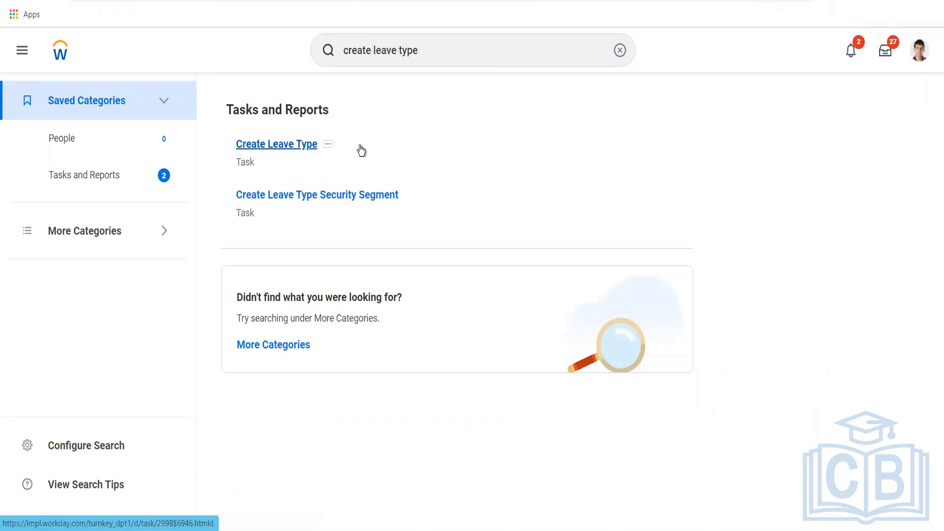
{"action": "left_click", "coordinate": [360, 148]}
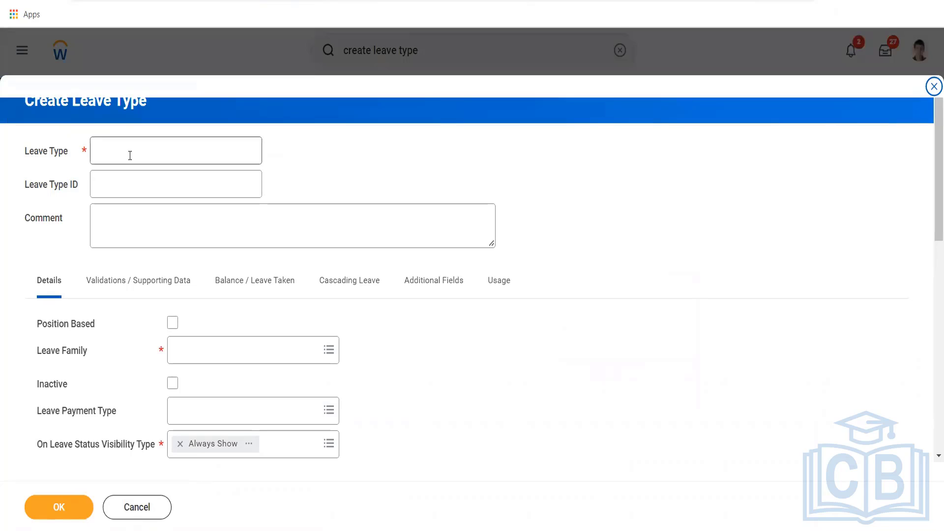
Set the cascading Next Leave Type to Family Medical Leave (FMLA) > Military: Caregiver for Family Veteran
{"action": "left_click", "coordinate": [347, 283]}
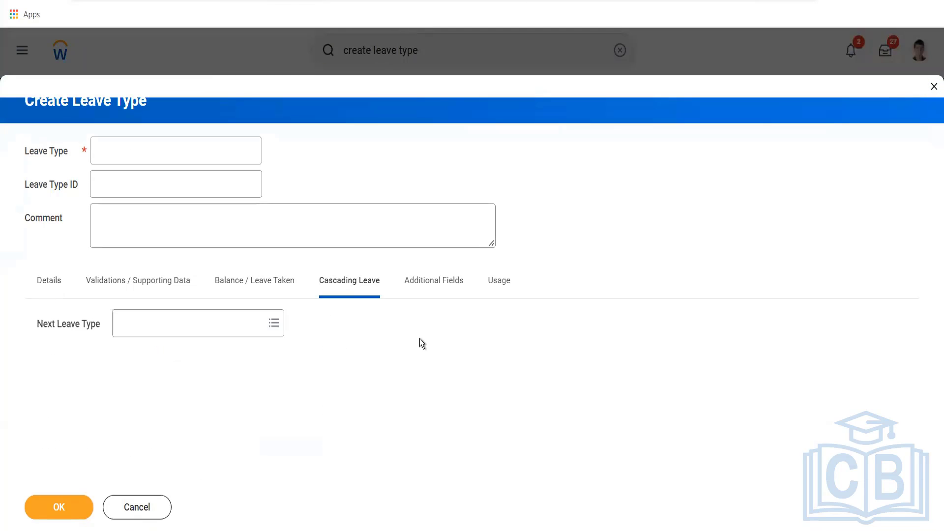
{"action": "left_click", "coordinate": [164, 335]}
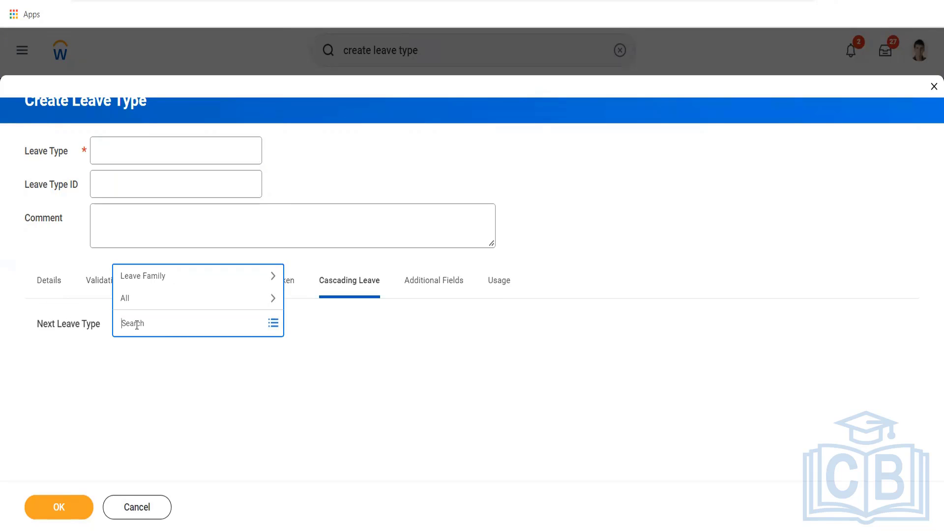
{"action": "left_click", "coordinate": [129, 298]}
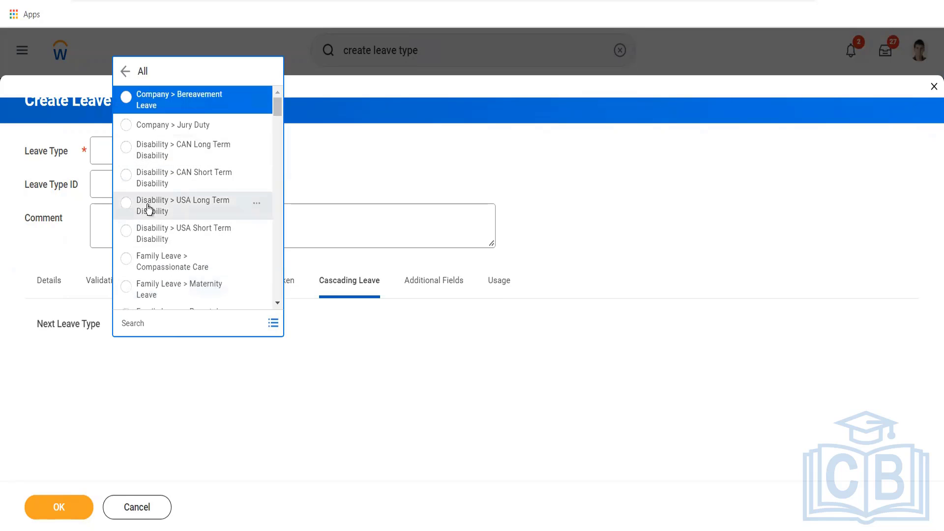
{"action": "scroll", "coordinate": [147, 211], "scroll_direction": "down", "scroll_amount": 3}
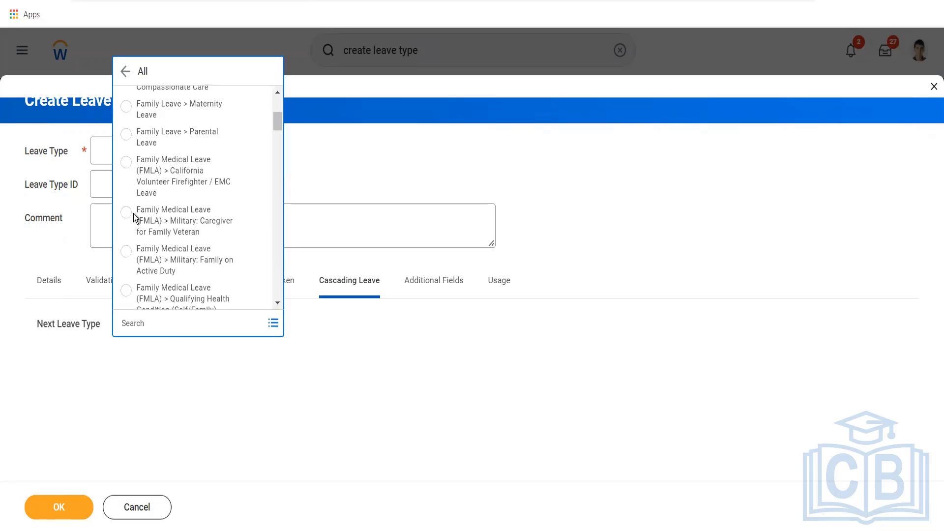
{"action": "left_click", "coordinate": [128, 216]}
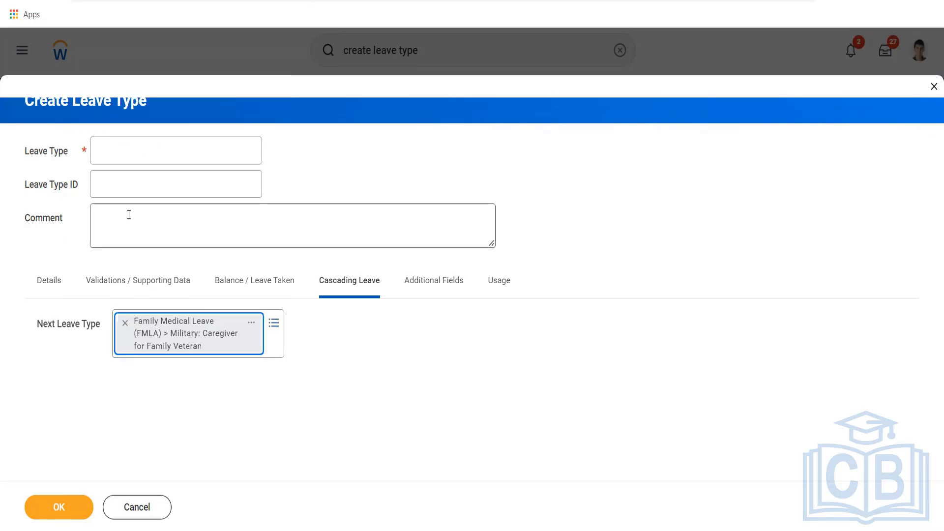
Browse all options offered for the next leave type, and discard the new leave type without saving
{"action": "left_click", "coordinate": [268, 327]}
{"action": "left_click", "coordinate": [203, 298]}
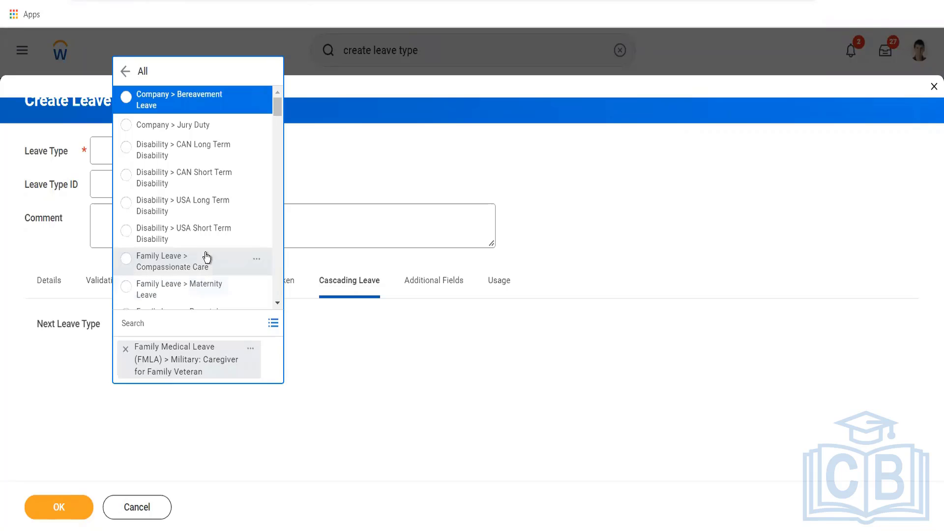
{"action": "scroll", "coordinate": [204, 257], "scroll_direction": "down", "scroll_amount": 5}
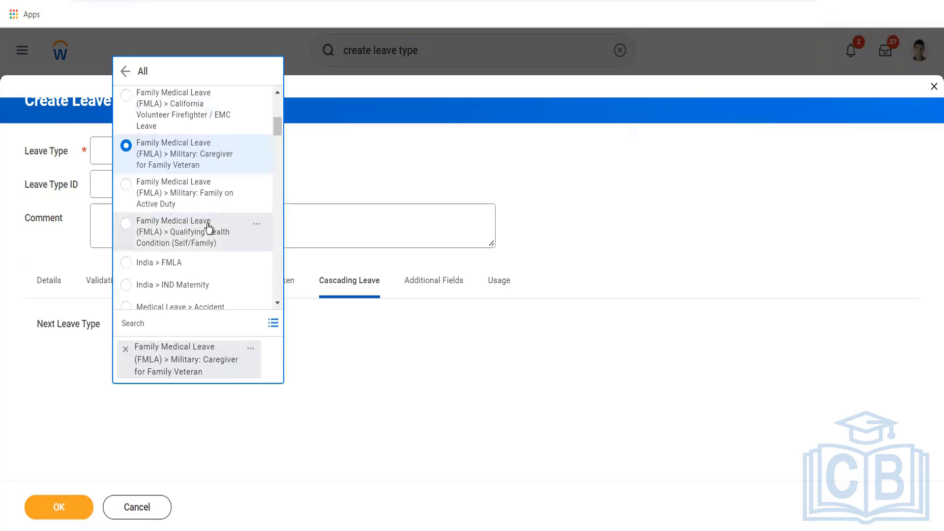
{"action": "scroll", "coordinate": [208, 225], "scroll_direction": "up", "scroll_amount": 5}
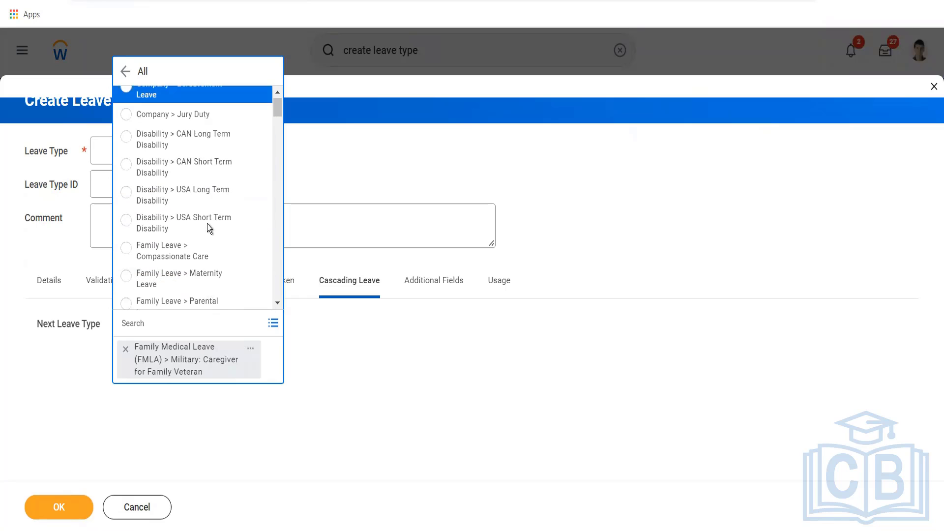
{"action": "left_click", "coordinate": [409, 119]}
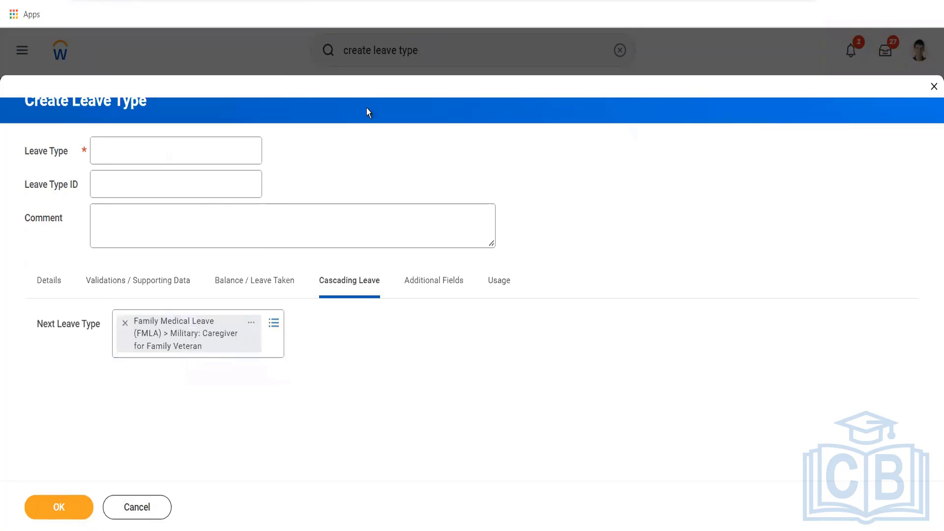
{"action": "left_click", "coordinate": [933, 87]}
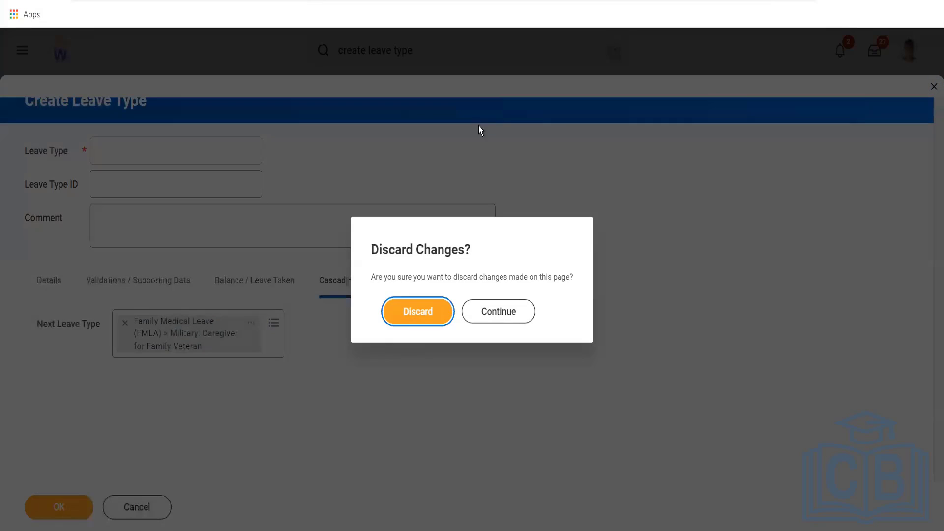
{"action": "left_click", "coordinate": [438, 316]}
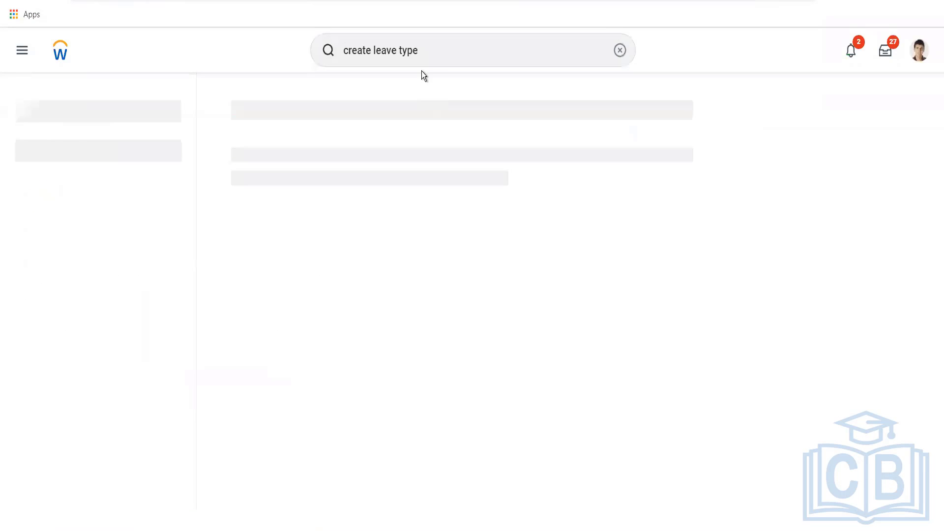
Search for "view leave" and open the View Leave Type report
{"action": "left_click", "coordinate": [619, 51]}
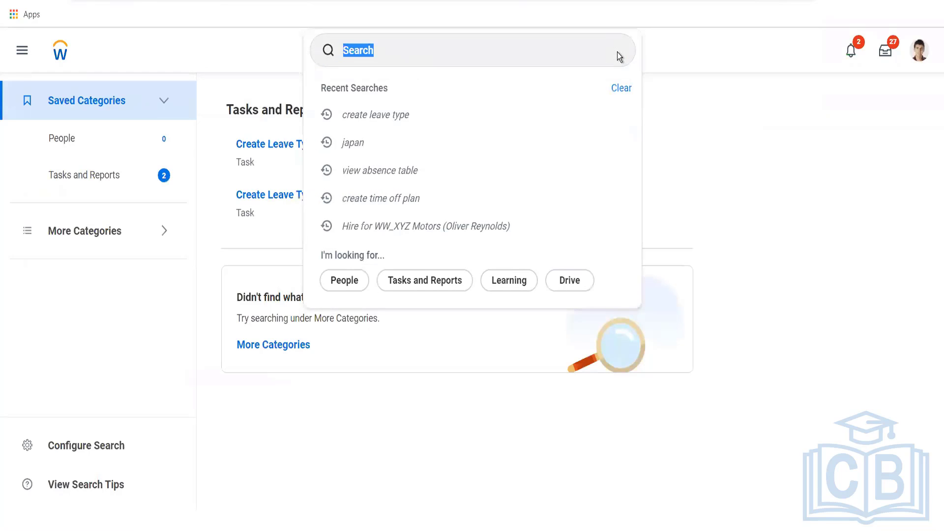
{"action": "left_click", "coordinate": [464, 61]}
{"action": "type", "text": "vie"}
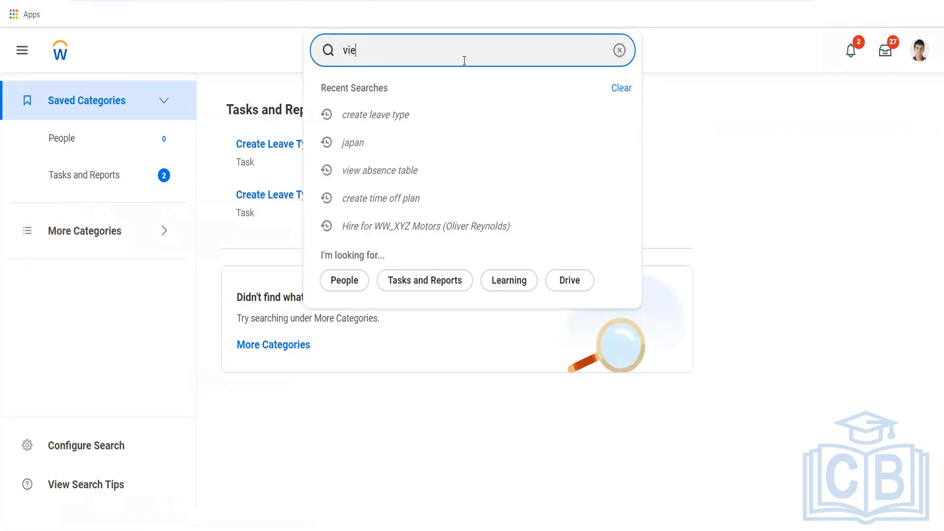
{"action": "type", "text": "w leave"}
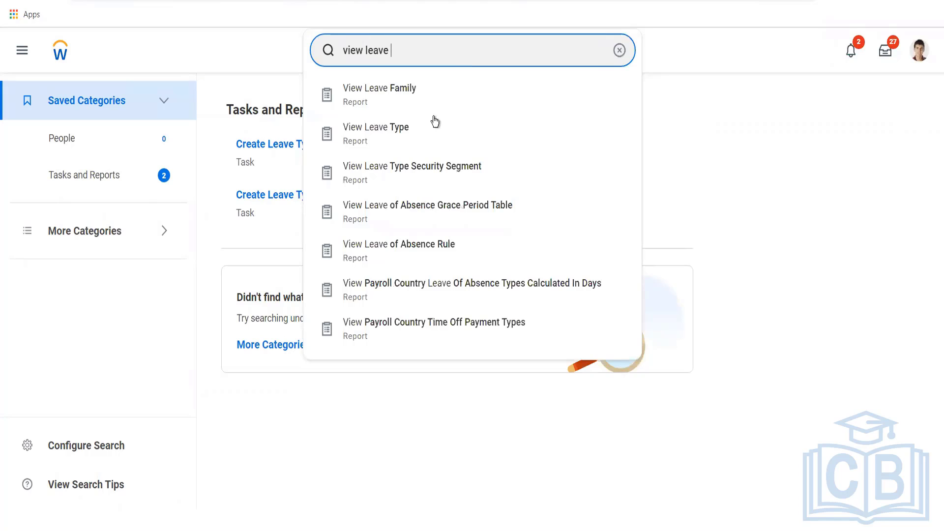
{"action": "left_click", "coordinate": [420, 135]}
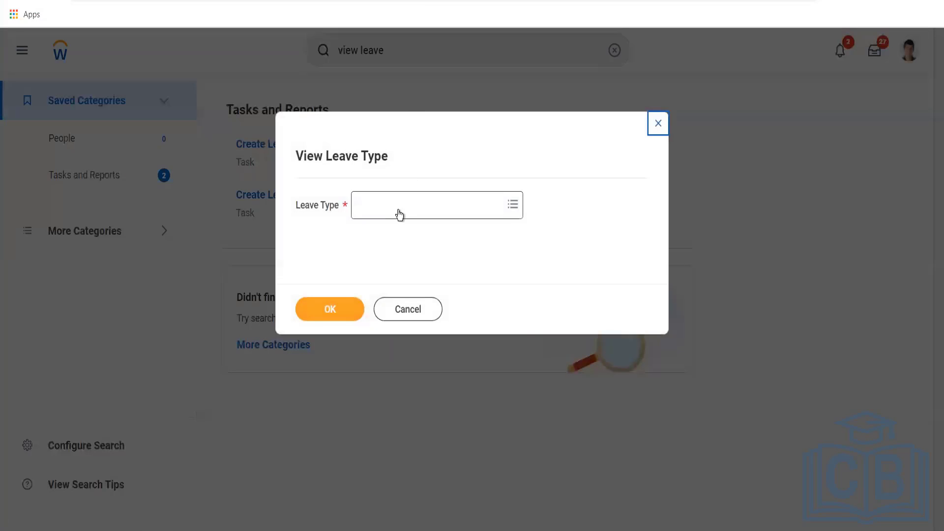
Find the Family Leave > Maternity Leave type using "Mater" and display its details
{"action": "left_click", "coordinate": [399, 210]}
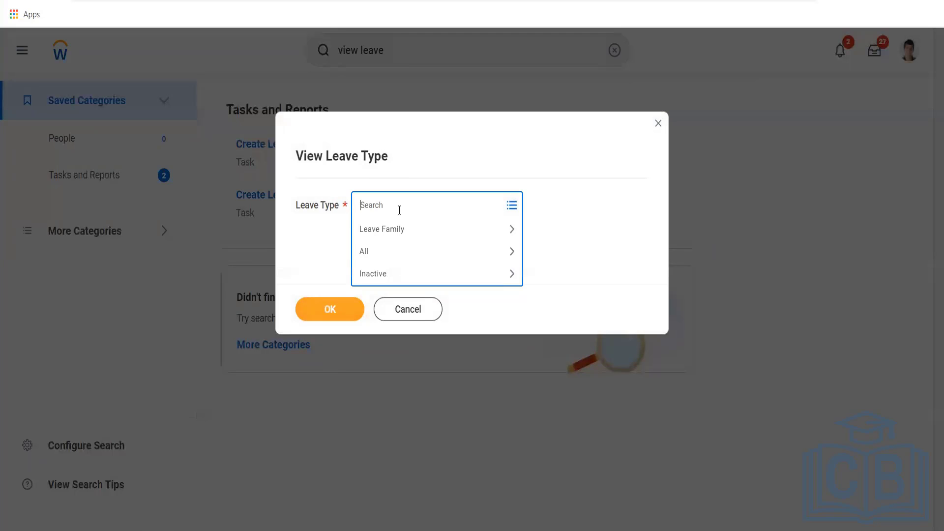
{"action": "type", "text": "Mater"}
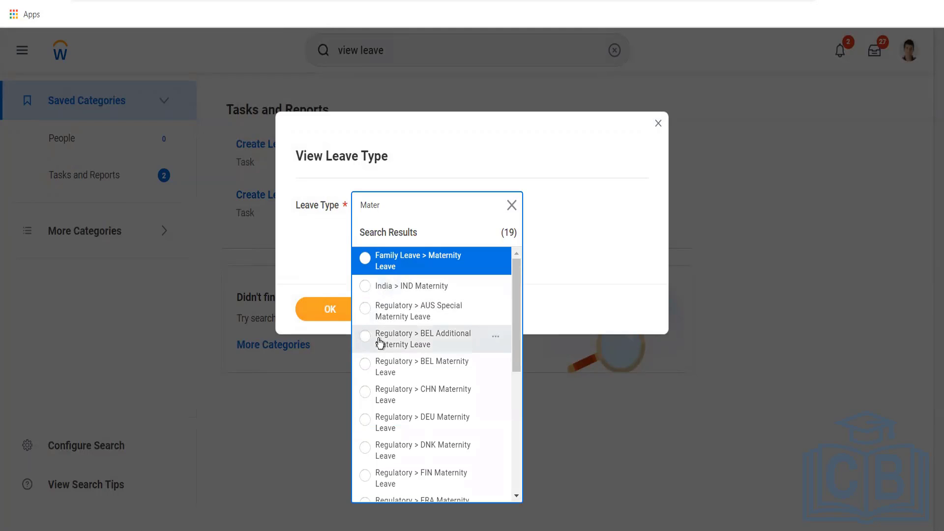
{"action": "left_click", "coordinate": [368, 252]}
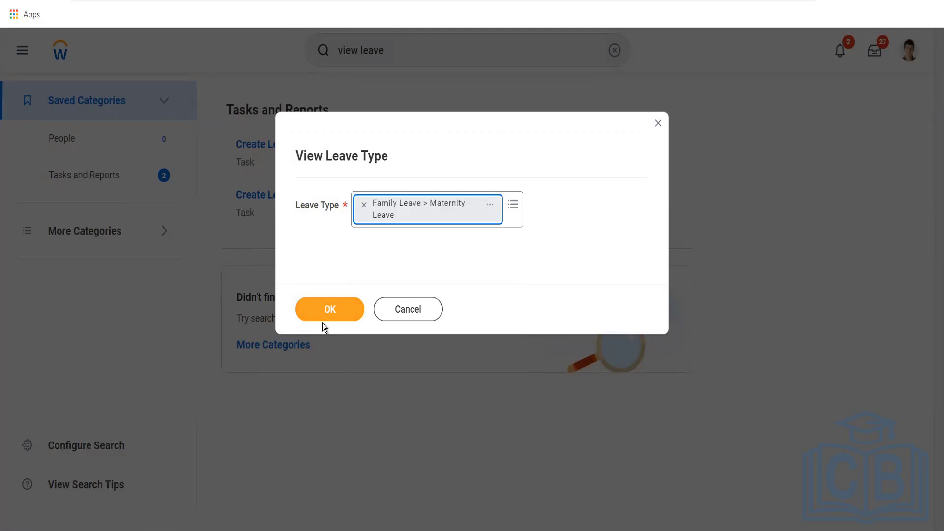
{"action": "left_click", "coordinate": [328, 309]}
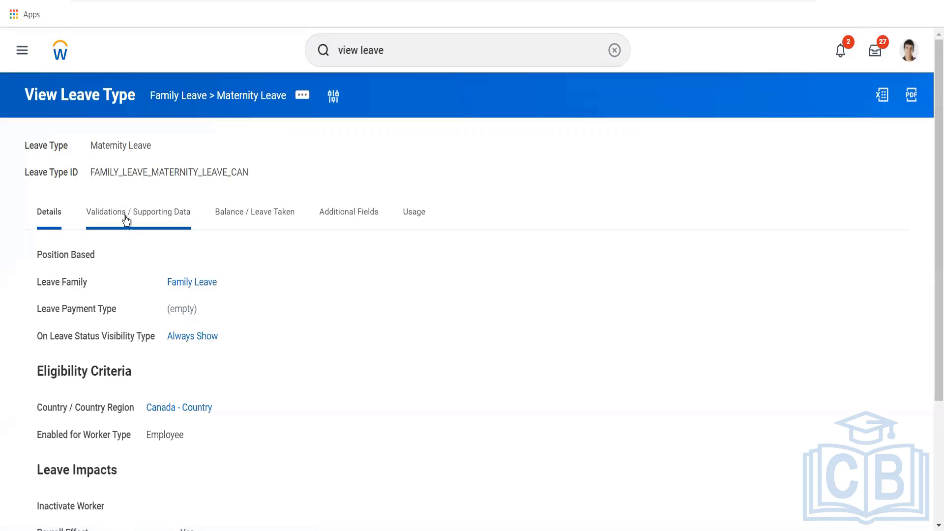
{"action": "left_click", "coordinate": [54, 217]}
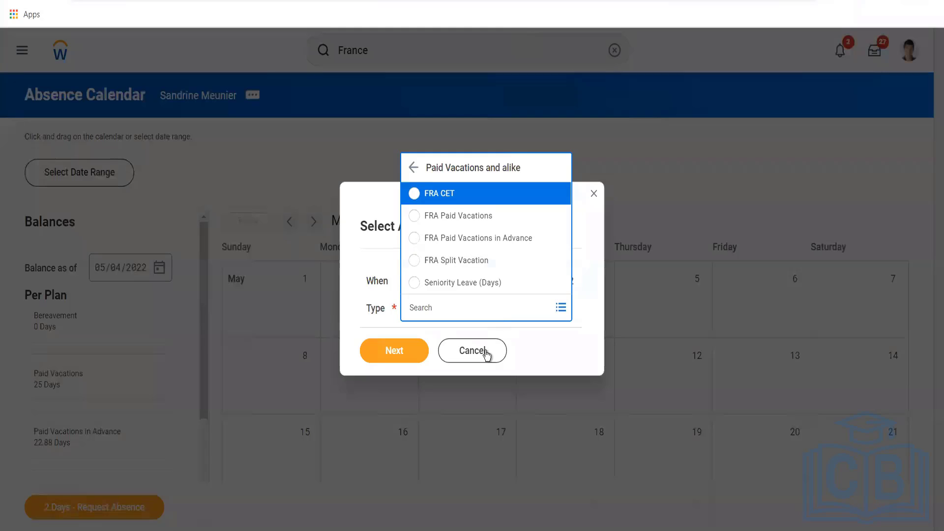
Cancel the May 9 to May 10, 2022 absence request on the France-based worker's absence calendar without choosing a type
{"action": "left_click", "coordinate": [486, 352]}
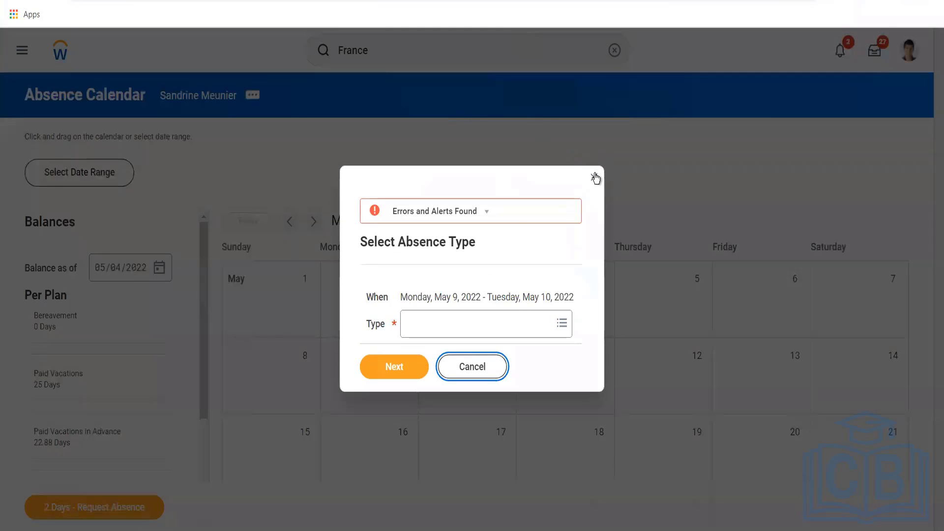
{"action": "left_click", "coordinate": [594, 178]}
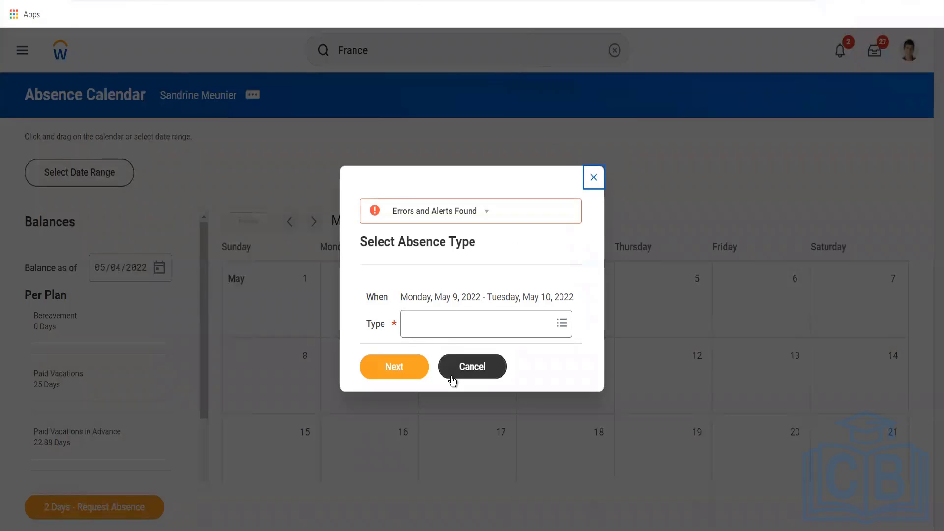
{"action": "left_click", "coordinate": [452, 379]}
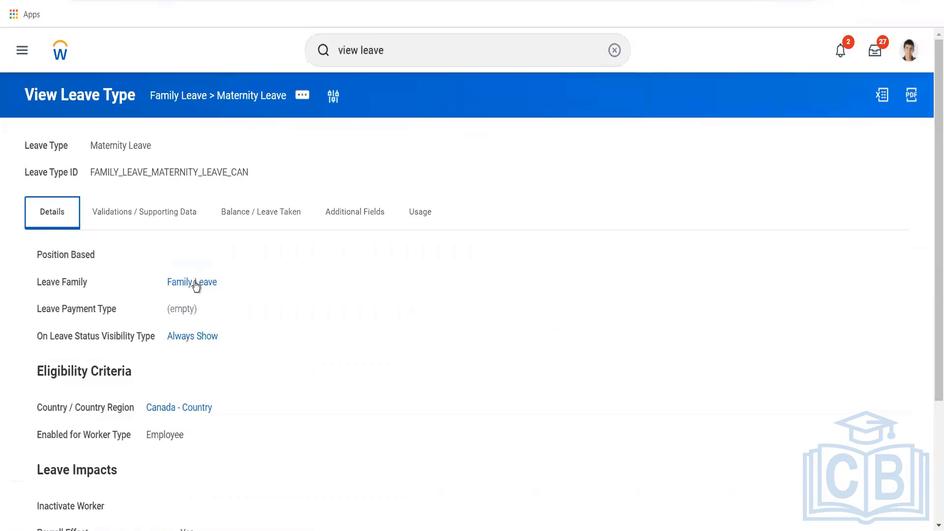
Examine the Maternity Leave eligibility criteria and leave impacts, and show its validations and supporting data
{"action": "scroll", "coordinate": [195, 325], "scroll_direction": "down", "scroll_amount": 1}
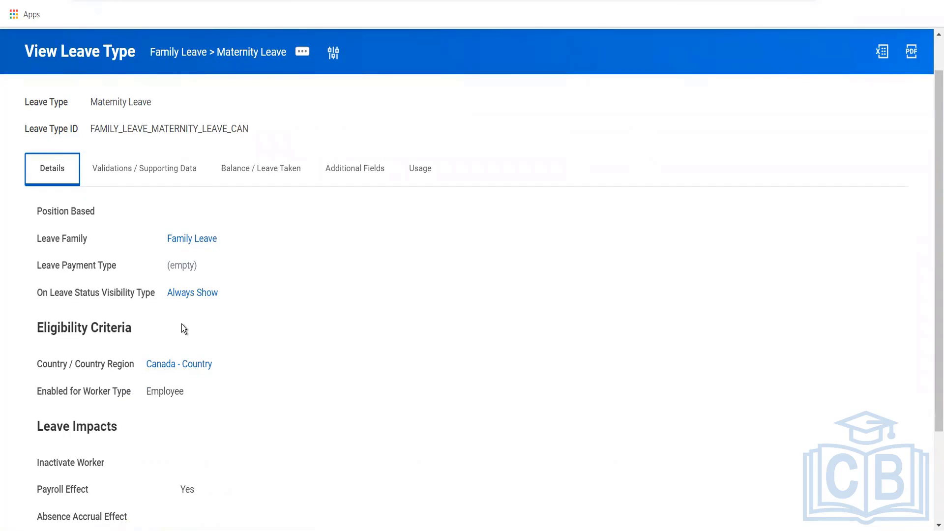
{"action": "scroll", "coordinate": [181, 323], "scroll_direction": "down", "scroll_amount": 3}
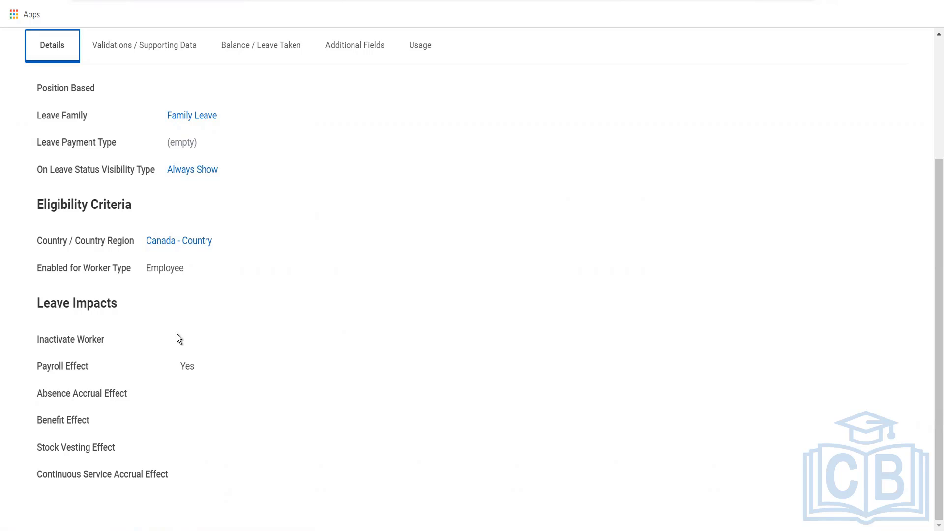
{"action": "mouse_move", "coordinate": [177, 335]}
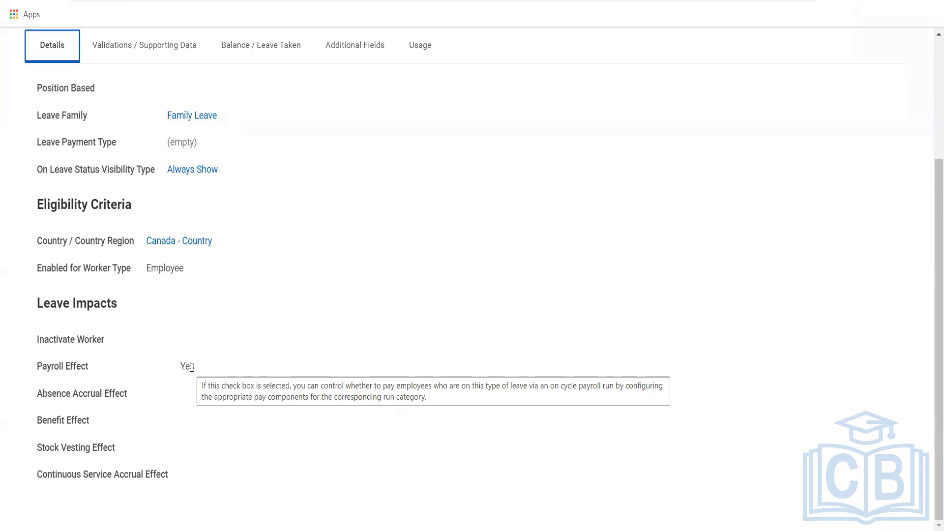
{"action": "left_click", "coordinate": [145, 47]}
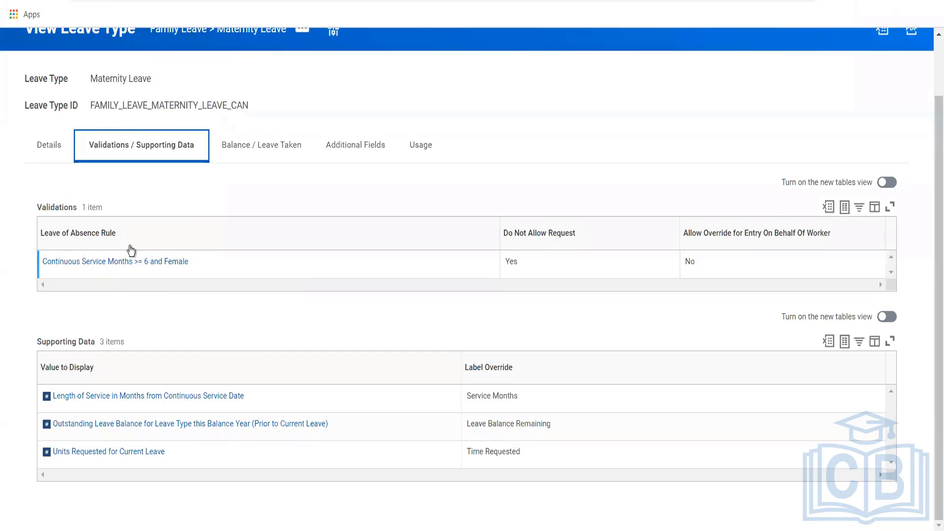
Open the Continuous Service Months >= 6 and Female validation rule and drill into its nested service-months condition rule
{"action": "left_click", "coordinate": [129, 265]}
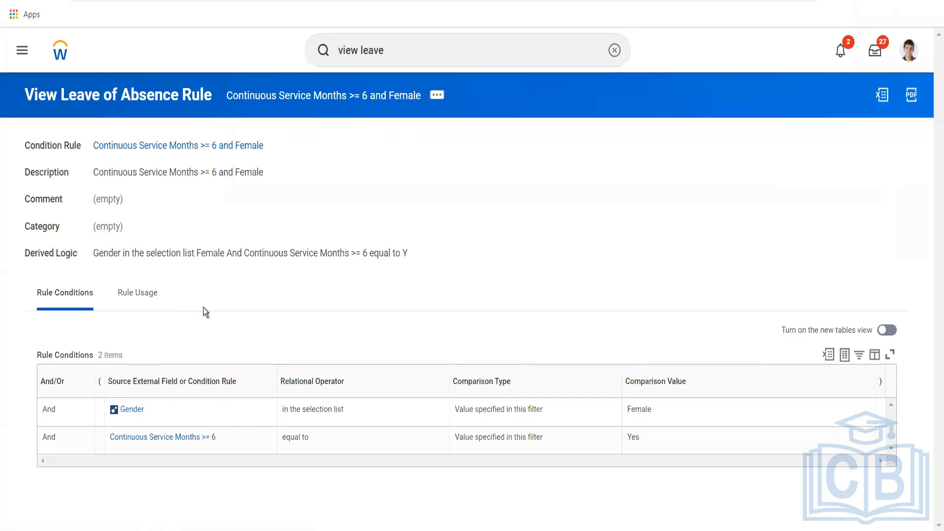
{"action": "mouse_move", "coordinate": [122, 420]}
{"action": "left_click", "coordinate": [126, 442]}
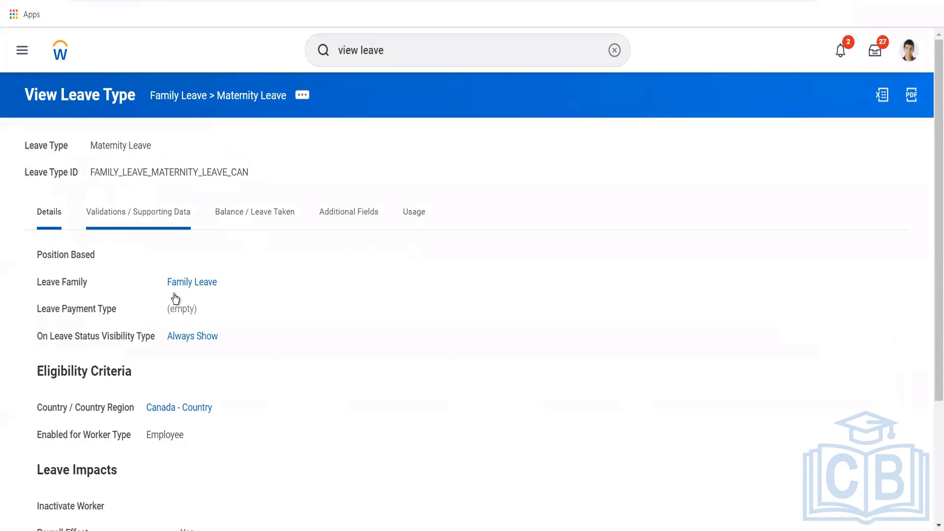
Return to the Maternity Leave validations and supporting data and preview the Outstanding Leave Balance report field's description
{"action": "left_click", "coordinate": [154, 226]}
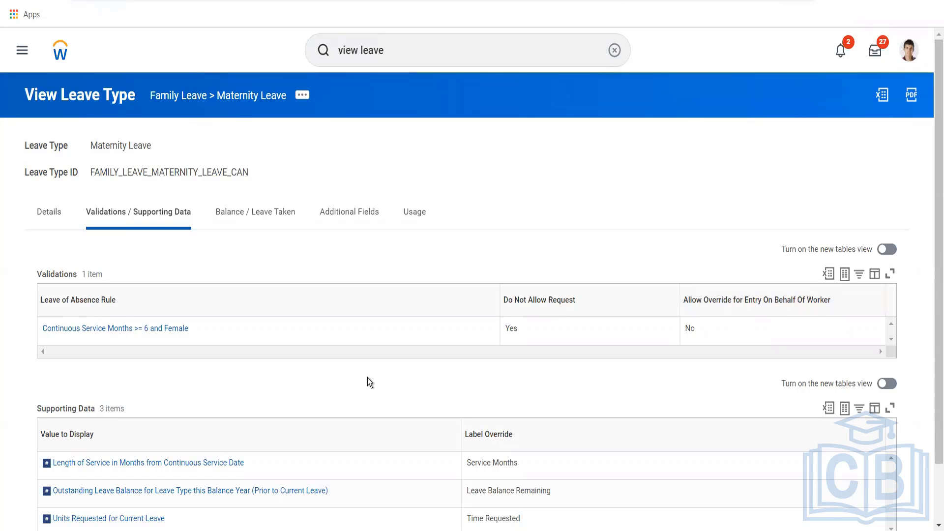
{"action": "scroll", "coordinate": [369, 381], "scroll_direction": "down", "scroll_amount": 2}
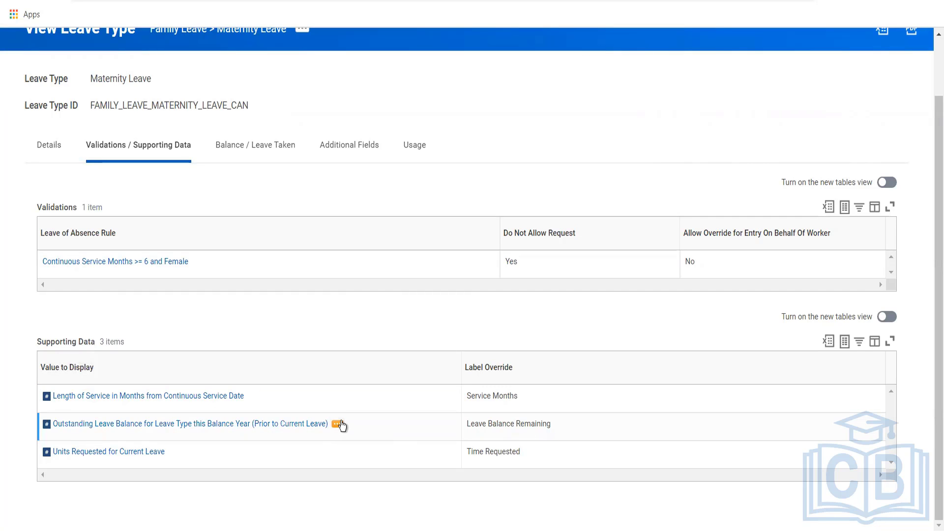
{"action": "left_click", "coordinate": [337, 424]}
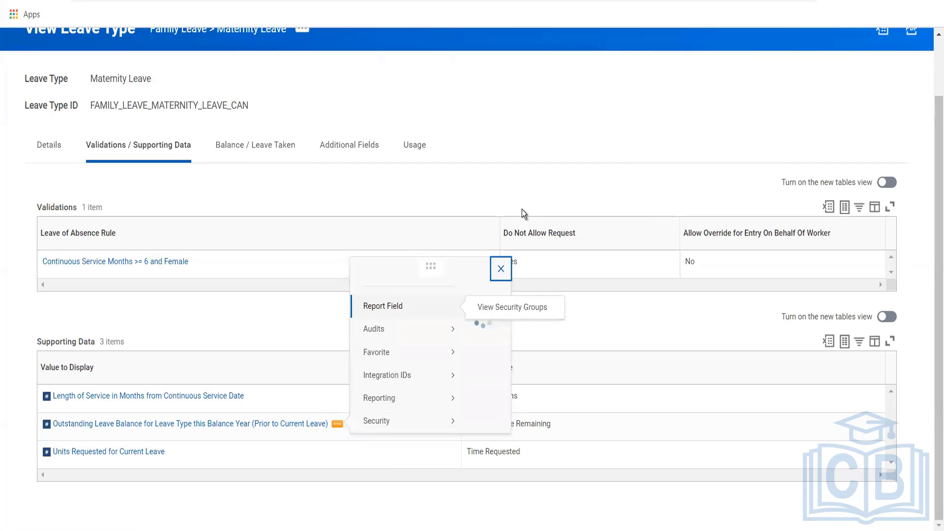
{"action": "scroll", "coordinate": [585, 258], "scroll_direction": "down", "scroll_amount": 1}
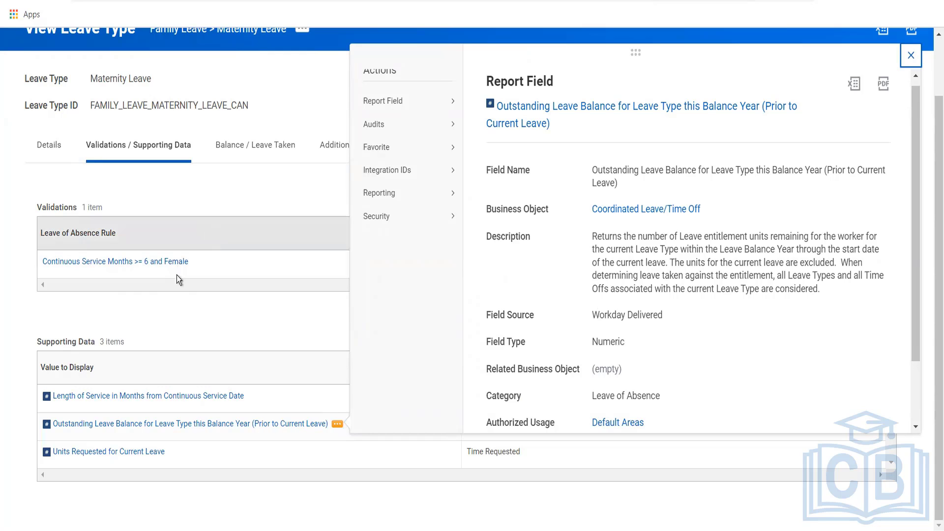
{"action": "left_click", "coordinate": [183, 298]}
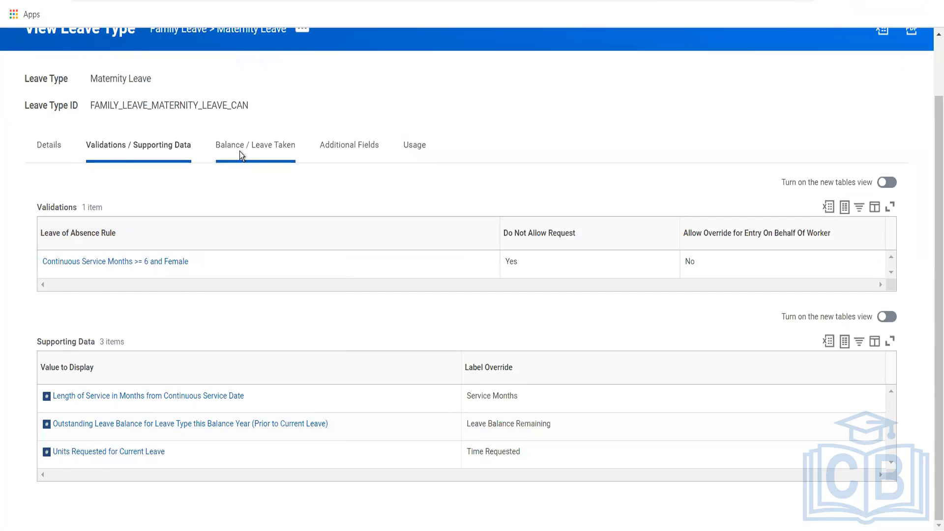
Show Maternity Leave's balance and leave-taken settings and preview the calculated field behind the Balance Calendar Start Date
{"action": "left_click", "coordinate": [240, 153]}
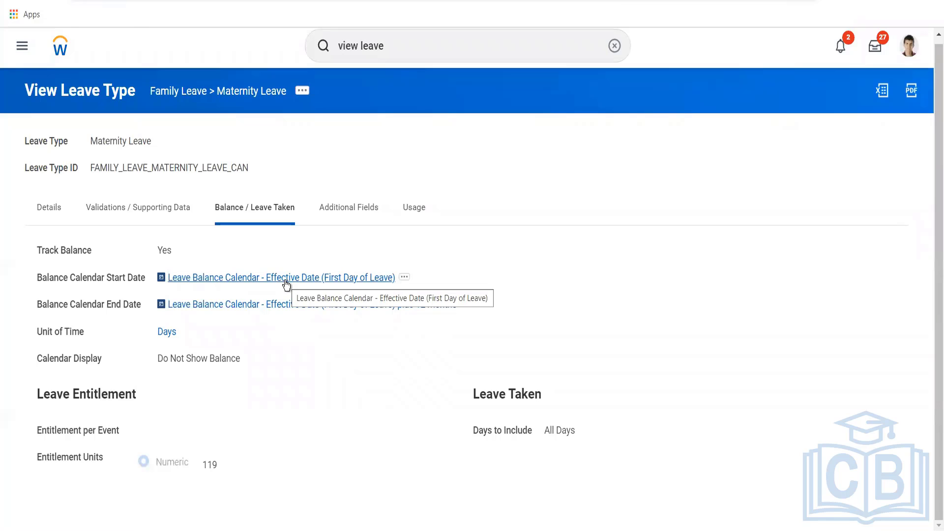
{"action": "left_click", "coordinate": [405, 278]}
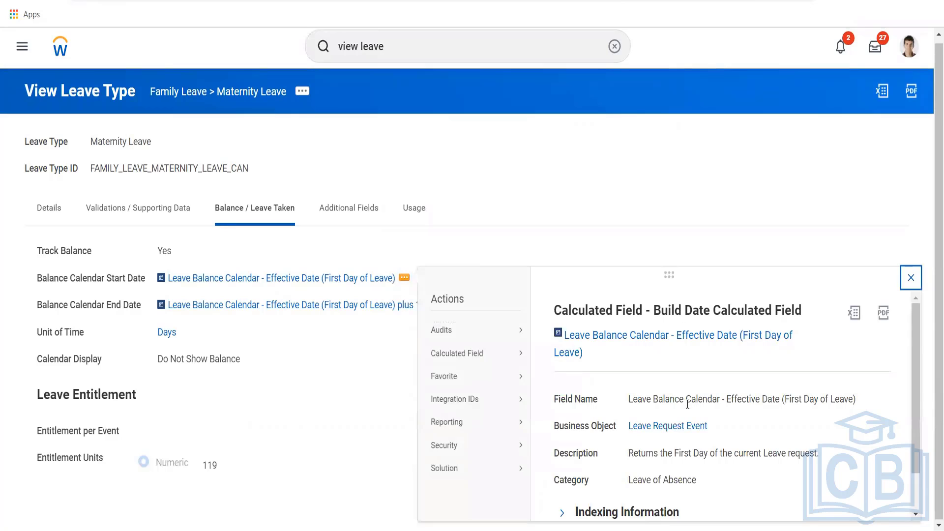
{"action": "scroll", "coordinate": [686, 414], "scroll_direction": "down", "scroll_amount": 2}
{"action": "scroll", "coordinate": [686, 414], "scroll_direction": "up", "scroll_amount": 2}
{"action": "left_click", "coordinate": [370, 337]}
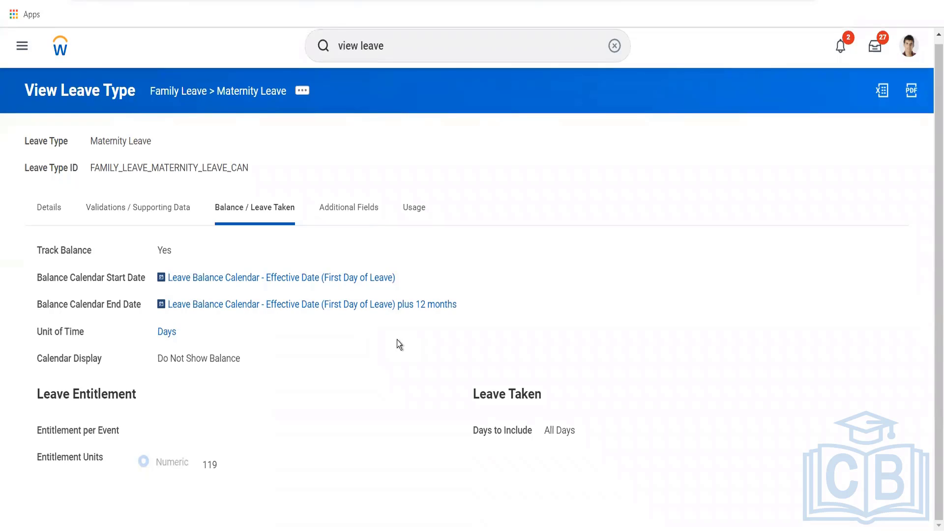
Examine Maternity Leave's leave reasons and its additional fields for due date, birth date and adoption placement
{"action": "left_click", "coordinate": [340, 207]}
{"action": "scroll", "coordinate": [377, 206], "scroll_direction": "down", "scroll_amount": 3}
{"action": "scroll", "coordinate": [379, 225], "scroll_direction": "down", "scroll_amount": 1}
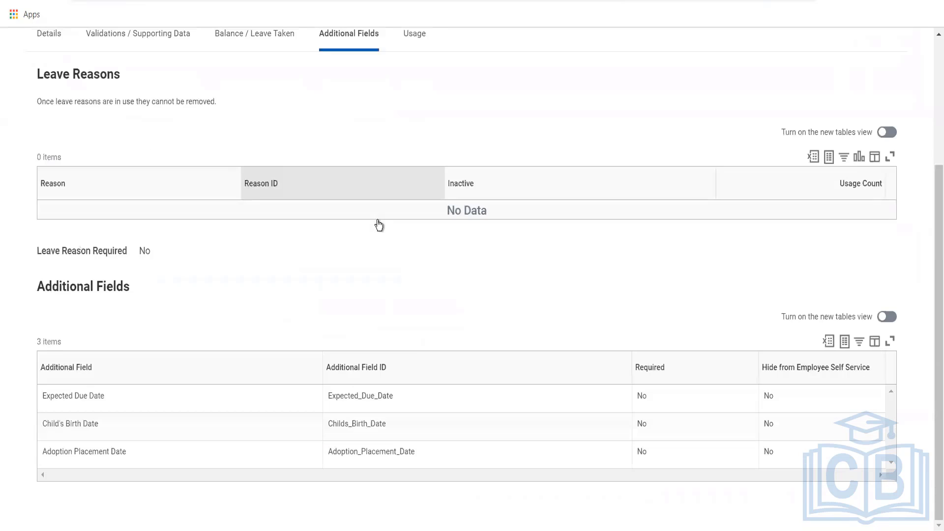
{"action": "mouse_move", "coordinate": [83, 400]}
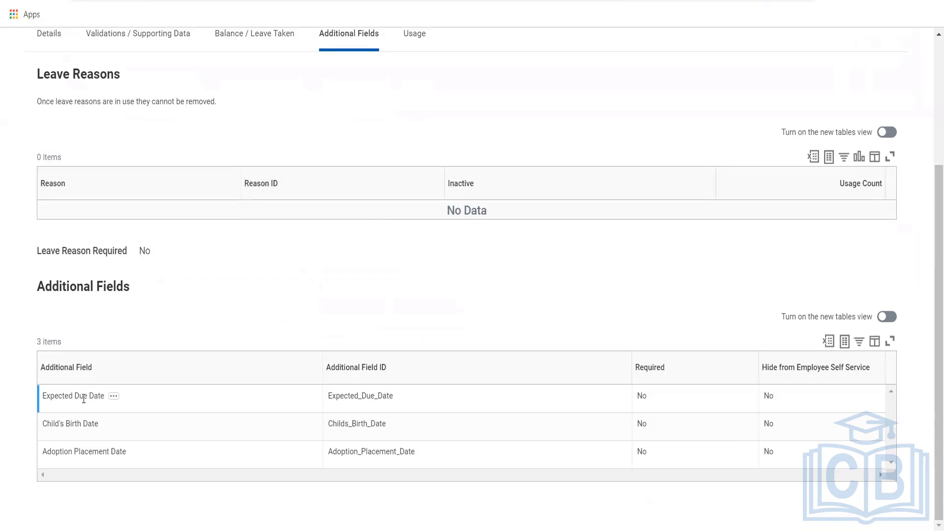
{"action": "mouse_move", "coordinate": [66, 448]}
{"action": "scroll", "coordinate": [292, 130], "scroll_direction": "up", "scroll_amount": 4}
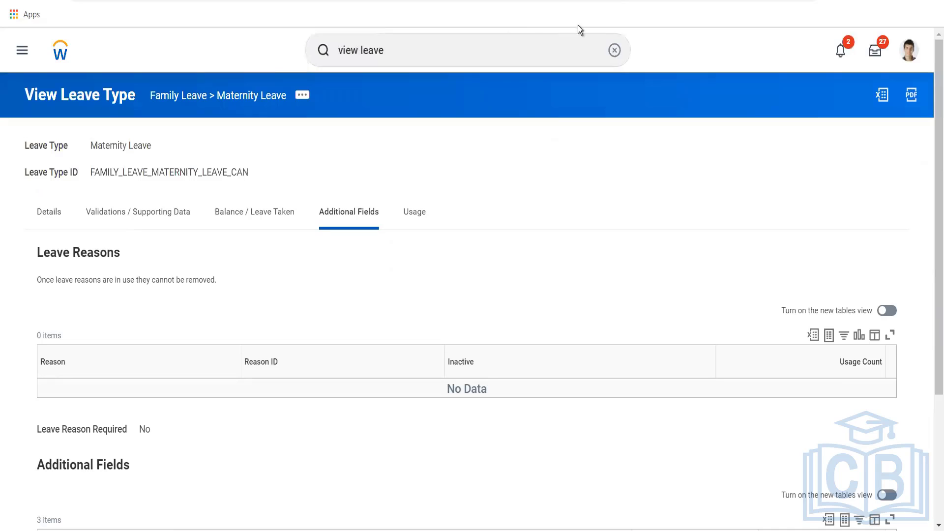
Search for "view leave type" and open the View Leave Type report
{"action": "left_click", "coordinate": [613, 51]}
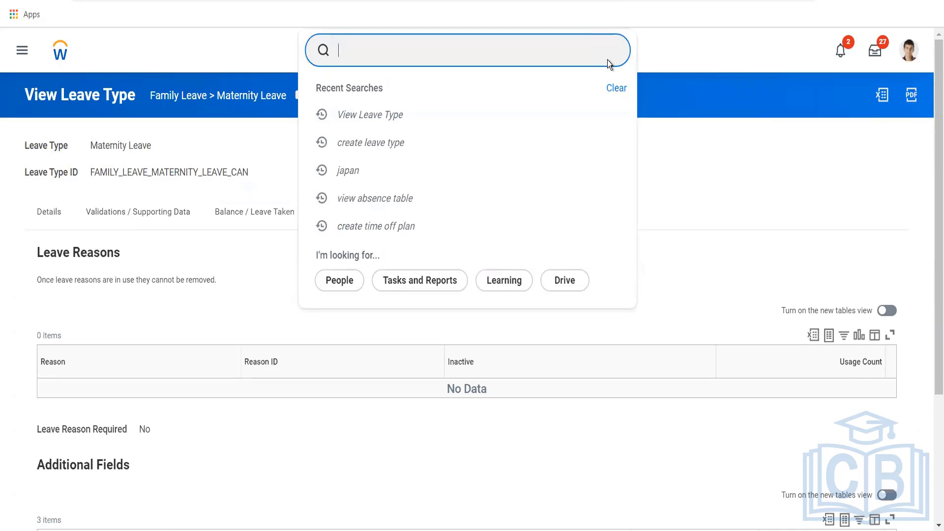
{"action": "type", "text": "View leave ty"}
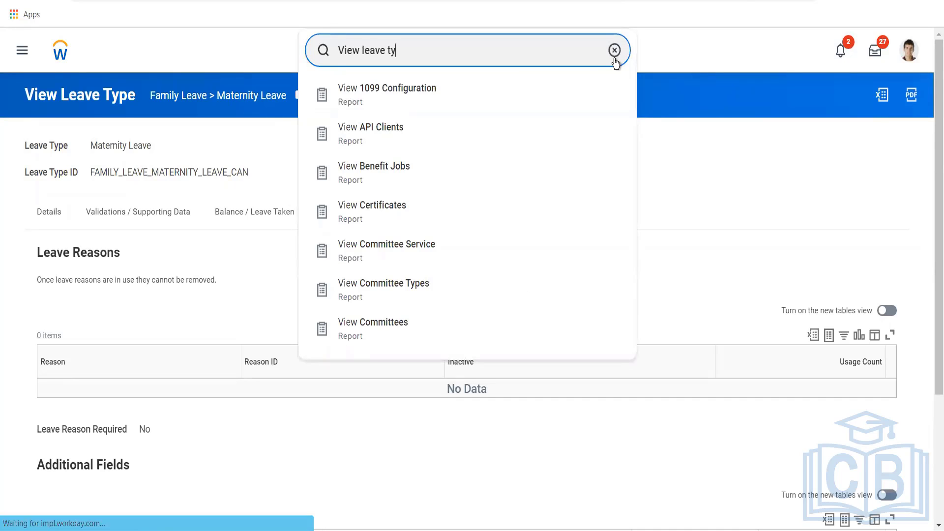
{"action": "key", "text": "Return"}
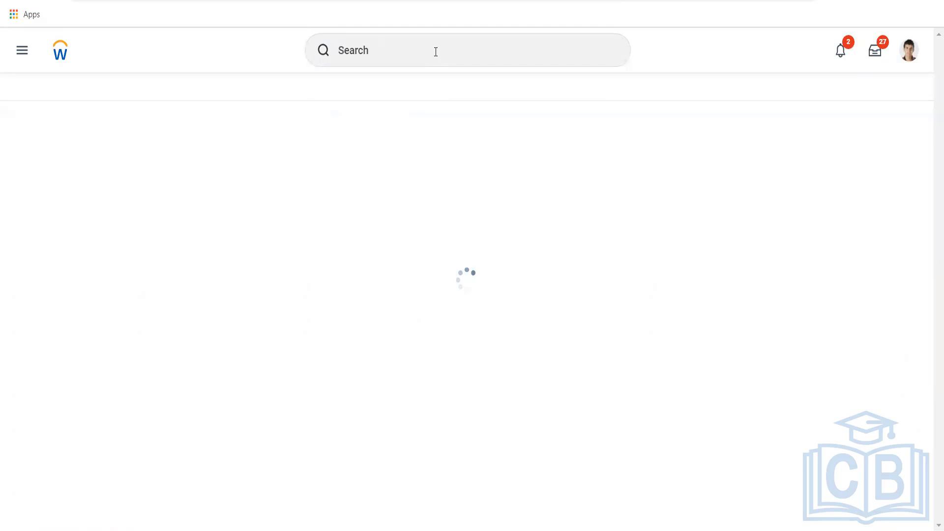
{"action": "left_click", "coordinate": [413, 59]}
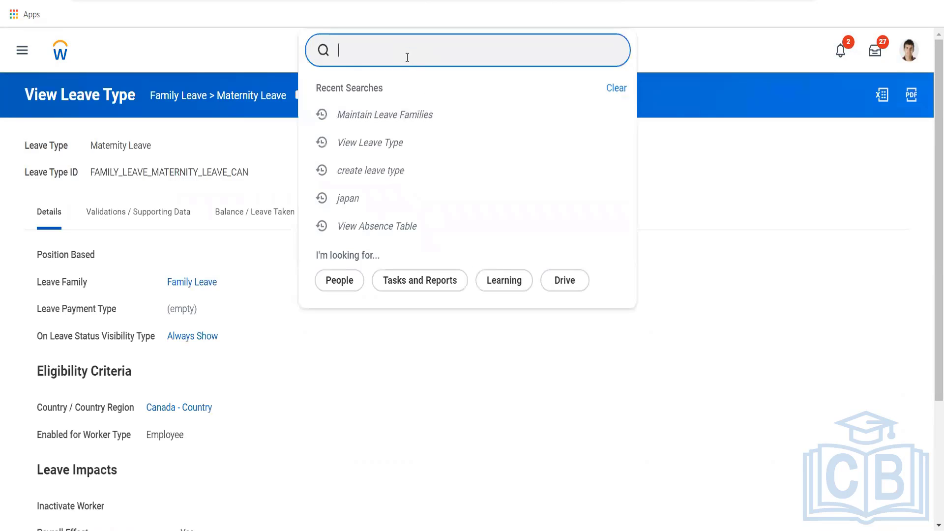
{"action": "type", "text": "view leave typ"}
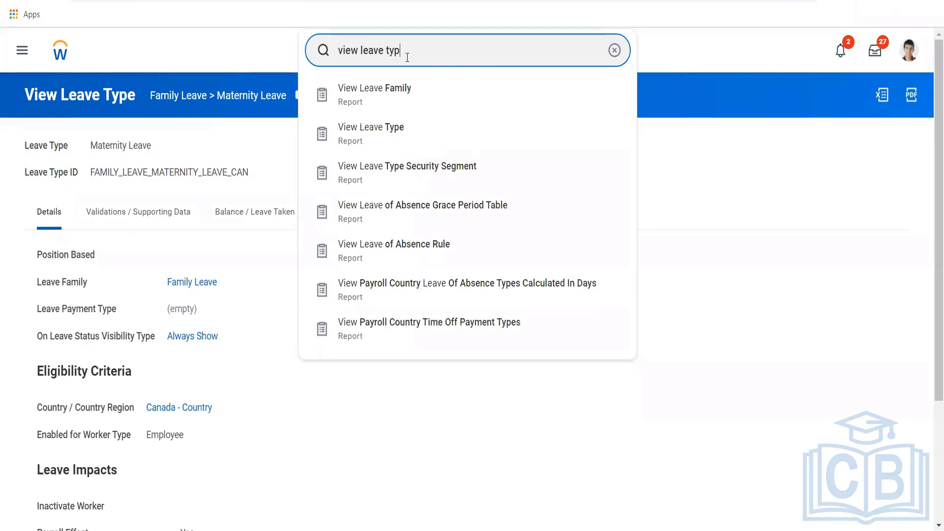
{"action": "type", "text": "e"}
{"action": "left_click", "coordinate": [395, 129]}
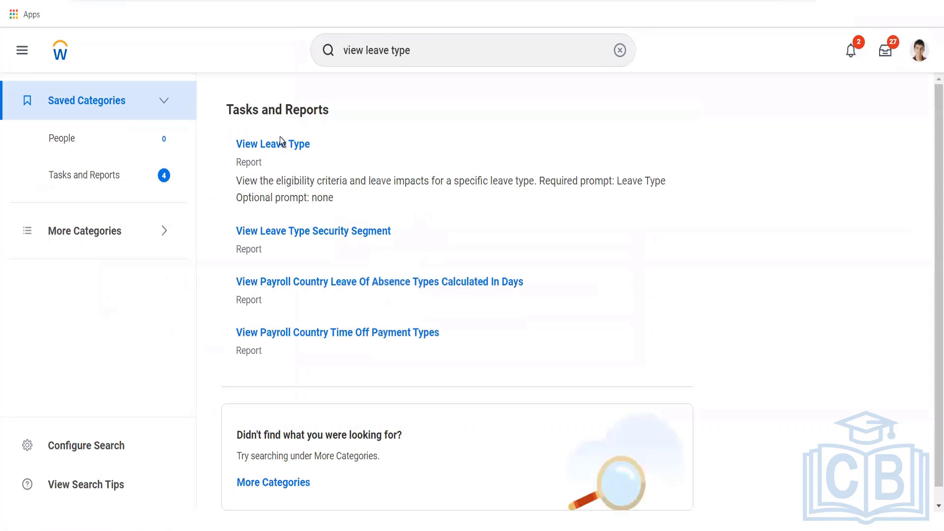
{"action": "left_click", "coordinate": [329, 140]}
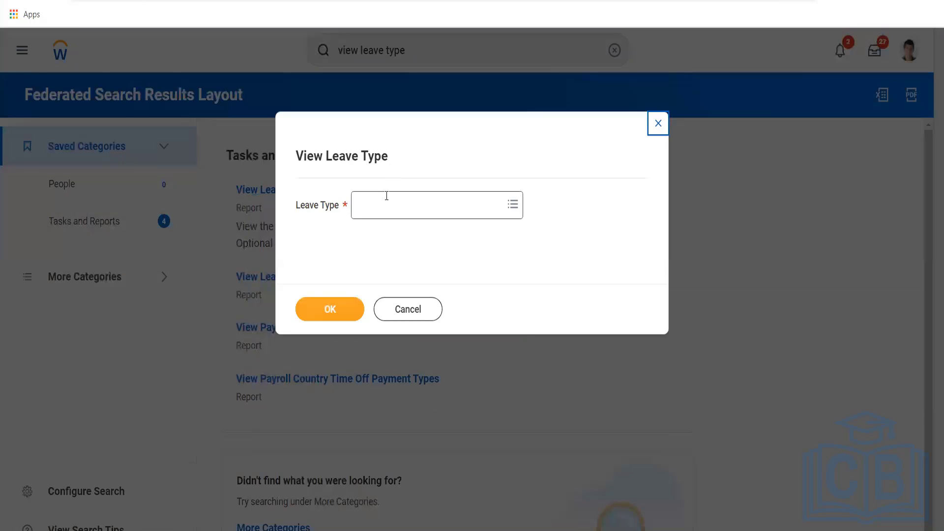
Find leave types matching "short term", choose Disability > USA Short Term Disability and display its configuration
{"action": "left_click", "coordinate": [387, 197]}
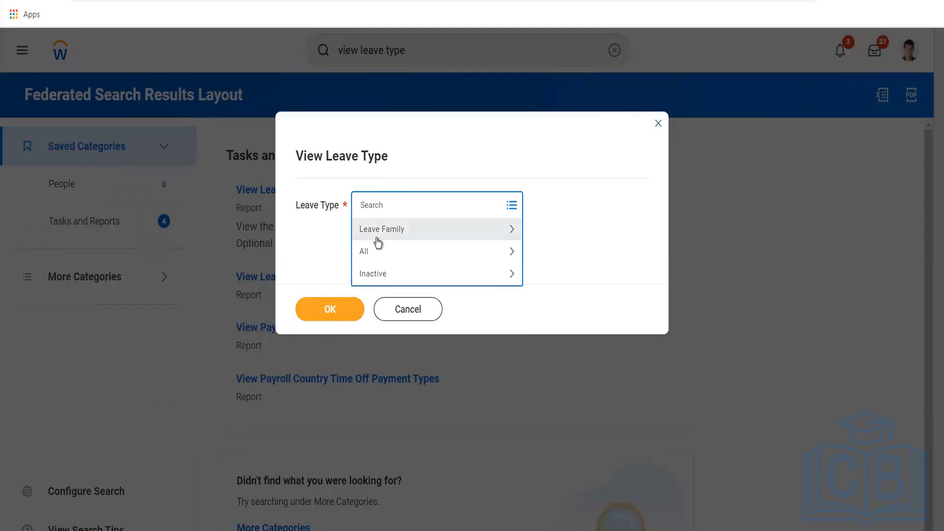
{"action": "type", "text": "shor"}
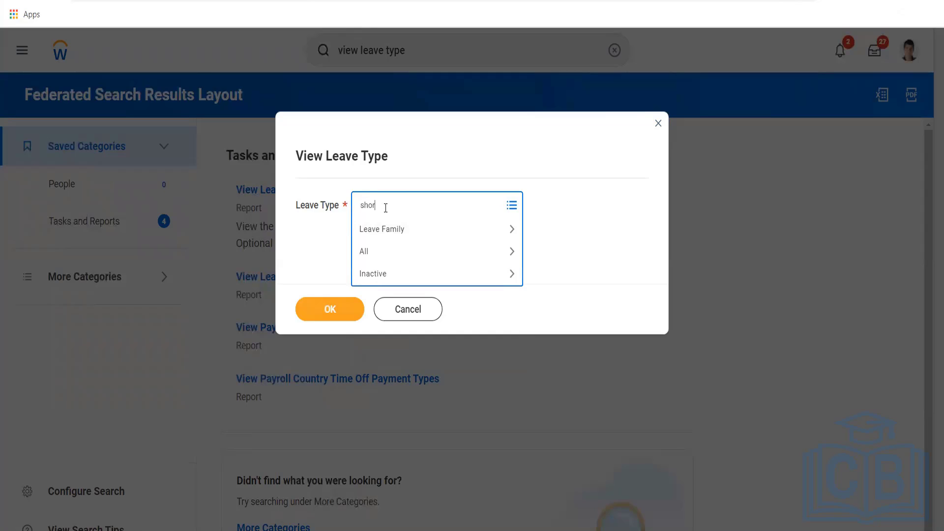
{"action": "type", "text": "t term"}
{"action": "key", "text": "Return"}
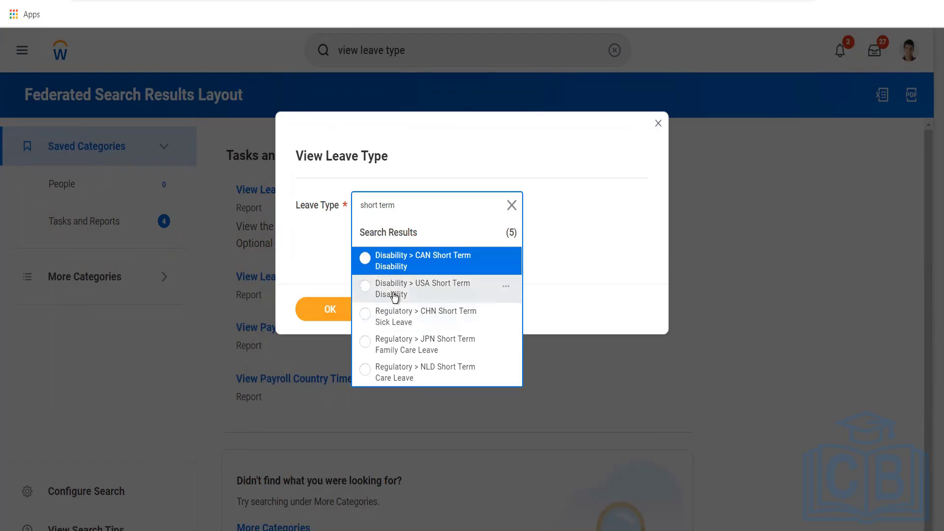
{"action": "left_click", "coordinate": [395, 295]}
{"action": "left_click", "coordinate": [324, 315]}
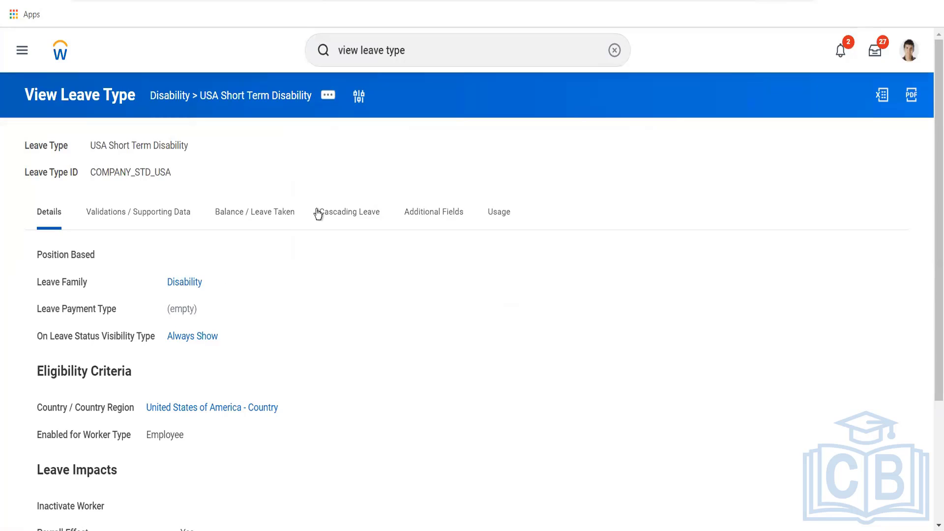
Check the next leave type in USA Short Term Disability's cascading setup, and review its details, eligibility criteria and leave impacts
{"action": "left_click", "coordinate": [346, 219]}
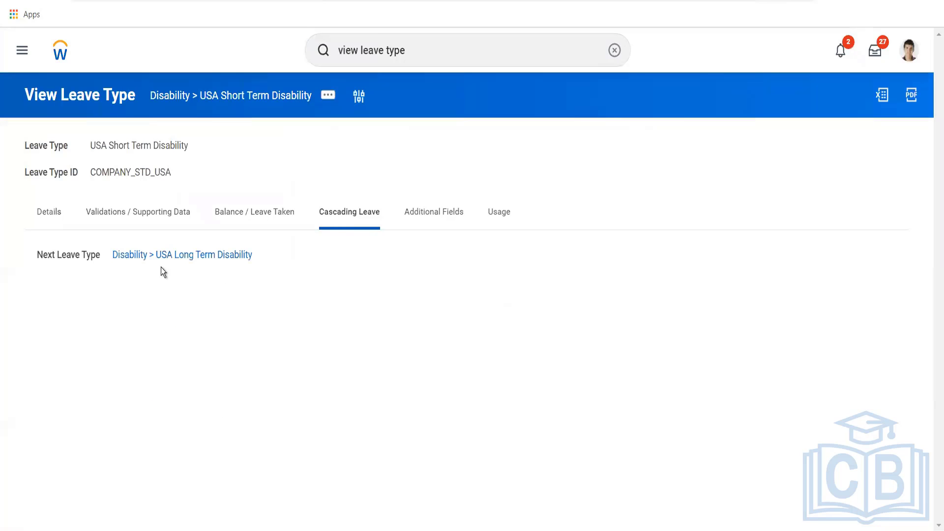
{"action": "left_click", "coordinate": [41, 217]}
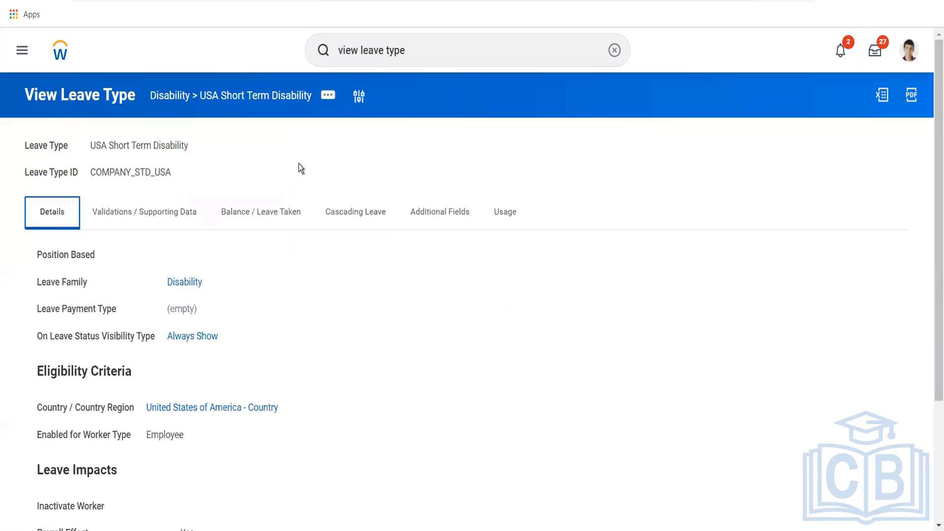
{"action": "scroll", "coordinate": [299, 167], "scroll_direction": "down", "scroll_amount": 2}
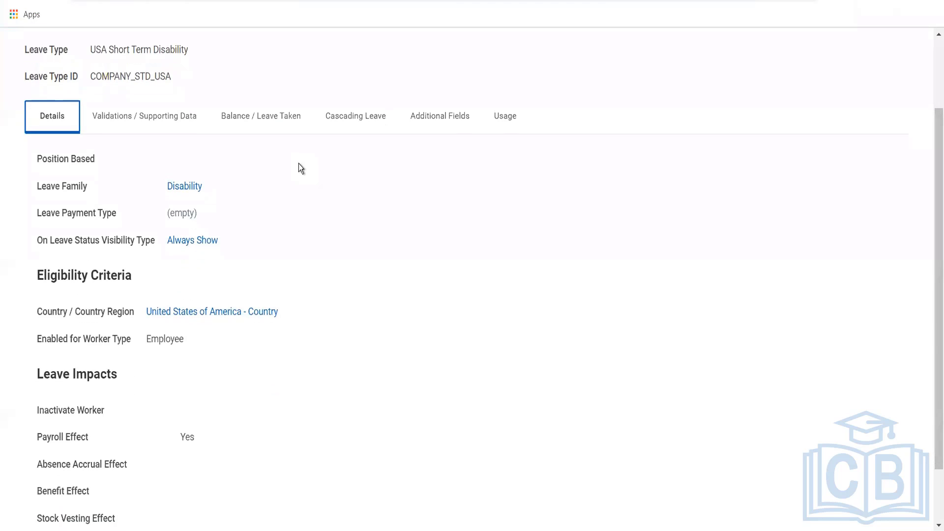
{"action": "mouse_move", "coordinate": [183, 189]}
{"action": "scroll", "coordinate": [179, 228], "scroll_direction": "down", "scroll_amount": 2}
{"action": "scroll", "coordinate": [167, 224], "scroll_direction": "up", "scroll_amount": 3}
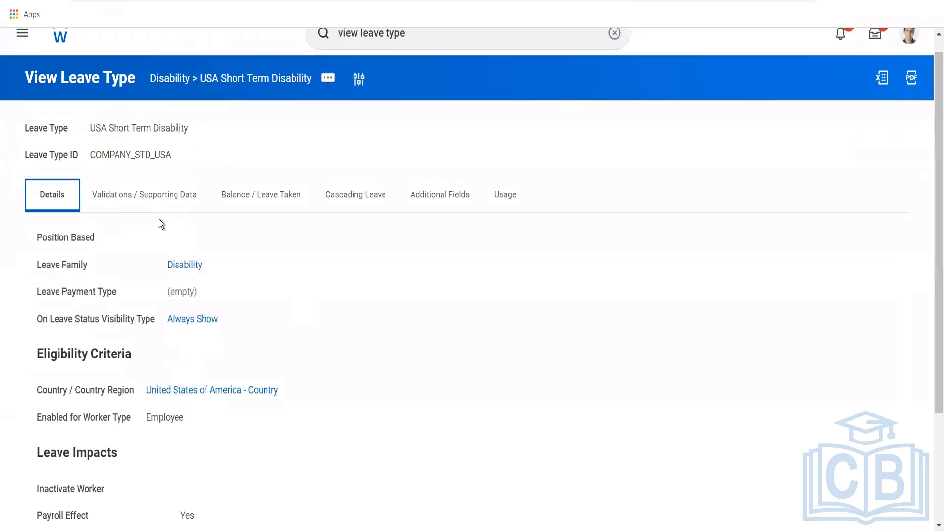
Show the USA Short Term Disability validations and preview the Sufficient Balance Exists rule's validation message and rule conditions
{"action": "left_click", "coordinate": [148, 195]}
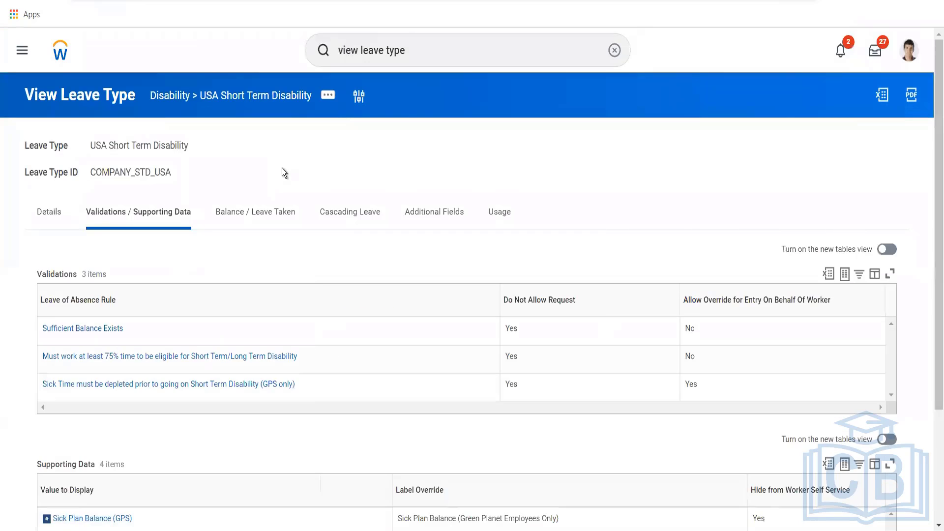
{"action": "scroll", "coordinate": [282, 170], "scroll_direction": "down", "scroll_amount": 1}
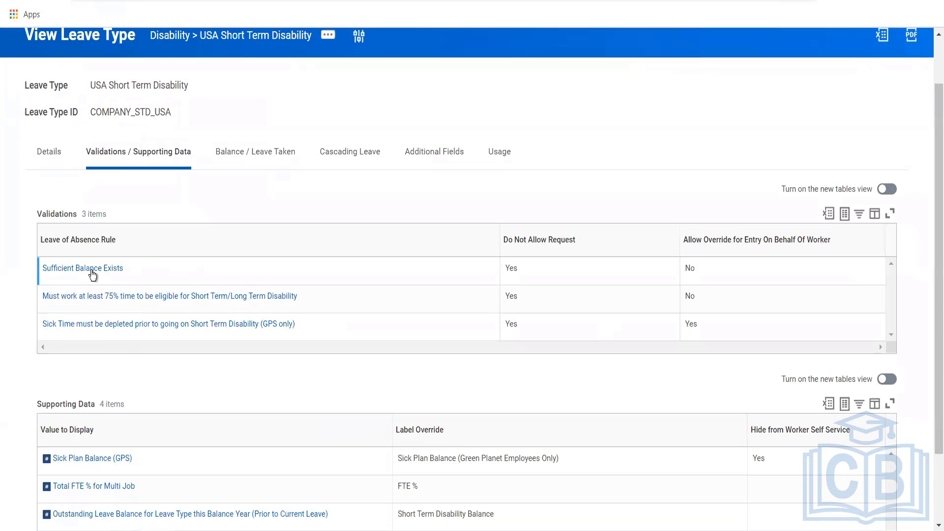
{"action": "mouse_move", "coordinate": [93, 274]}
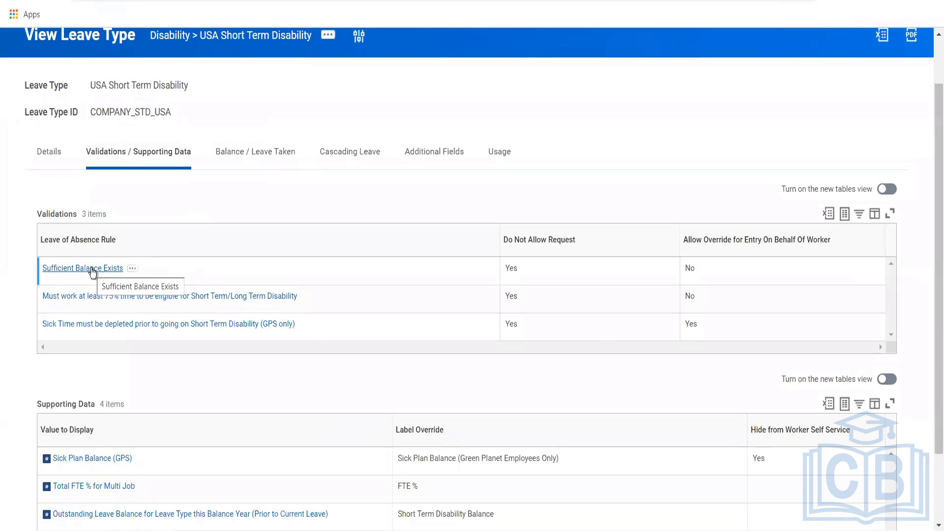
{"action": "left_click", "coordinate": [132, 269]}
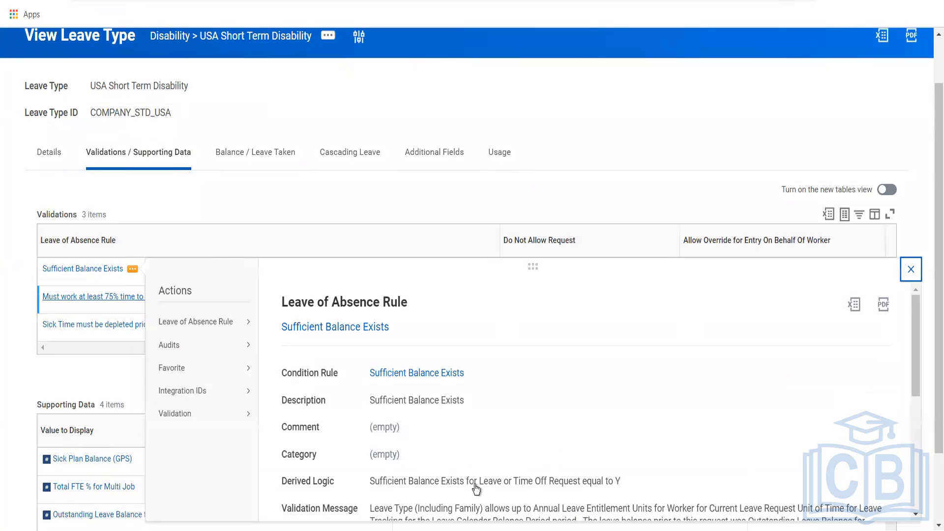
{"action": "scroll", "coordinate": [468, 429], "scroll_direction": "down", "scroll_amount": 4}
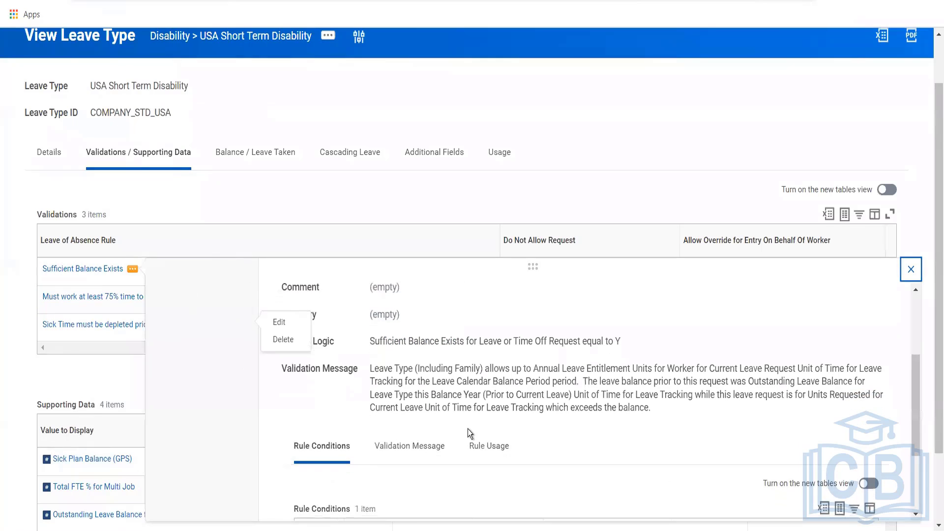
{"action": "scroll", "coordinate": [468, 430], "scroll_direction": "down", "scroll_amount": 2}
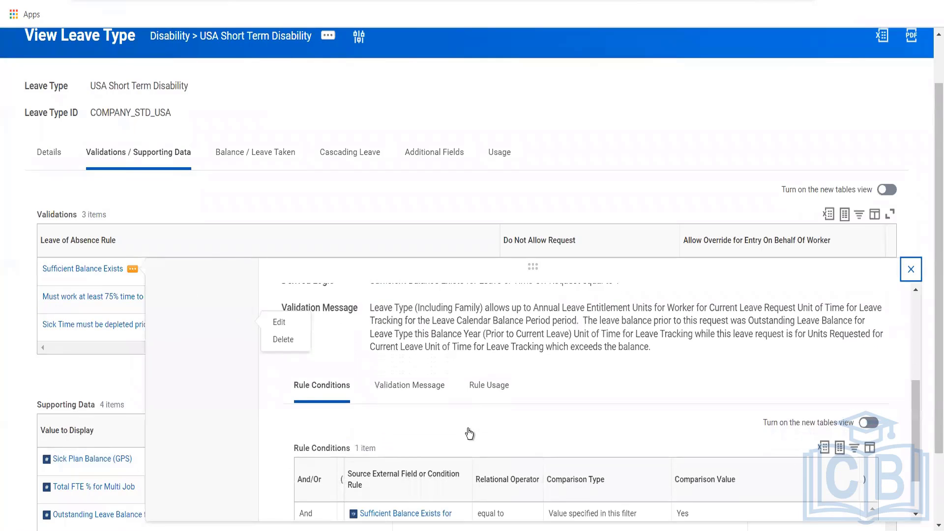
{"action": "scroll", "coordinate": [468, 432], "scroll_direction": "up", "scroll_amount": 3}
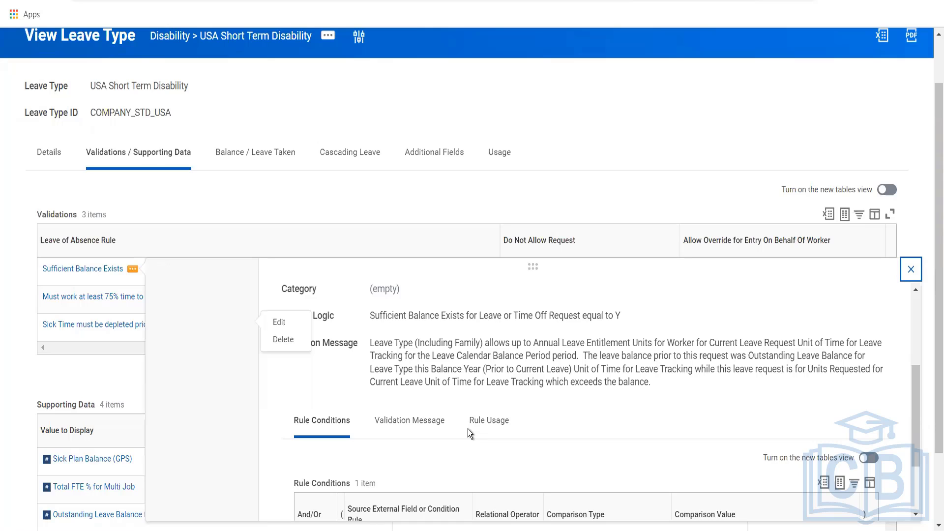
Review the Sufficient Balance Exists rule's derived logic and validation message, and close its preview
{"action": "scroll", "coordinate": [467, 429], "scroll_direction": "down", "scroll_amount": 2}
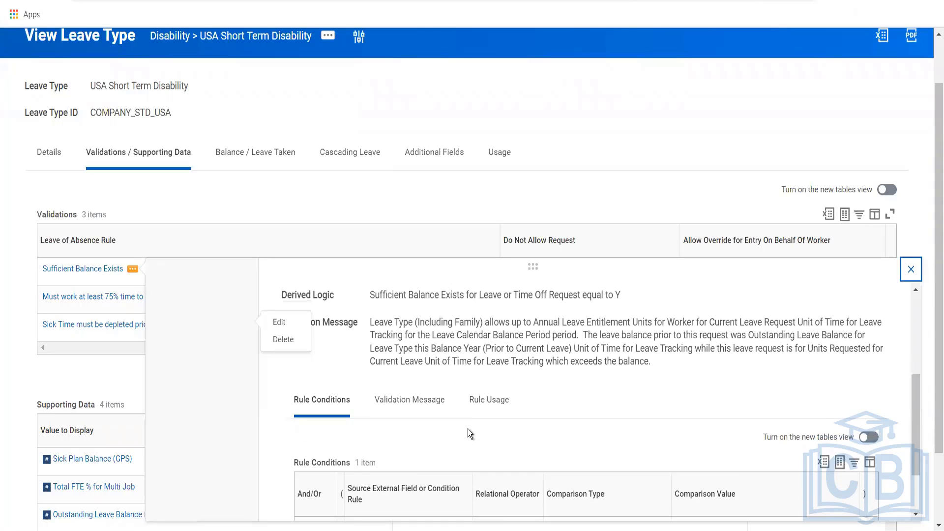
{"action": "scroll", "coordinate": [468, 433], "scroll_direction": "up", "scroll_amount": 3}
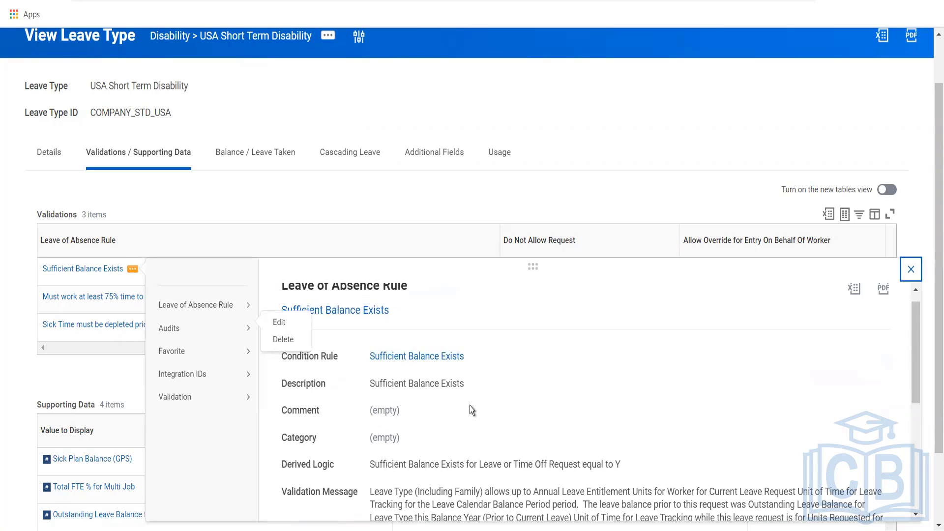
{"action": "left_click", "coordinate": [365, 195]}
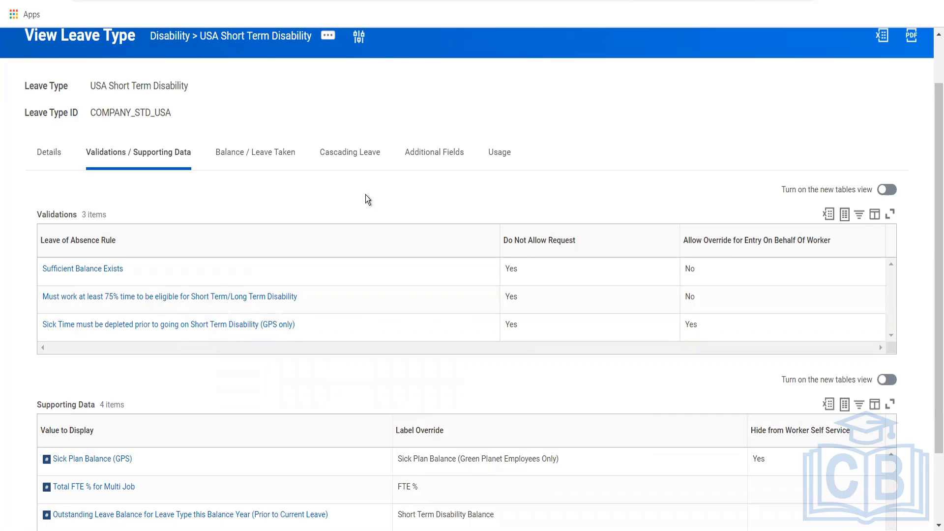
{"action": "left_click", "coordinate": [499, 268]}
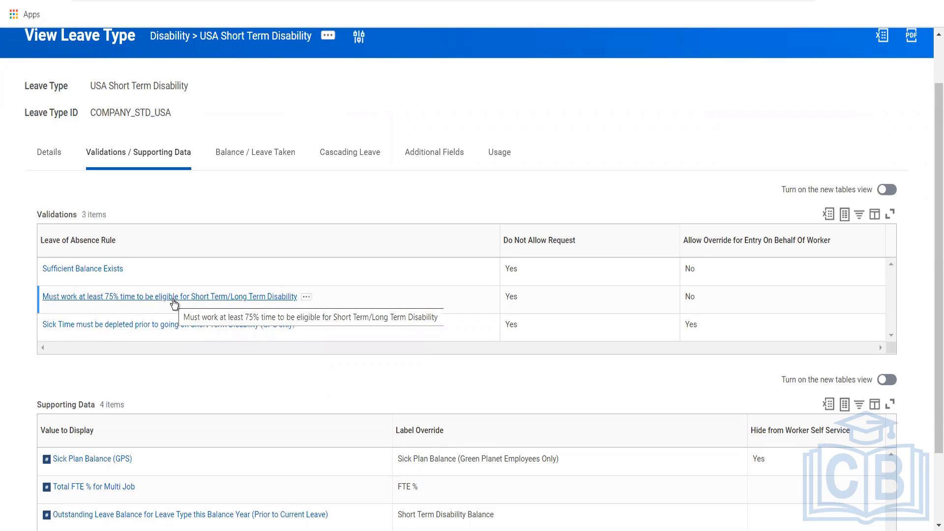
Open the rule requiring at least 75% time for Short Term/Long Term Disability, examine its condition, and return to the leave type
{"action": "right_click", "coordinate": [161, 285]}
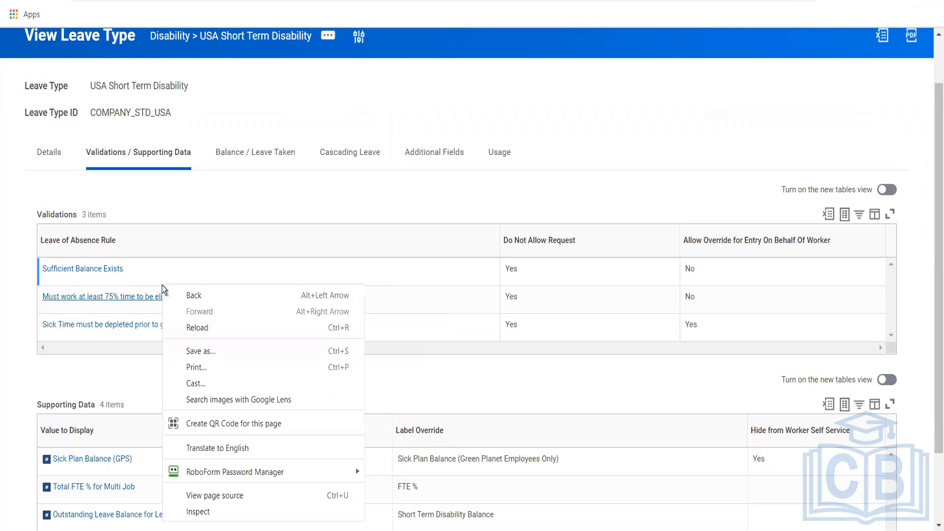
{"action": "right_click", "coordinate": [136, 302]}
{"action": "left_click", "coordinate": [157, 314]}
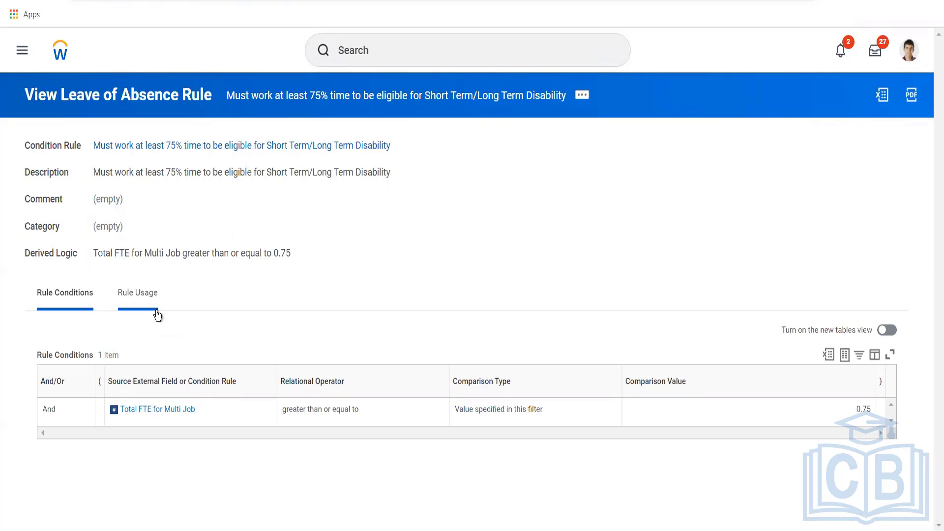
{"action": "left_click", "coordinate": [166, 409]}
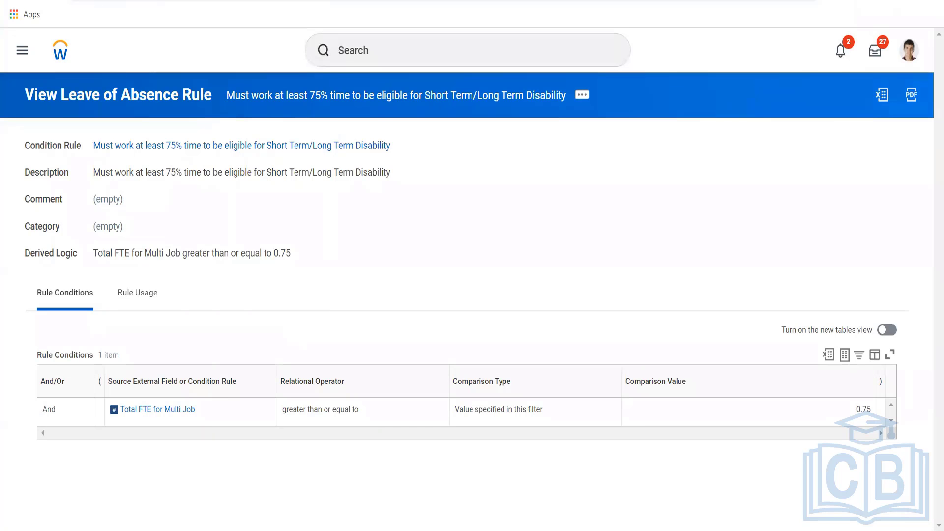
{"action": "key", "text": "alt+Left"}
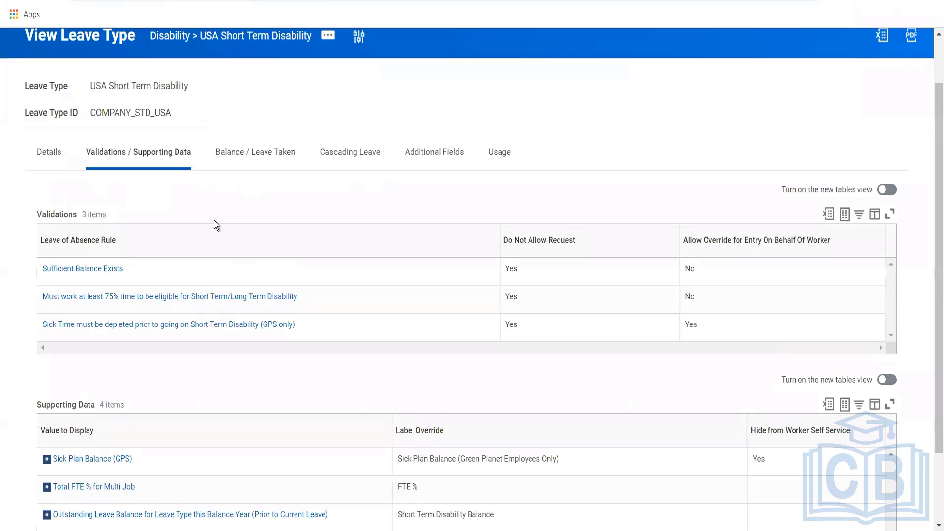
Open the rule on depleting sick time before Short Term Disability and trace its Sick Plan Balance (GPS) field to the time off plan condition
{"action": "right_click", "coordinate": [157, 332]}
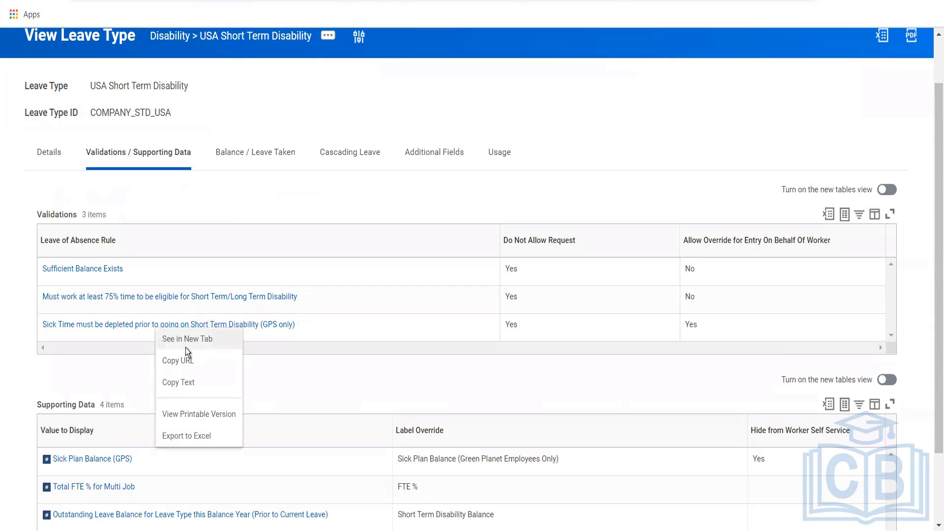
{"action": "left_click", "coordinate": [235, 347]}
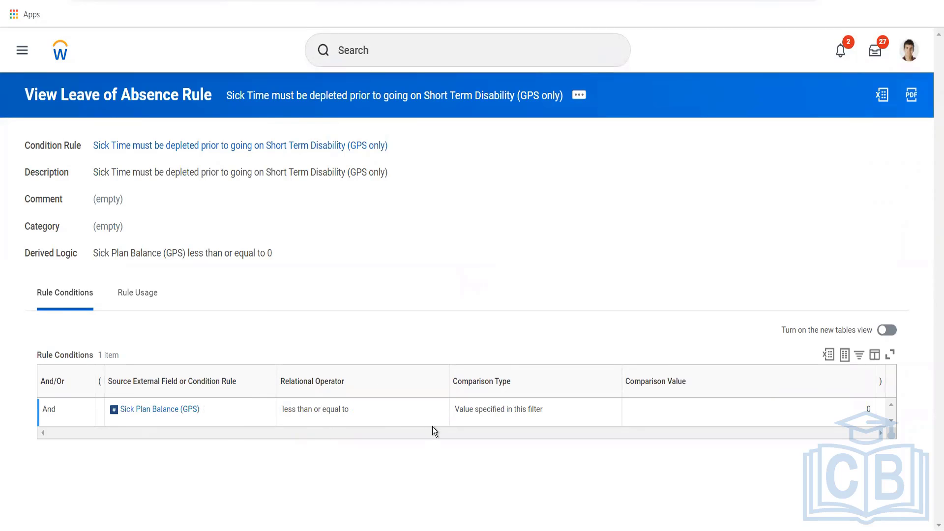
{"action": "left_click", "coordinate": [179, 409]}
{"action": "left_click", "coordinate": [148, 412]}
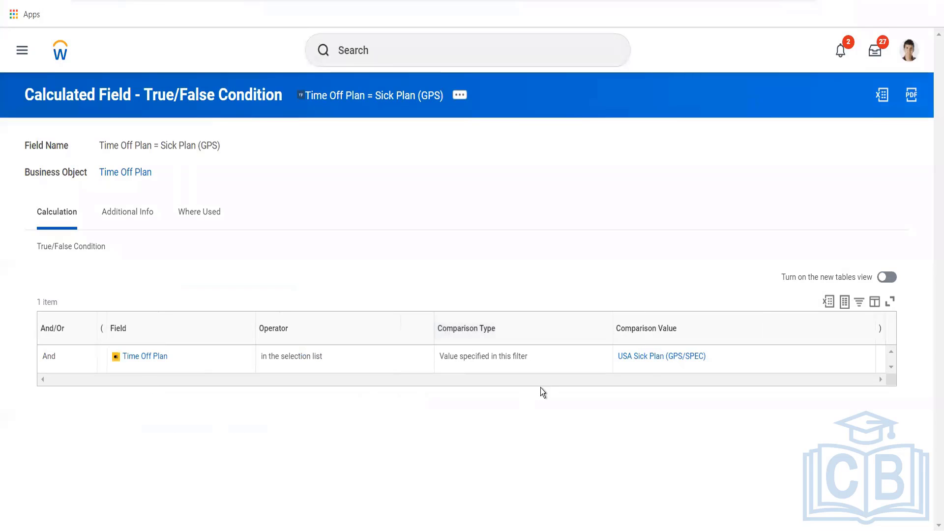
{"action": "left_click", "coordinate": [15, 1]}
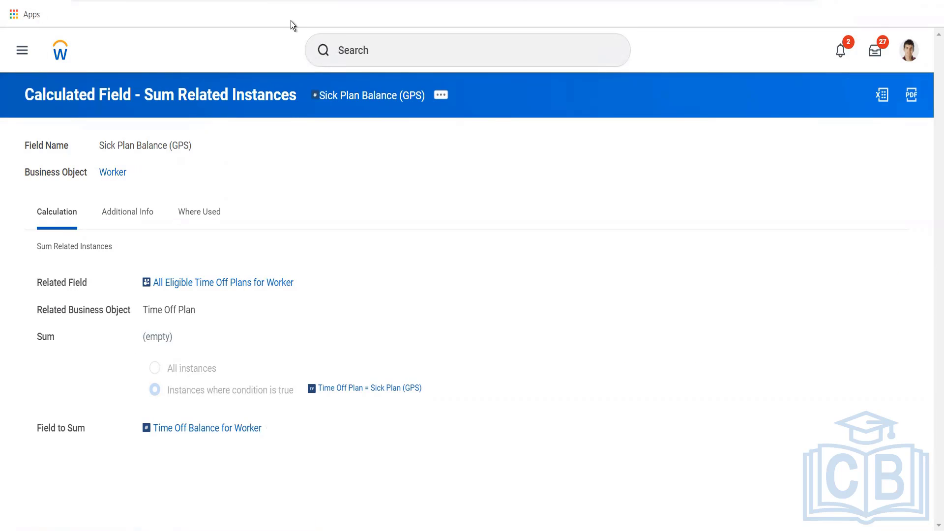
{"action": "key", "text": "alt+Left"}
{"action": "key", "text": "alt+Left"}
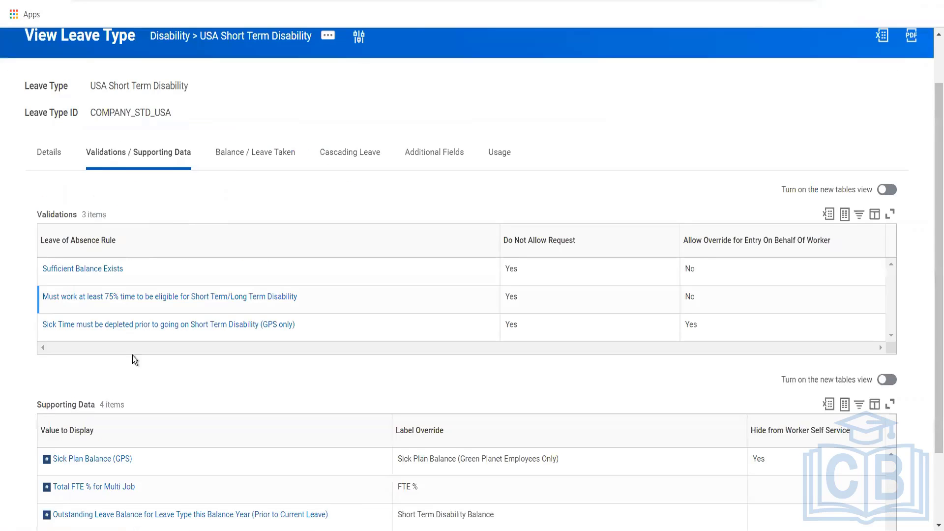
Examine the USA Short Term Disability supporting data and the Sick Plan Balance (GPS) calculated field
{"action": "scroll", "coordinate": [143, 366], "scroll_direction": "down", "scroll_amount": 2}
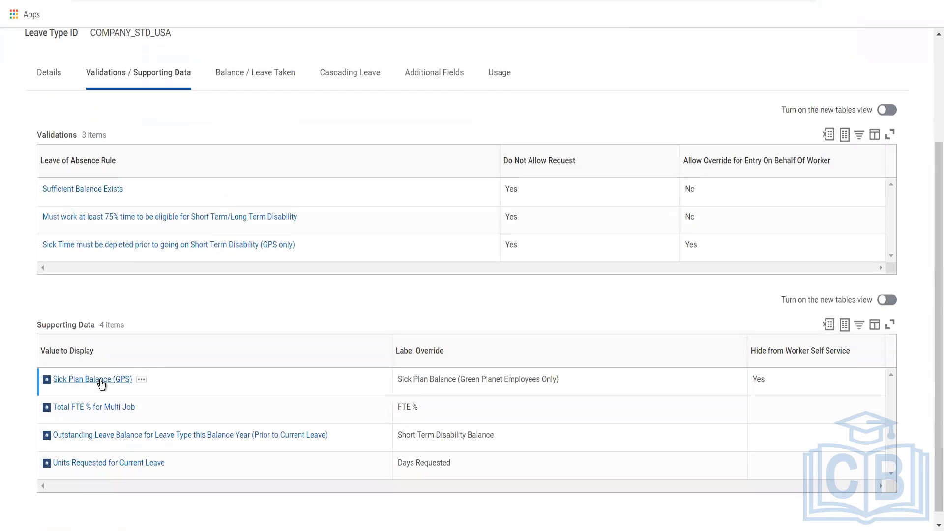
{"action": "mouse_move", "coordinate": [101, 383]}
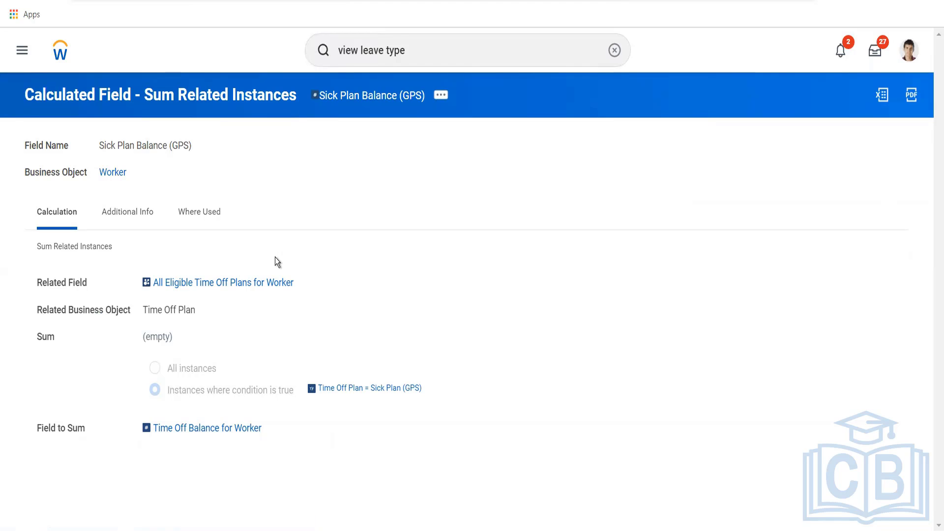
{"action": "left_click", "coordinate": [169, 212]}
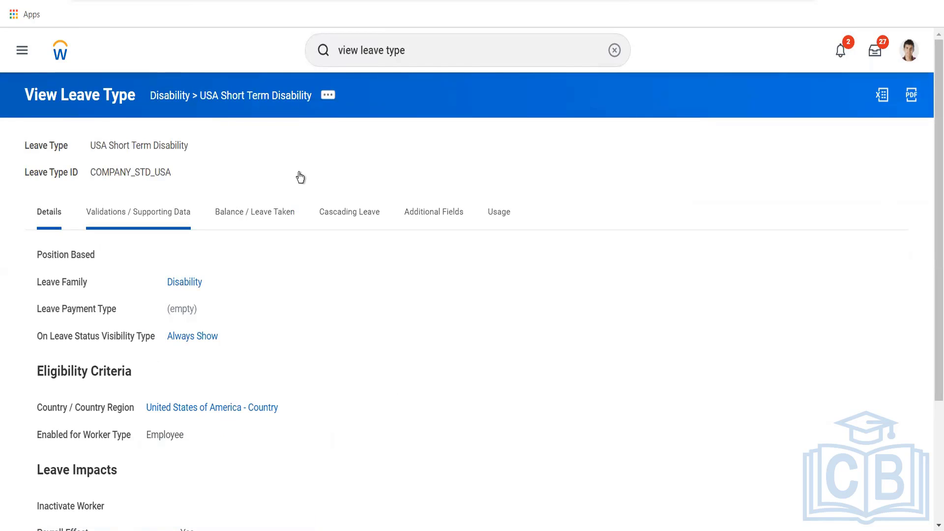
{"action": "scroll", "coordinate": [291, 186], "scroll_direction": "down", "scroll_amount": 3}
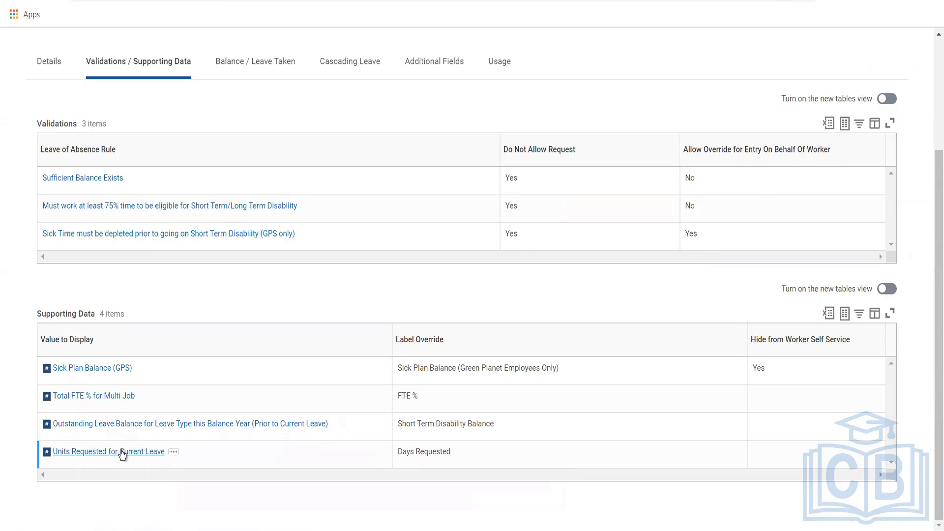
Review USA Short Term Disability's balance and entitlement settings, next cascading leave type and general details
{"action": "left_click", "coordinate": [236, 68]}
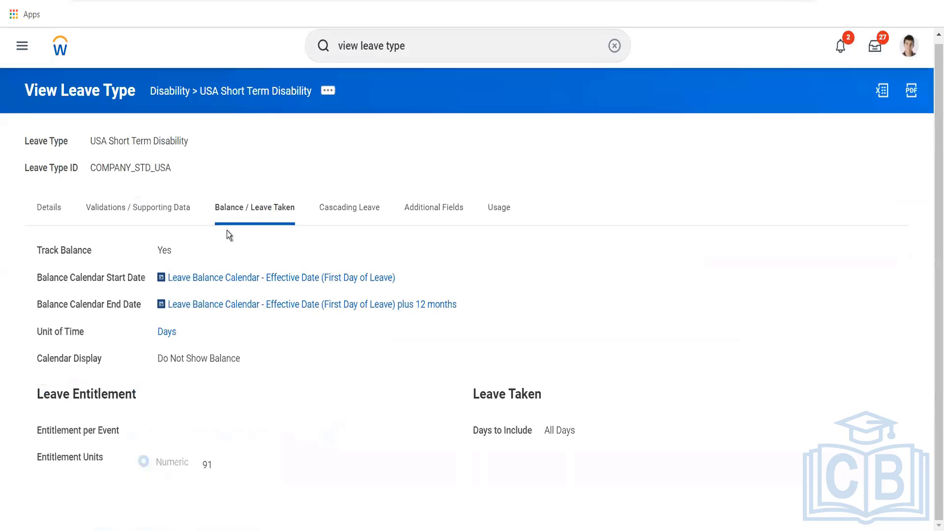
{"action": "left_click", "coordinate": [332, 208]}
{"action": "mouse_move", "coordinate": [160, 261]}
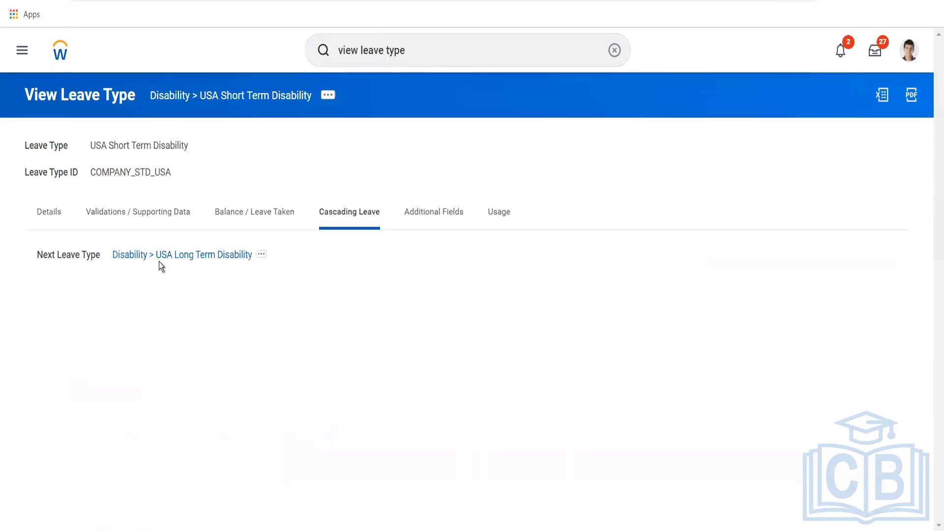
{"action": "mouse_move", "coordinate": [191, 261]}
{"action": "left_click", "coordinate": [52, 215]}
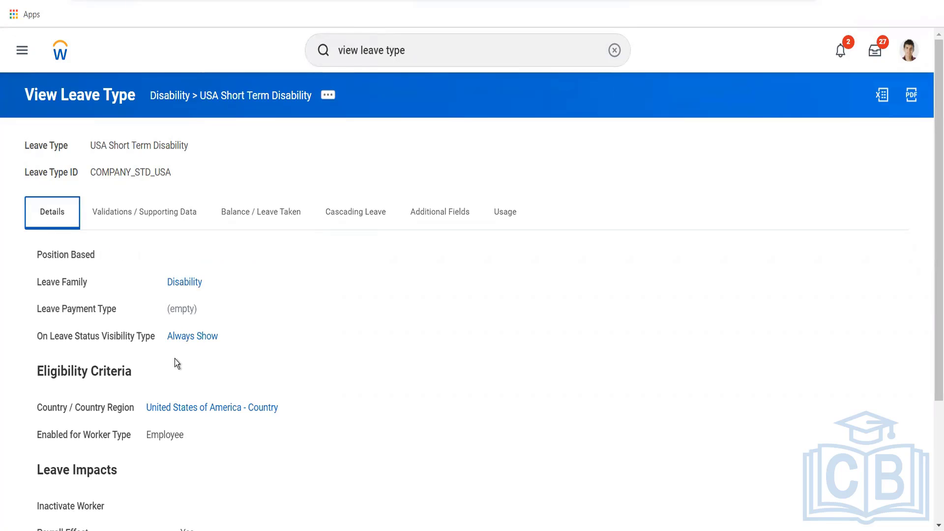
{"action": "scroll", "coordinate": [175, 359], "scroll_direction": "down", "scroll_amount": 2}
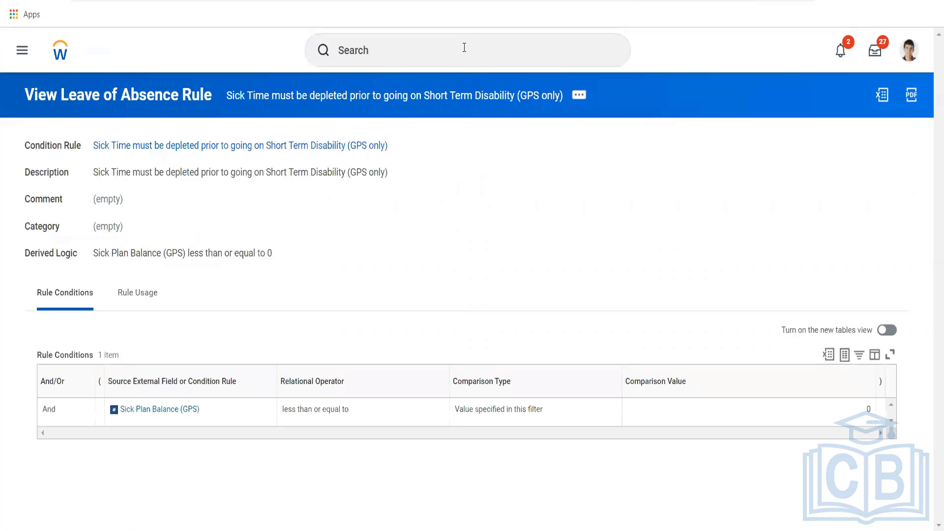
Open the signed-in worker's profile and start an absence request from the Time and Leave actions
{"action": "left_click", "coordinate": [464, 48]}
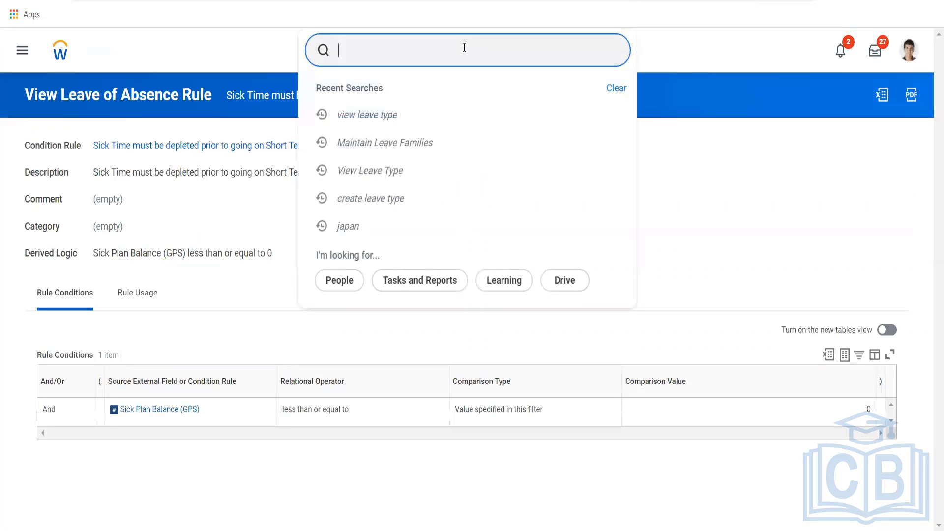
{"action": "left_click", "coordinate": [909, 51]}
{"action": "left_click", "coordinate": [805, 188]}
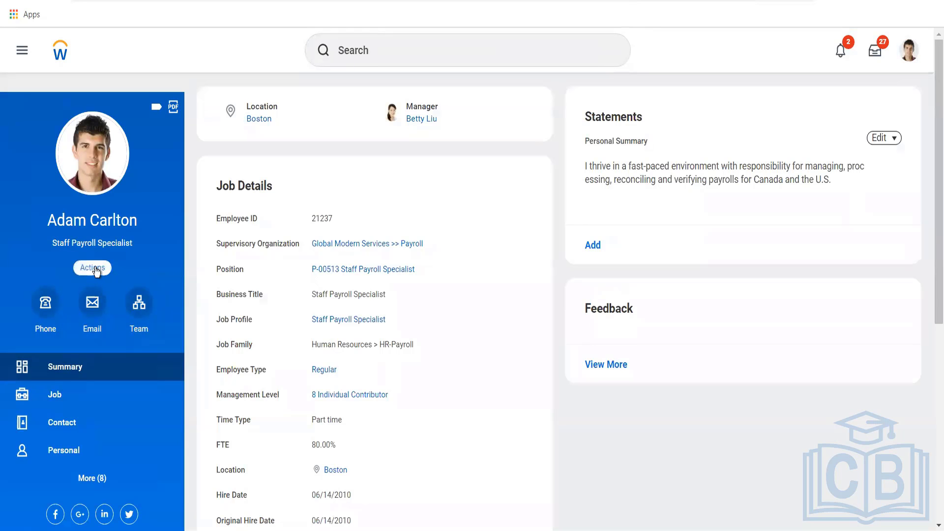
{"action": "left_click", "coordinate": [96, 267]}
{"action": "scroll", "coordinate": [107, 429], "scroll_direction": "down", "scroll_amount": 8}
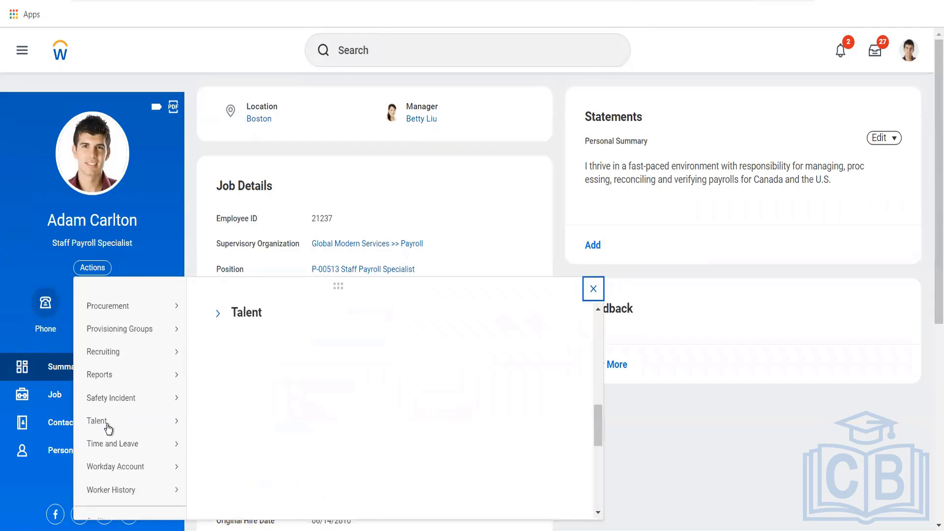
{"action": "mouse_move", "coordinate": [147, 447]}
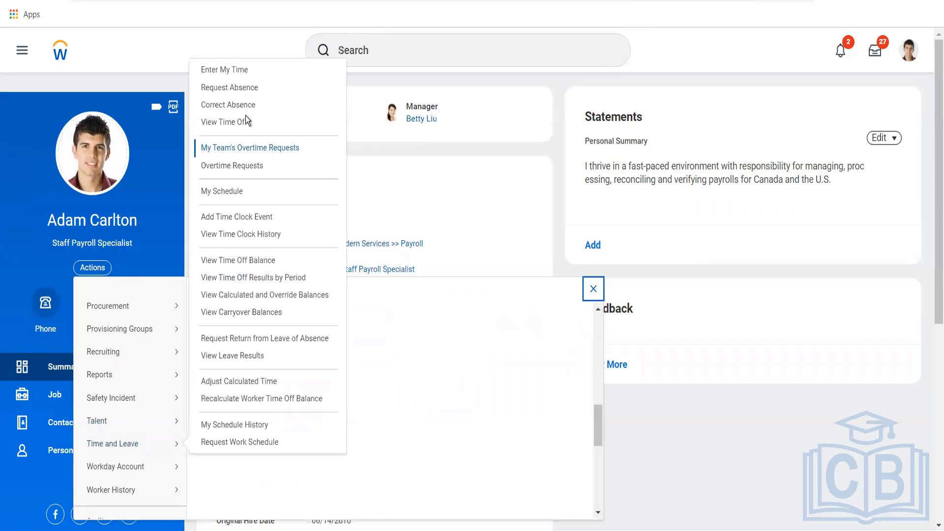
{"action": "left_click", "coordinate": [246, 85]}
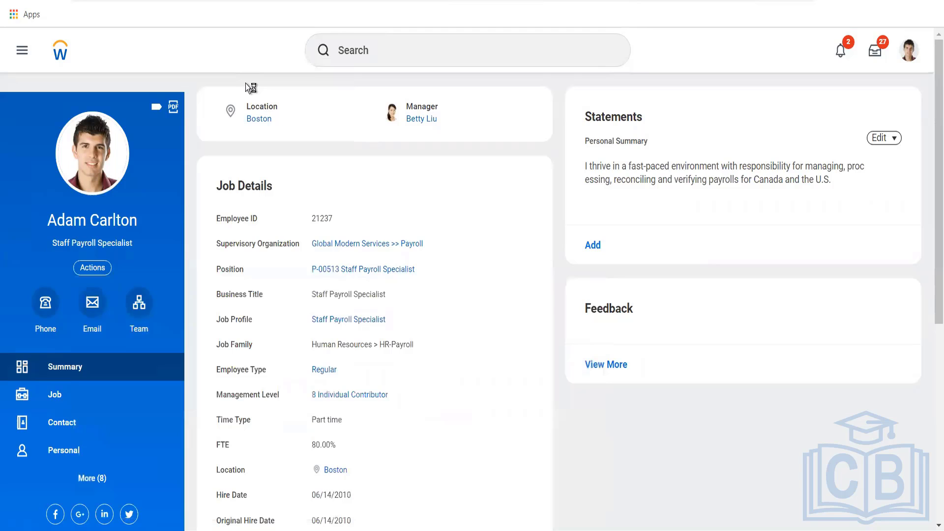
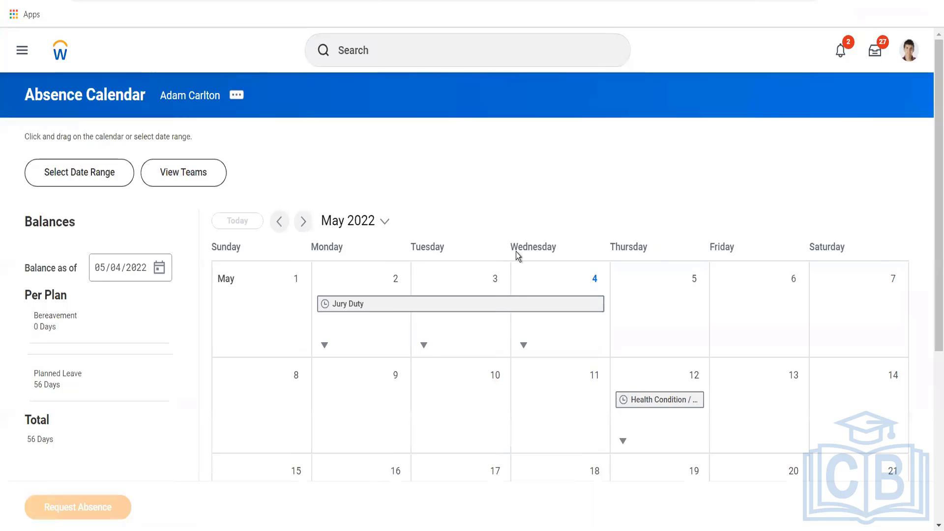
Select May 16, 2022 in the absence calendar and request a one-day absence
{"action": "left_click", "coordinate": [395, 472]}
{"action": "scroll", "coordinate": [388, 474], "scroll_direction": "down", "scroll_amount": 2}
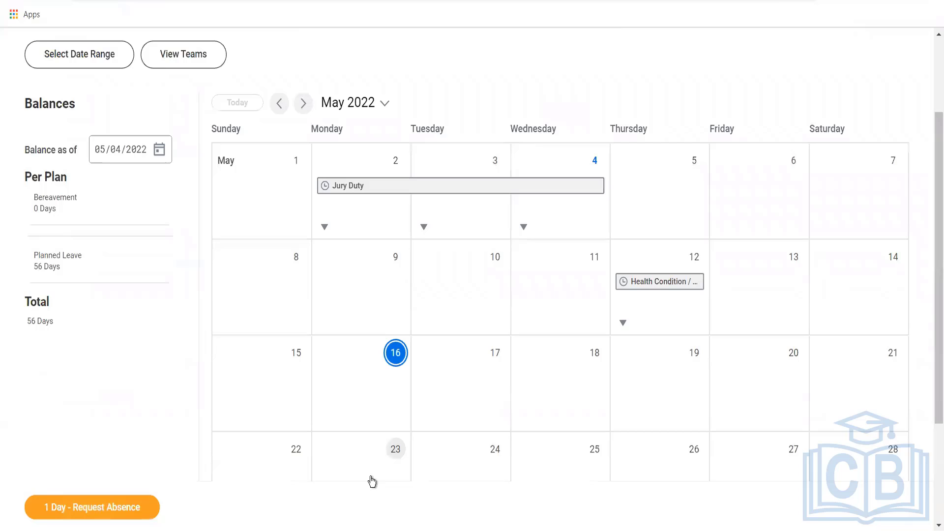
{"action": "left_click", "coordinate": [103, 508]}
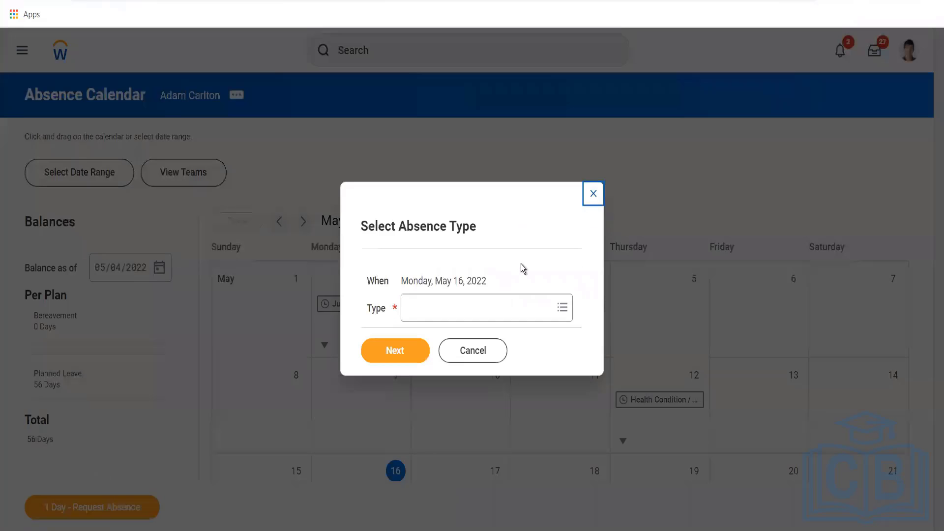
Check the Time Off options, and choose USA Short Term Disability from Other Absence Types as the absence type
{"action": "left_click", "coordinate": [503, 307]}
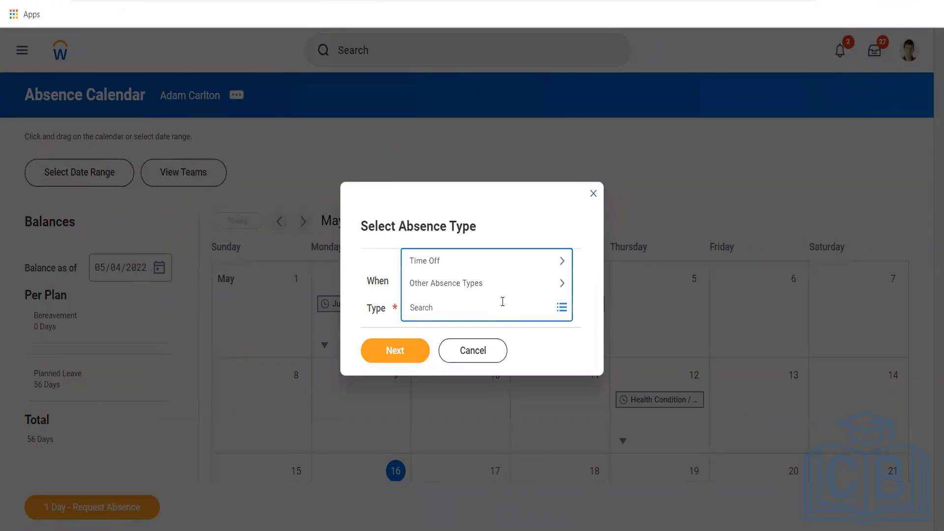
{"action": "left_click", "coordinate": [467, 266]}
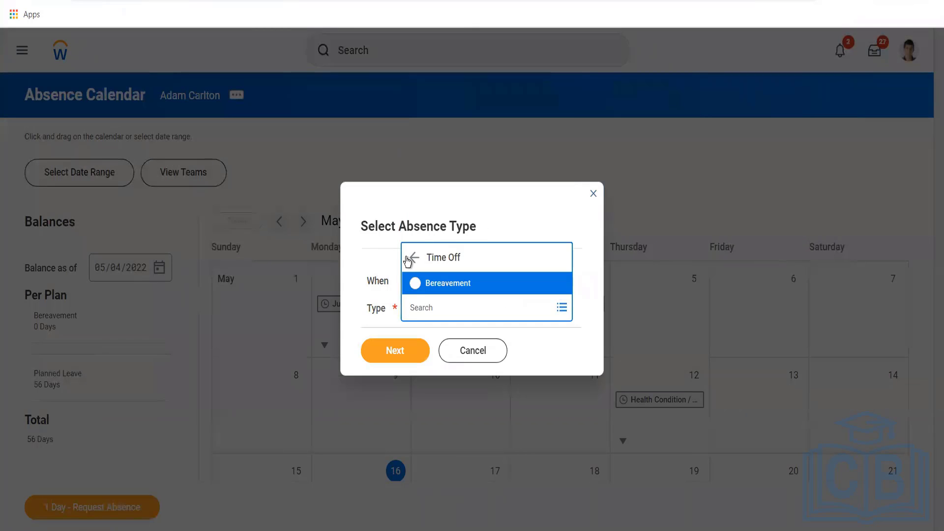
{"action": "left_click", "coordinate": [411, 260]}
{"action": "left_click", "coordinate": [468, 291]}
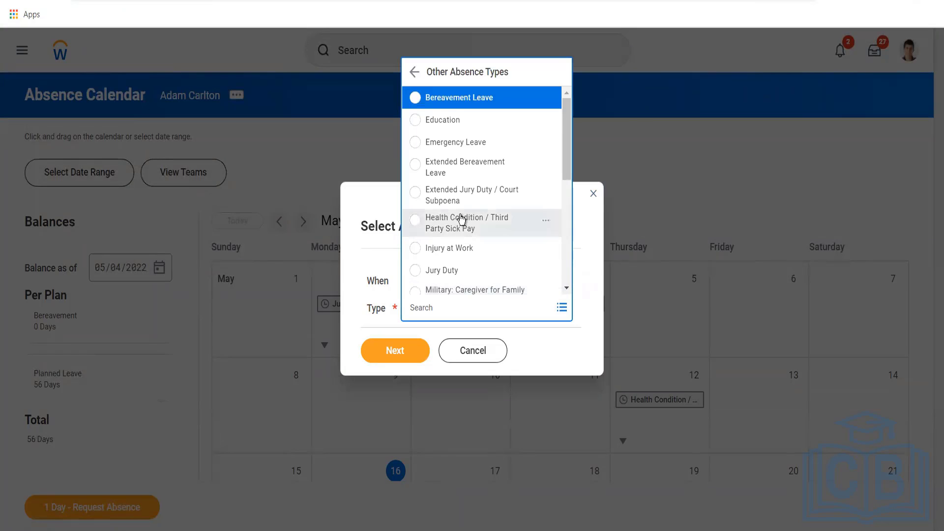
{"action": "scroll", "coordinate": [464, 204], "scroll_direction": "down", "scroll_amount": 5}
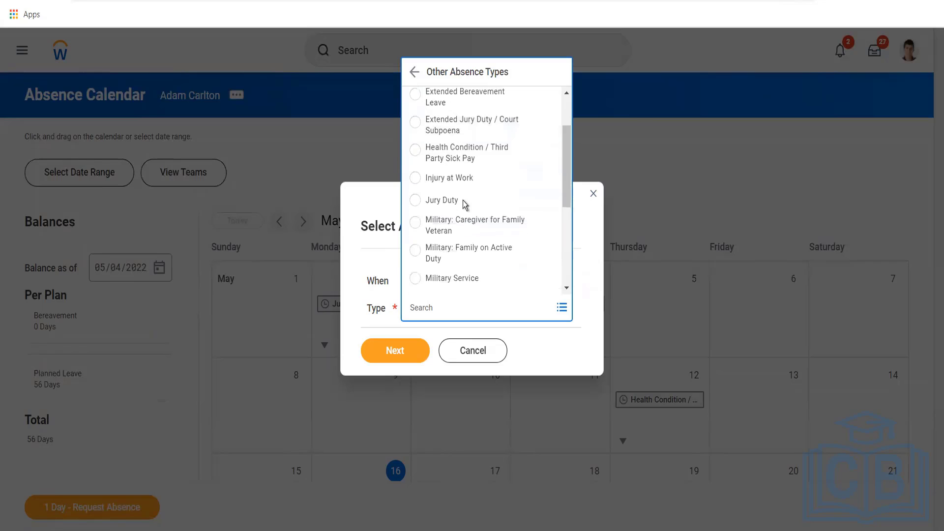
{"action": "scroll", "coordinate": [464, 204], "scroll_direction": "down", "scroll_amount": 3}
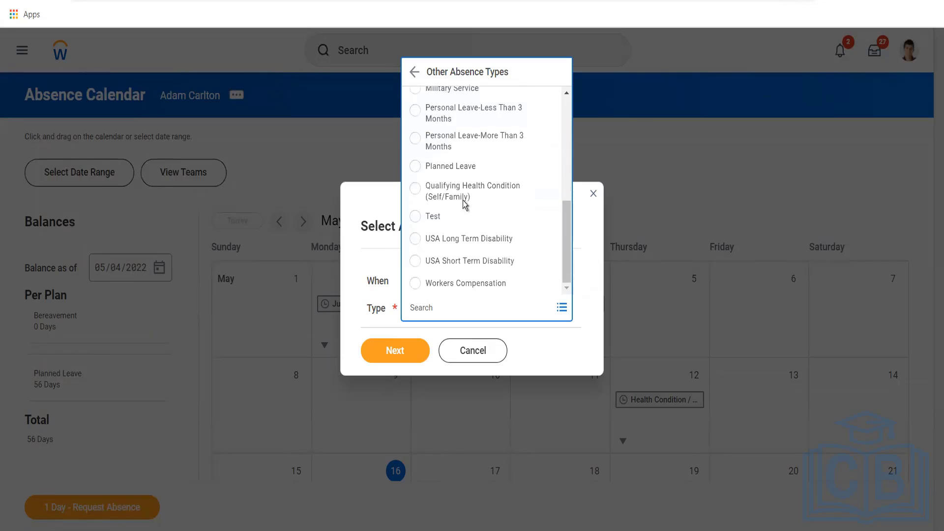
{"action": "left_click", "coordinate": [445, 261]}
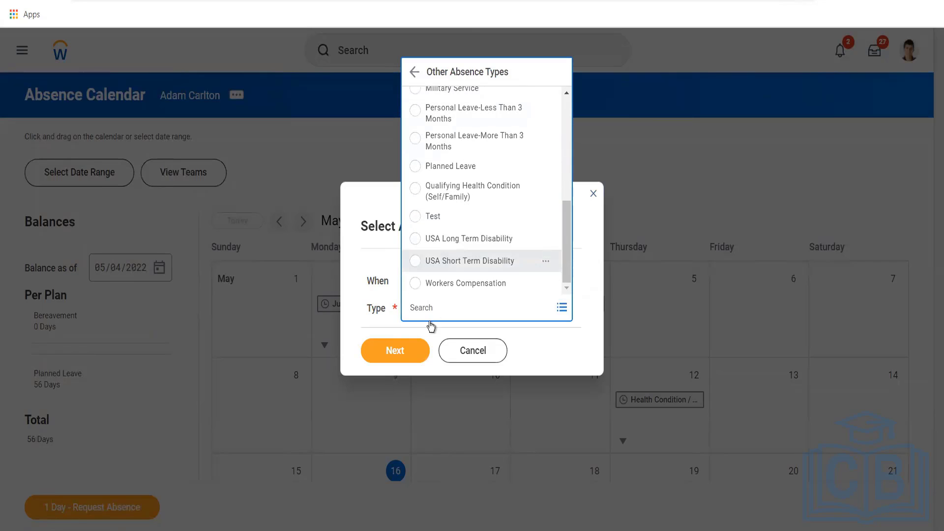
Continue to the absence request form, check its Details section, and submit the one-day USA Short Term Disability request
{"action": "left_click", "coordinate": [405, 352]}
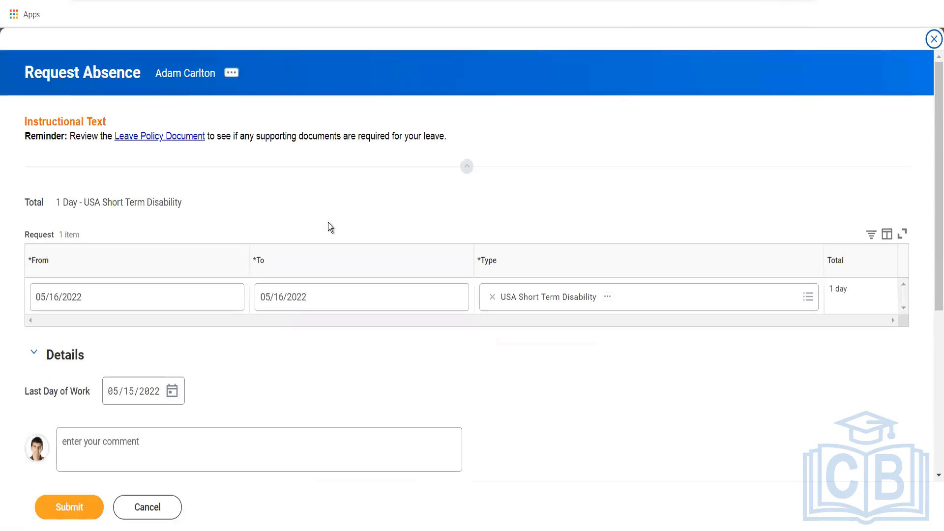
{"action": "scroll", "coordinate": [328, 223], "scroll_direction": "down", "scroll_amount": 5}
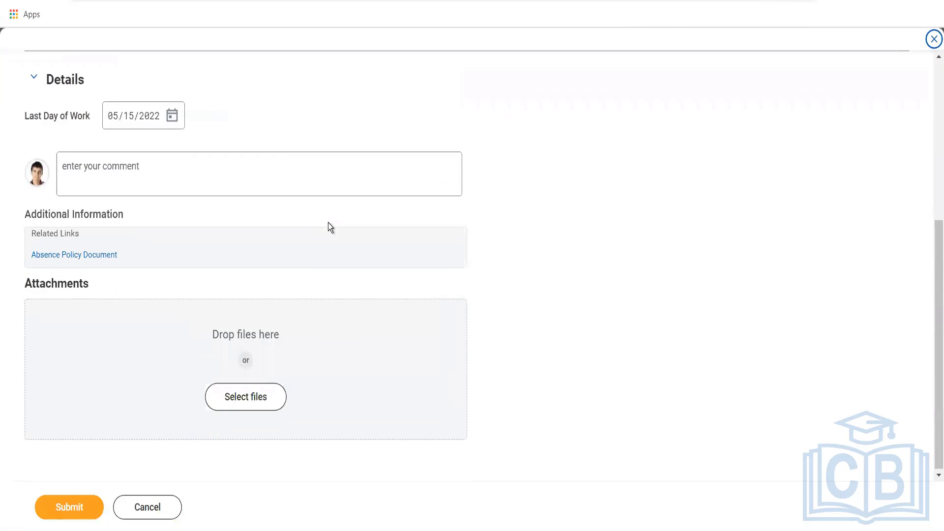
{"action": "scroll", "coordinate": [328, 223], "scroll_direction": "up", "scroll_amount": 3}
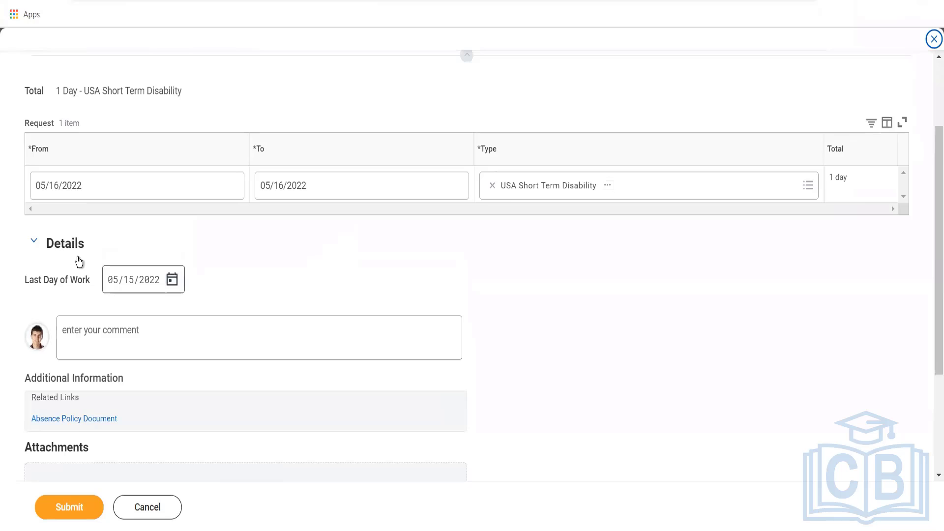
{"action": "left_click", "coordinate": [33, 242]}
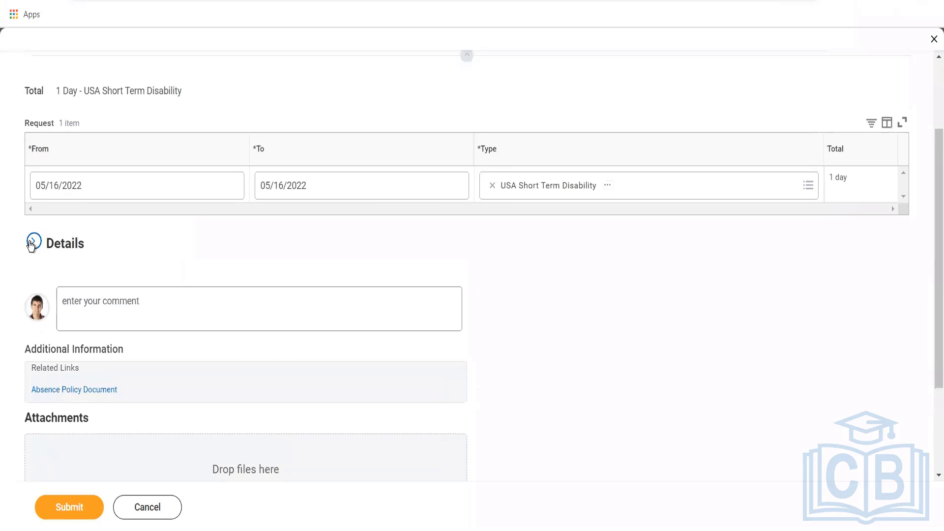
{"action": "left_click", "coordinate": [32, 243]}
{"action": "scroll", "coordinate": [202, 262], "scroll_direction": "up", "scroll_amount": 3}
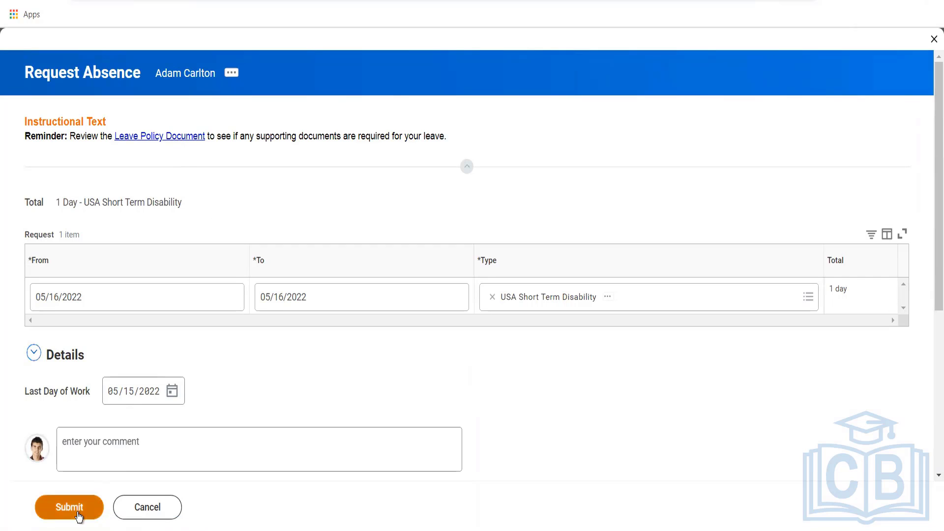
{"action": "left_click", "coordinate": [76, 510]}
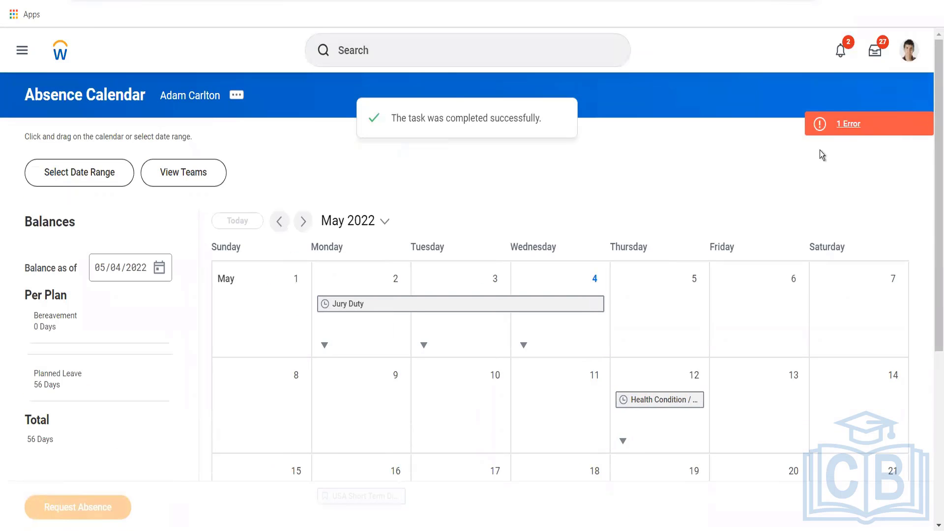
Read the submission error, and open the worker's absence request from the inbox to review its supporting data
{"action": "left_click", "coordinate": [840, 126]}
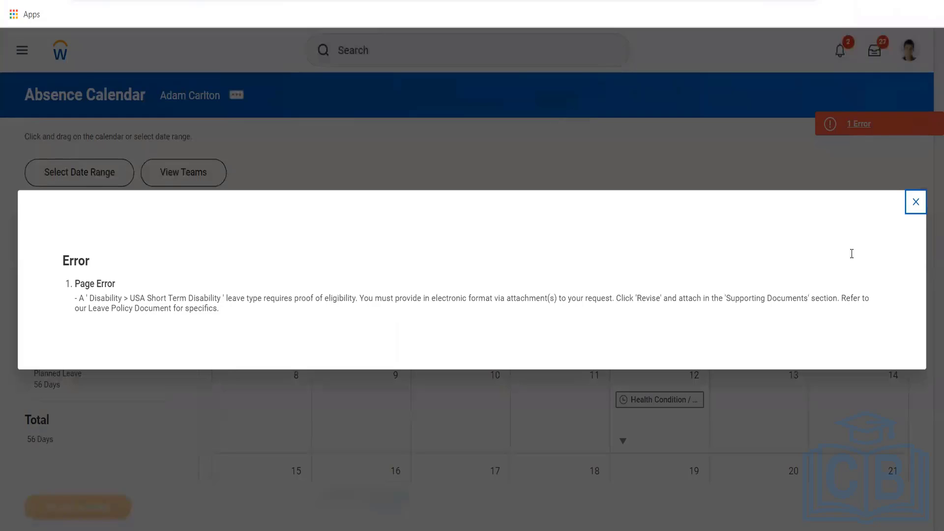
{"action": "left_click", "coordinate": [915, 201]}
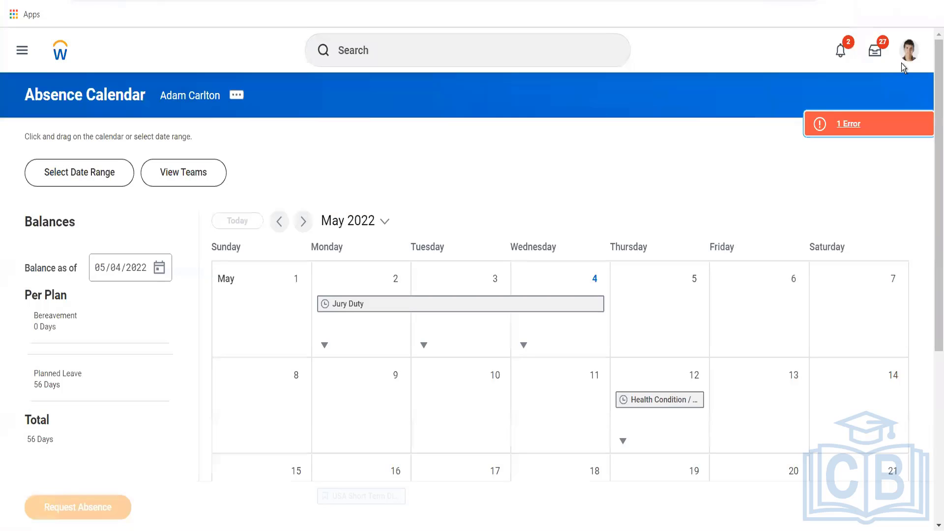
{"action": "left_click", "coordinate": [874, 51]}
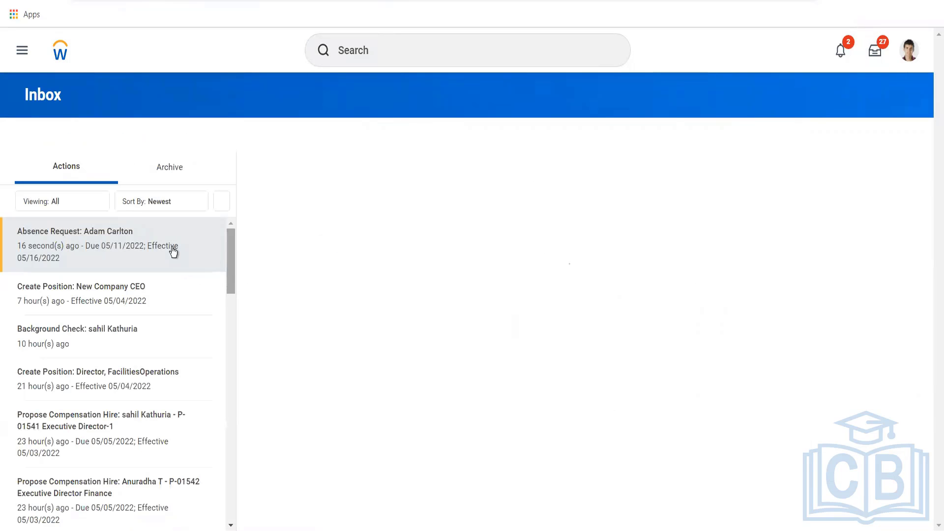
{"action": "left_click", "coordinate": [173, 252]}
{"action": "scroll", "coordinate": [306, 294], "scroll_direction": "down", "scroll_amount": 2}
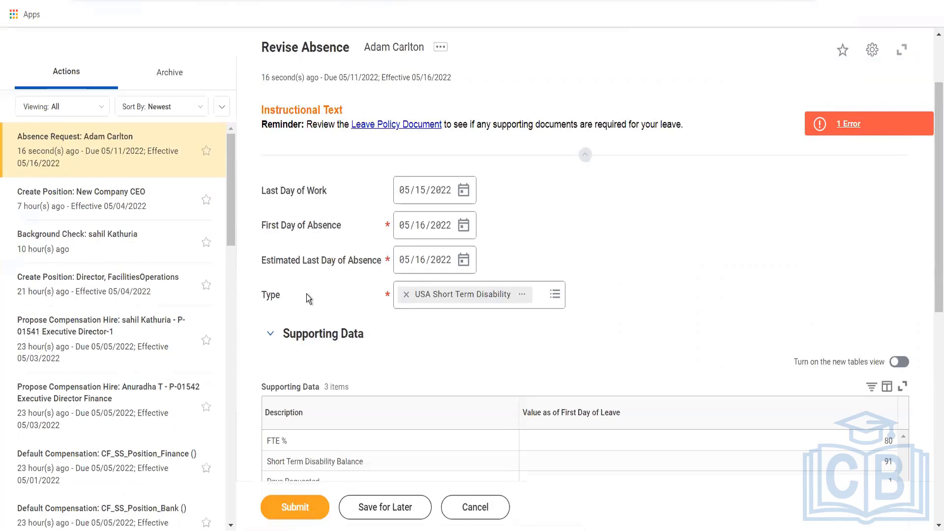
{"action": "scroll", "coordinate": [306, 294], "scroll_direction": "down", "scroll_amount": 2}
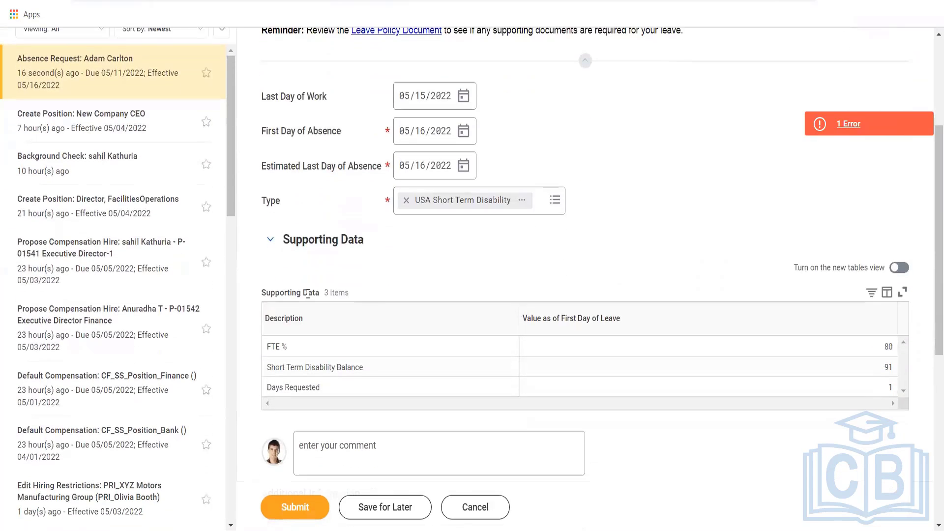
{"action": "scroll", "coordinate": [306, 294], "scroll_direction": "up", "scroll_amount": 1}
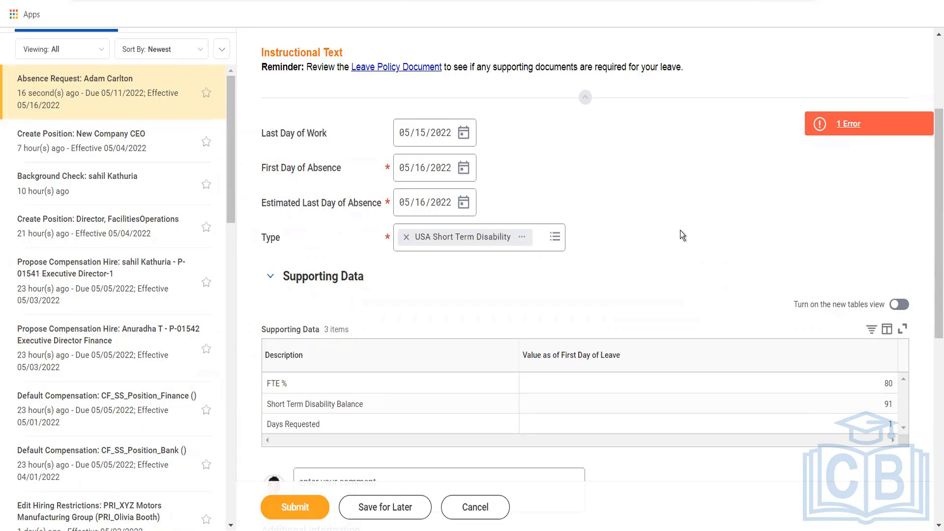
Create a new text document in the Documents folder and attach it to the absence request with the category Agency
{"action": "scroll", "coordinate": [681, 230], "scroll_direction": "down", "scroll_amount": 5}
{"action": "scroll", "coordinate": [680, 230], "scroll_direction": "down", "scroll_amount": 3}
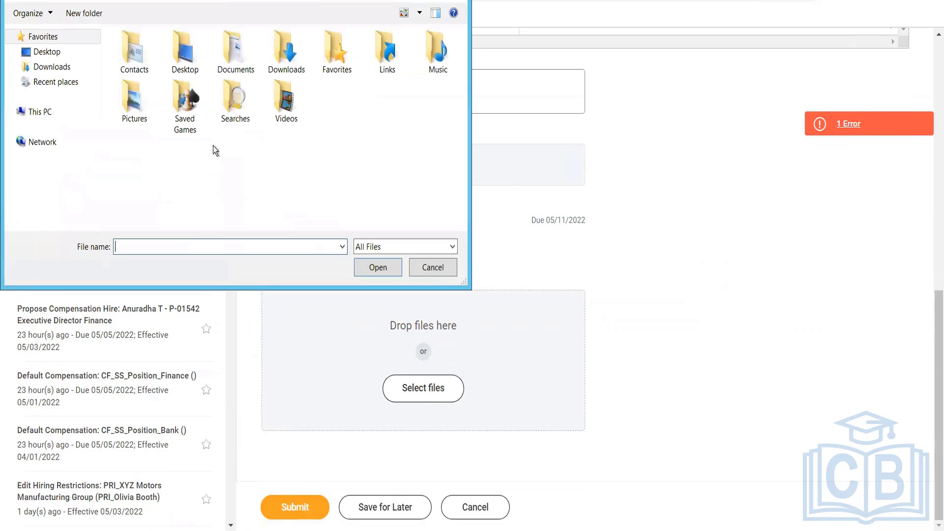
{"action": "double_click", "coordinate": [232, 52]}
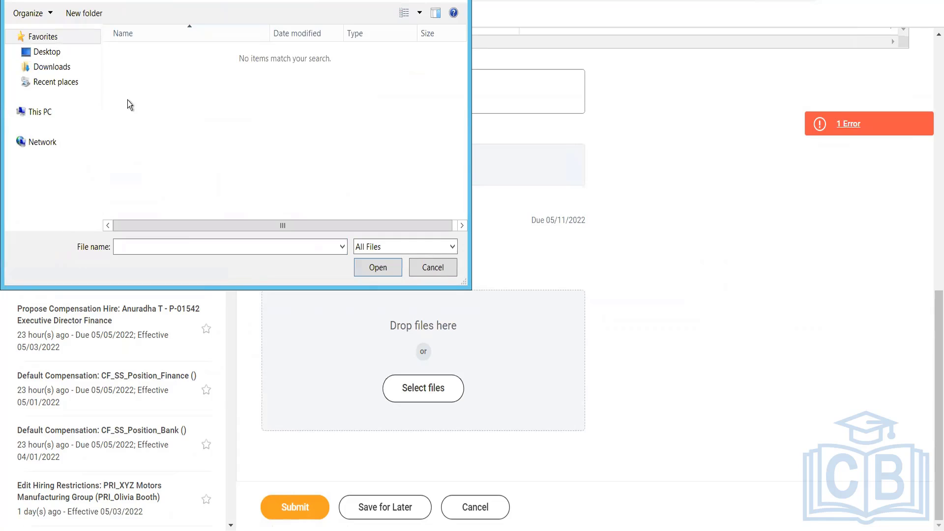
{"action": "right_click", "coordinate": [128, 100]}
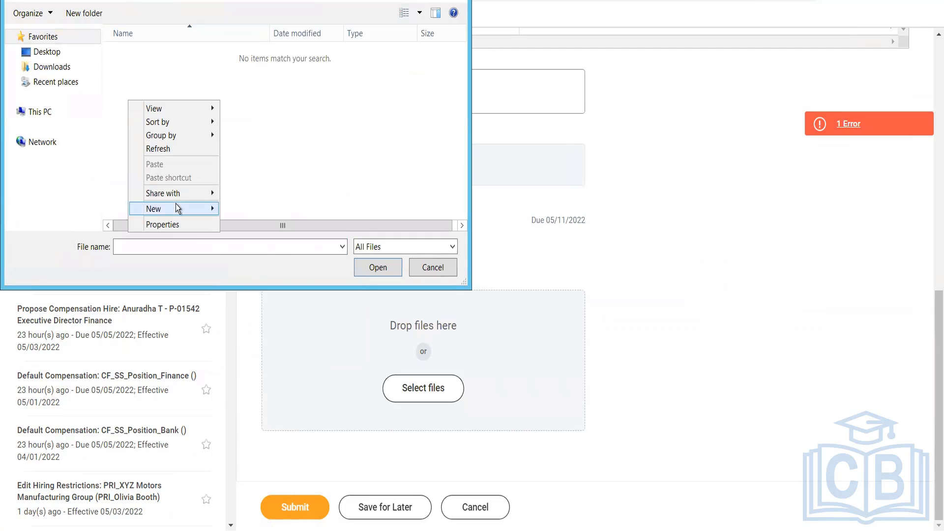
{"action": "mouse_move", "coordinate": [178, 208]}
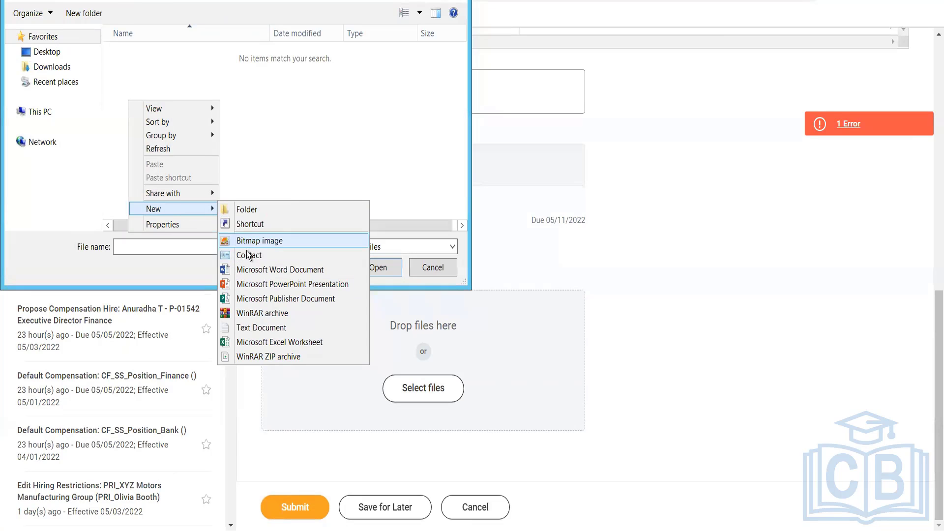
{"action": "left_click", "coordinate": [258, 329]}
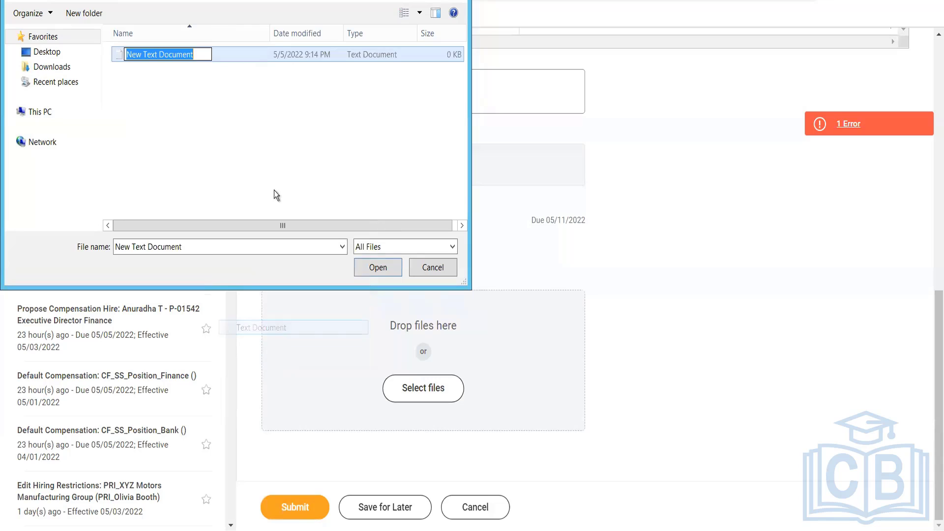
{"action": "left_click", "coordinate": [252, 155]}
{"action": "double_click", "coordinate": [260, 53]}
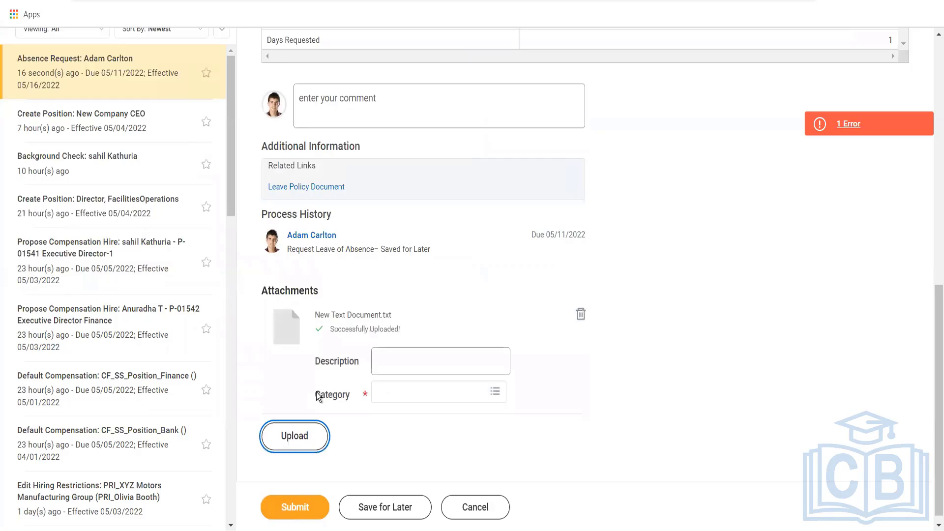
{"action": "left_click", "coordinate": [415, 389]}
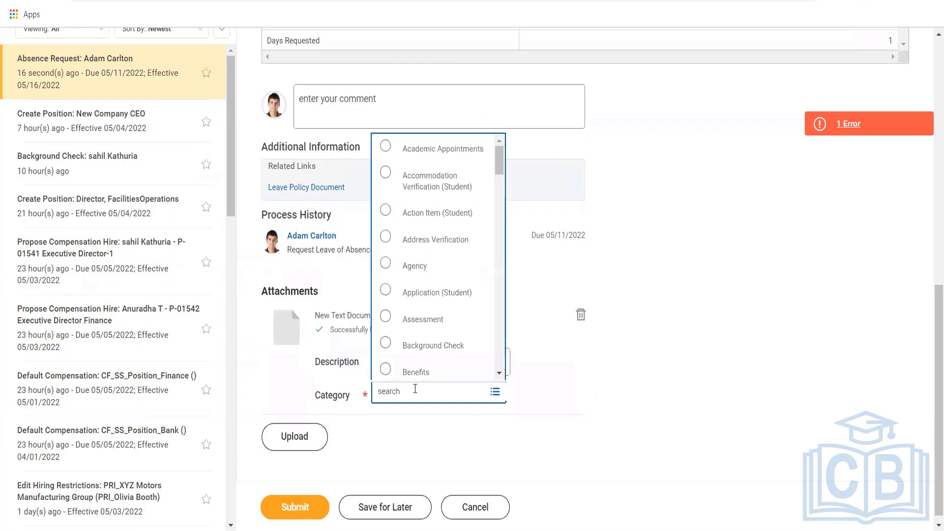
{"action": "left_click", "coordinate": [425, 265]}
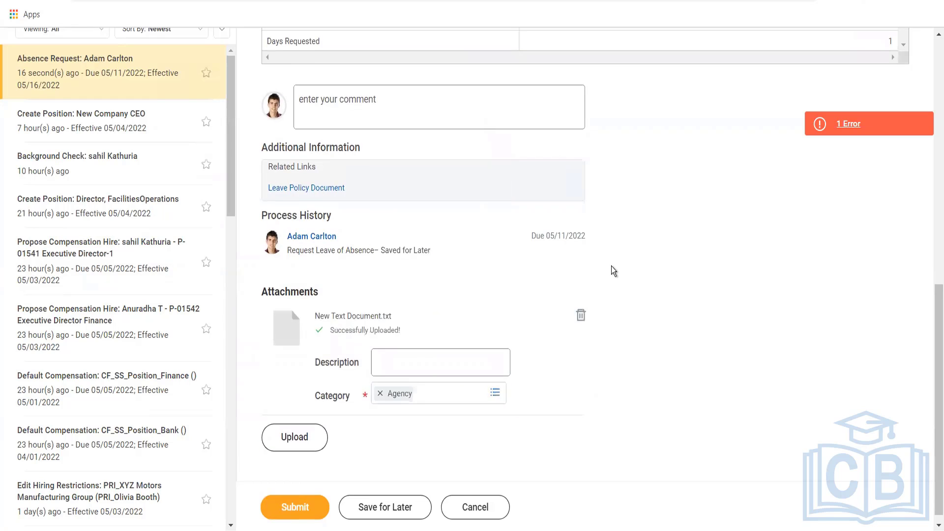
Set the Estimated Last Day of Absence to 05/16/2023
{"action": "scroll", "coordinate": [613, 271], "scroll_direction": "up", "scroll_amount": 10}
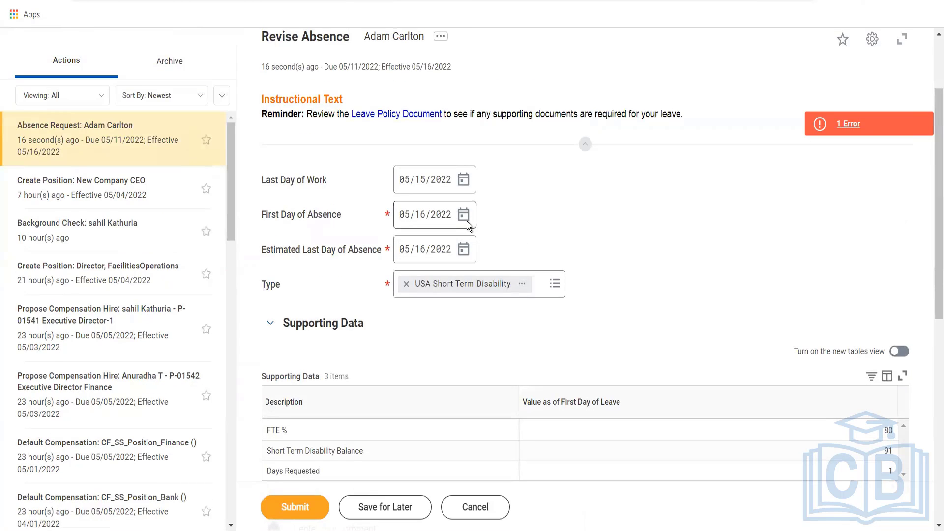
{"action": "left_click", "coordinate": [462, 249]}
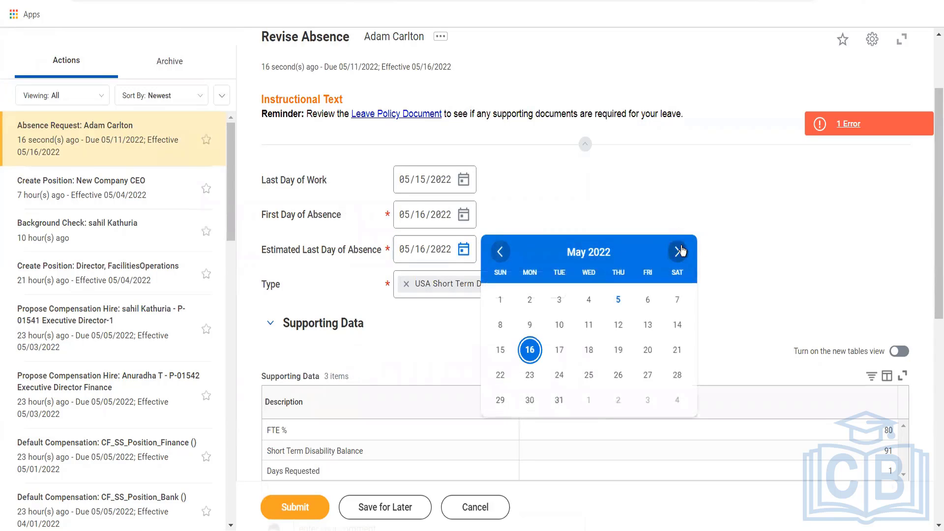
{"action": "left_click", "coordinate": [434, 254]}
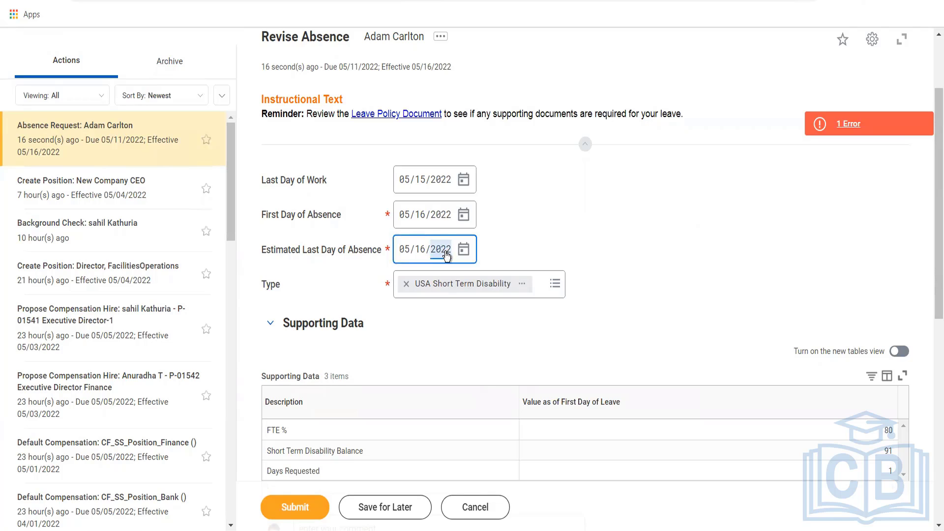
{"action": "type", "text": "2023"}
{"action": "left_click", "coordinate": [551, 235]}
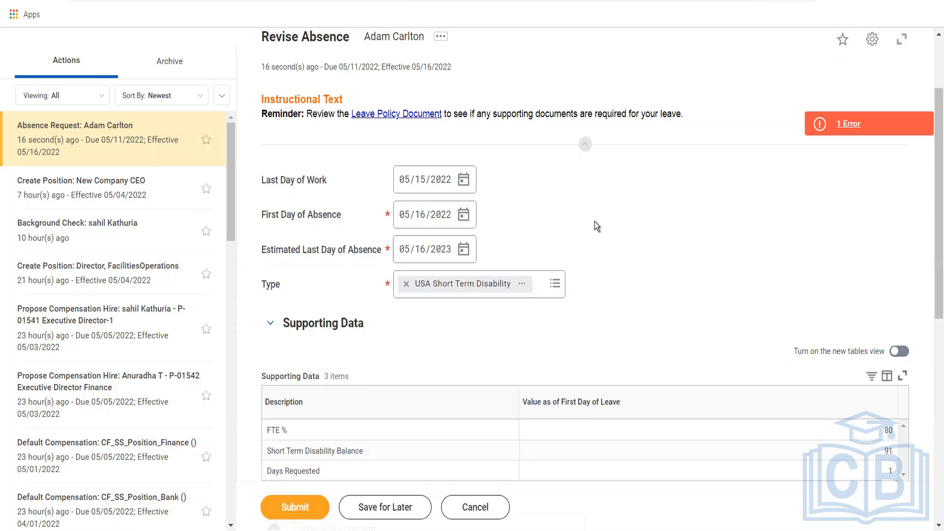
Recheck the request's supporting data and reread the page error about the leave type
{"action": "scroll", "coordinate": [594, 221], "scroll_direction": "down", "scroll_amount": 5}
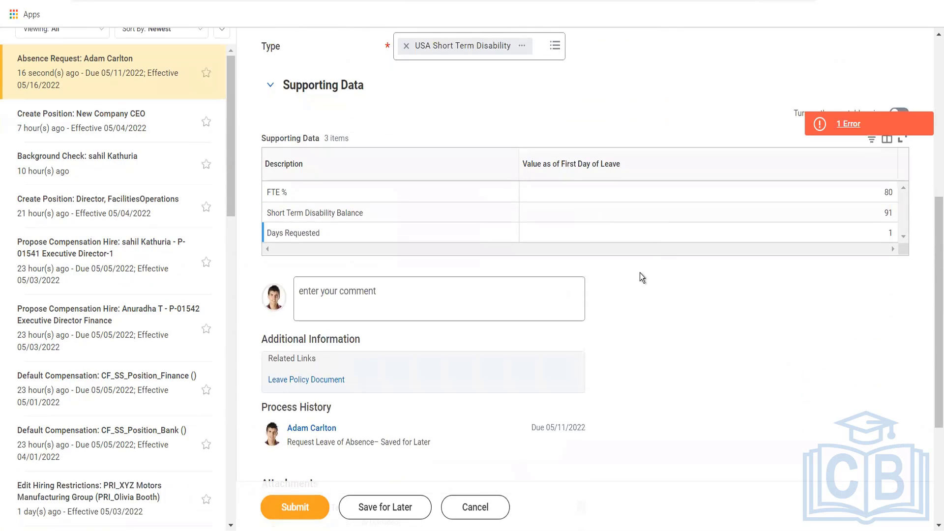
{"action": "scroll", "coordinate": [854, 140], "scroll_direction": "up", "scroll_amount": 4}
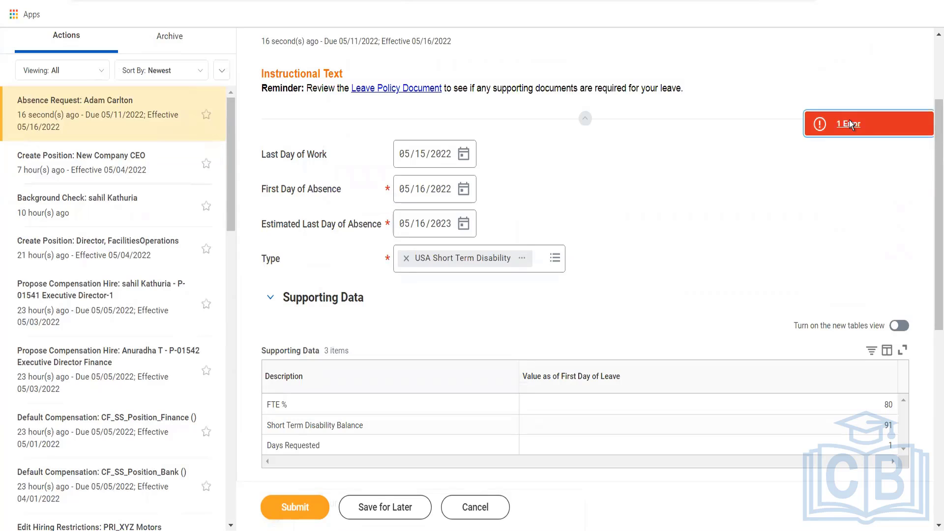
{"action": "left_click", "coordinate": [849, 123]}
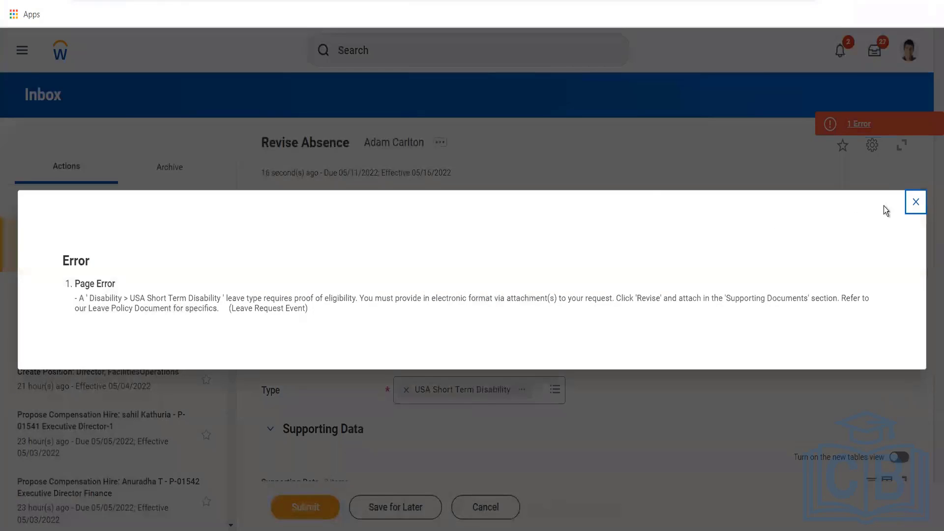
{"action": "left_click", "coordinate": [913, 202]}
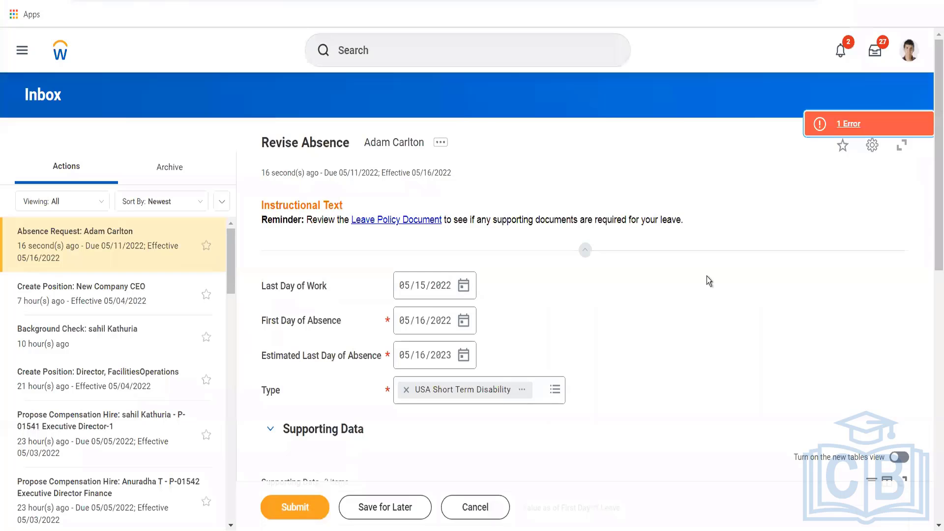
Check the attached document's details and submit the revised absence request
{"action": "scroll", "coordinate": [708, 276], "scroll_direction": "down", "scroll_amount": 7}
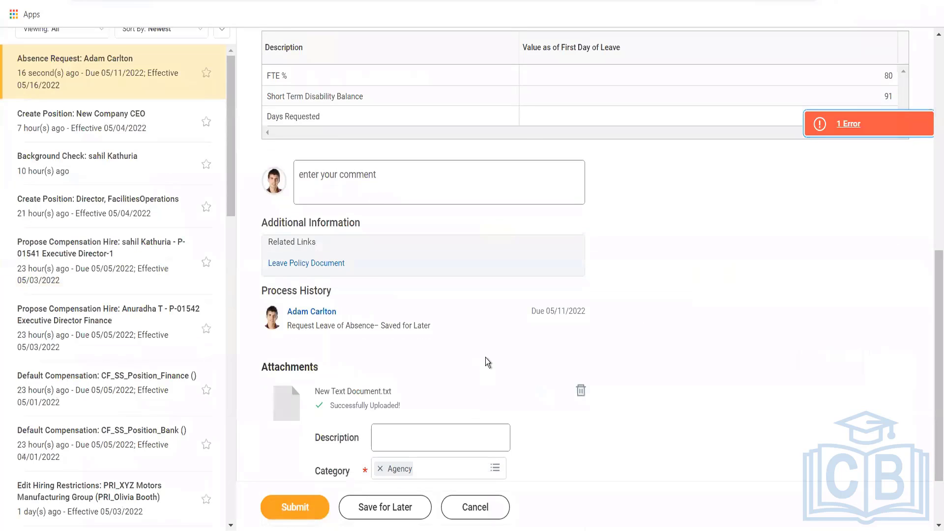
{"action": "scroll", "coordinate": [486, 361], "scroll_direction": "down", "scroll_amount": 2}
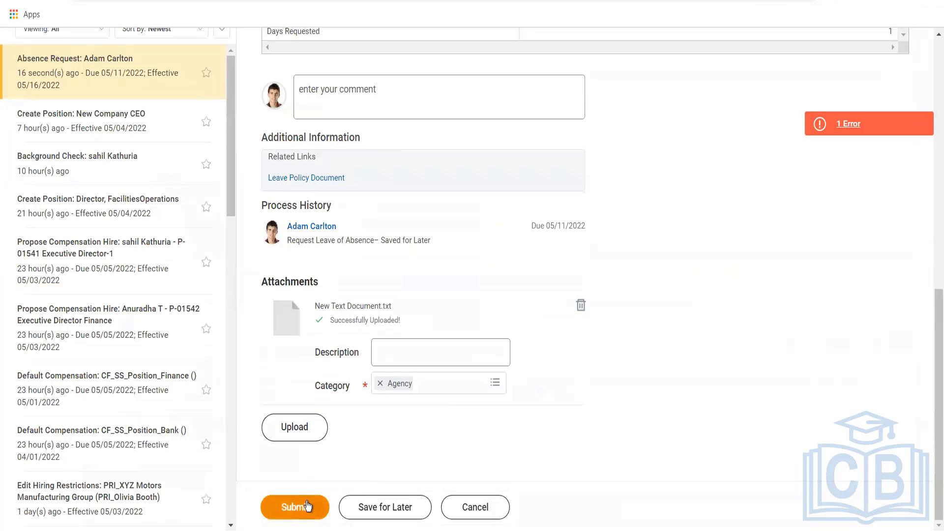
{"action": "left_click", "coordinate": [307, 506]}
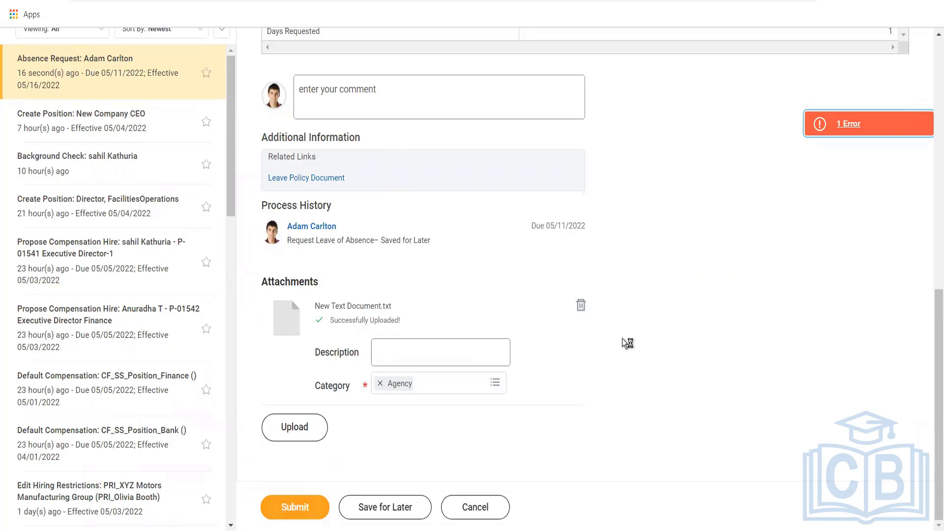
Open the saved event's details and read the page error for the revised absence request
{"action": "scroll", "coordinate": [588, 335], "scroll_direction": "up", "scroll_amount": 7}
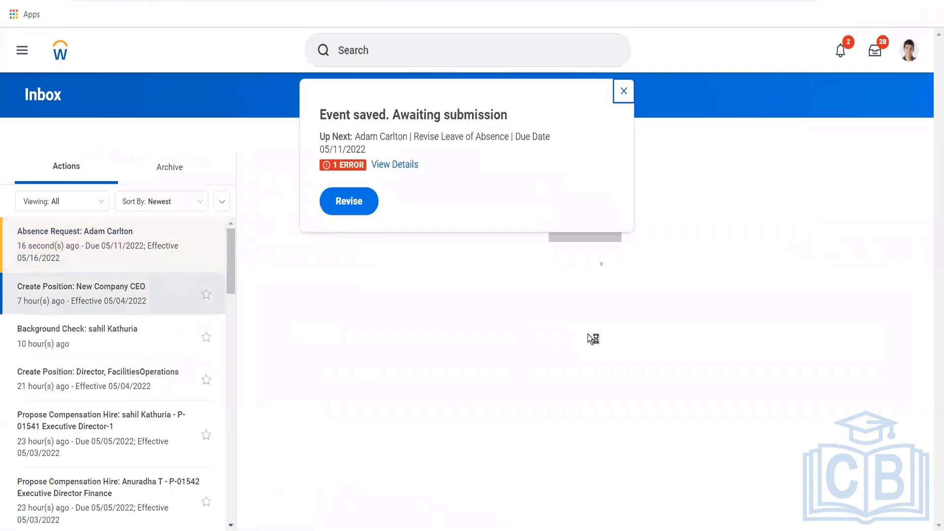
{"action": "left_click", "coordinate": [406, 164]}
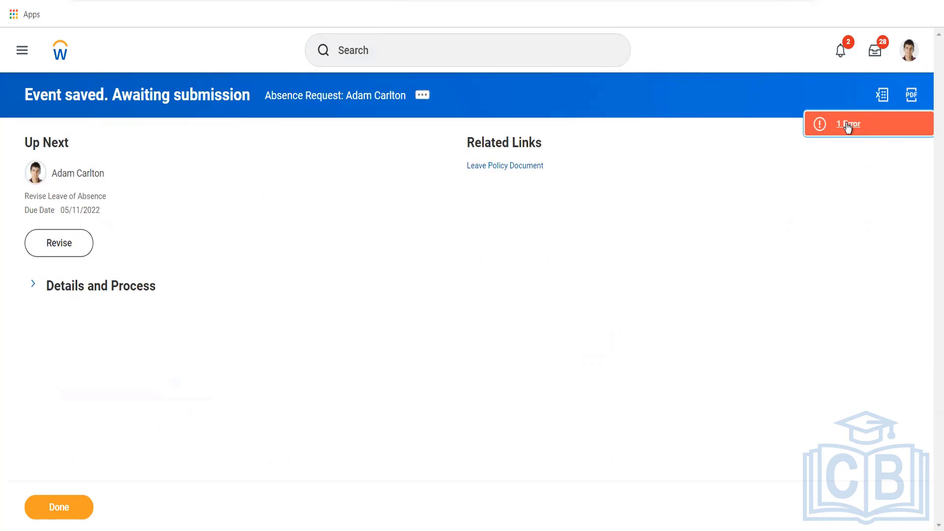
{"action": "left_click", "coordinate": [847, 125]}
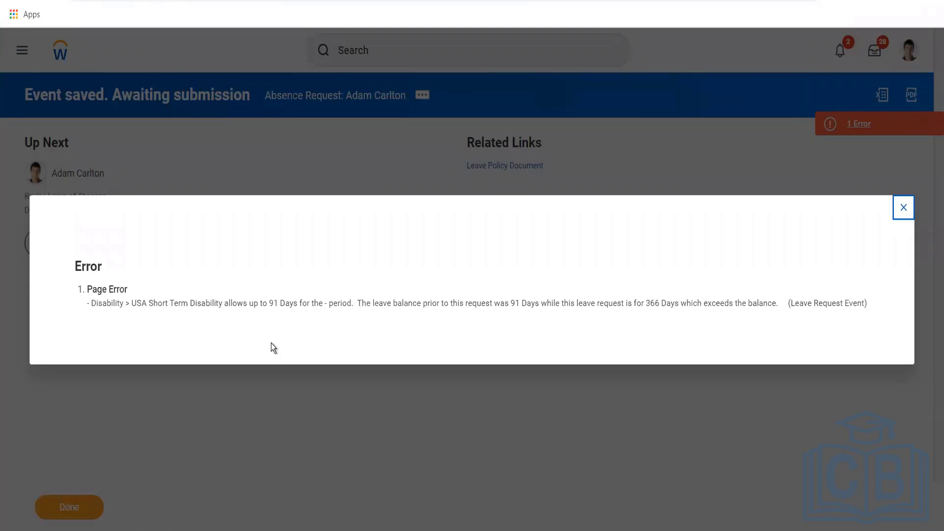
{"action": "left_click", "coordinate": [903, 208]}
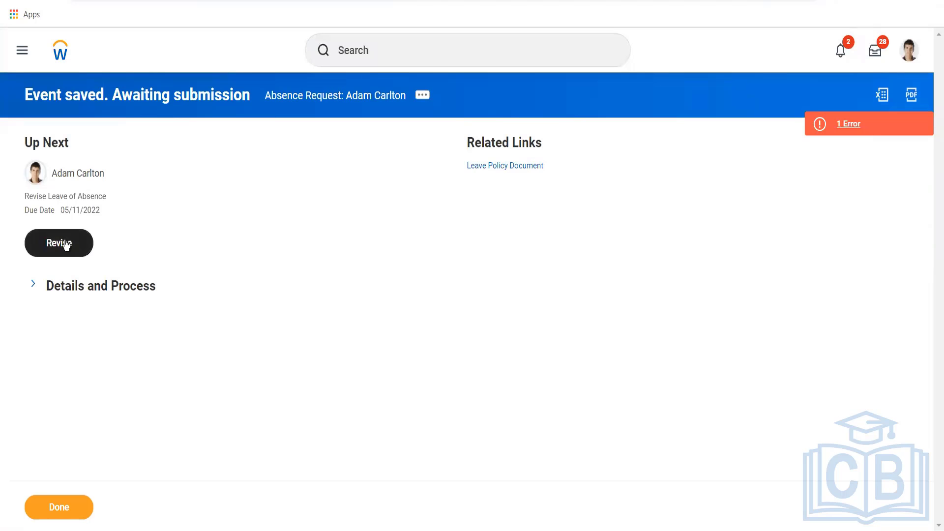
Revise the absence request with an Estimated Last Day of Absence of 08/16/2022 and submit it
{"action": "left_click", "coordinate": [67, 244]}
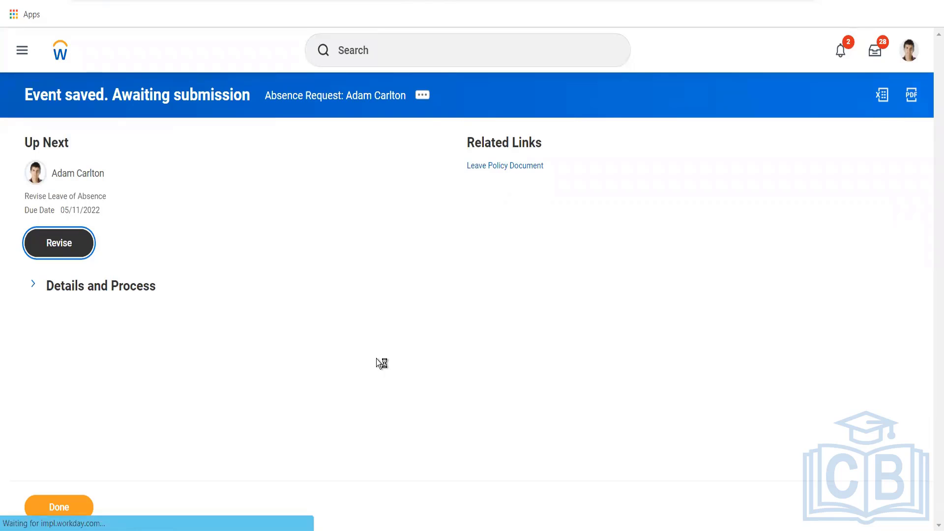
{"action": "scroll", "coordinate": [403, 299], "scroll_direction": "down", "scroll_amount": 3}
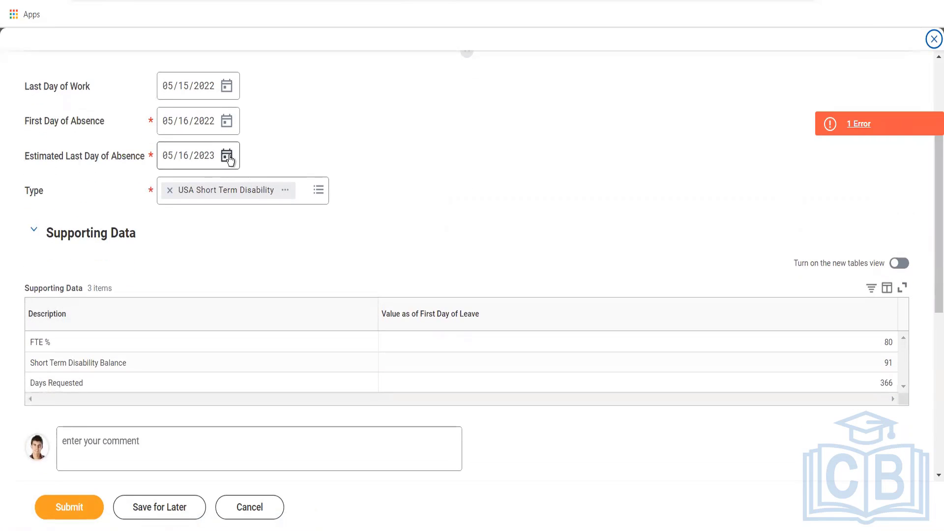
{"action": "left_click", "coordinate": [229, 156]}
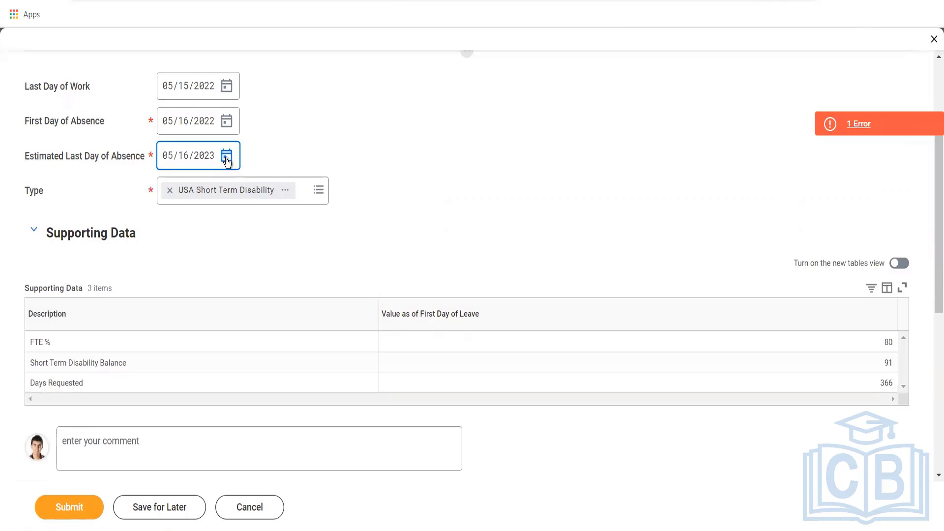
{"action": "left_click", "coordinate": [226, 161]}
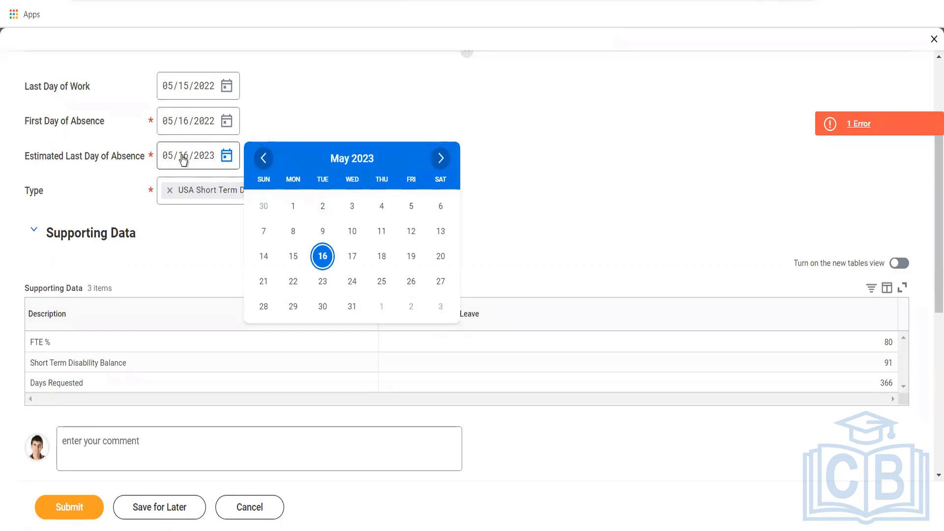
{"action": "left_click", "coordinate": [200, 161]}
{"action": "type", "text": "2022"}
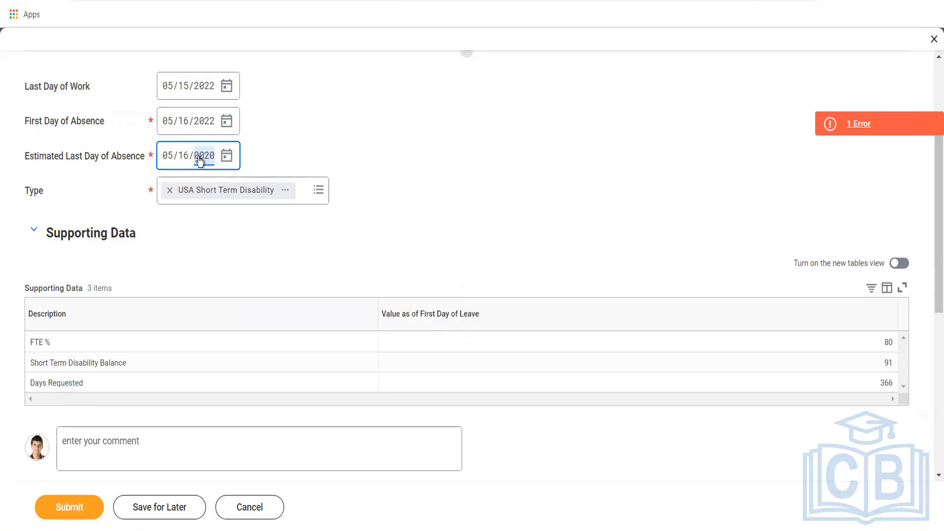
{"action": "left_click", "coordinate": [167, 158]}
{"action": "type", "text": "08"}
{"action": "left_click", "coordinate": [394, 108]}
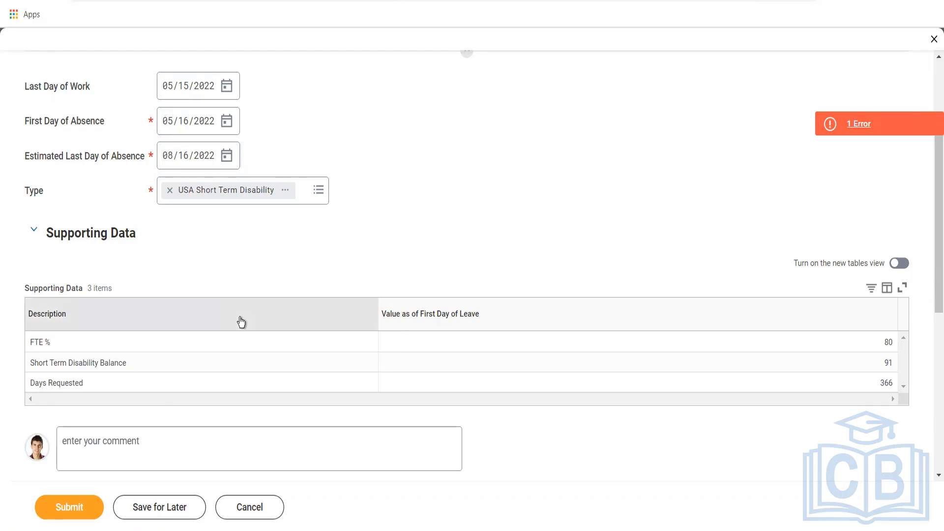
{"action": "left_click", "coordinate": [74, 510]}
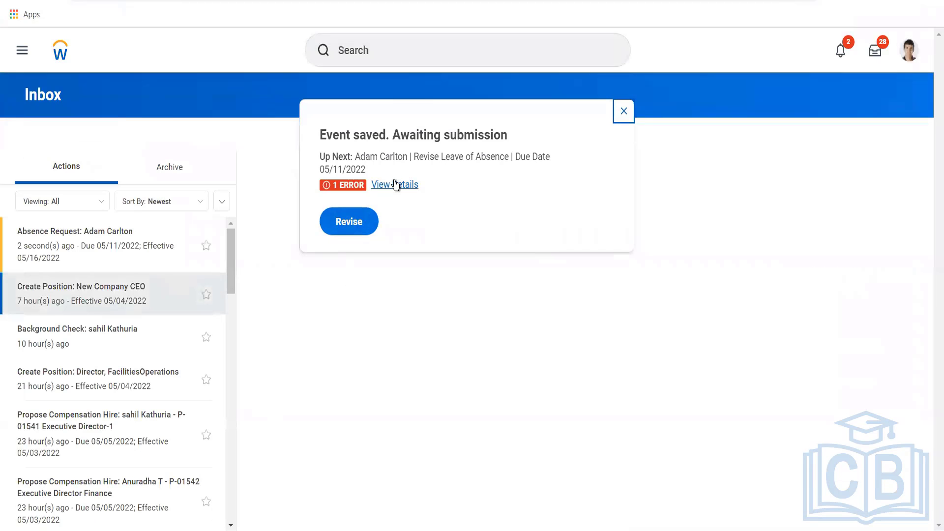
View the resubmitted event's details and read its page error about the leave balance
{"action": "left_click", "coordinate": [396, 185]}
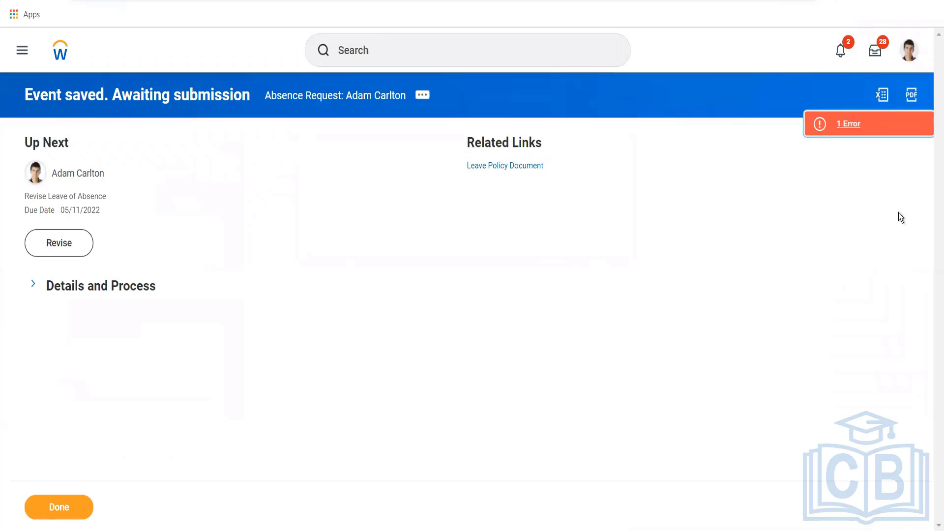
{"action": "left_click", "coordinate": [841, 123]}
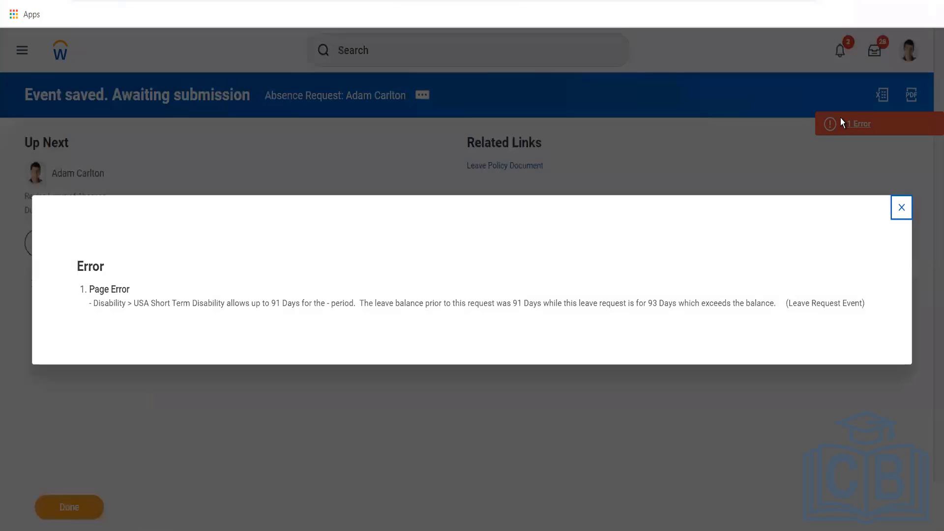
{"action": "left_click", "coordinate": [903, 212]}
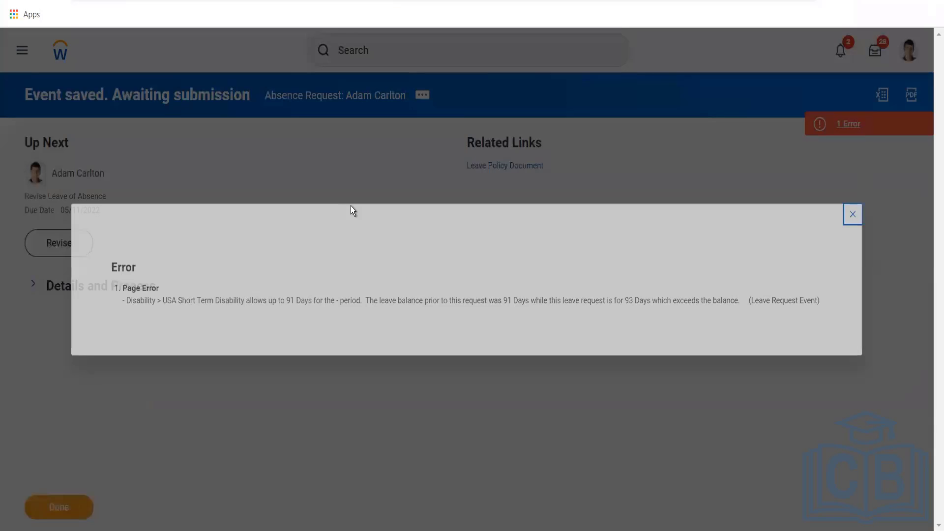
Revise the absence request again, set the Estimated Last Day of Absence to 08/04/2022 and submit it
{"action": "left_click", "coordinate": [66, 247]}
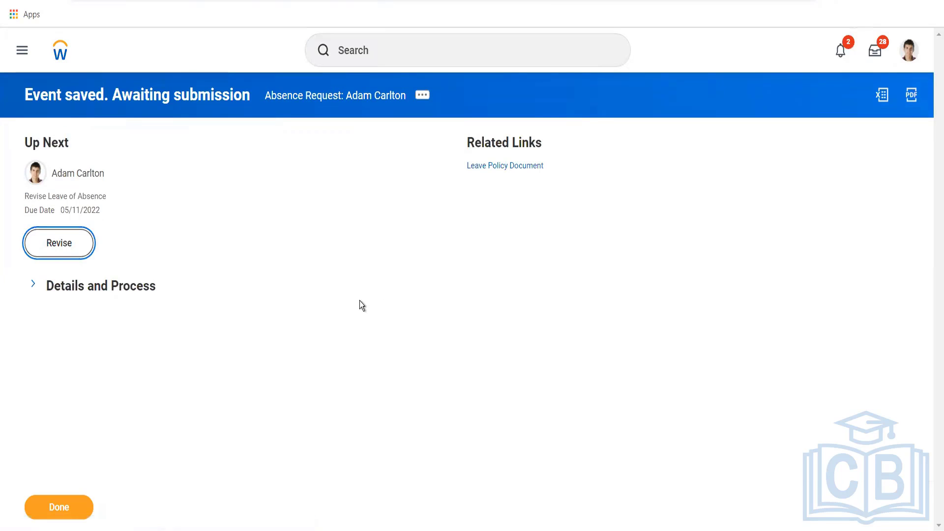
{"action": "scroll", "coordinate": [358, 300], "scroll_direction": "down", "scroll_amount": 4}
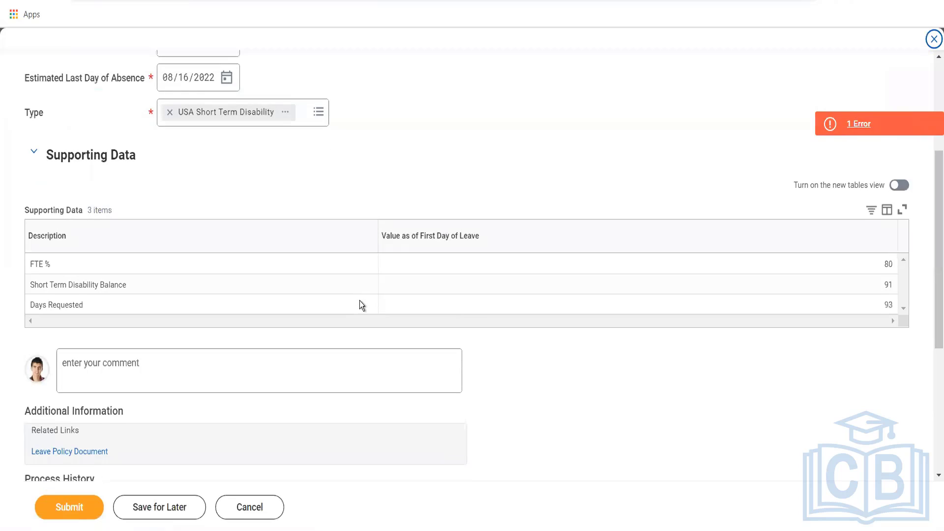
{"action": "scroll", "coordinate": [302, 287], "scroll_direction": "up", "scroll_amount": 3}
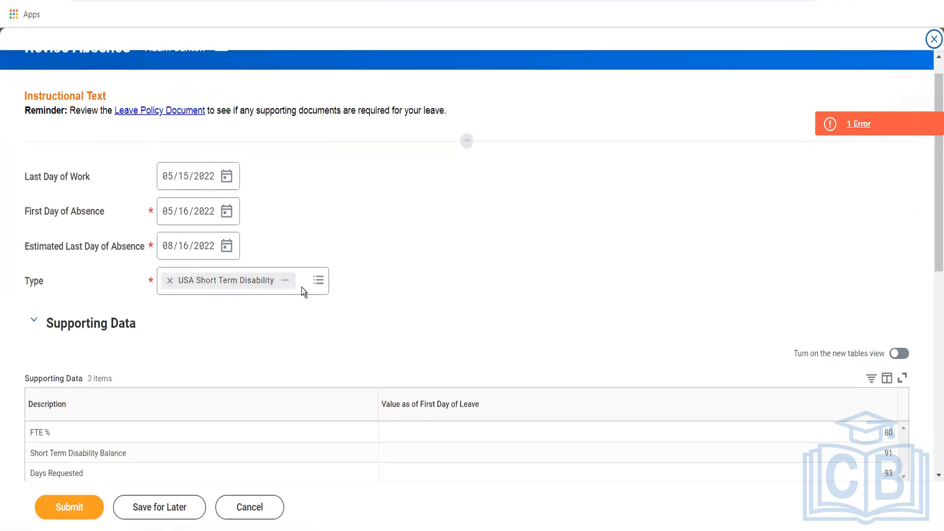
{"action": "left_click", "coordinate": [226, 246]}
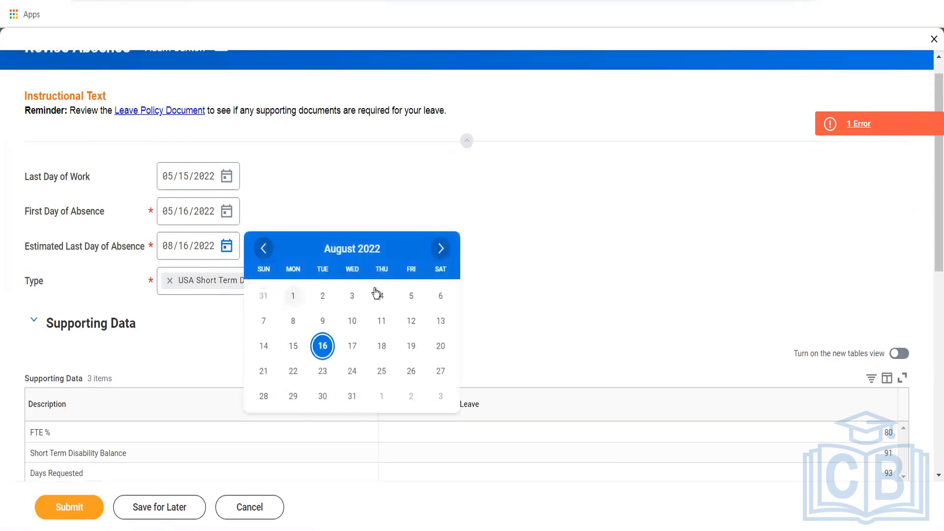
{"action": "left_click", "coordinate": [383, 295]}
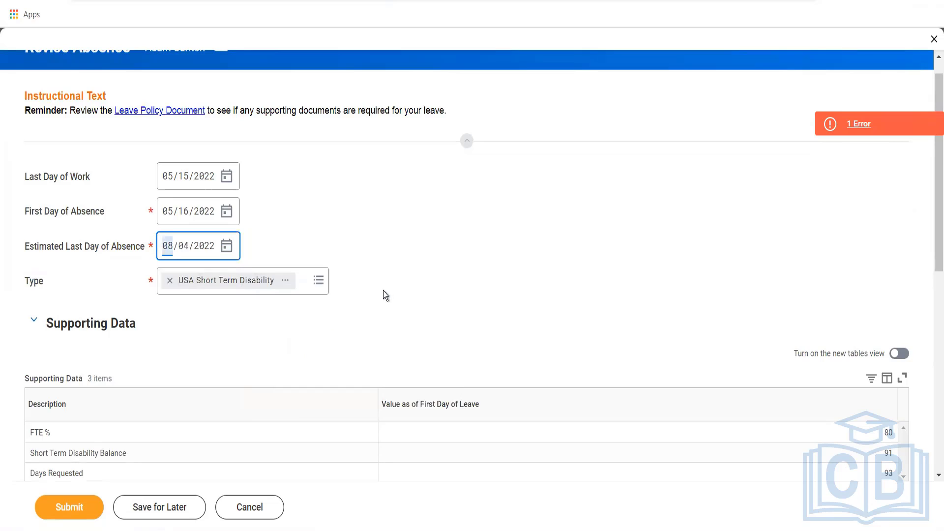
{"action": "left_click", "coordinate": [77, 505]}
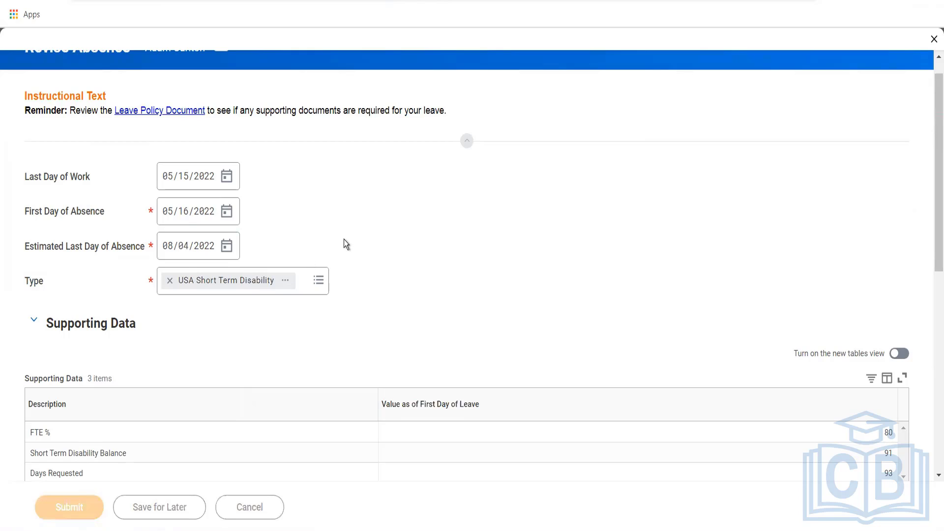
Open the submitted event's details and examine its process history for the pending reviewers
{"action": "left_click", "coordinate": [343, 185]}
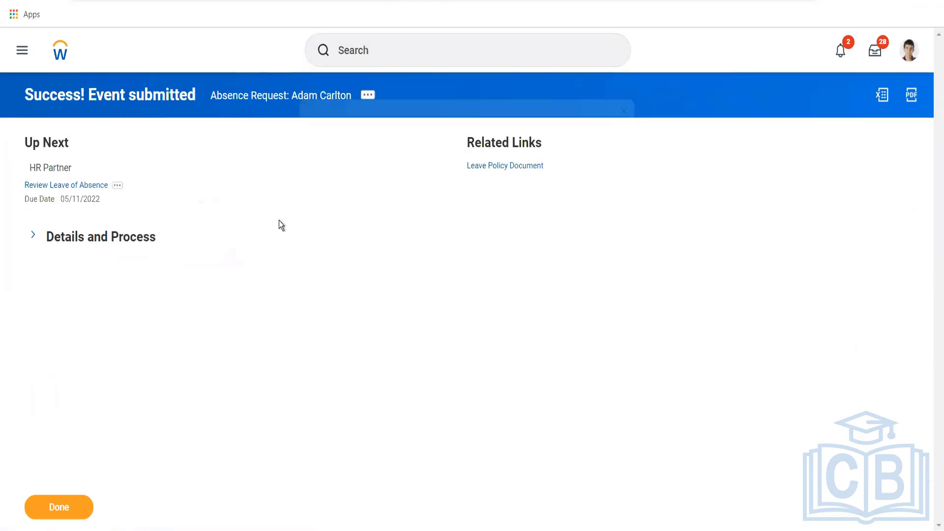
{"action": "left_click", "coordinate": [32, 238]}
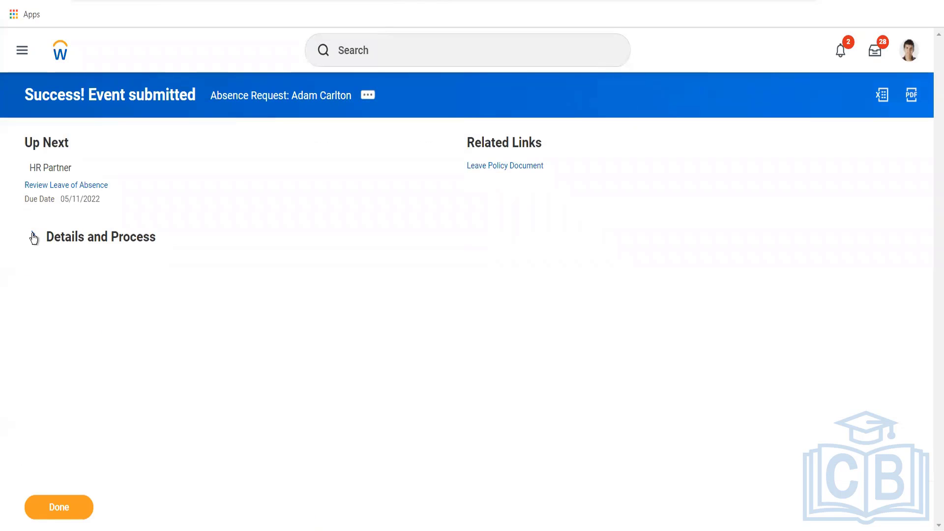
{"action": "left_click", "coordinate": [100, 393]}
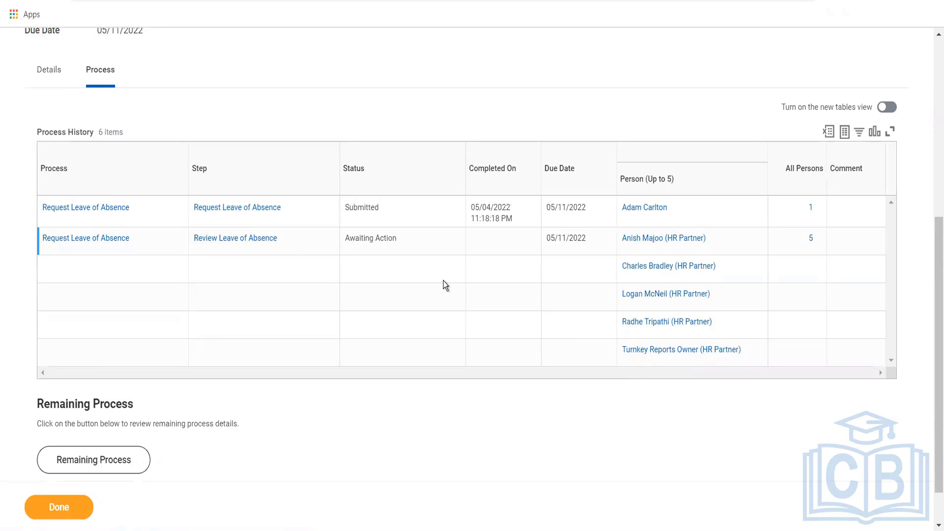
Start a proxy session as the first HR Partner listed for the Review Leave of Absence step
{"action": "mouse_move", "coordinate": [716, 241]}
{"action": "left_click", "coordinate": [716, 239]}
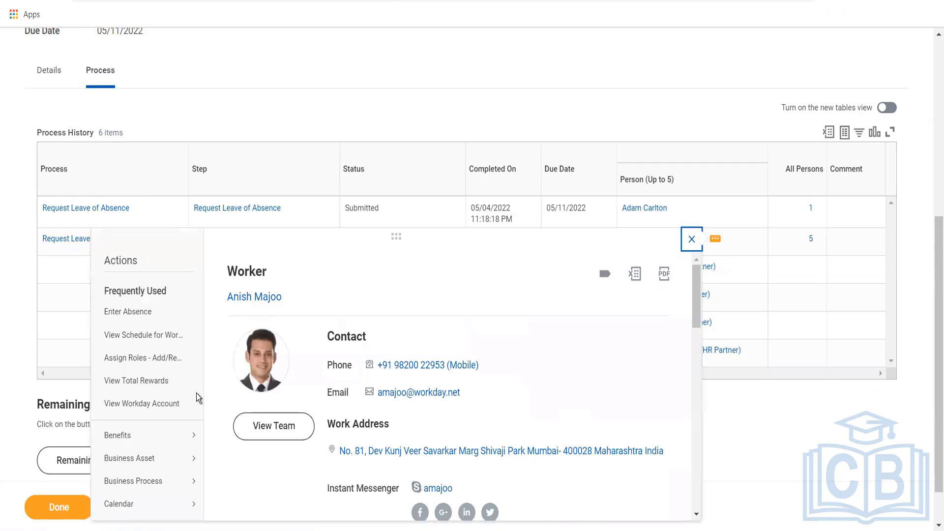
{"action": "scroll", "coordinate": [196, 396], "scroll_direction": "down", "scroll_amount": 10}
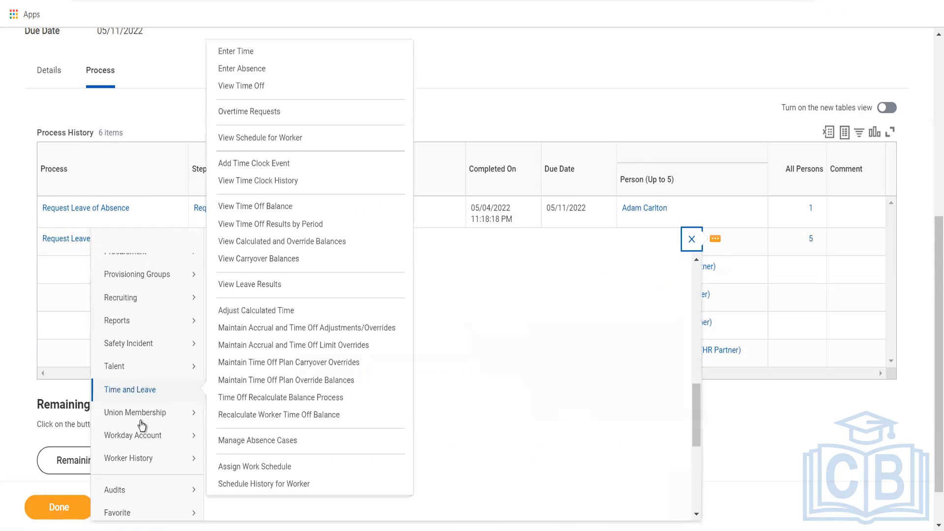
{"action": "mouse_move", "coordinate": [140, 429]}
{"action": "scroll", "coordinate": [141, 429], "scroll_direction": "down", "scroll_amount": 5}
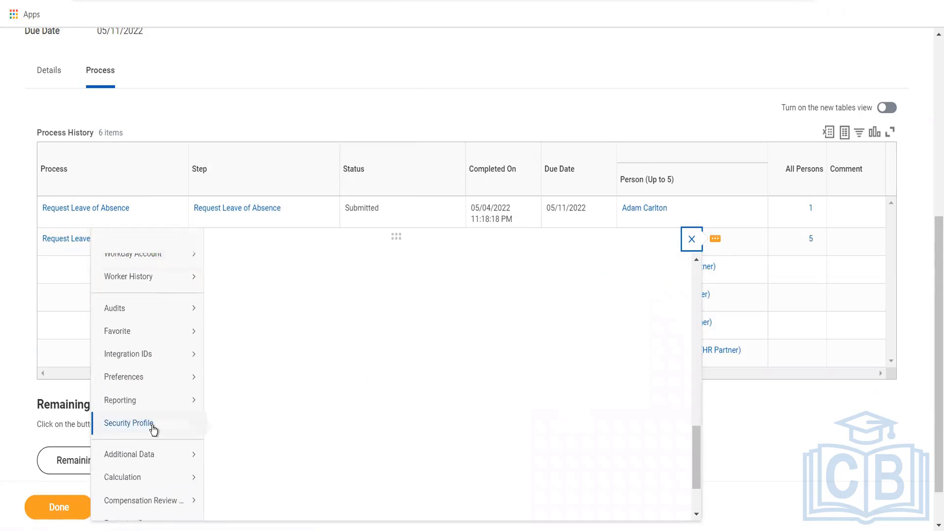
{"action": "left_click", "coordinate": [229, 318]}
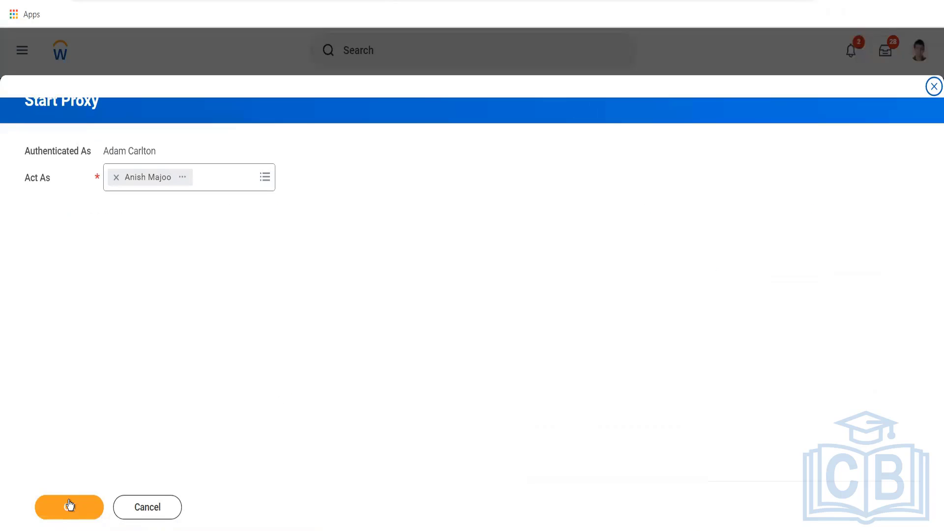
{"action": "left_click", "coordinate": [69, 499]}
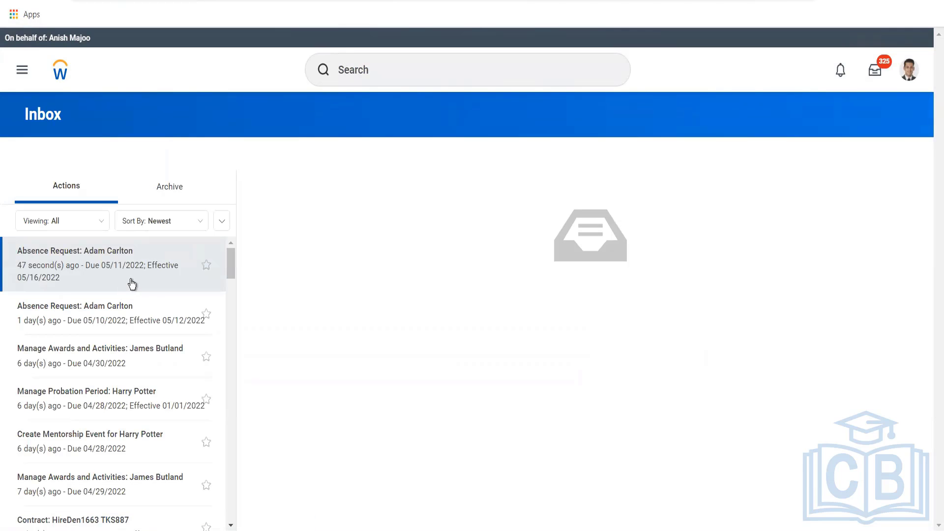
{"action": "left_click", "coordinate": [132, 284]}
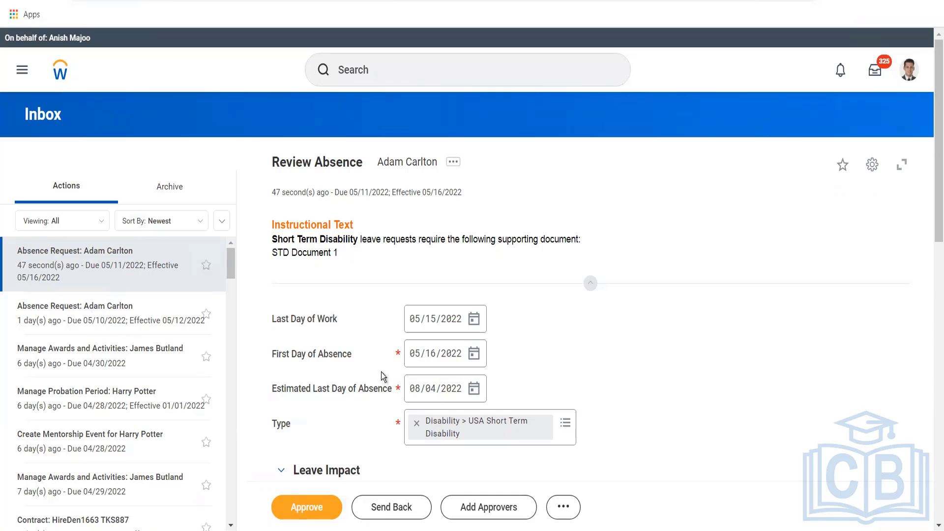
{"action": "scroll", "coordinate": [332, 363], "scroll_direction": "down", "scroll_amount": 1}
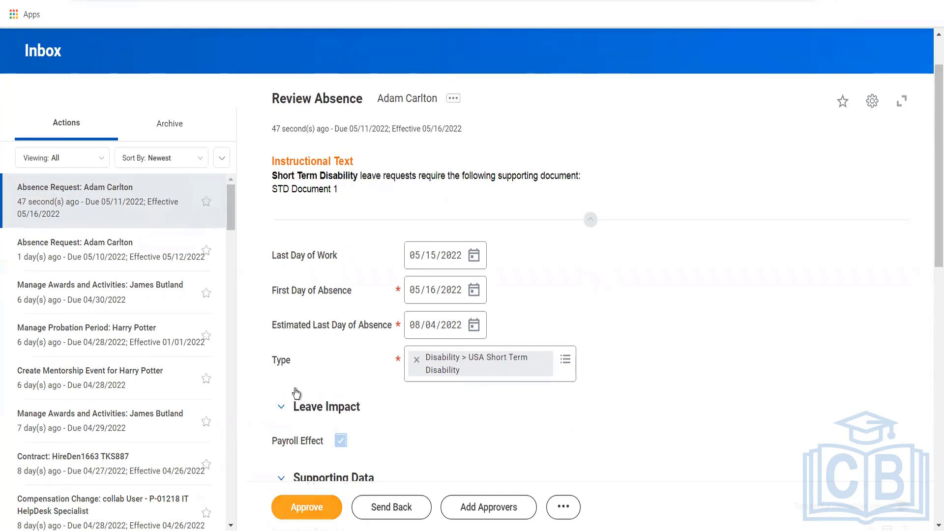
{"action": "left_click", "coordinate": [319, 506]}
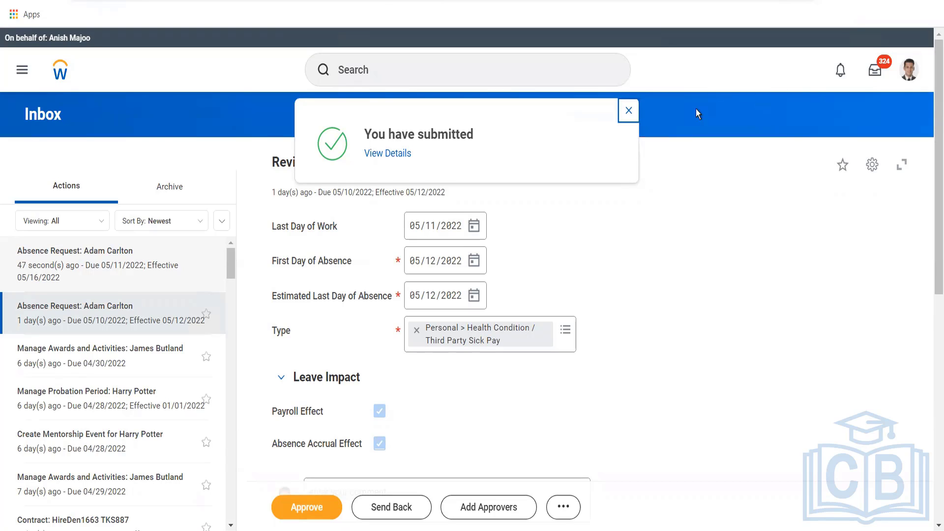
View the approved request's details and open the profile of the worker it is for
{"action": "left_click", "coordinate": [387, 154]}
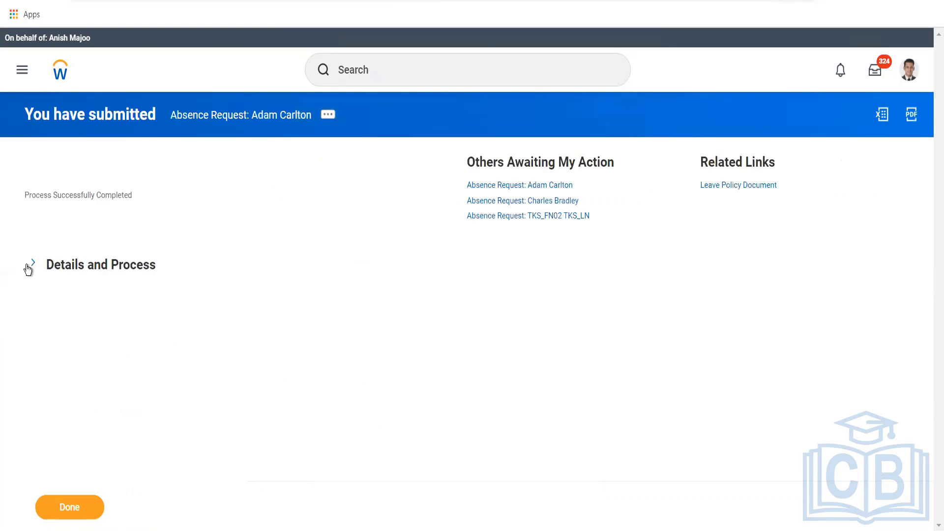
{"action": "left_click", "coordinate": [33, 266]}
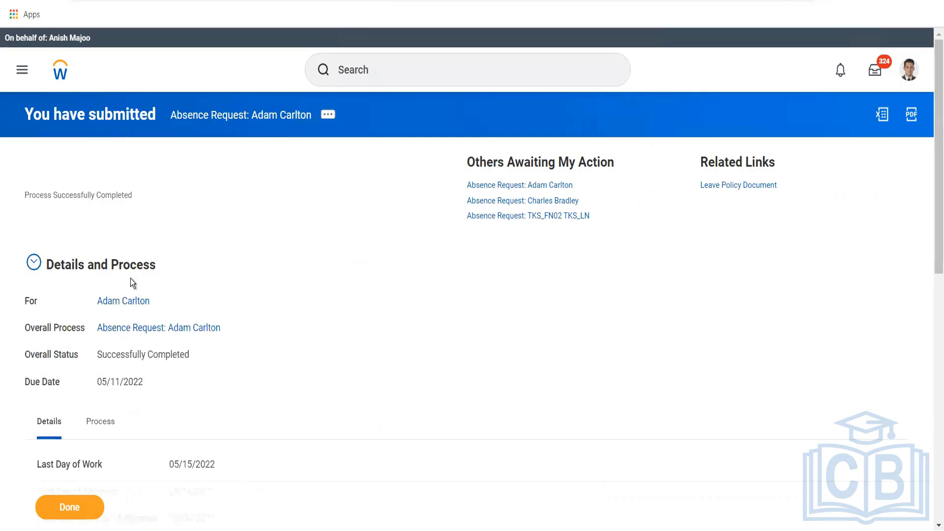
{"action": "left_click", "coordinate": [136, 308]}
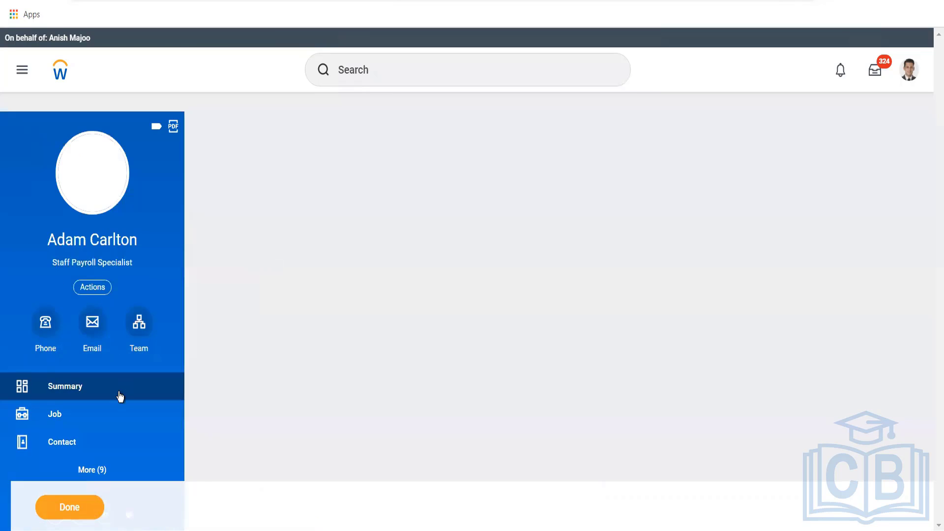
Start the Return Worker From Leave task for the worker whose profile is open, keeping that worker selected
{"action": "scroll", "coordinate": [108, 415], "scroll_direction": "down", "scroll_amount": 3}
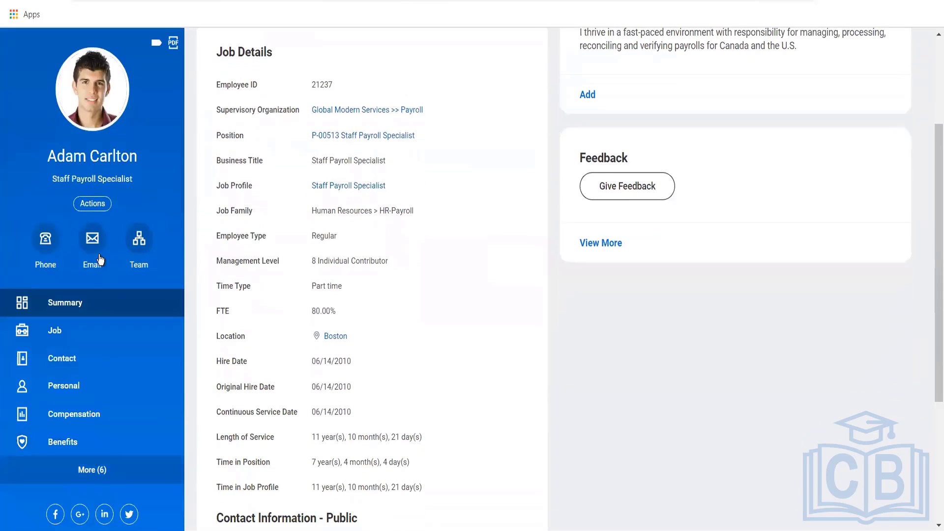
{"action": "left_click", "coordinate": [95, 204]}
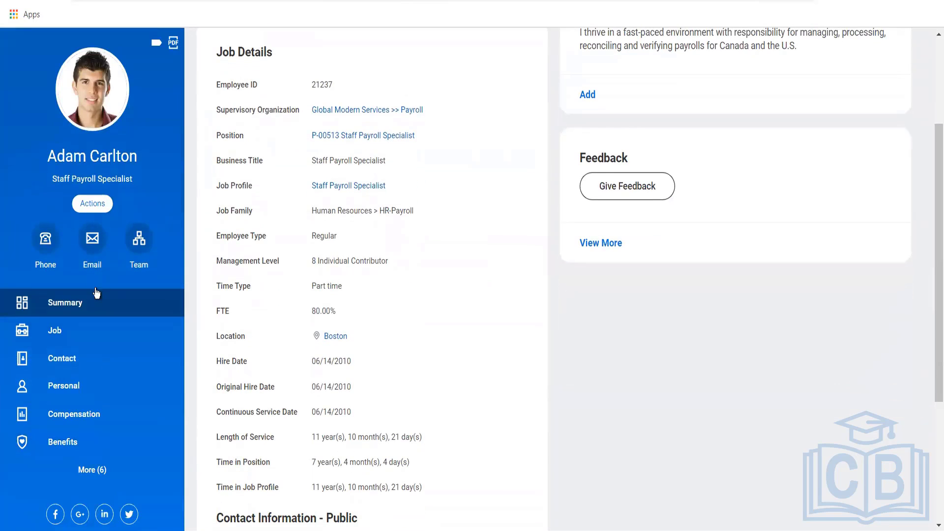
{"action": "scroll", "coordinate": [117, 418], "scroll_direction": "down", "scroll_amount": 4}
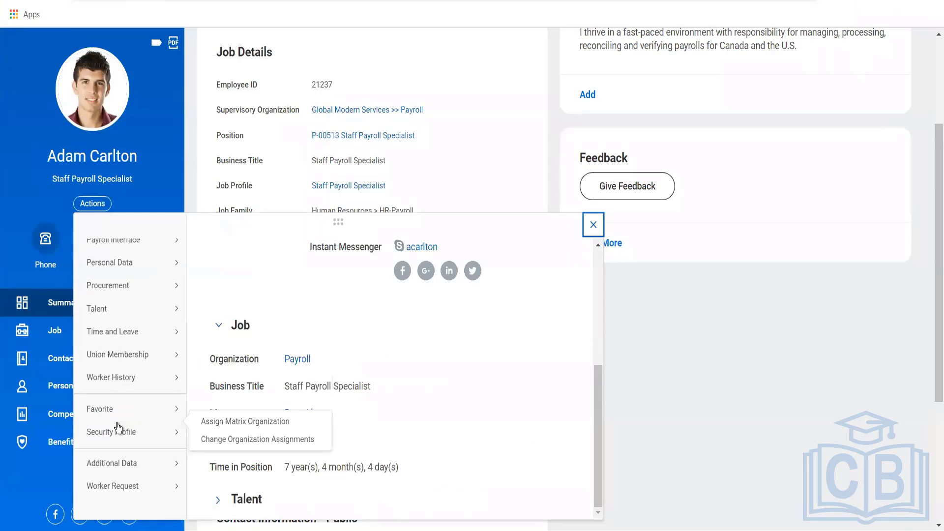
{"action": "mouse_move", "coordinate": [129, 331]}
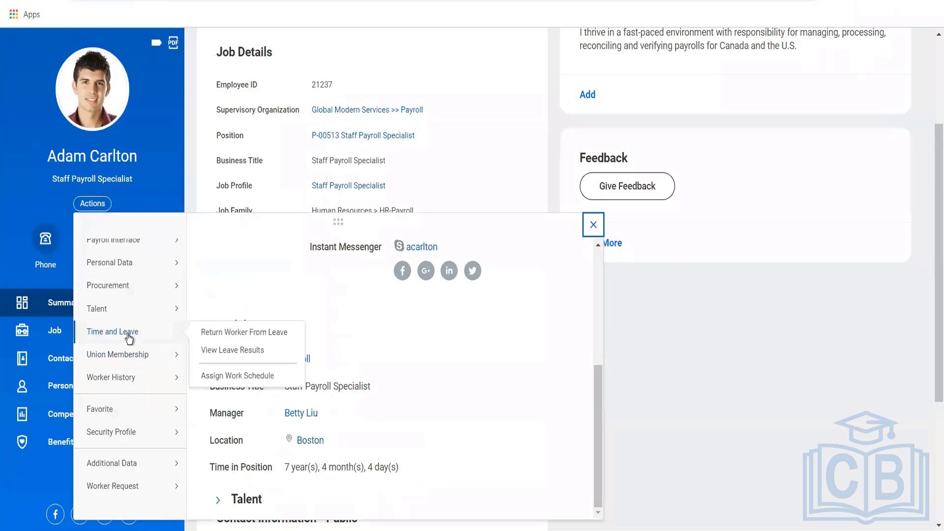
{"action": "left_click", "coordinate": [223, 336]}
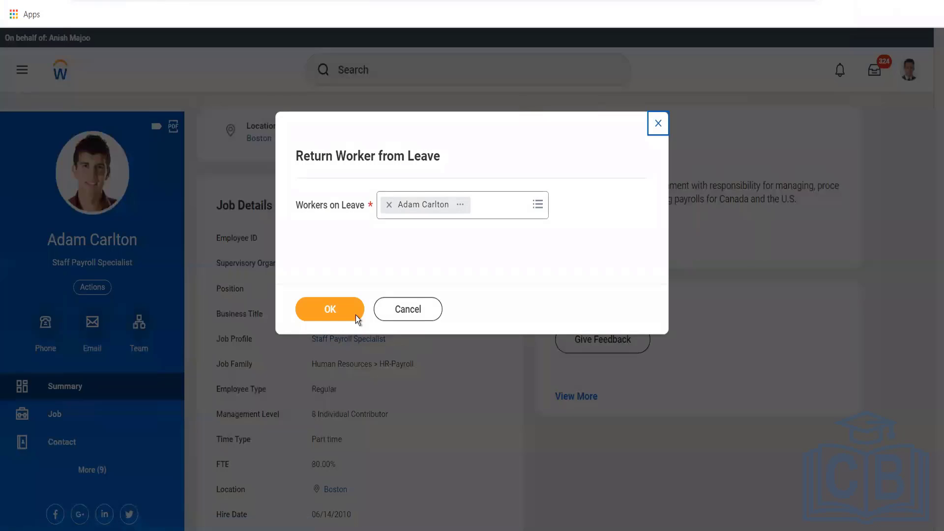
{"action": "left_click", "coordinate": [348, 307]}
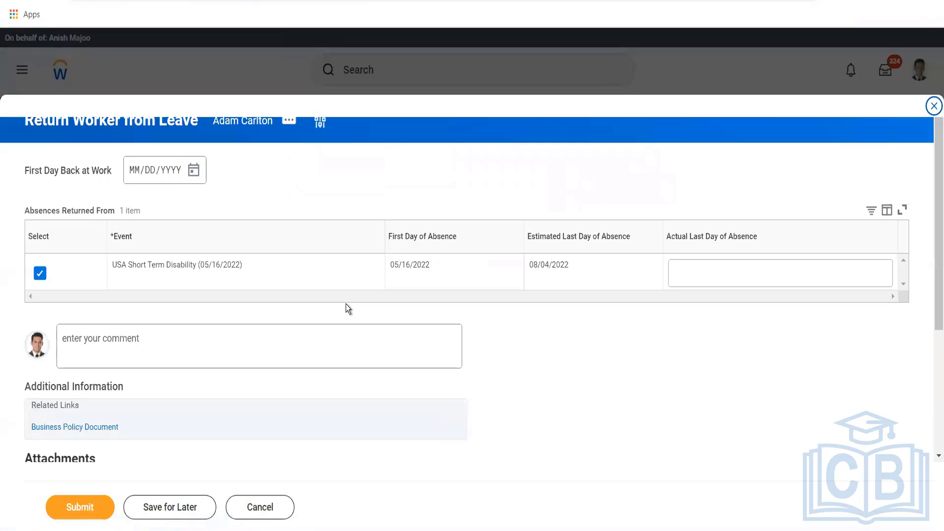
Set the worker's first day back at work to 05/20/2022
{"action": "left_click", "coordinate": [194, 170]}
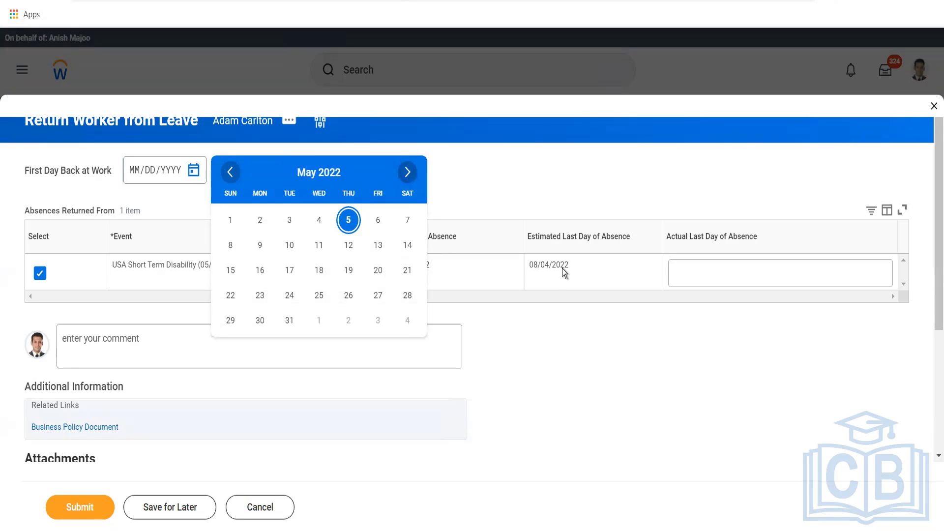
{"action": "left_click", "coordinate": [544, 321]}
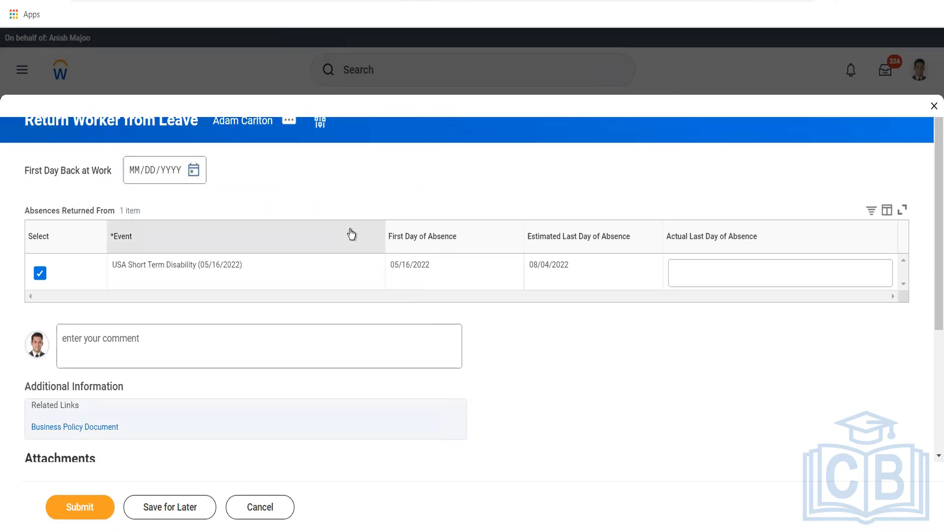
{"action": "left_click", "coordinate": [193, 170]}
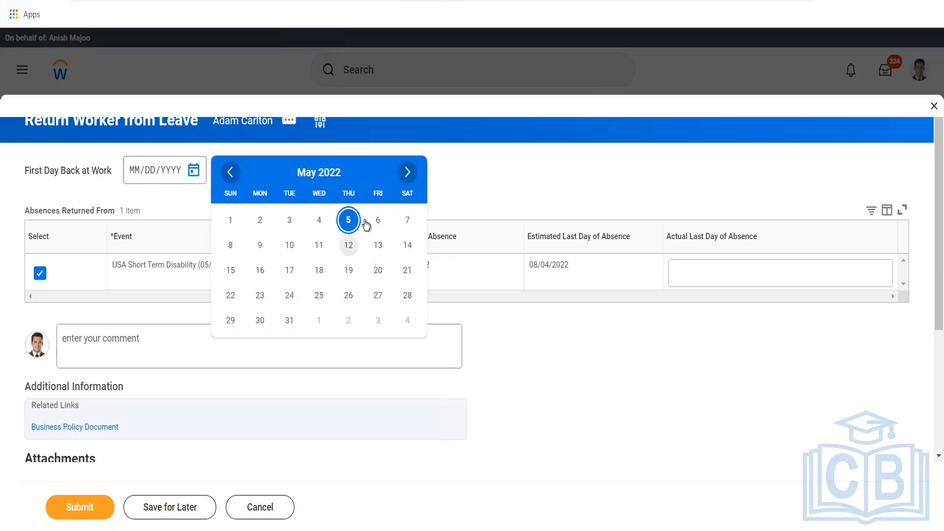
{"action": "left_click", "coordinate": [378, 270]}
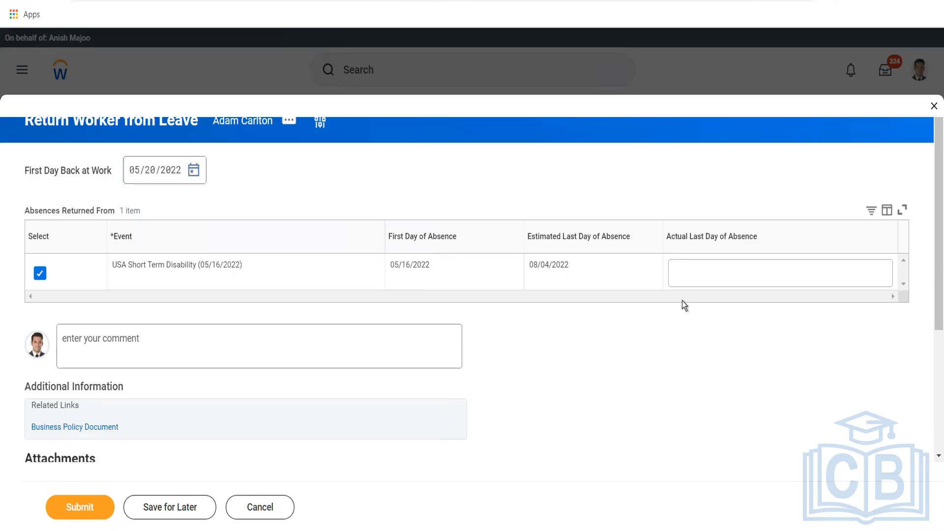
Set the actual last day of absence for USA Short Term Disability to 05/19/2022 and submit the return
{"action": "left_click", "coordinate": [693, 275]}
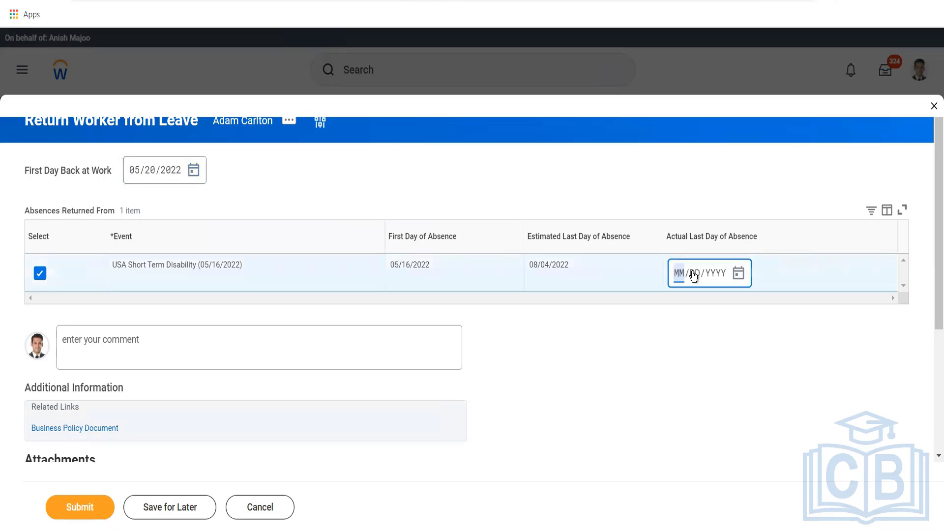
{"action": "left_click", "coordinate": [742, 274]}
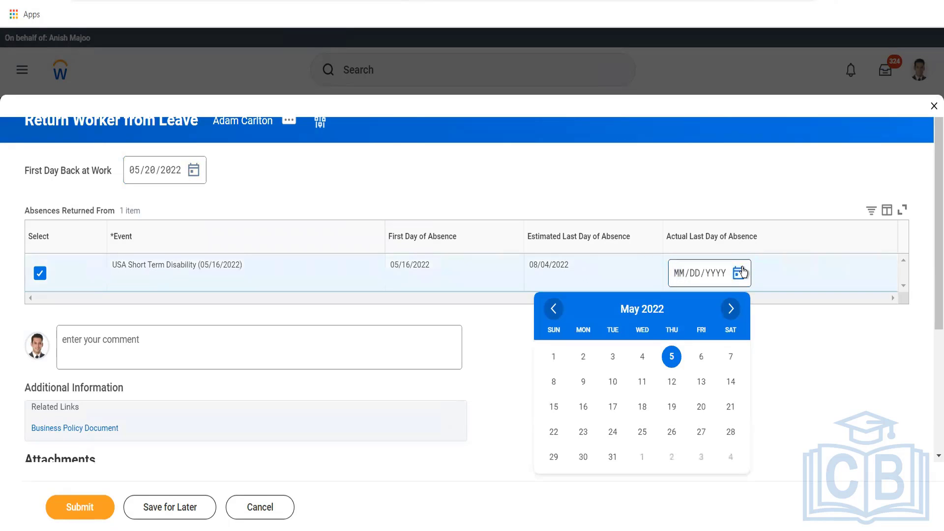
{"action": "left_click", "coordinate": [670, 408]}
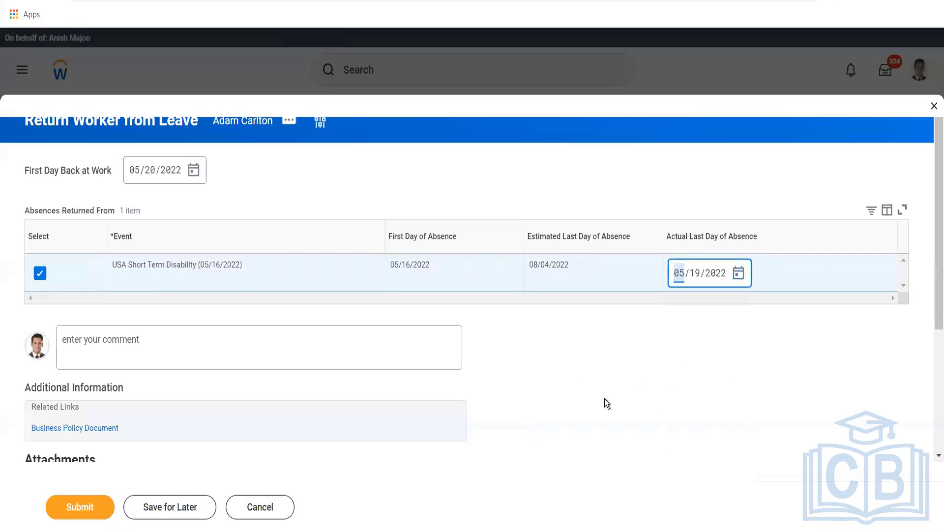
{"action": "left_click", "coordinate": [83, 516]}
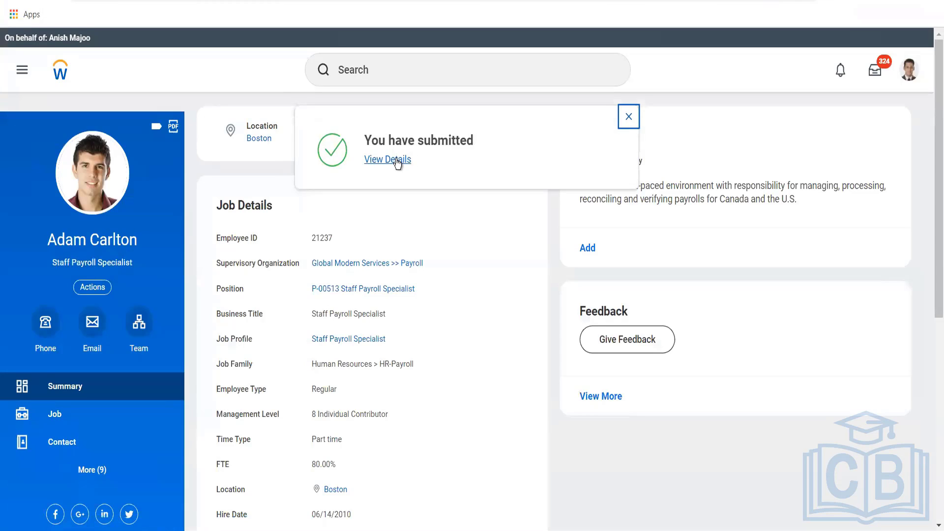
View the submitted absence return's details and process, and go back to the worker's profile from there
{"action": "left_click", "coordinate": [397, 161]}
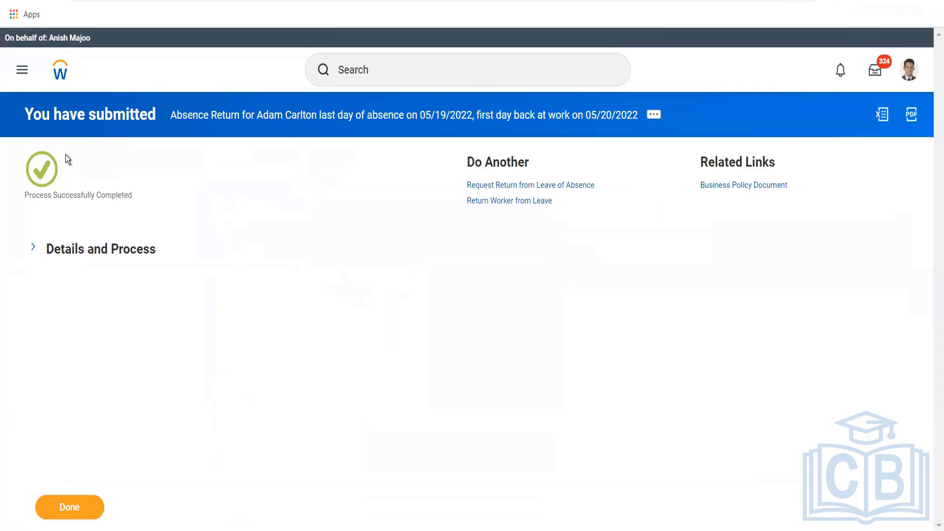
{"action": "left_click", "coordinate": [31, 249]}
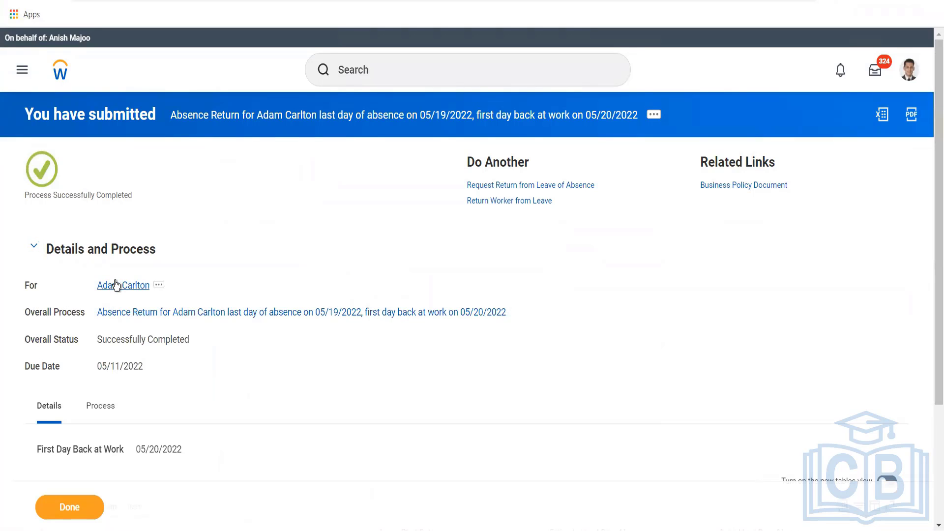
{"action": "left_click", "coordinate": [116, 285]}
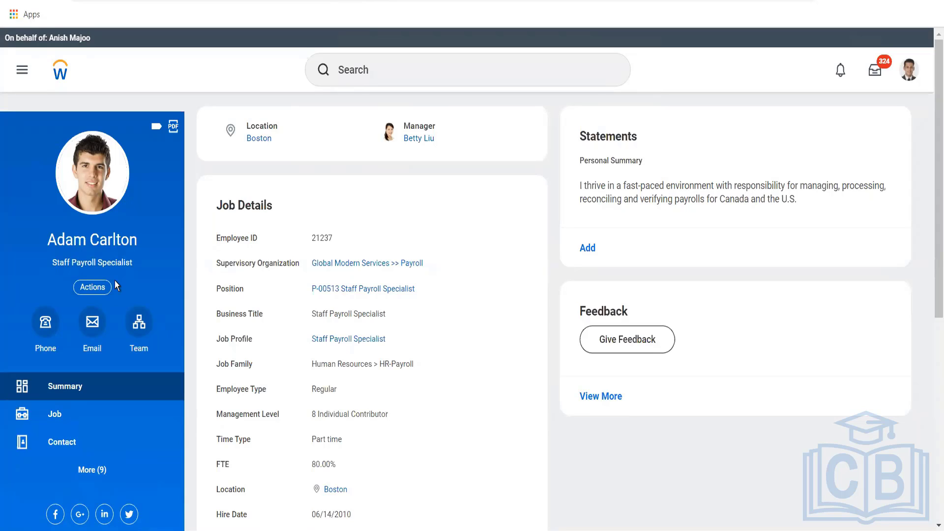
Examine the worker's time off and leave requests in the profile to check the recorded leave and return dates
{"action": "left_click", "coordinate": [93, 470]}
{"action": "scroll", "coordinate": [100, 453], "scroll_direction": "down", "scroll_amount": 5}
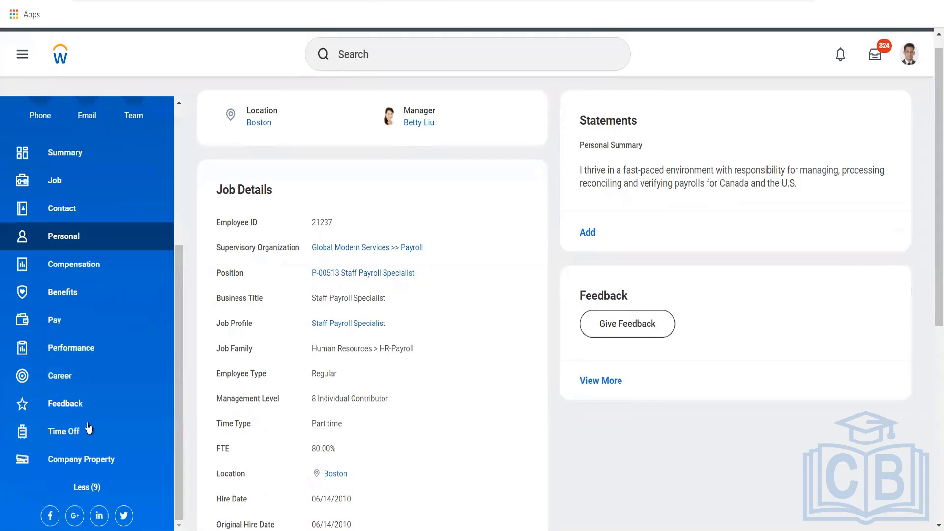
{"action": "left_click", "coordinate": [80, 430]}
{"action": "left_click", "coordinate": [291, 135]}
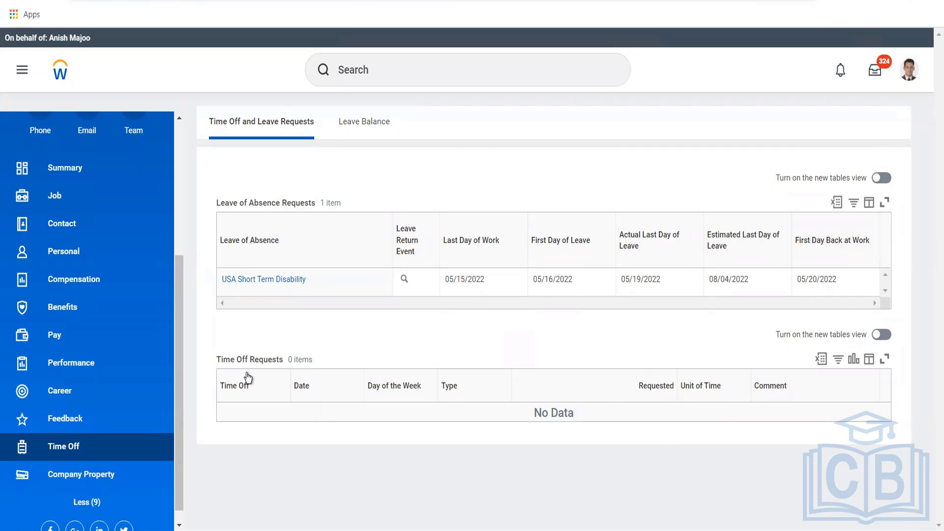
{"action": "left_click_drag", "start_coordinate": [175, 305], "coordinate": [170, 127]}
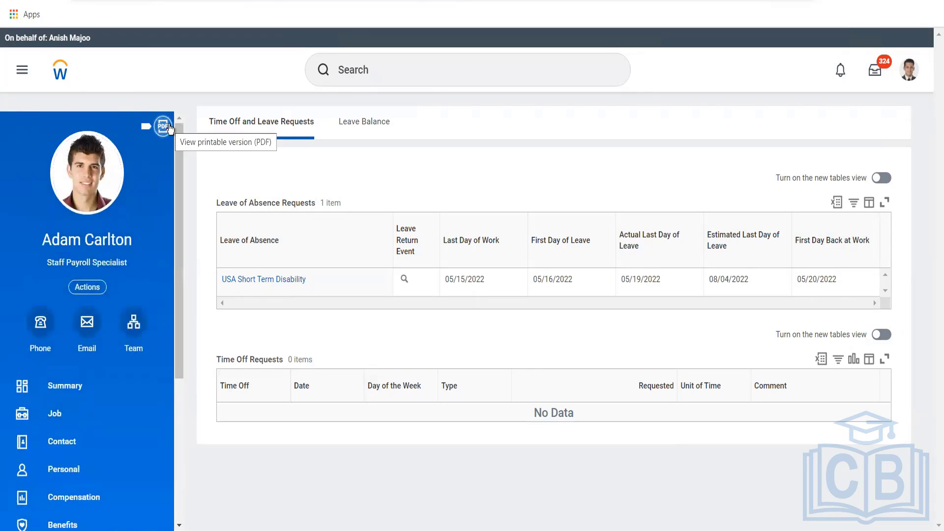